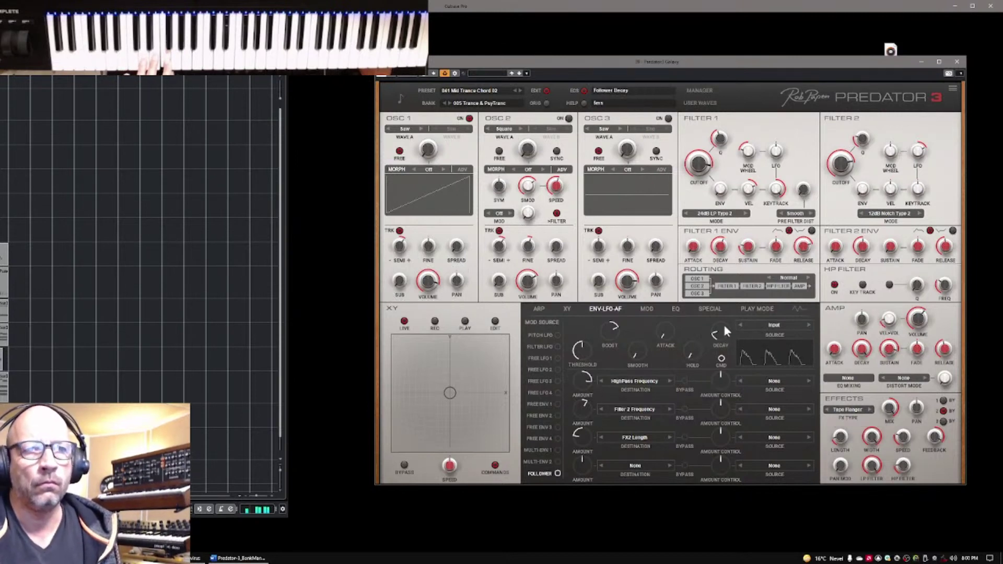
Adjust the envelope follower's decay and try different speeds for the Tape Flanger effect.
mouse_move(723, 325)
mouse_down()
mouse_move(723, 306)
mouse_move(725, 322)
mouse_up()
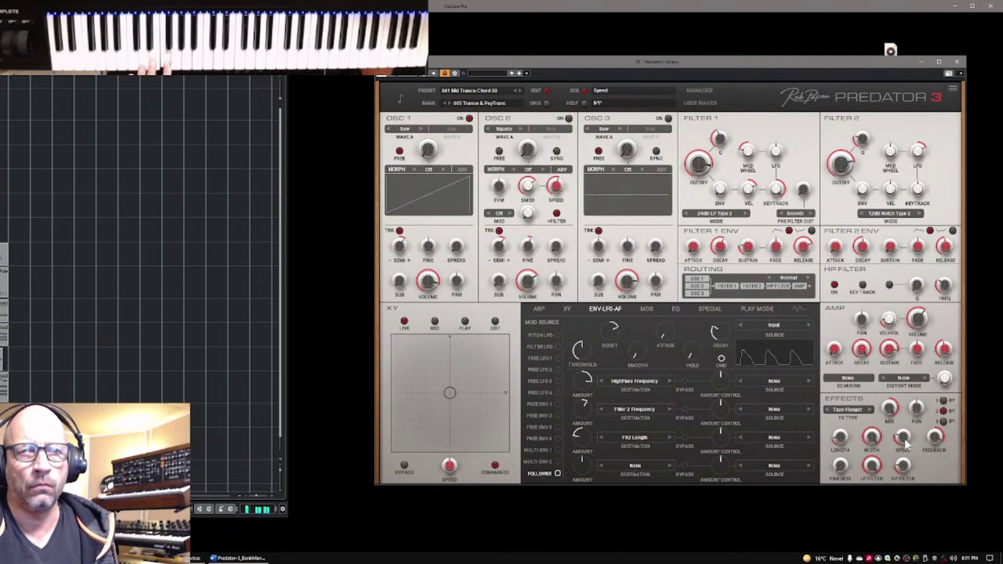
scroll(907, 443, down, 4)
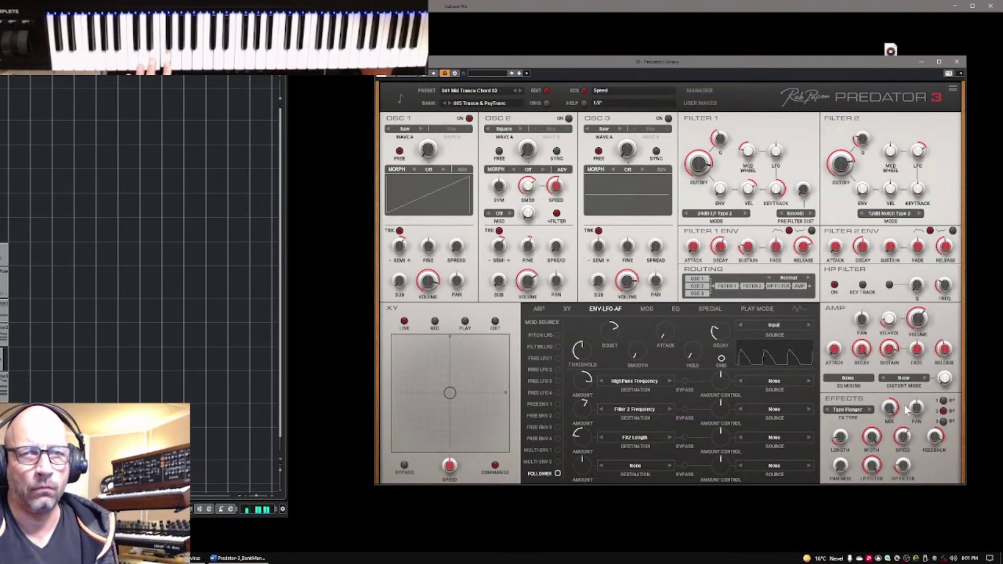
scroll(907, 409, down, 1)
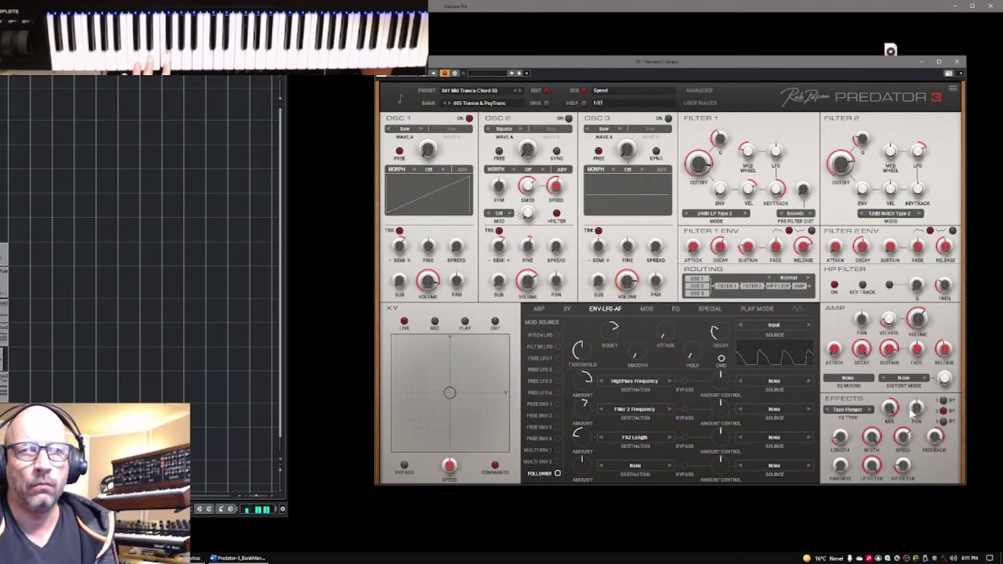
scroll(911, 437, up, 5)
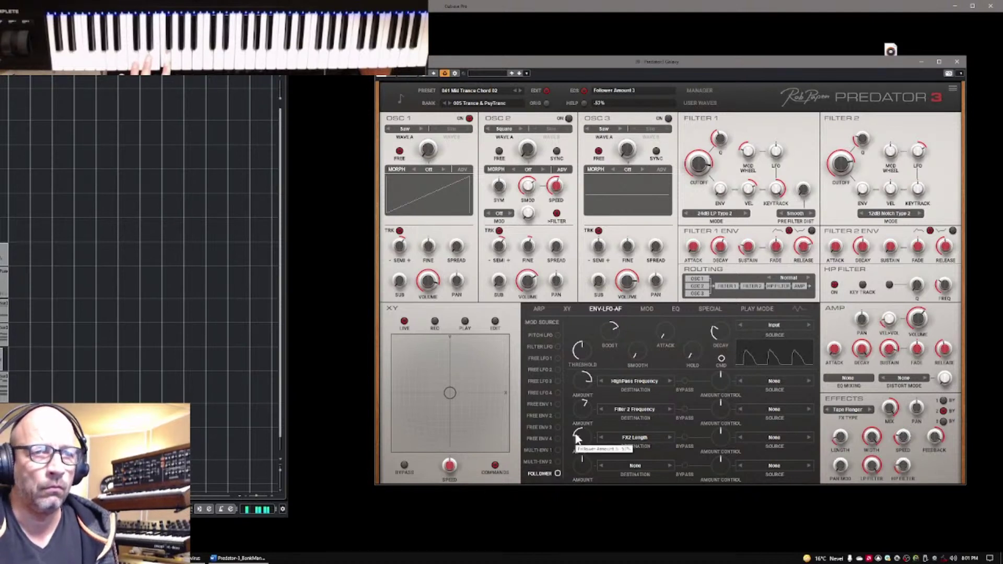
Adjust the follower's amount for FX2 Length and lower the Filter 1 cutoff.
scroll(577, 440, down, 5)
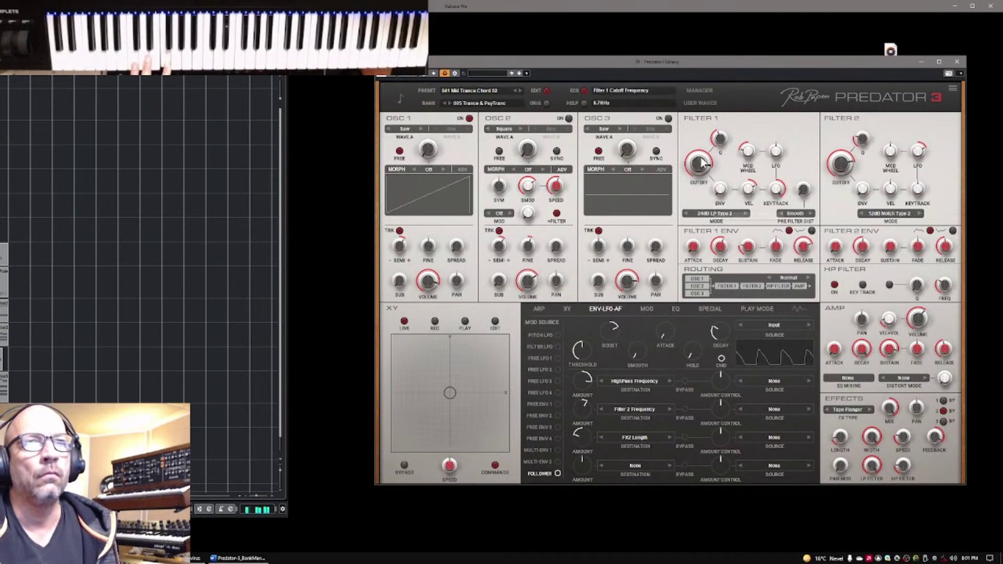
drag(702, 163, 711, 189)
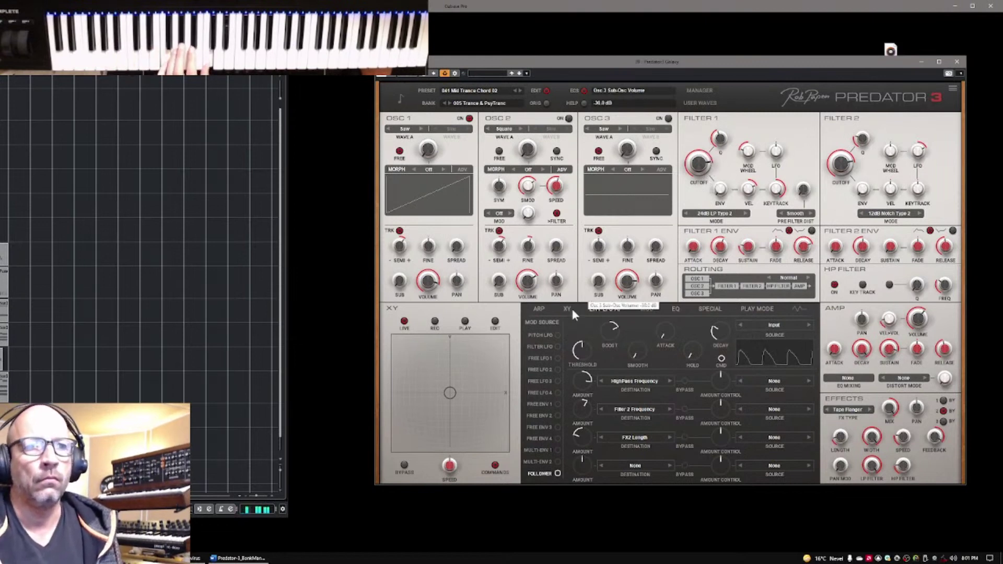
Activate the arpeggiator and return to the envelope follower's modulation settings.
click(538, 310)
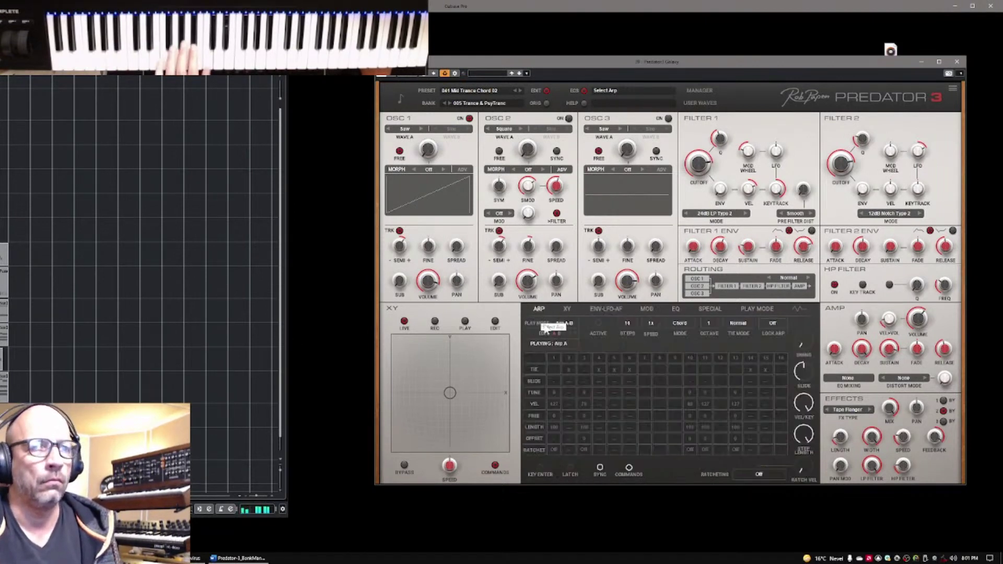
click(599, 325)
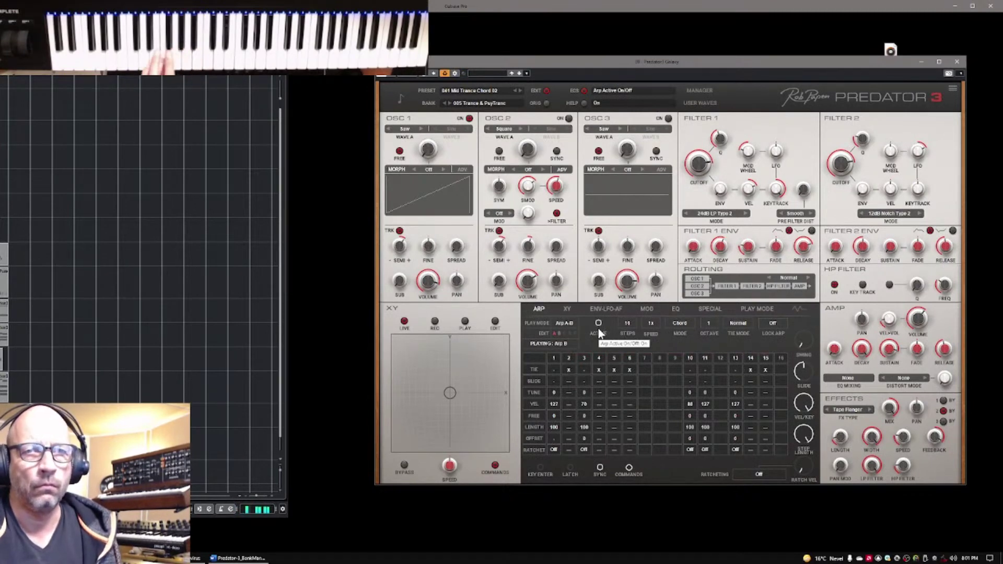
click(616, 308)
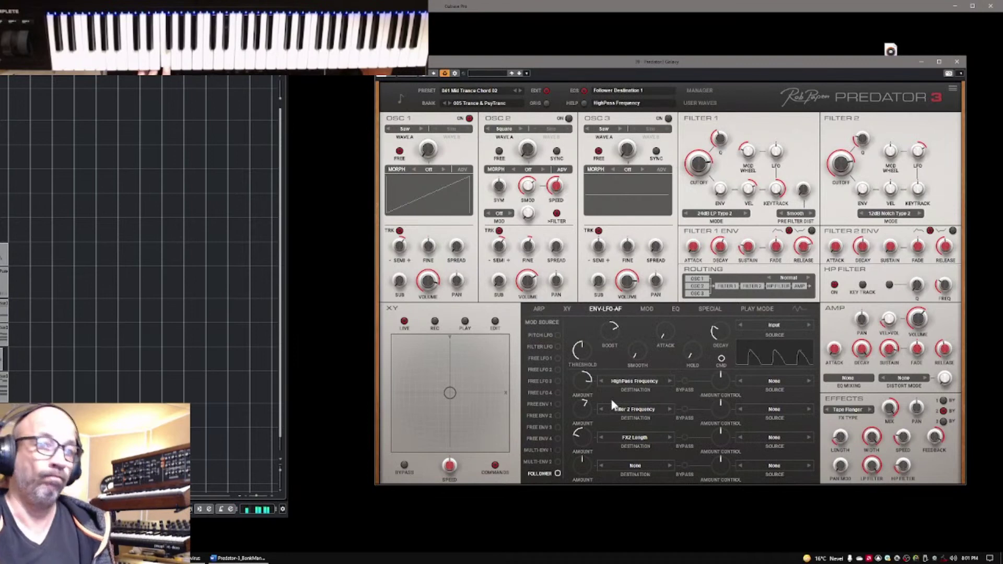
Adjust the follower's amount for Filter 2 Frequency and switch on the HP filter's key tracking.
drag(581, 411, 586, 399)
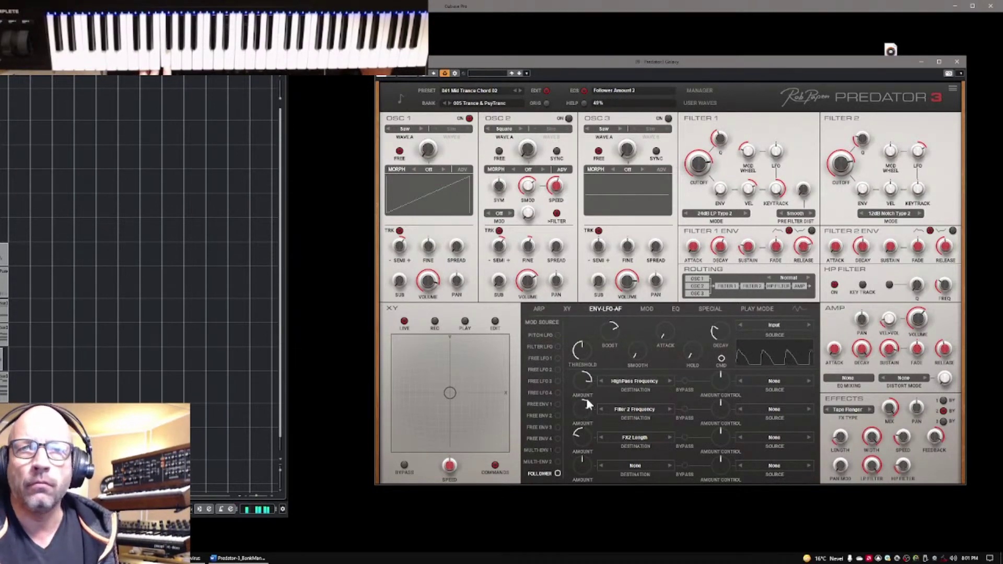
click(889, 286)
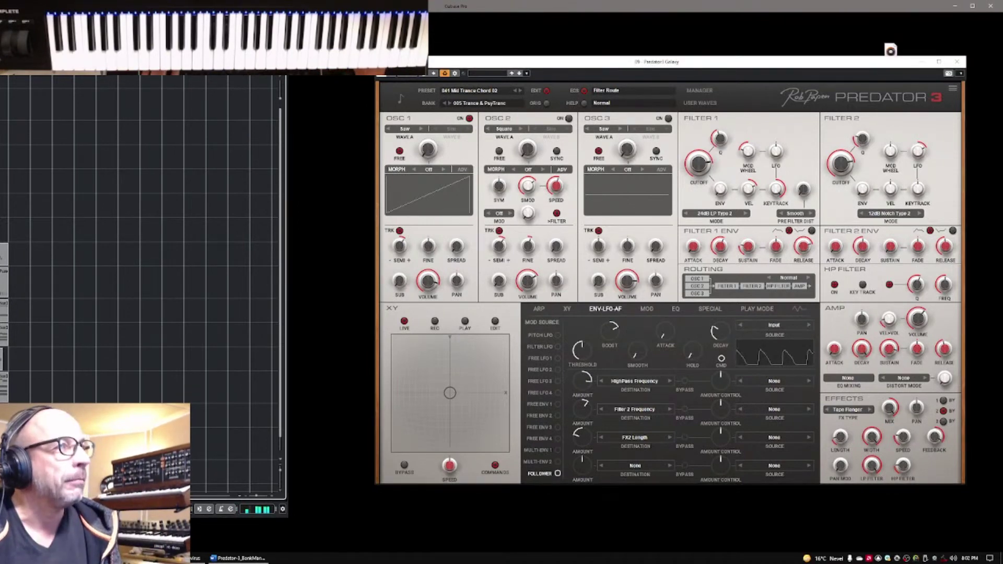
Check the mixer's channel levels and the arpeggiator's step settings, returning to the envelope follower.
key(F3)
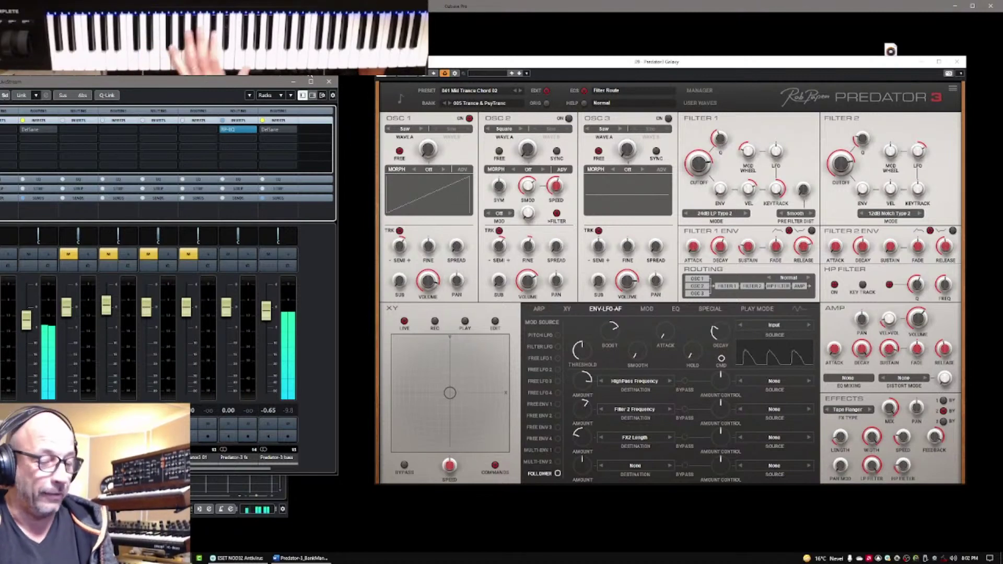
click(293, 80)
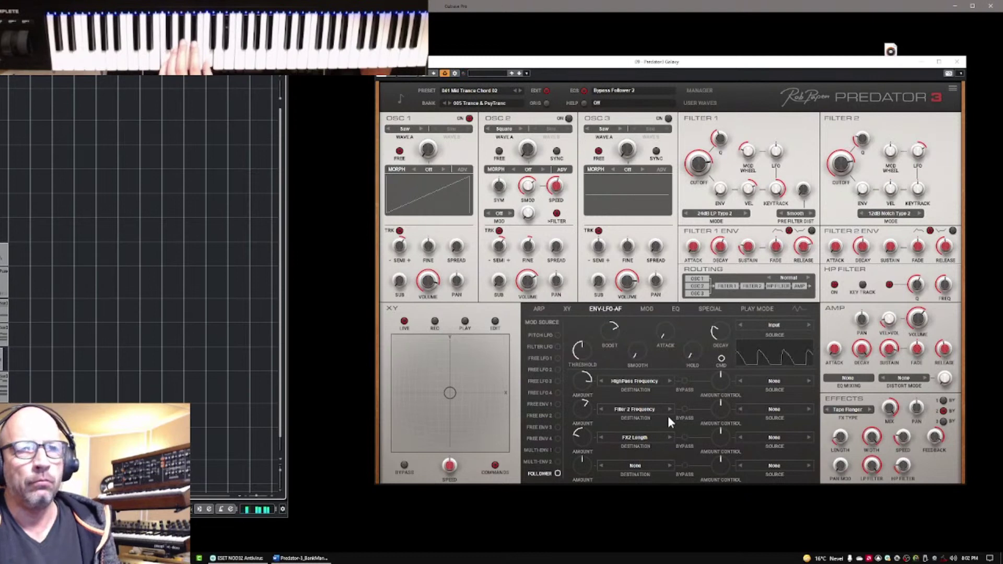
click(539, 310)
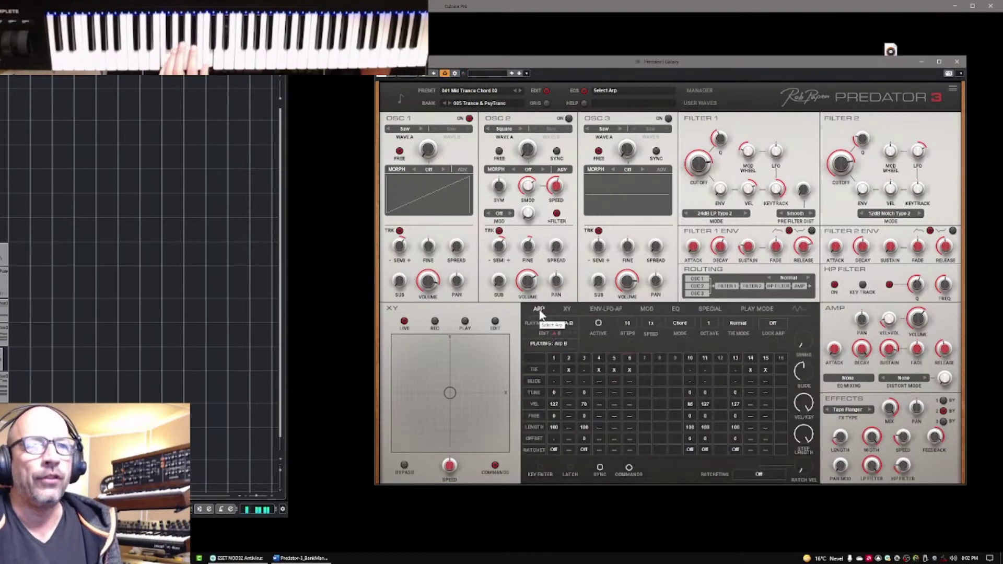
click(607, 308)
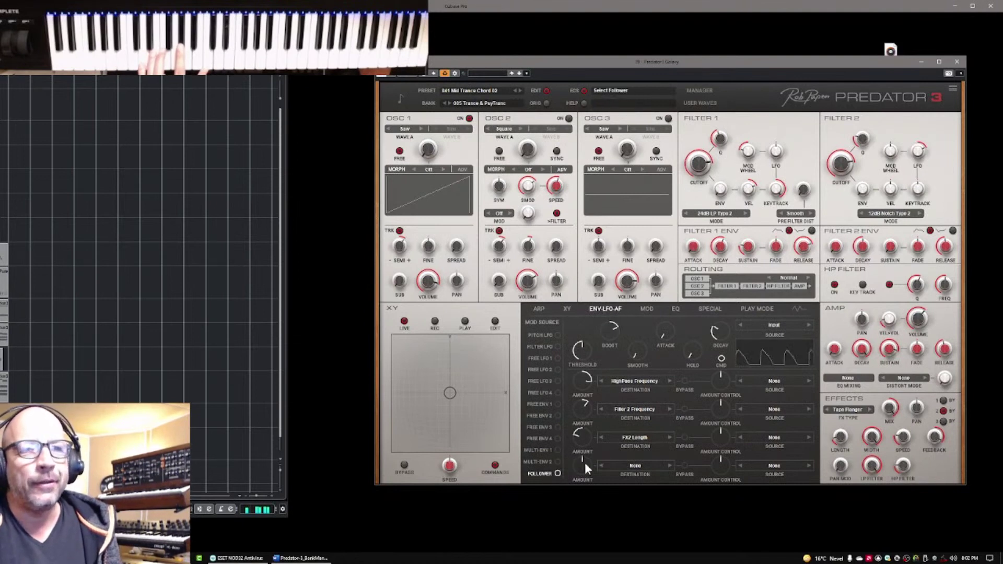
Bypass the follower's HighPass Frequency, Filter 2 Frequency and FX2 Length modulations and check the arpeggiator pattern.
click(684, 381)
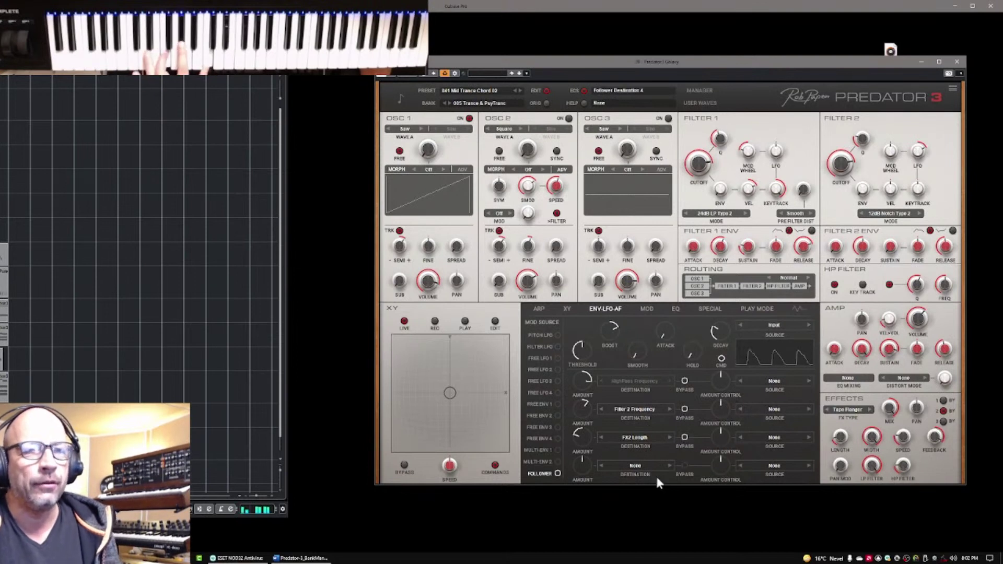
click(540, 308)
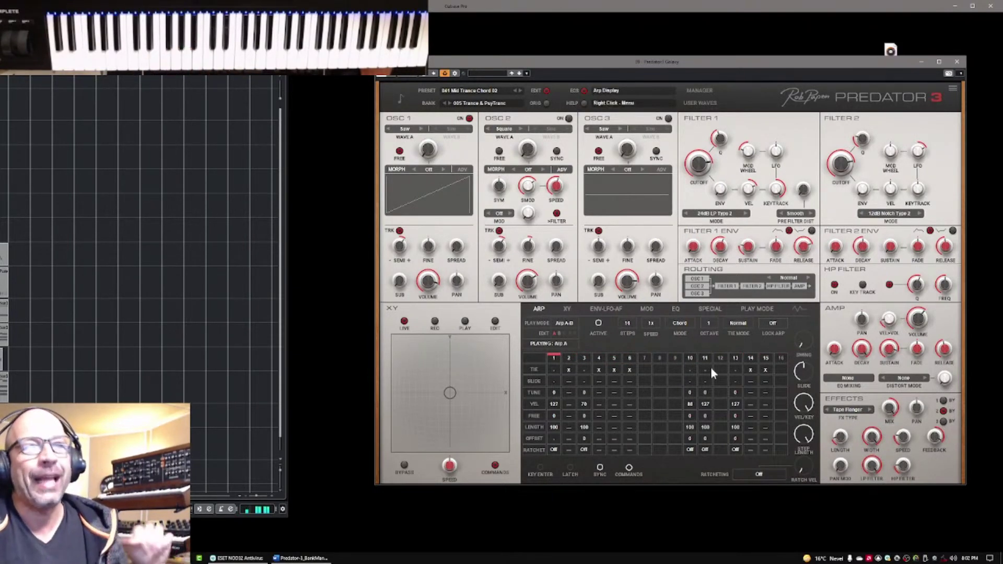
click(602, 310)
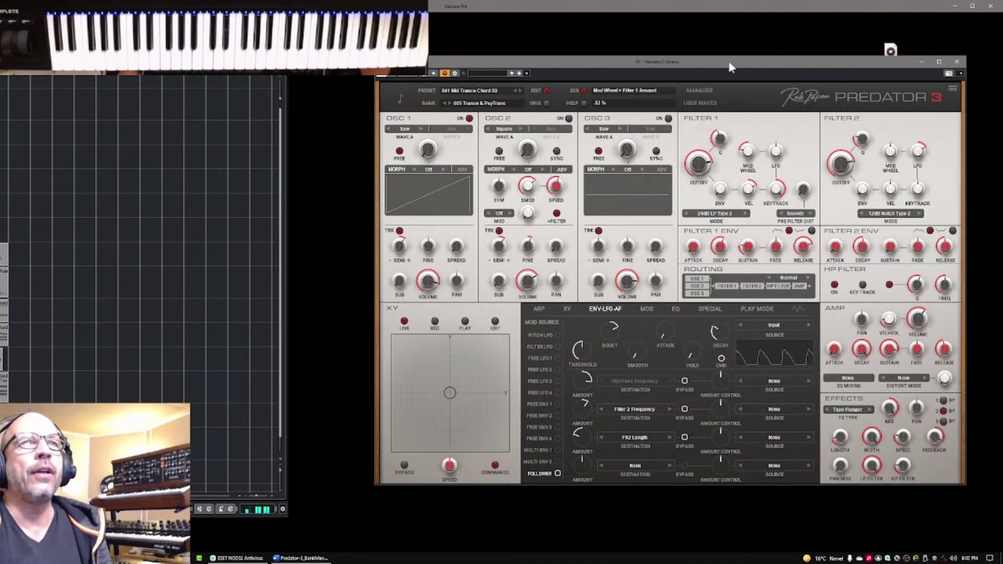
Take the follower's three modulation slots out of bypass and adjust the amount for Filter 2 Frequency.
drag(732, 67, 736, 76)
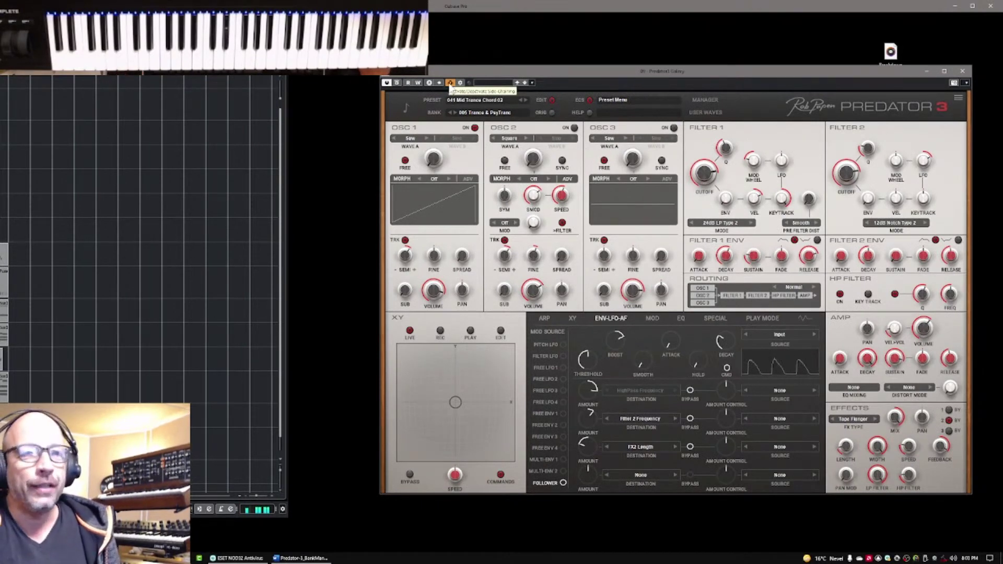
click(690, 399)
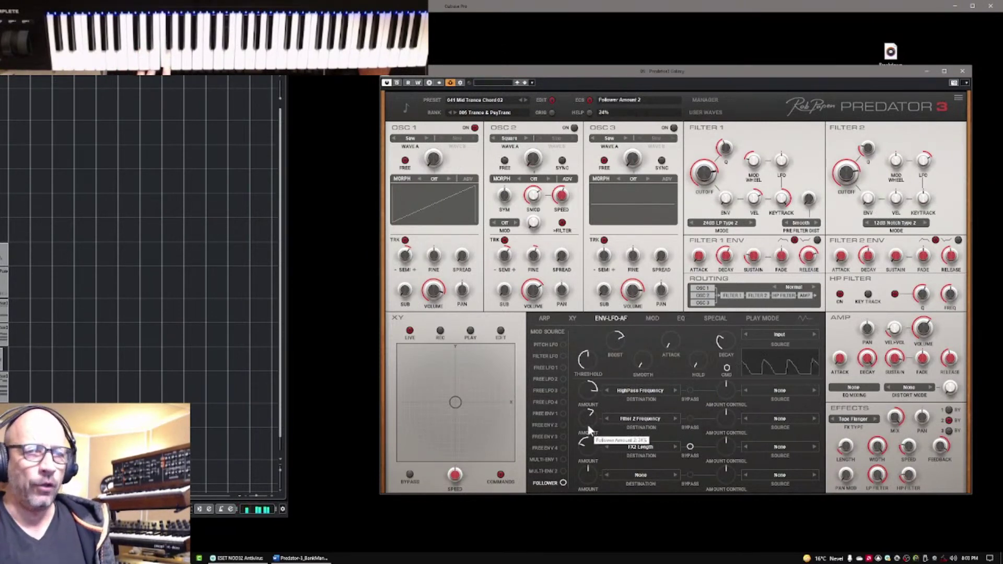
mouse_move(600, 443)
mouse_down()
mouse_move(605, 454)
mouse_move(602, 427)
mouse_up()
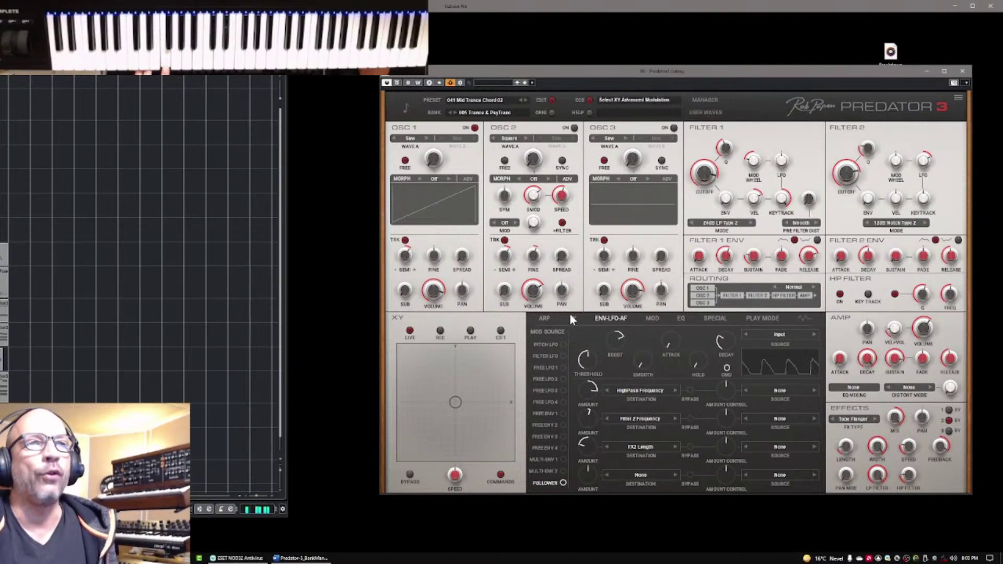
Deactivate the arpeggiator and return to the envelope follower's modulation settings.
click(545, 319)
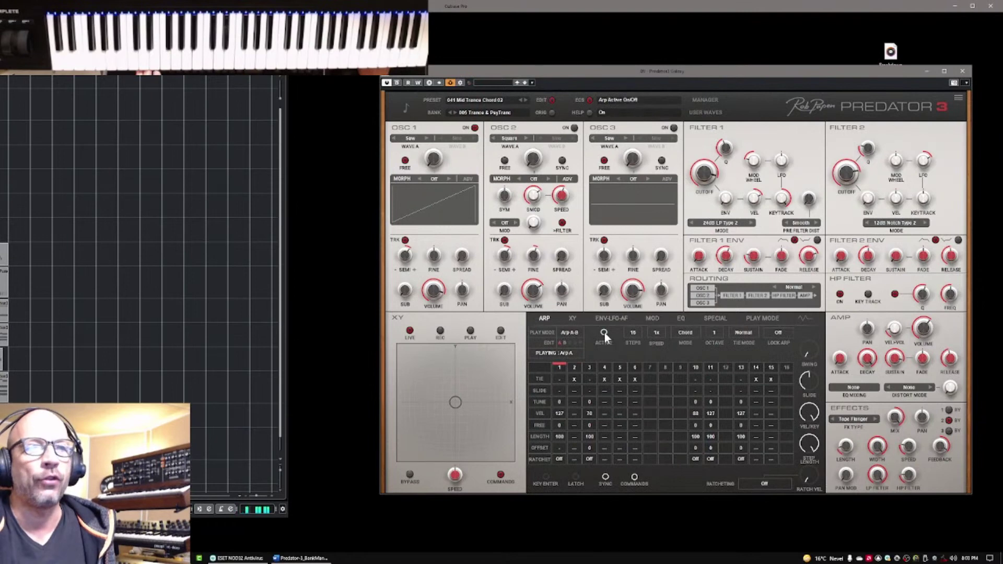
click(604, 333)
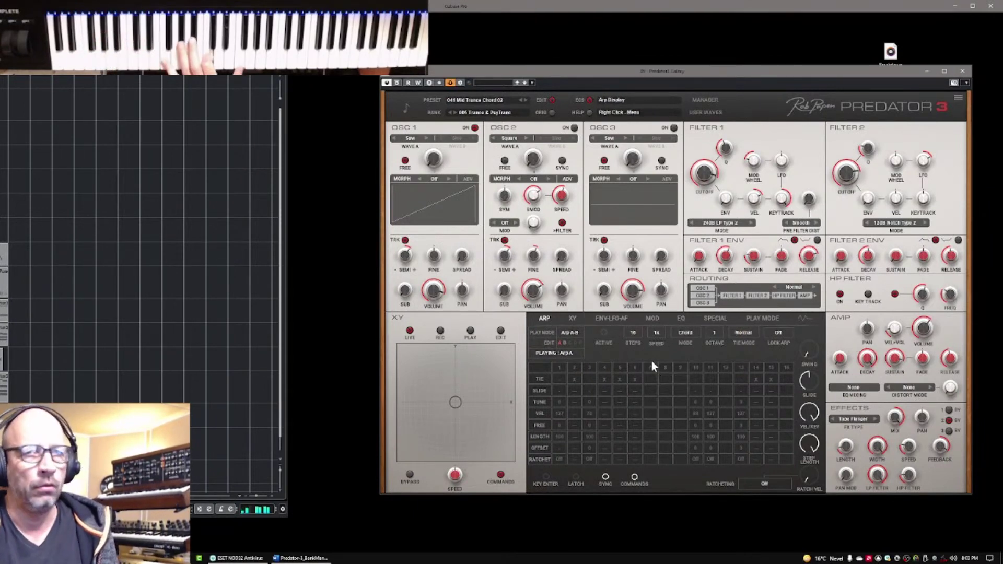
click(604, 320)
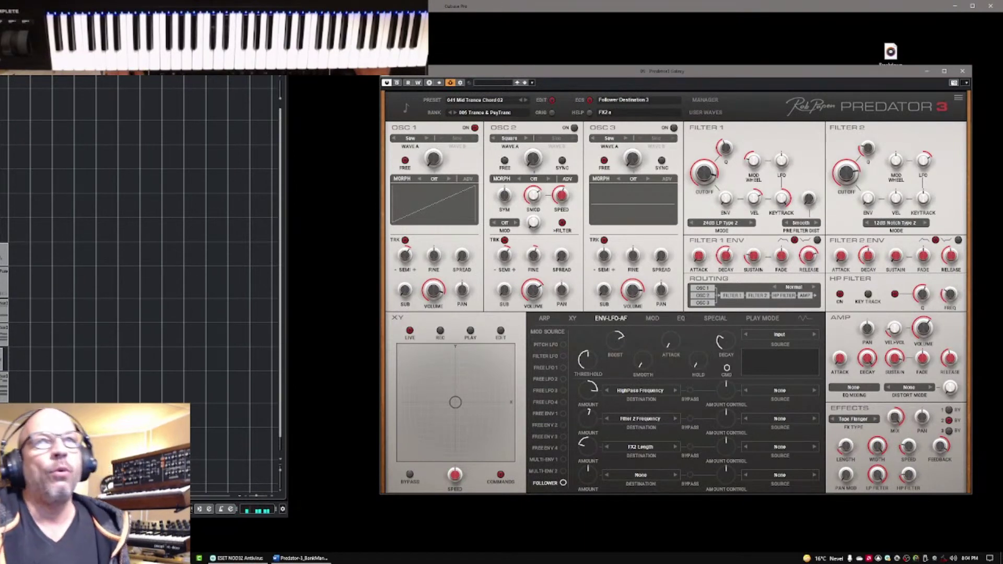
Show and hide the synth's back screen, and look through the bank list in the preset manager.
click(860, 112)
click(860, 112)
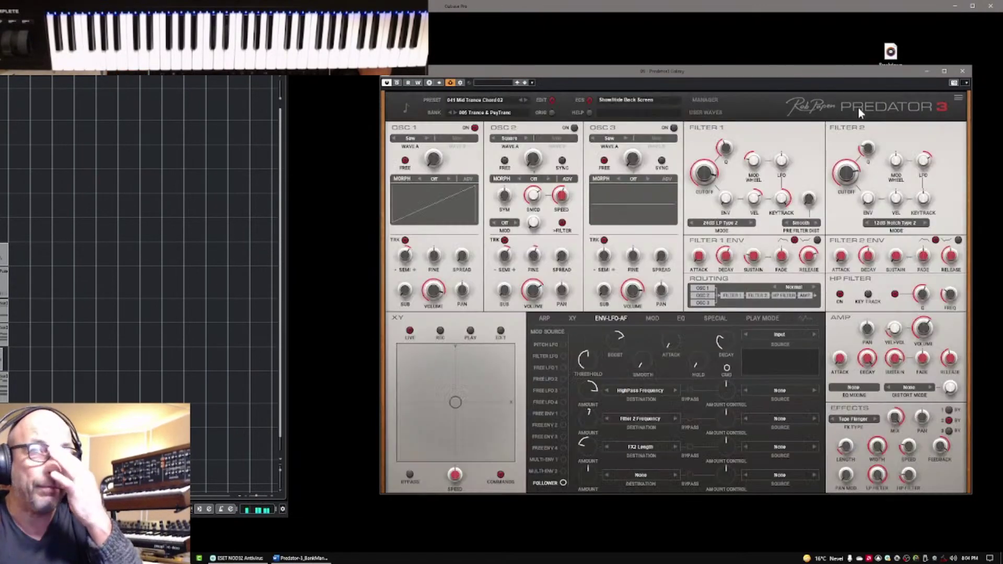
click(703, 101)
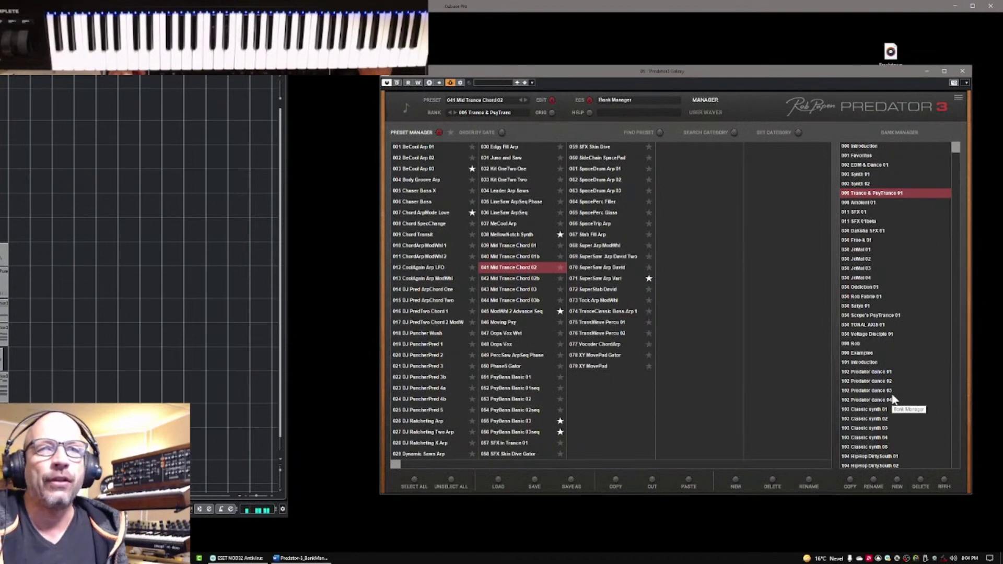
drag(955, 149, 940, 125)
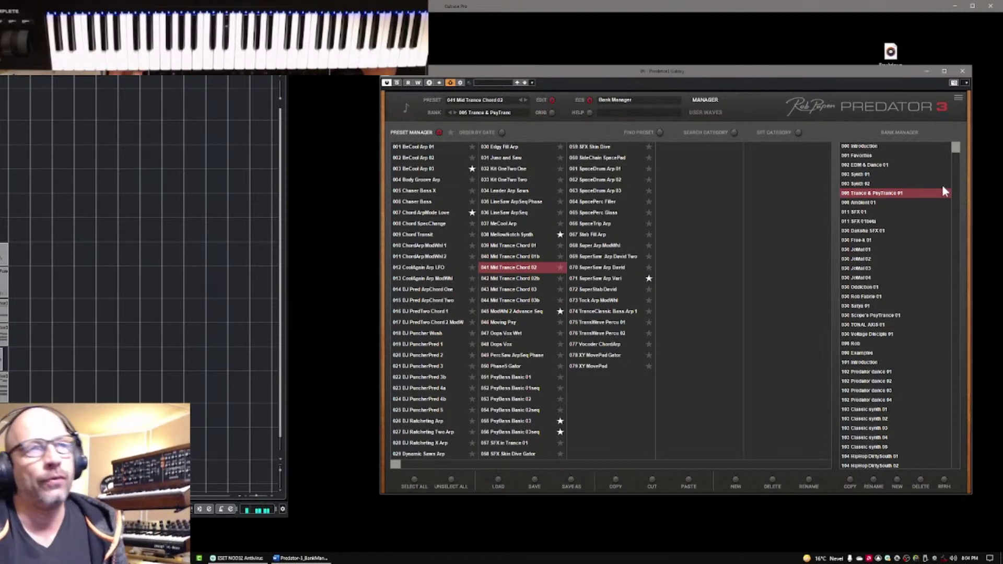
click(699, 102)
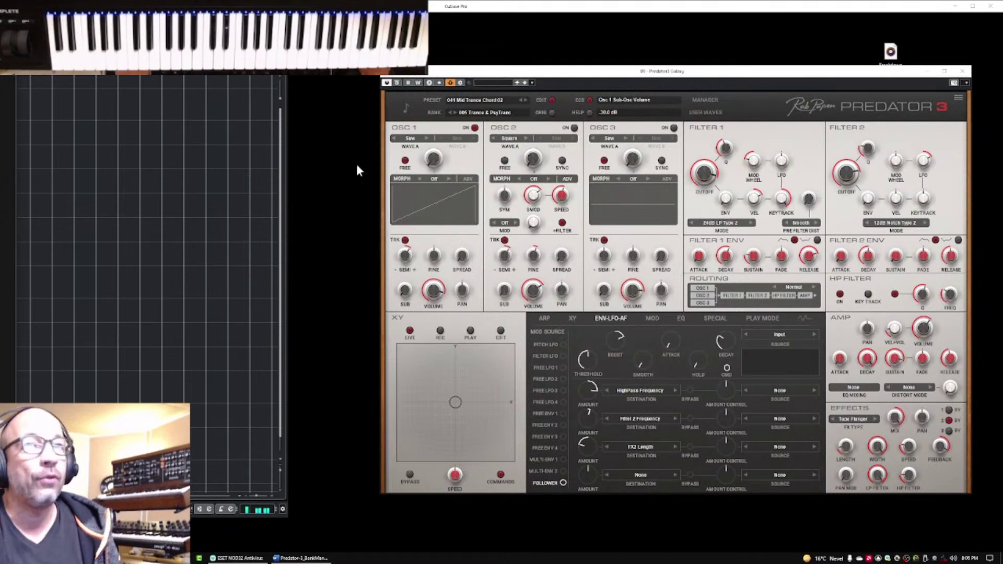
Load the 001 Default preset from the Rob bank and return to the synth's main view.
mouse_move(557, 212)
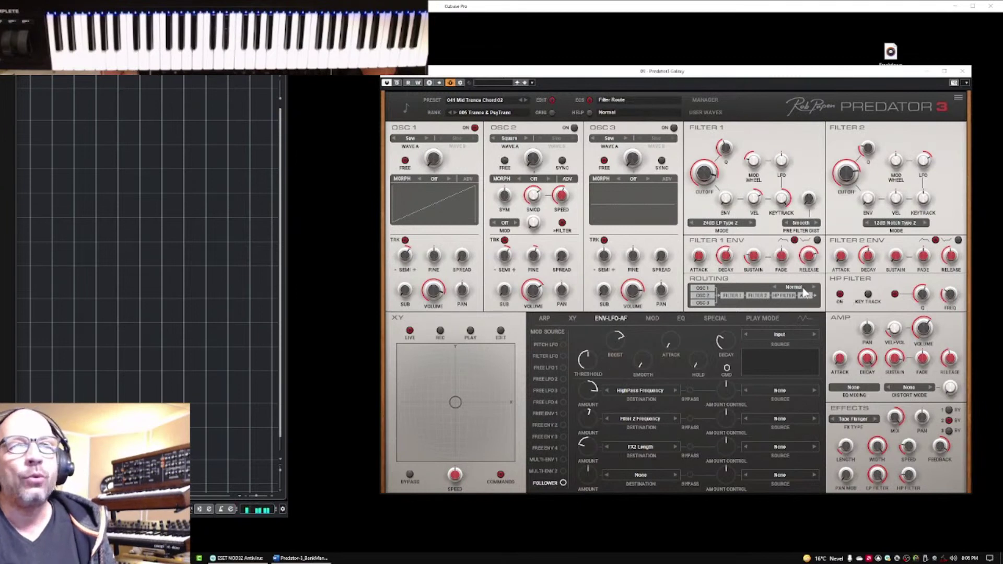
click(710, 99)
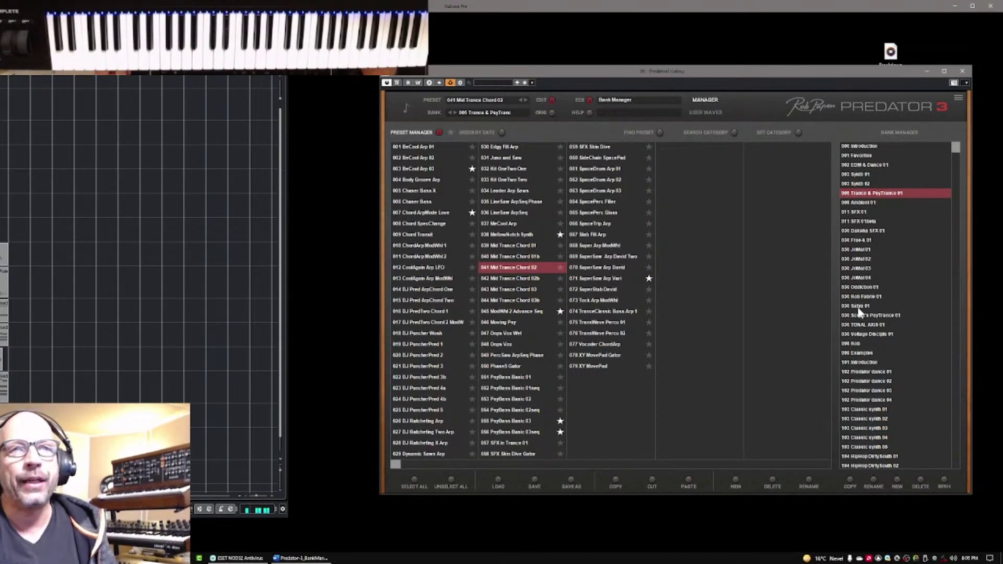
click(851, 344)
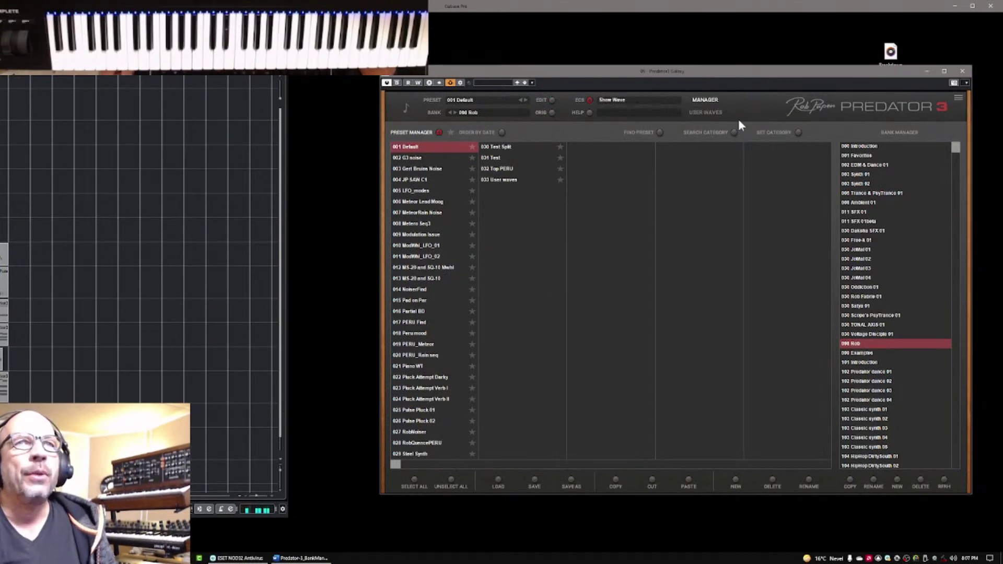
click(707, 99)
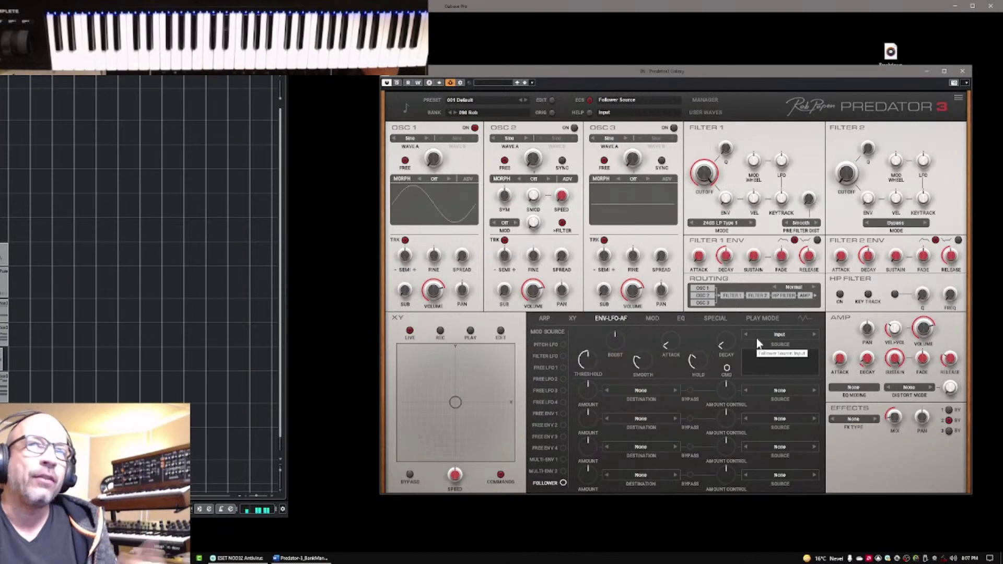
Set the filter routing to Split 3.
click(814, 288)
click(814, 288)
click(815, 288)
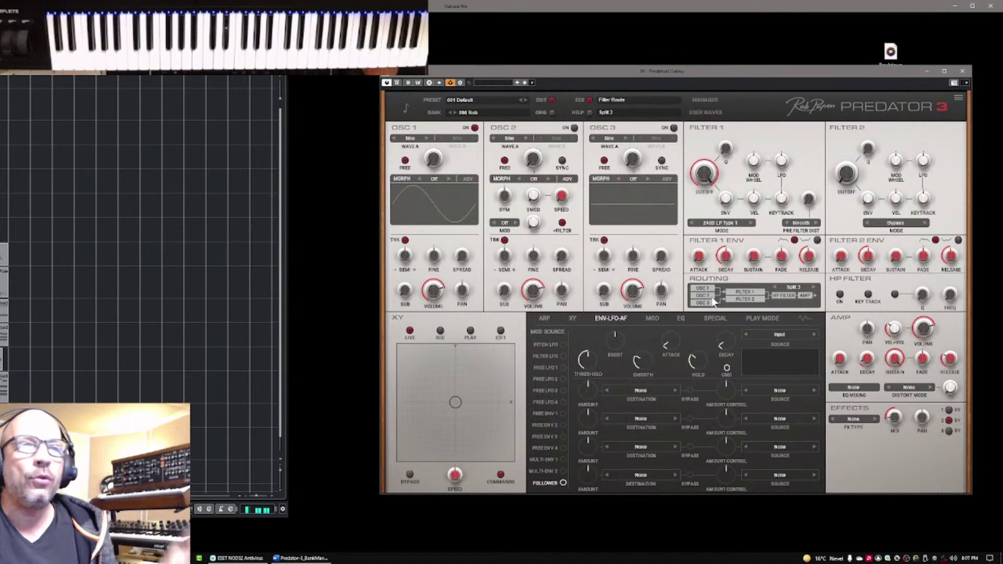
Set oscillator 1's wave A to Saw and switch oscillator 2 on.
click(425, 138)
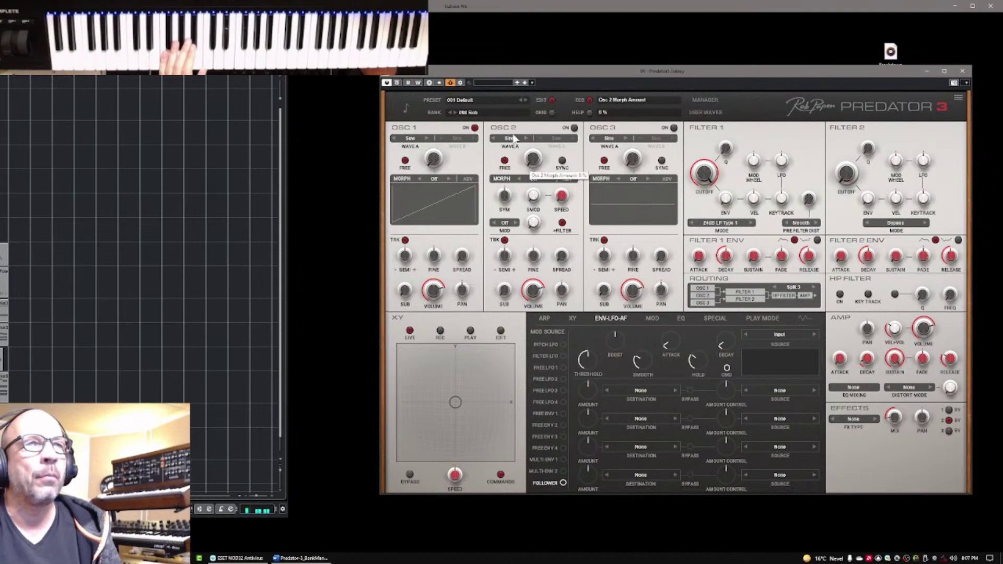
click(575, 128)
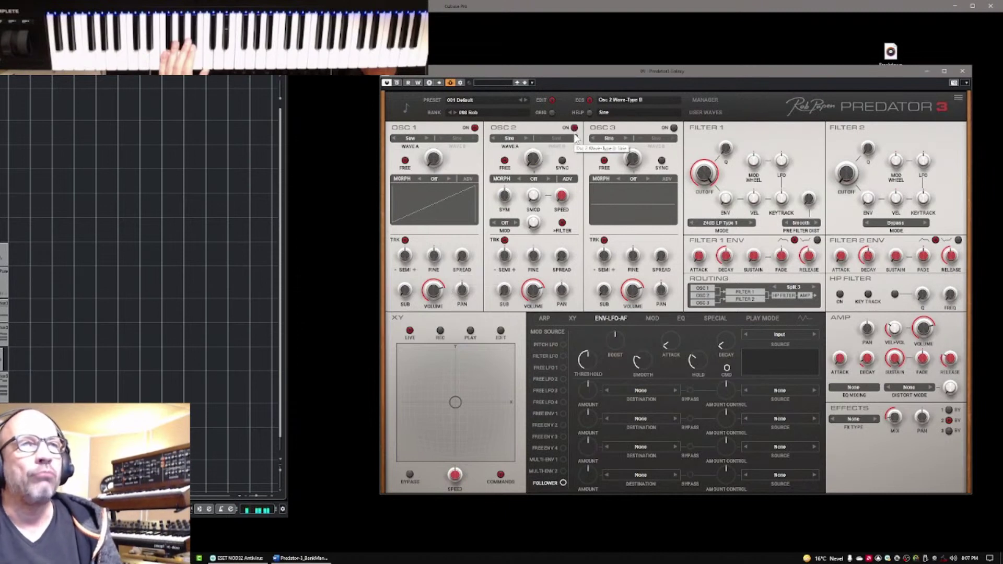
Set oscillator 2's wave A to Saw and raise oscillator 1's semitone tuning to 12 semi.
click(525, 138)
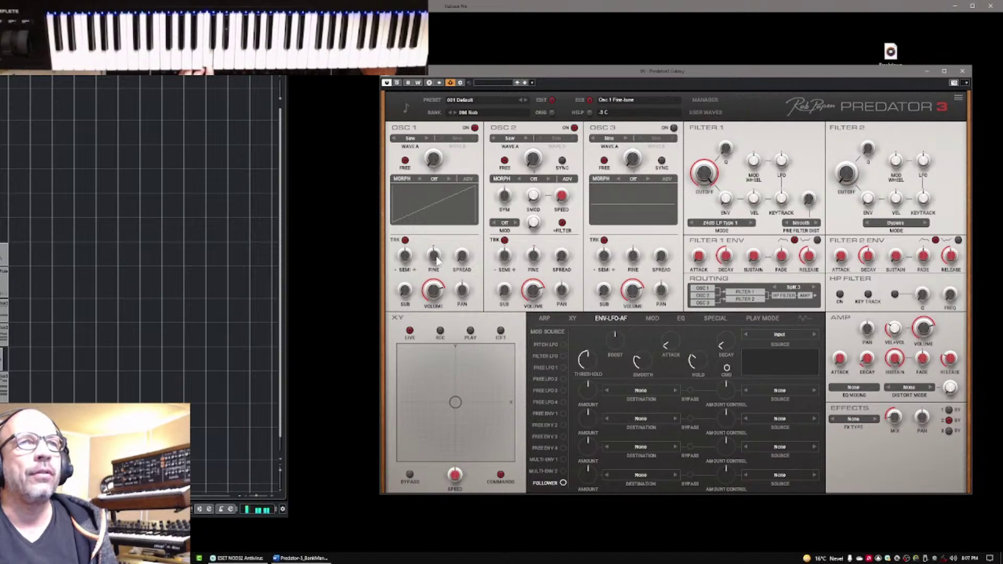
scroll(534, 257, up, 3)
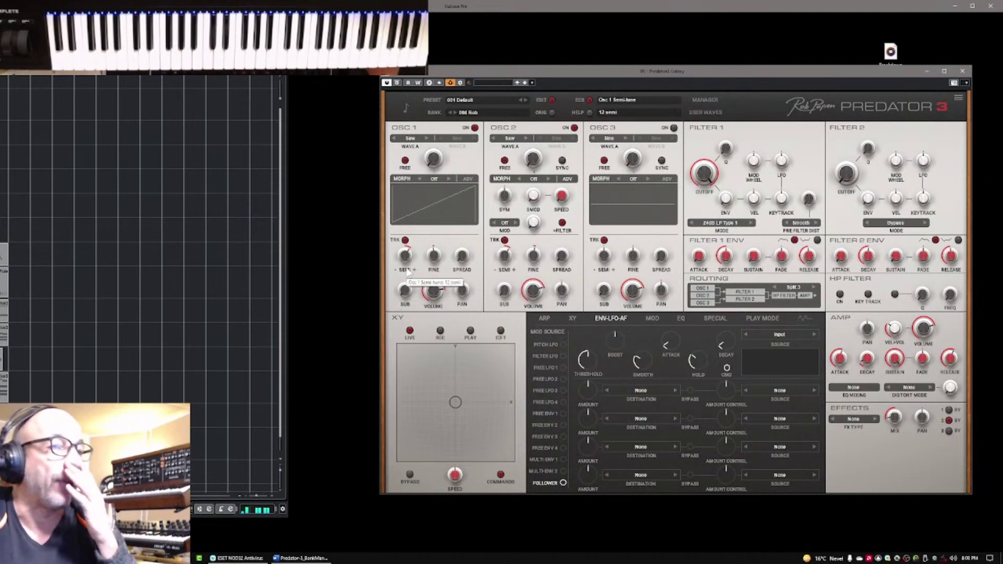
Open Free LFO 1's settings and switch its mode to Free and back to Poly.
click(563, 368)
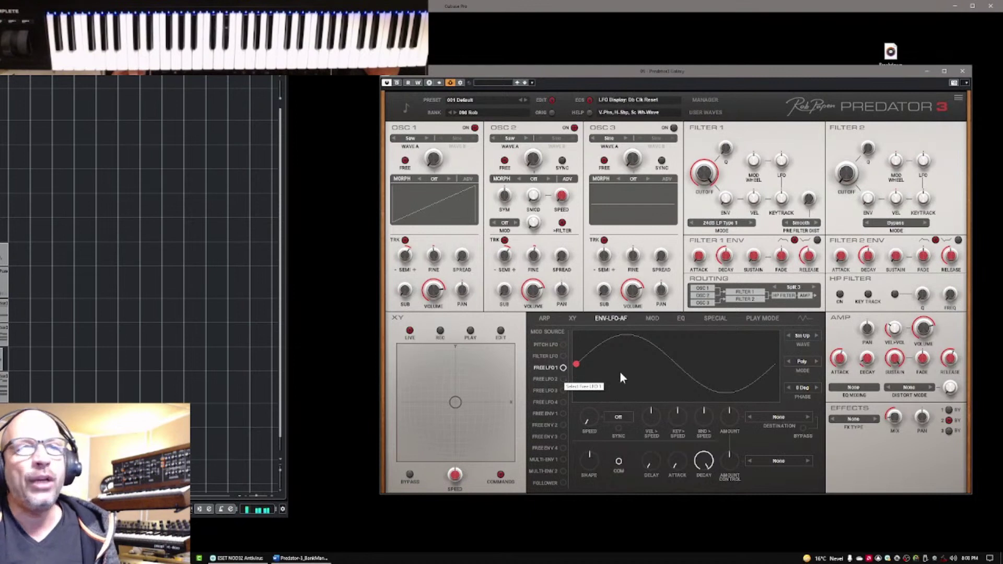
click(799, 361)
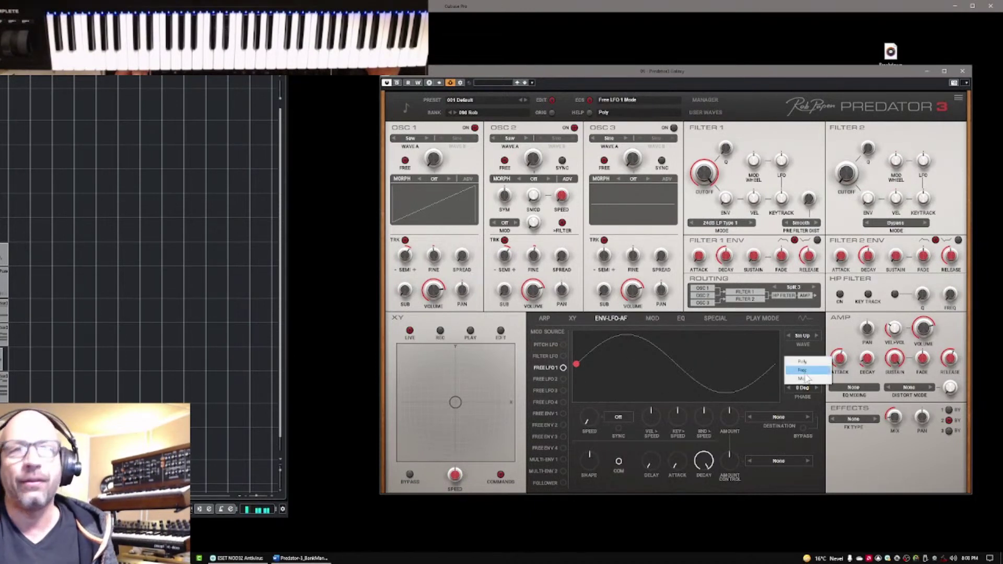
click(802, 370)
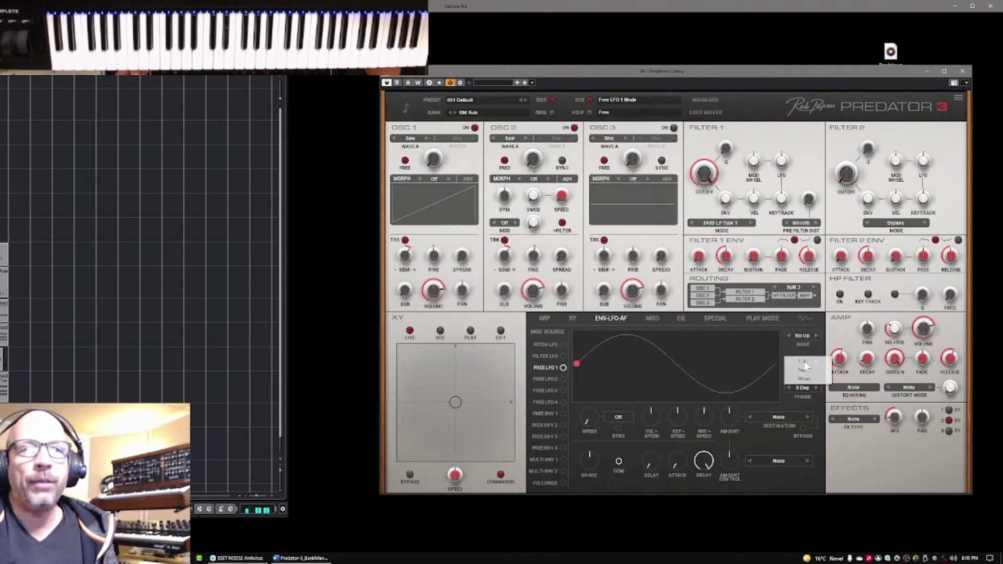
click(804, 362)
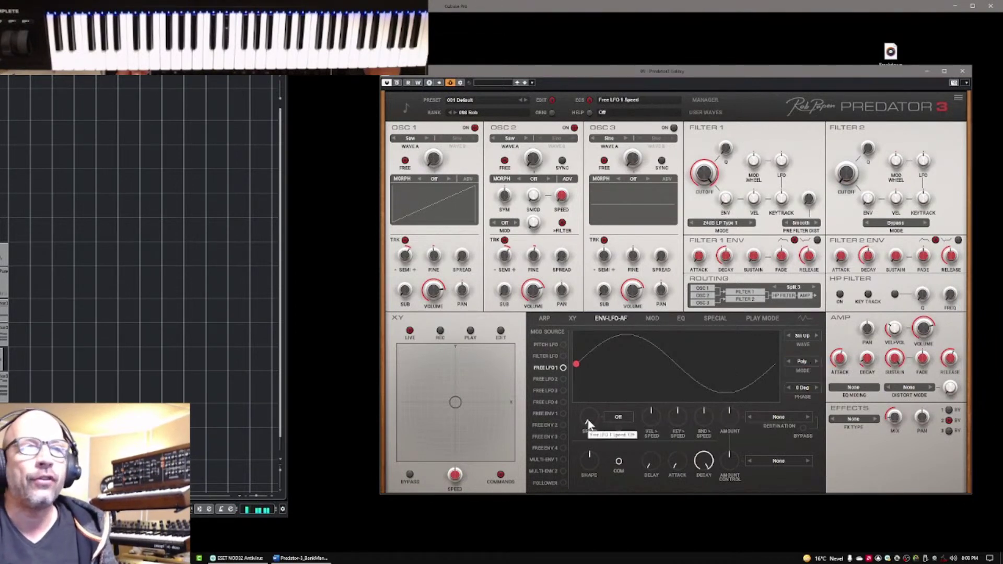
Route Free LFO 1 to Osc 2 Fine with a speed of 2.27 Hz and a small positive amount.
drag(589, 423, 595, 387)
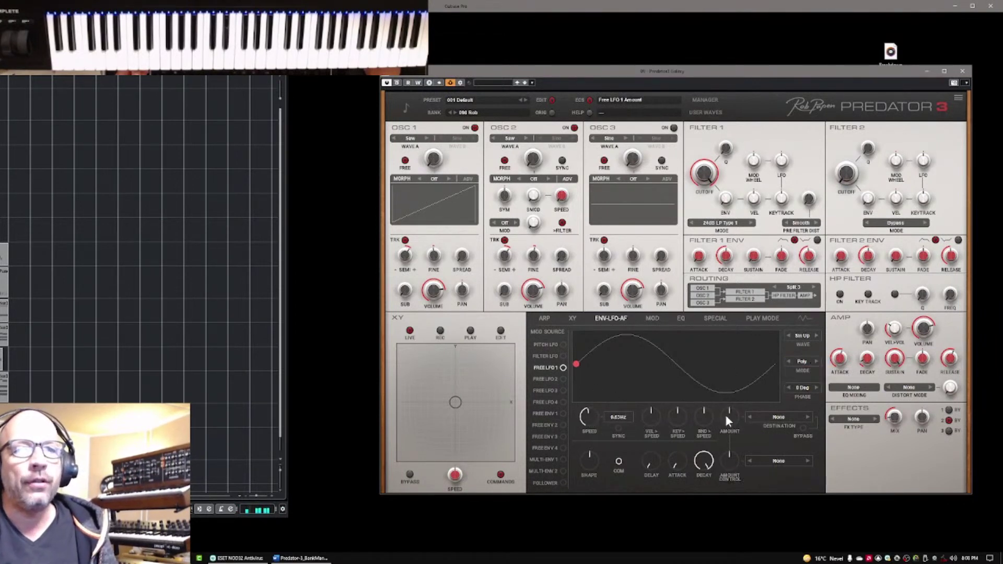
click(772, 417)
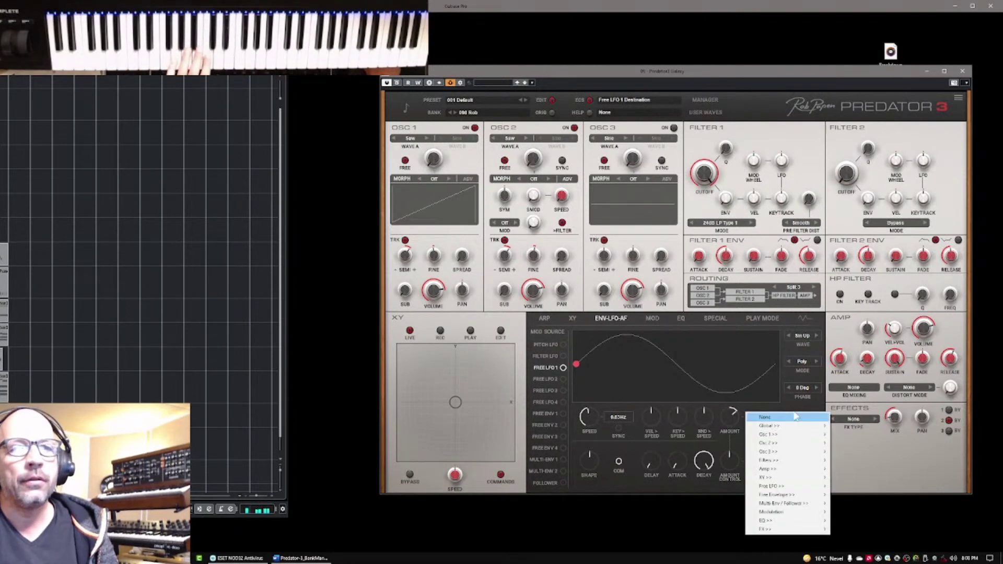
mouse_move(779, 437)
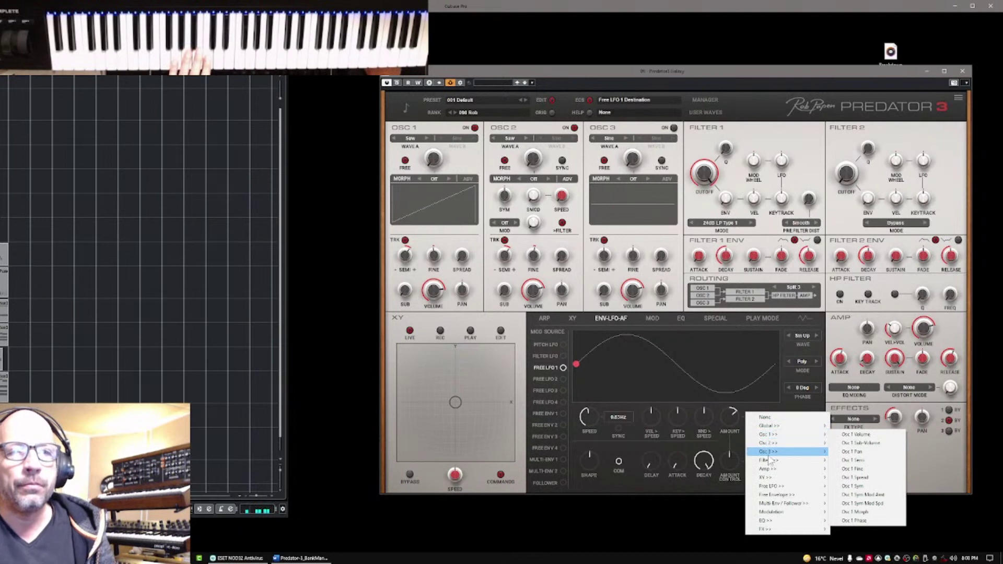
mouse_move(769, 457)
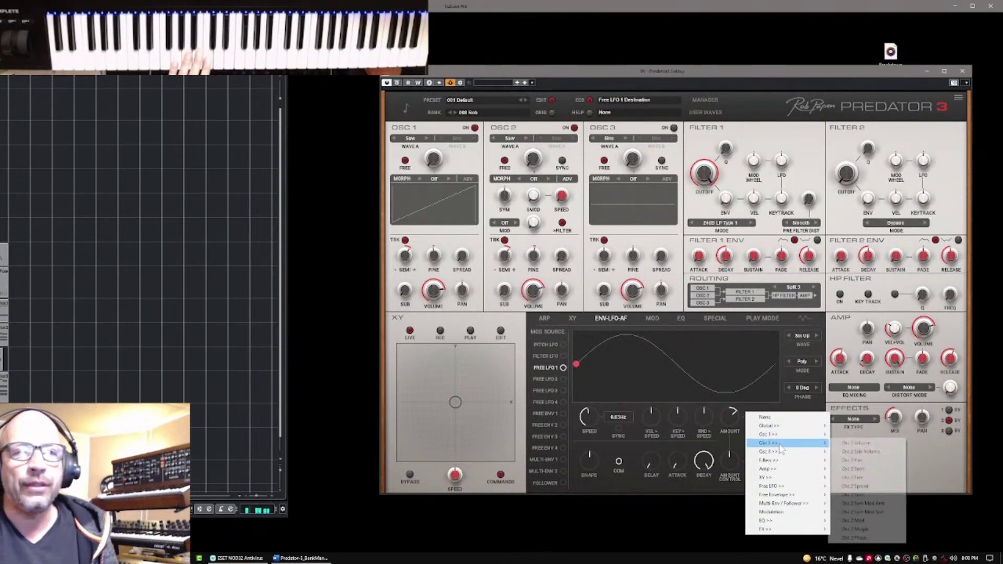
click(854, 478)
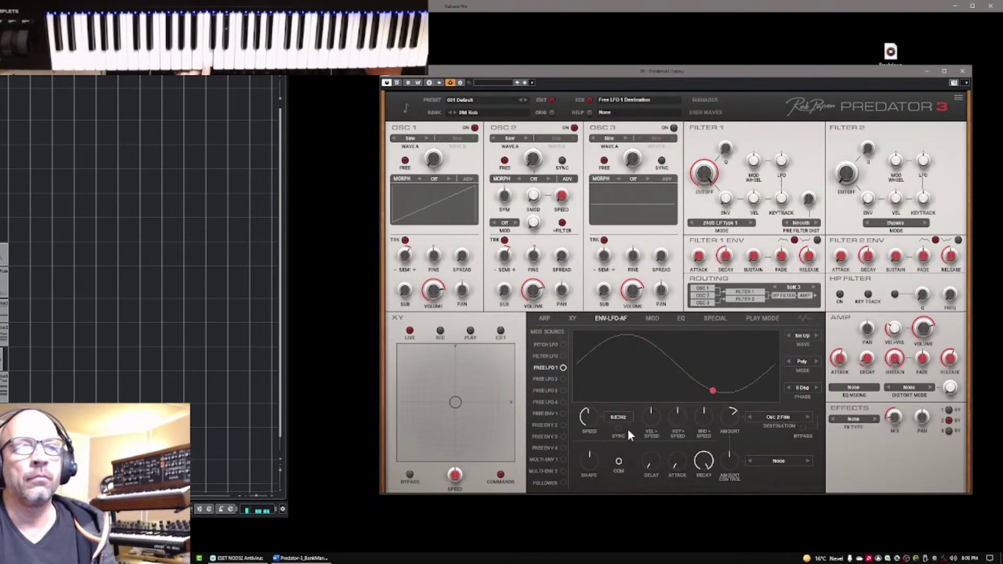
drag(588, 418, 611, 400)
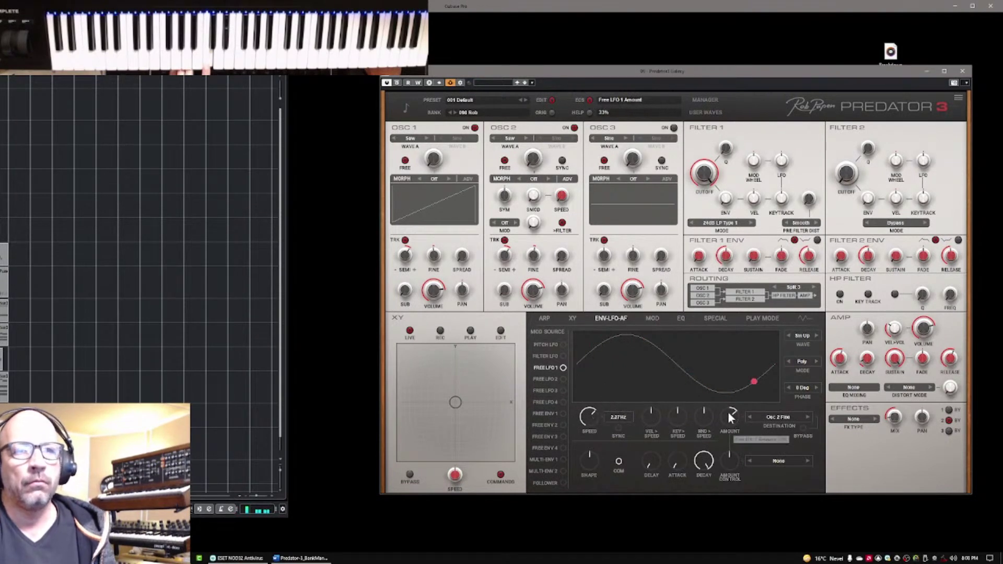
drag(729, 412, 733, 426)
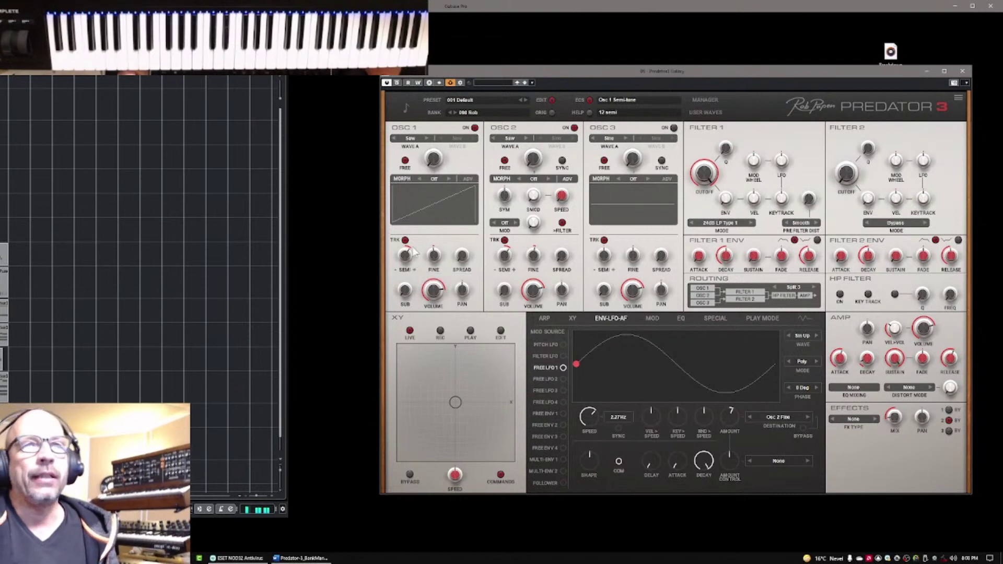
Switch oscillators 1 and 2 off and use only oscillator 3, tuned up to 36 semi.
click(574, 127)
click(475, 127)
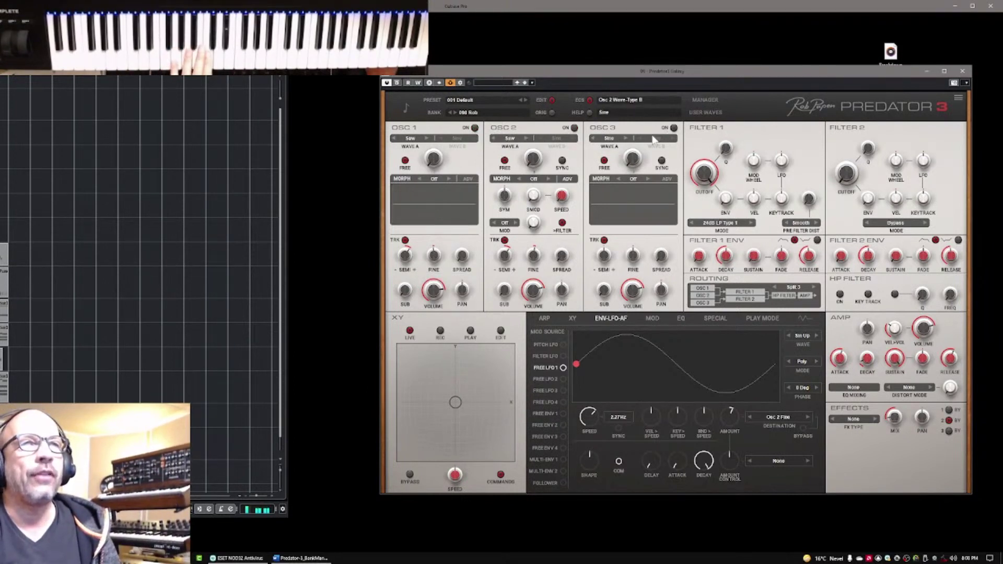
click(674, 127)
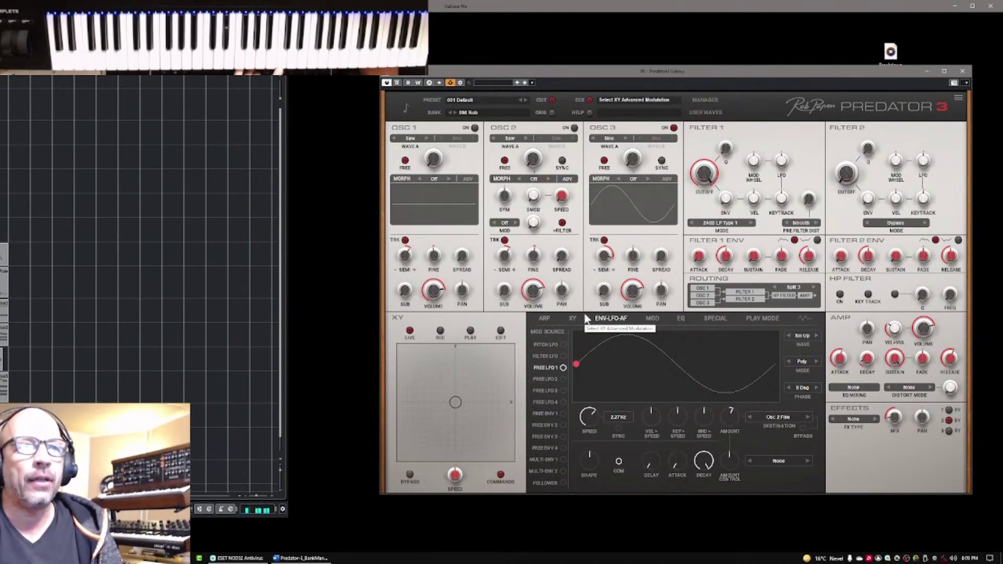
Route Free LFO 2 to Osc 3 Semi with a speed of 7.37 Hz and an amount of about 22 semi.
click(564, 380)
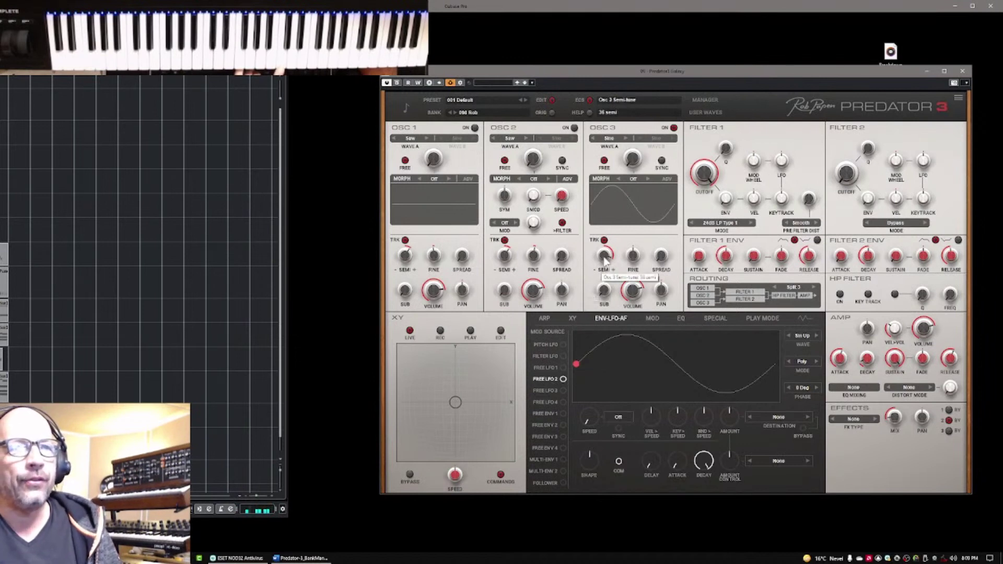
drag(604, 259, 776, 418)
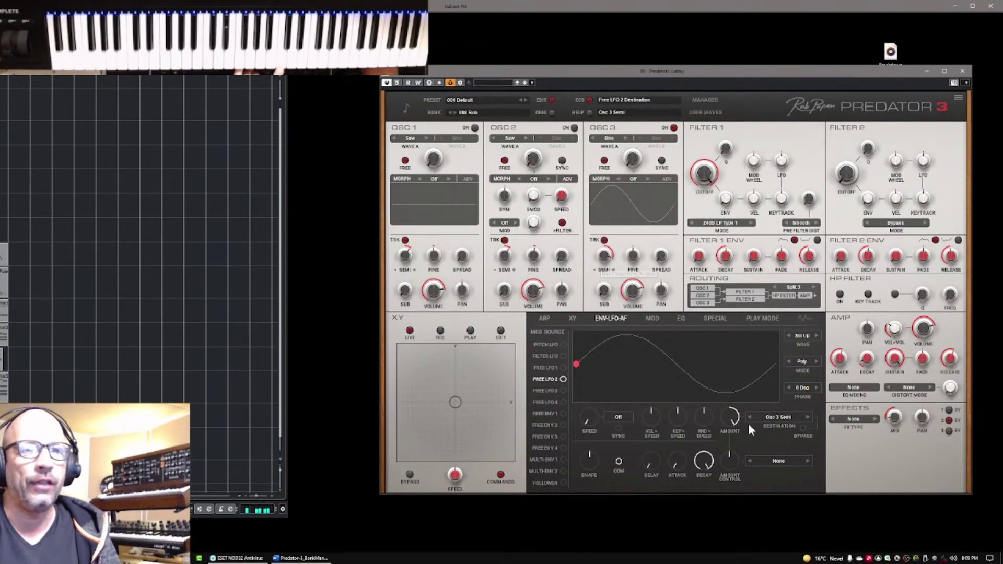
drag(590, 417, 604, 352)
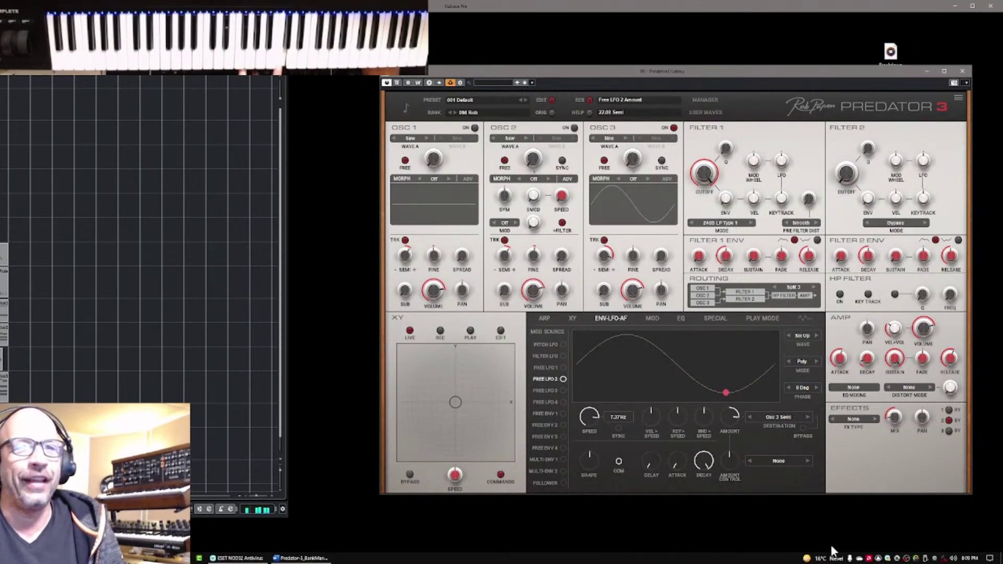
Change Free LFO 2's wave to S&H and raise its speed to 27.50 Hz.
click(801, 337)
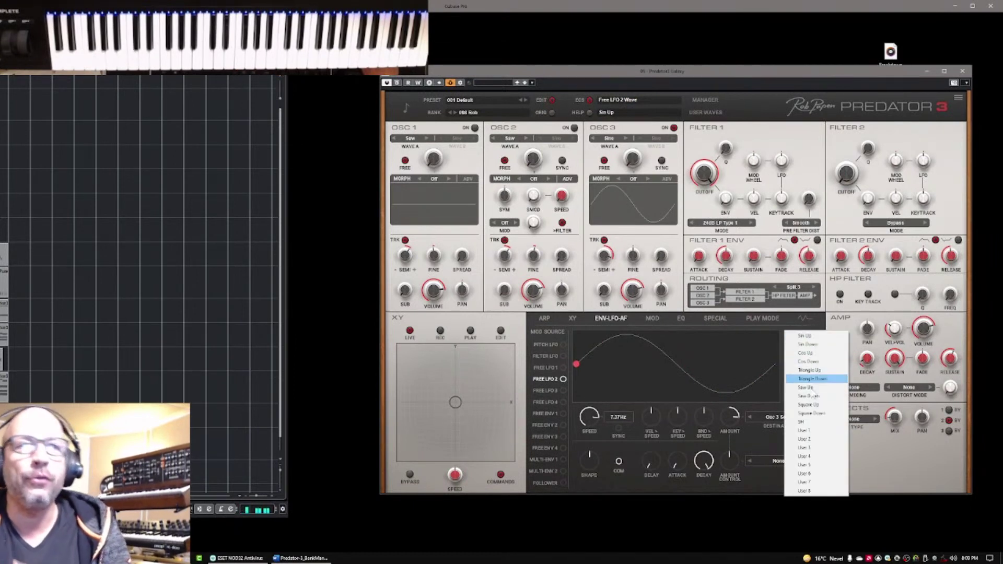
click(813, 423)
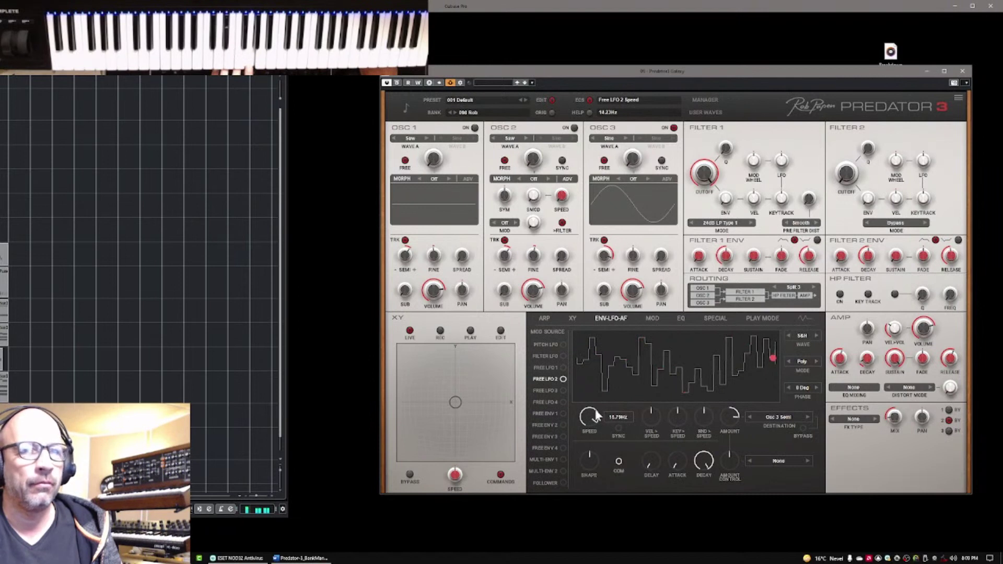
drag(600, 413, 600, 409)
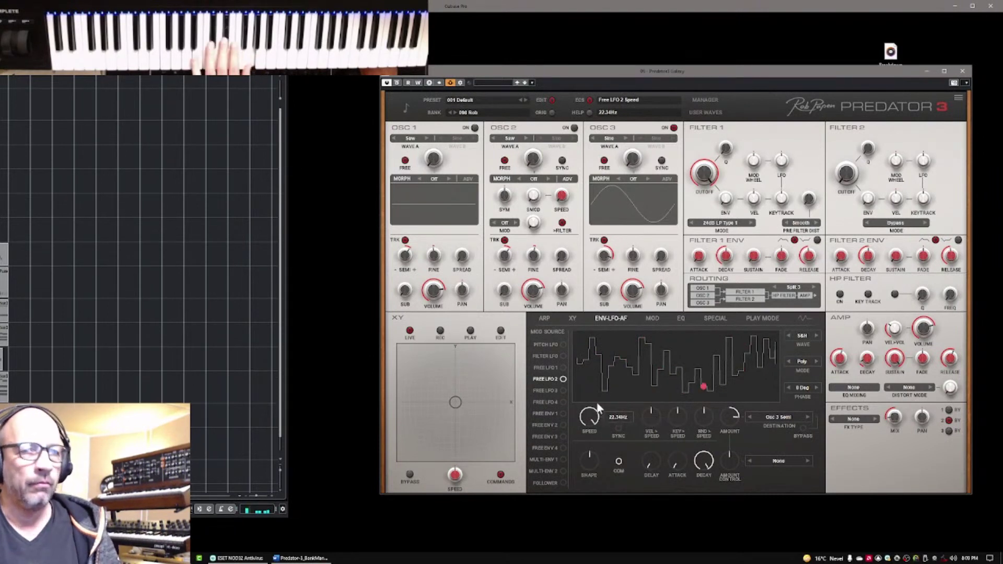
Lower oscillator 3's volume and reduce Free LFO 2's modulation amount.
scroll(736, 425, down, 4)
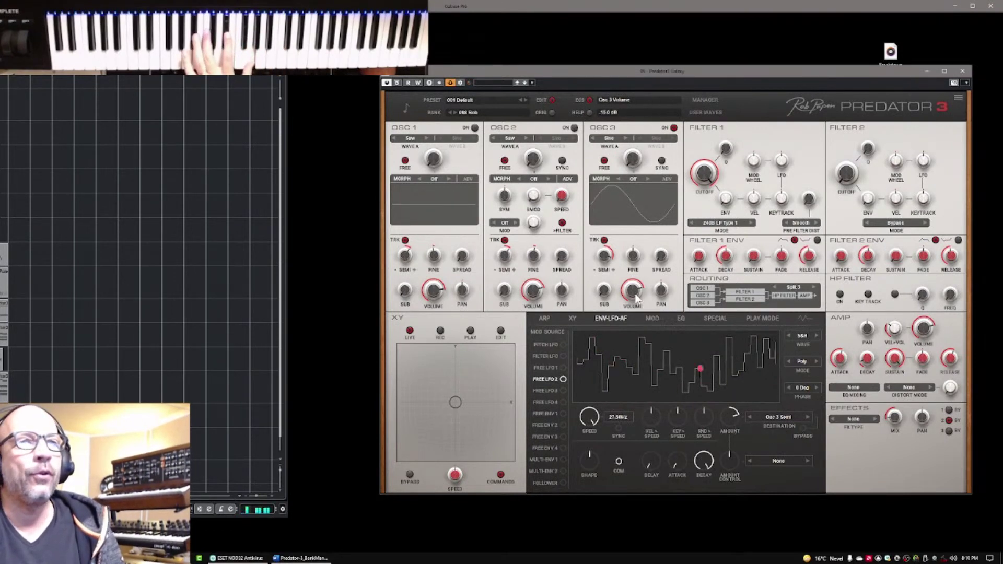
scroll(736, 425, down, 7)
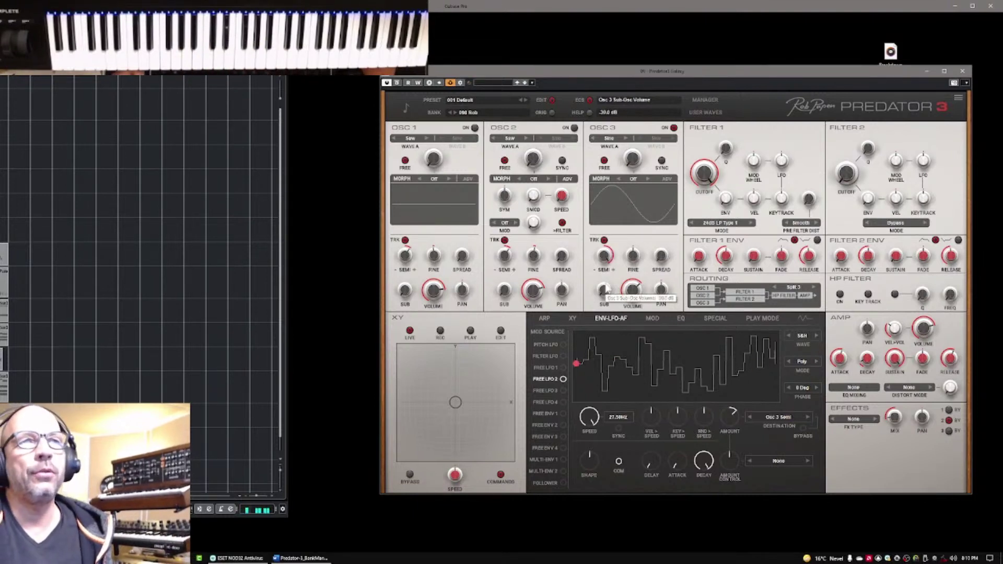
Turn oscillator 3's tracking off, compare it with tracking on while Free LFO 2's destination is bypassed, and re-enable the modulation.
click(605, 241)
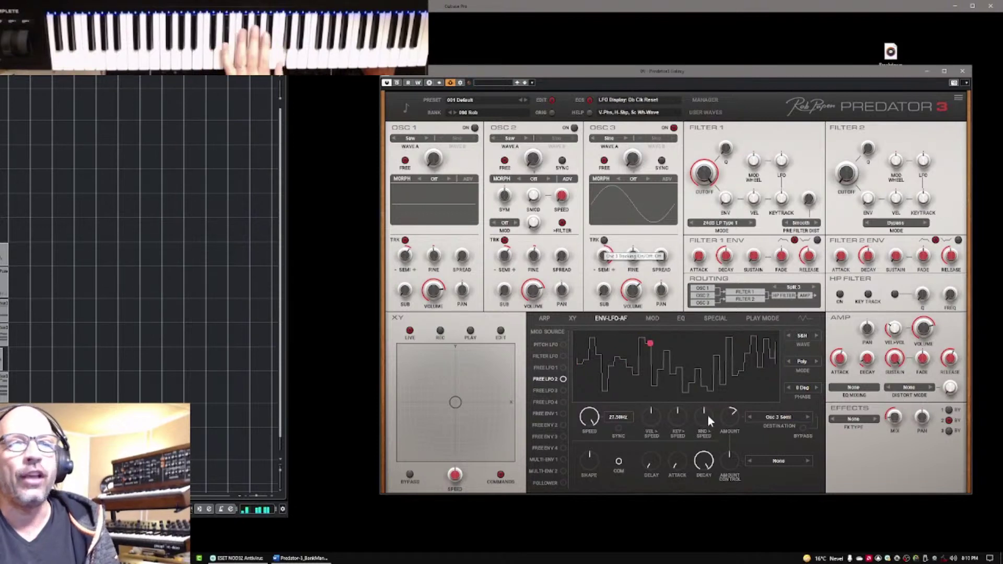
click(804, 427)
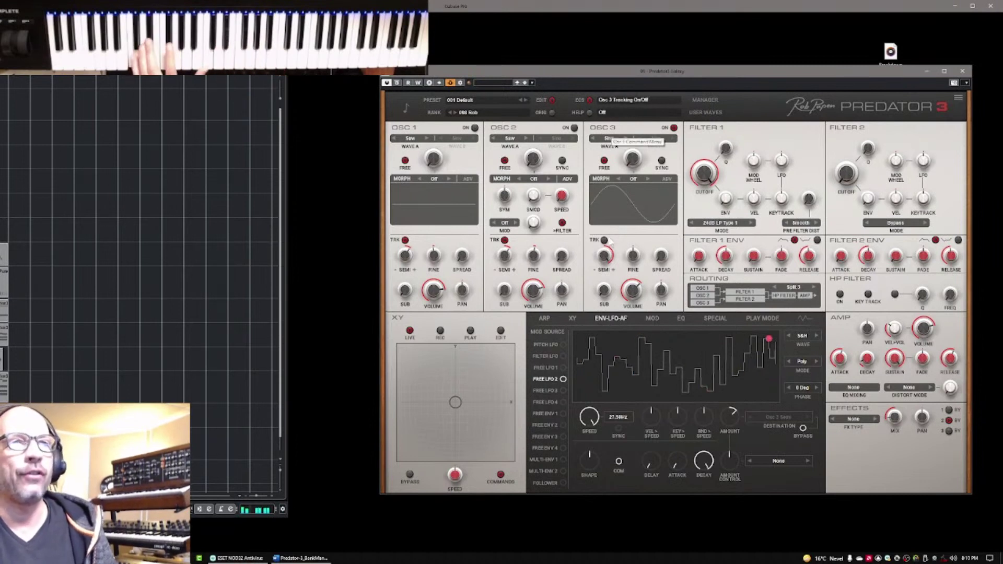
click(605, 241)
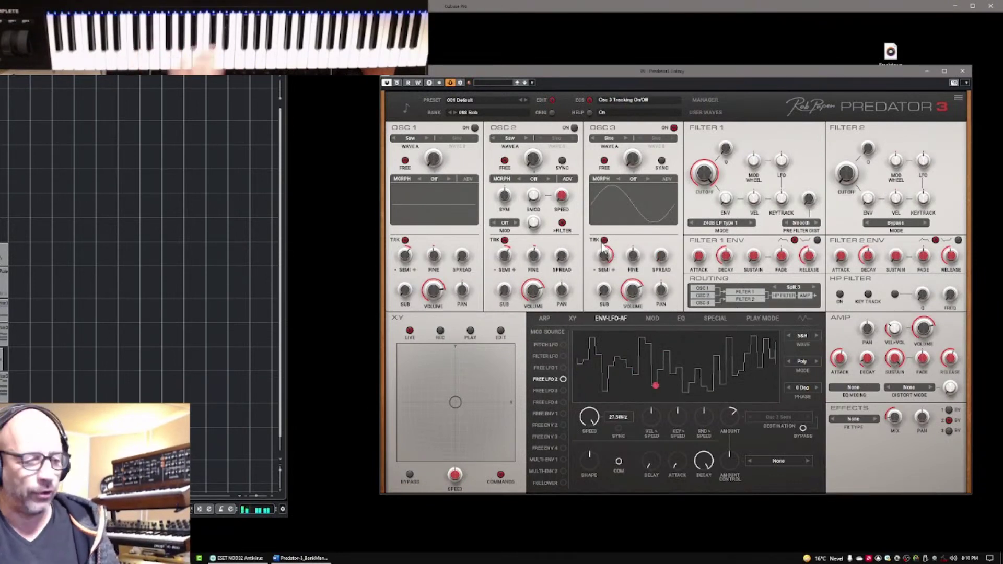
click(605, 241)
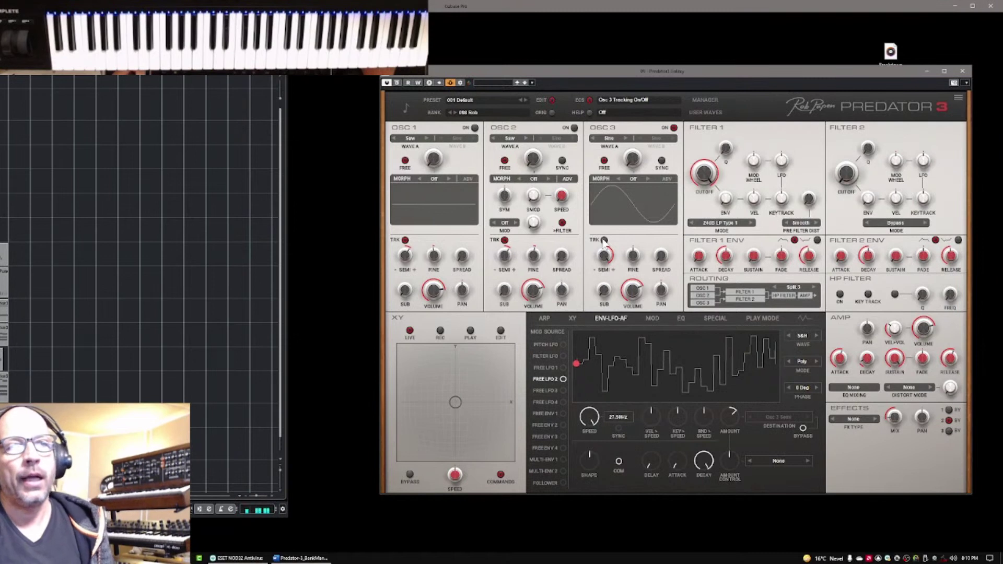
click(805, 429)
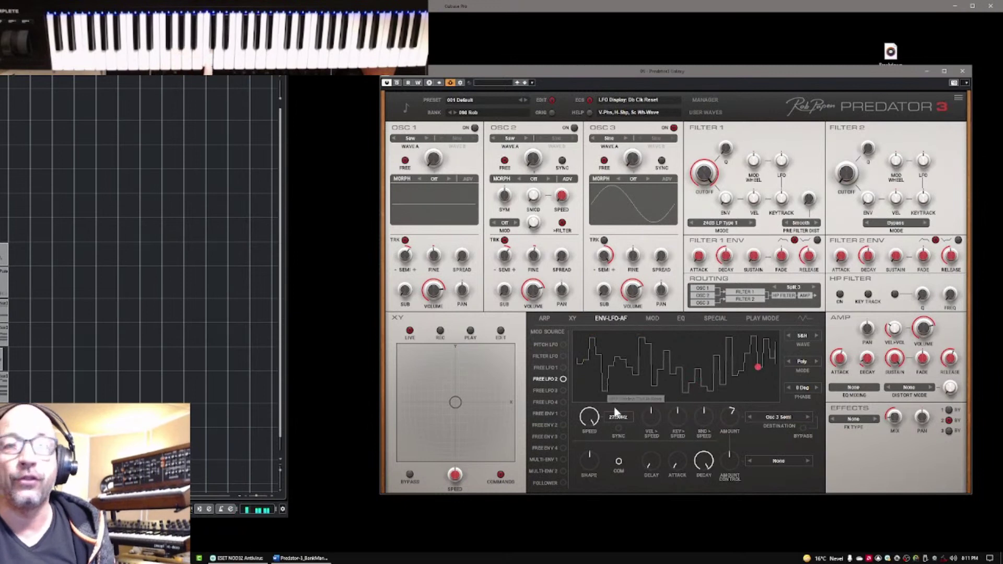
In slot 1 of the basic modulation matrix, route Offset to Free LFO 2 Speed with an amount of 135%.
click(652, 318)
click(622, 348)
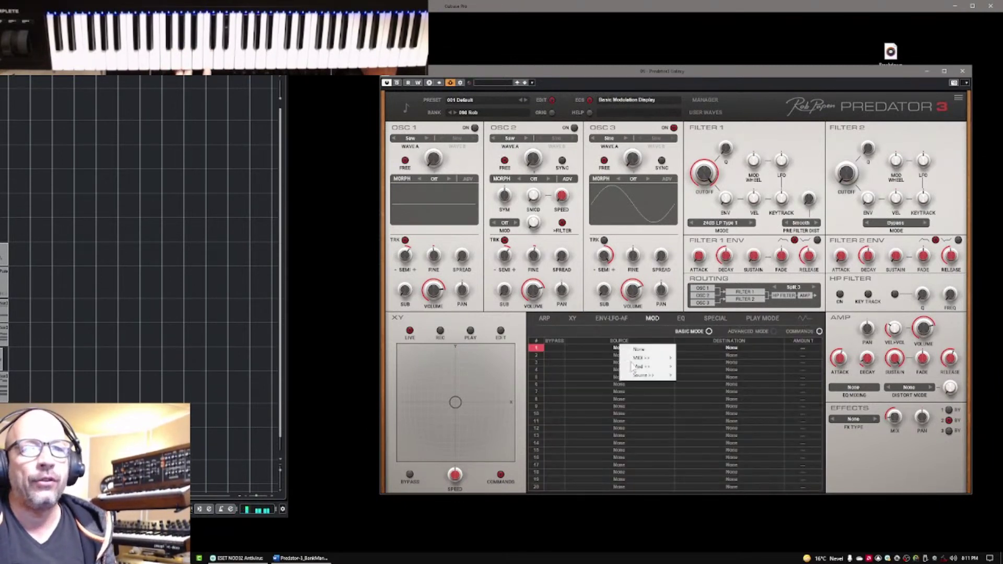
mouse_move(643, 378)
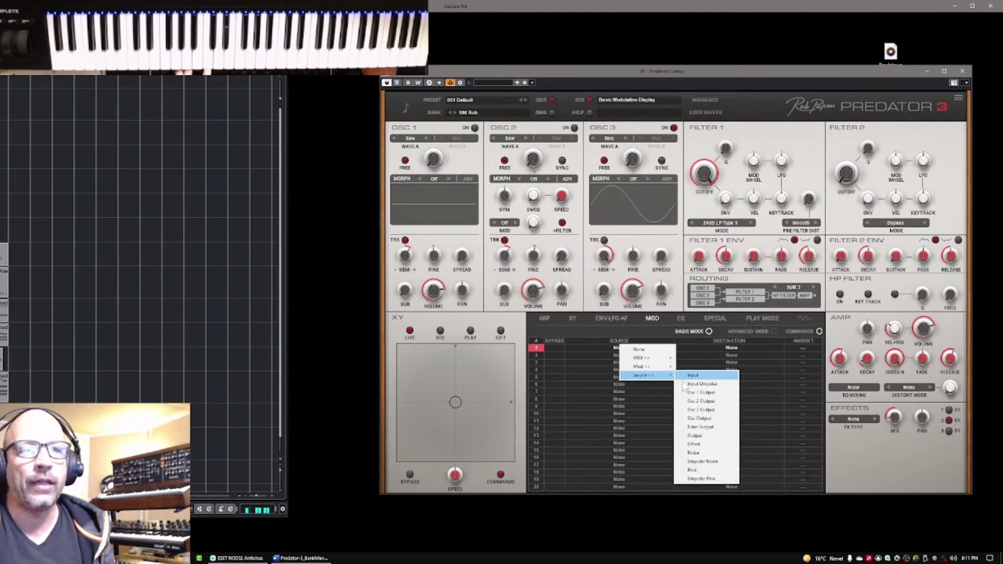
click(695, 444)
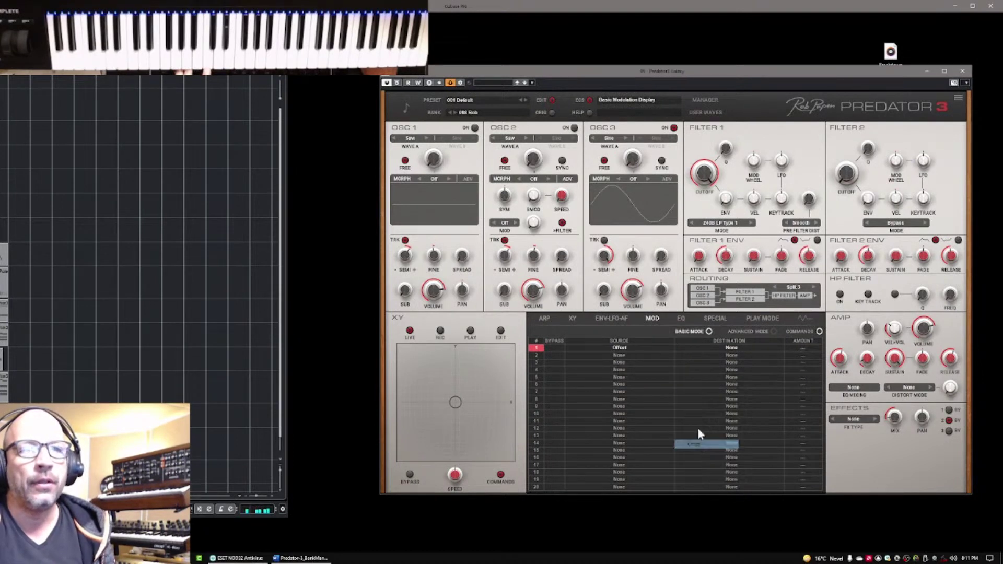
click(729, 349)
mouse_move(764, 401)
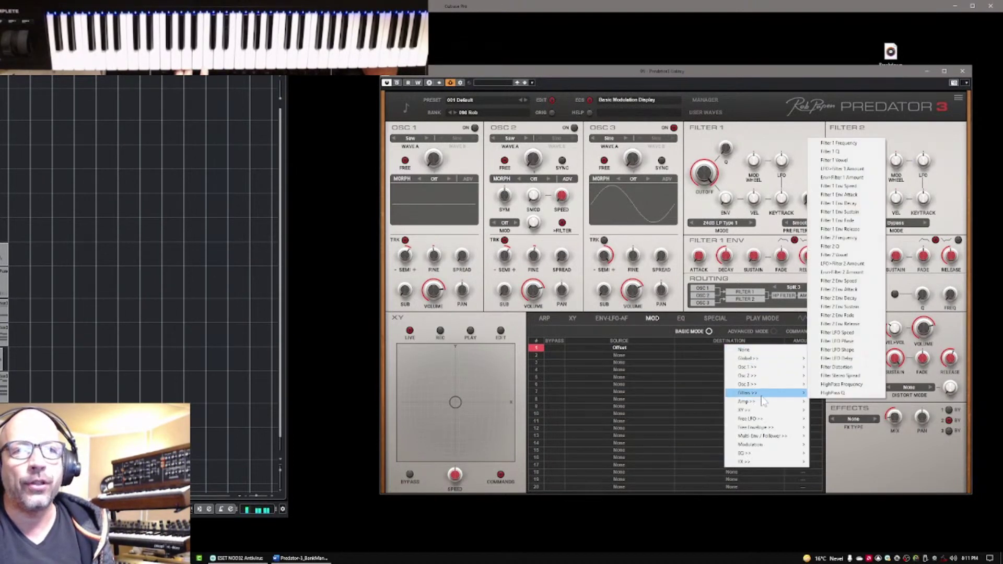
mouse_move(774, 422)
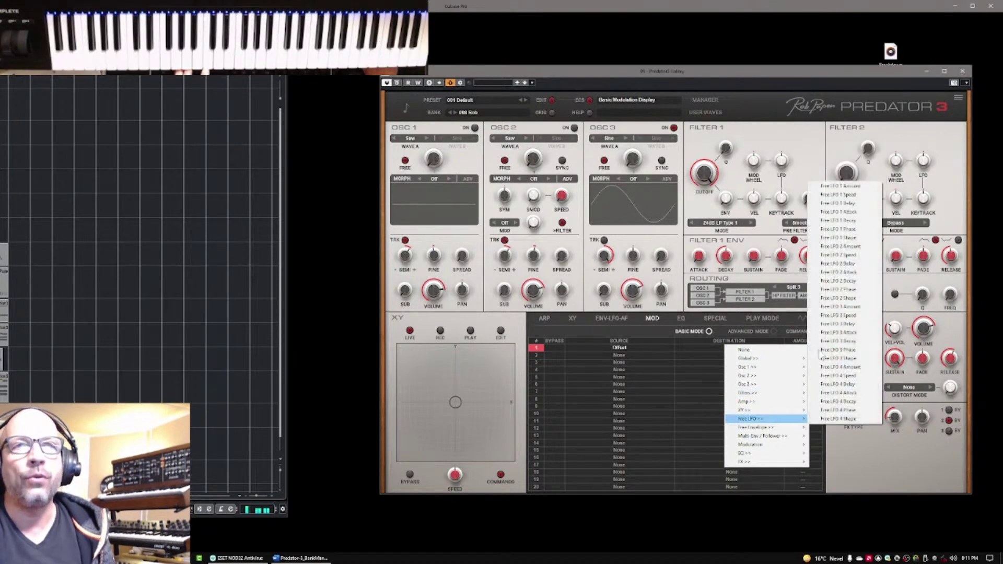
click(860, 256)
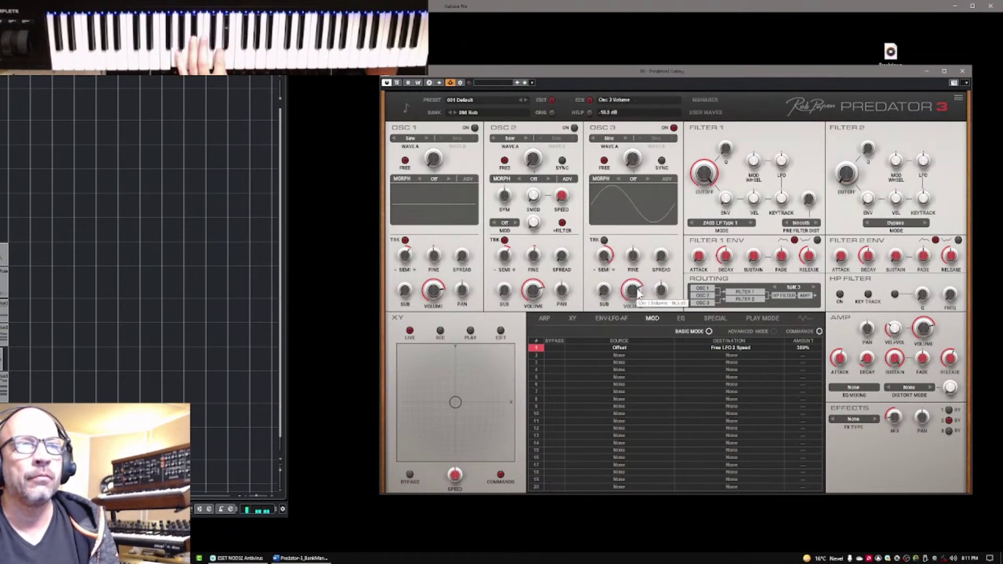
drag(797, 349, 801, 351)
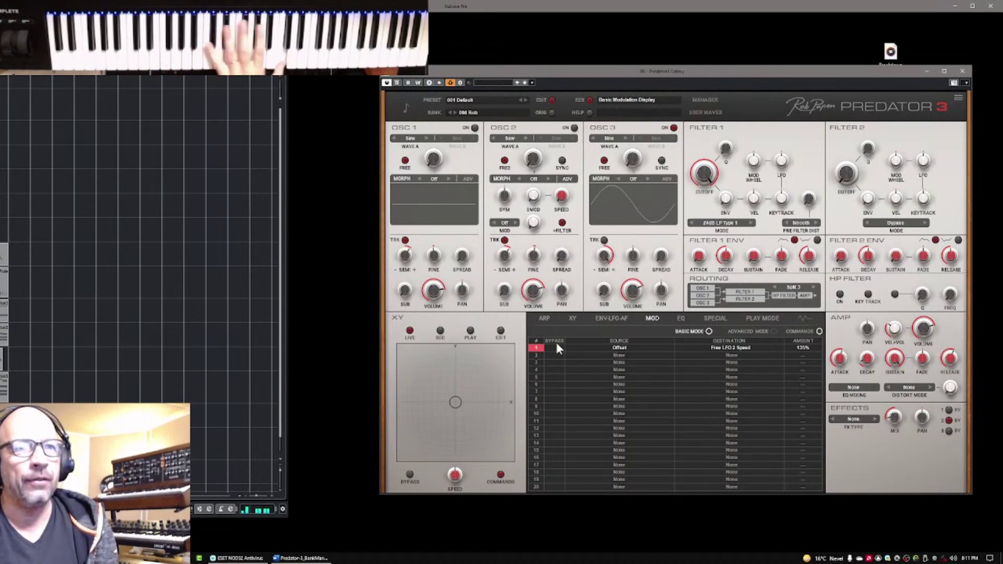
In slot 2 of the basic modulation matrix, route Offset to Osc 3 Semi with an amount of 11.00 semitones.
click(622, 355)
mouse_move(639, 369)
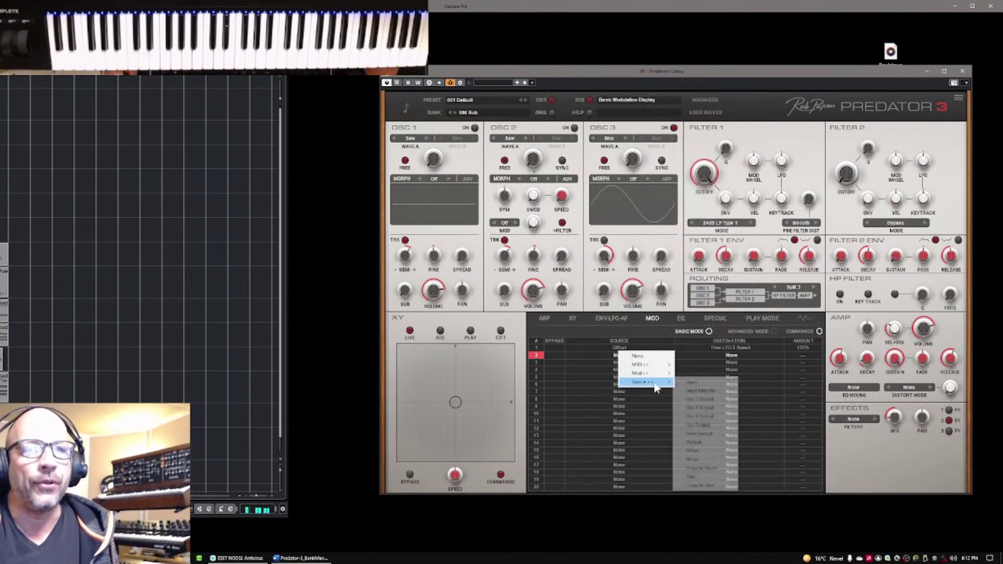
click(688, 451)
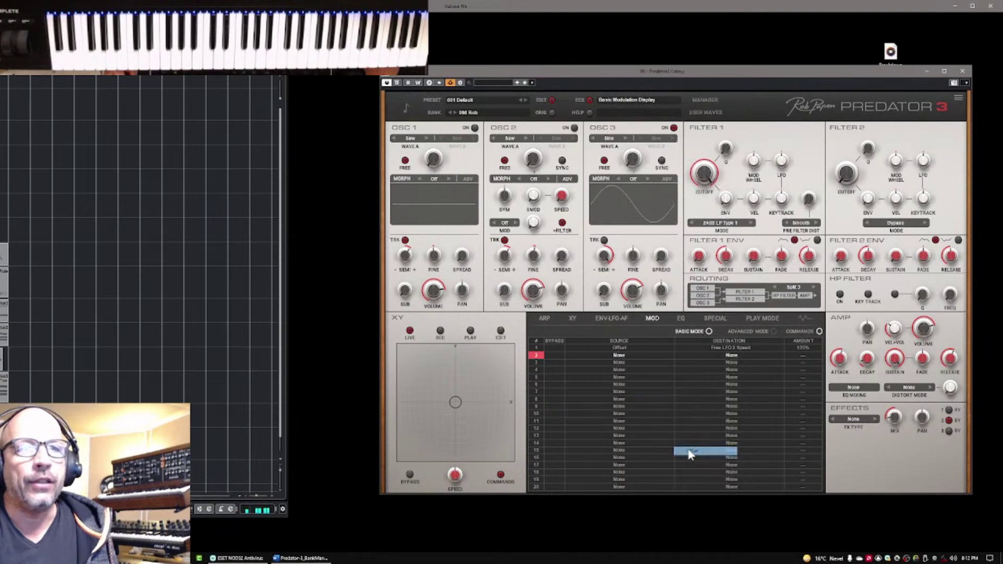
click(734, 357)
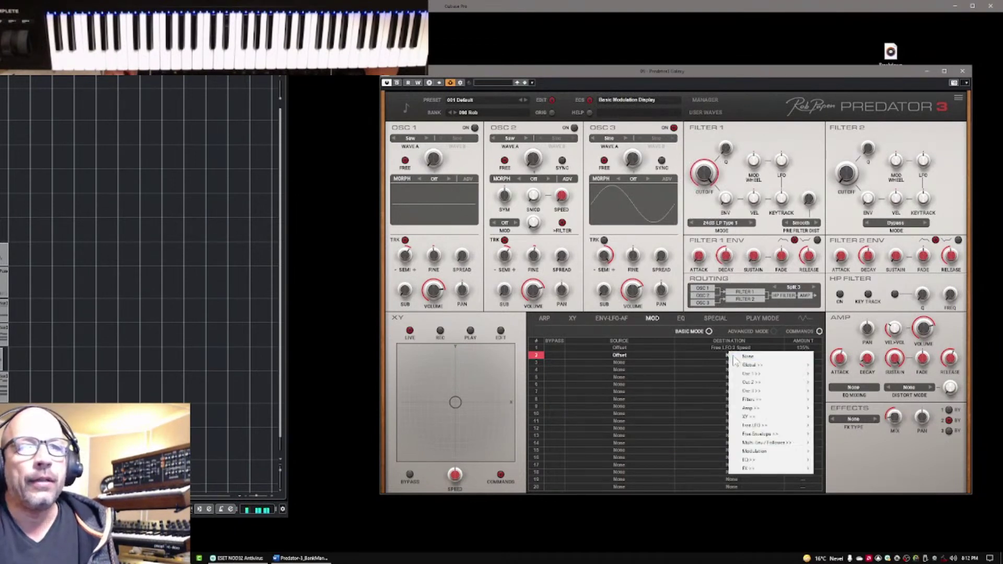
mouse_move(773, 394)
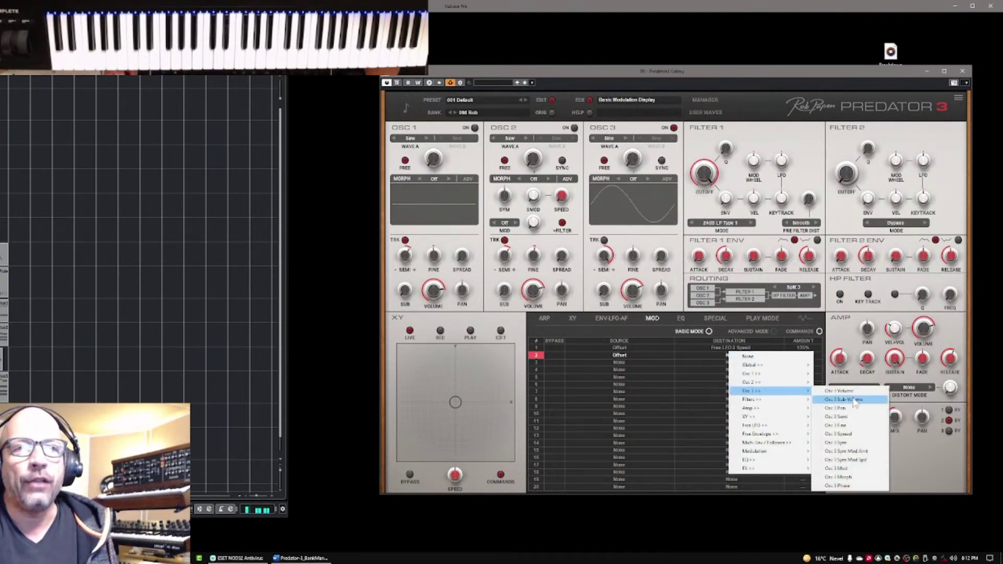
click(847, 417)
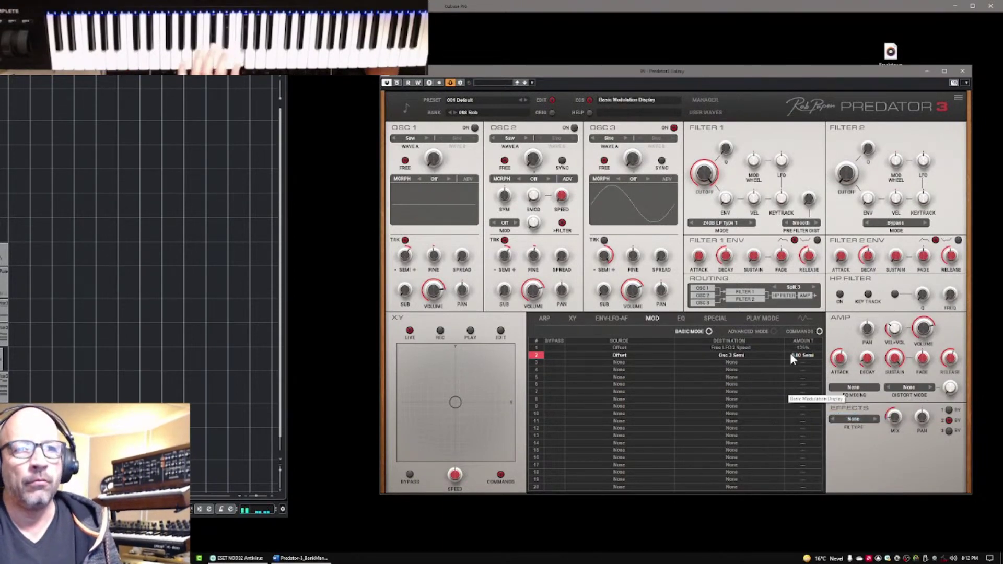
drag(794, 356, 794, 350)
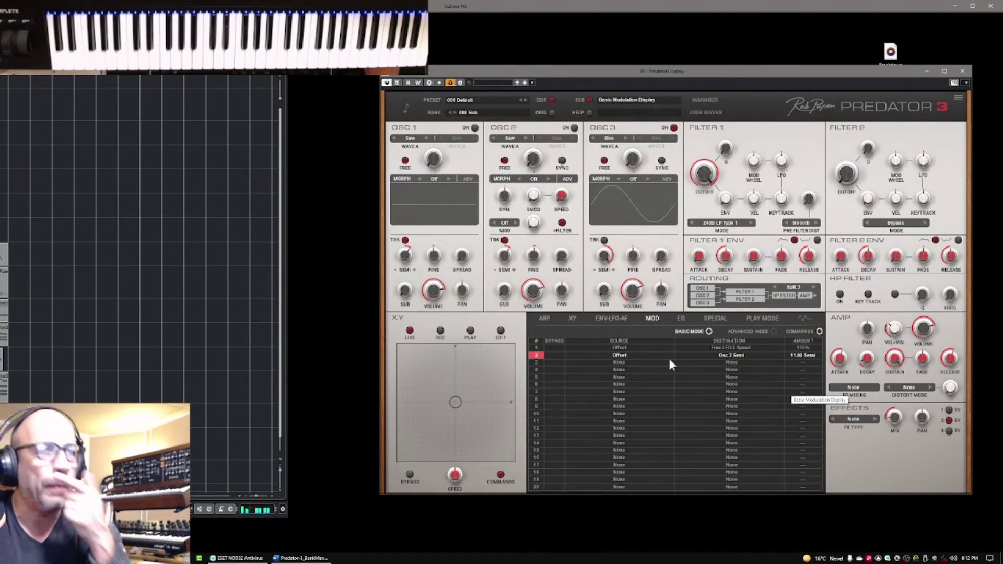
Turn oscillators 1 and 2 on and switch oscillator 3 off.
click(475, 128)
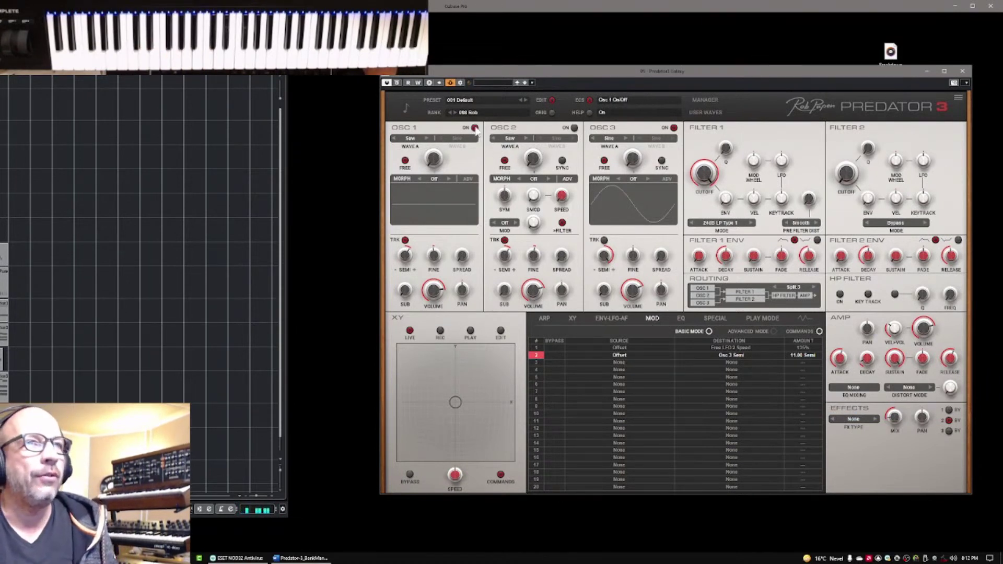
click(574, 128)
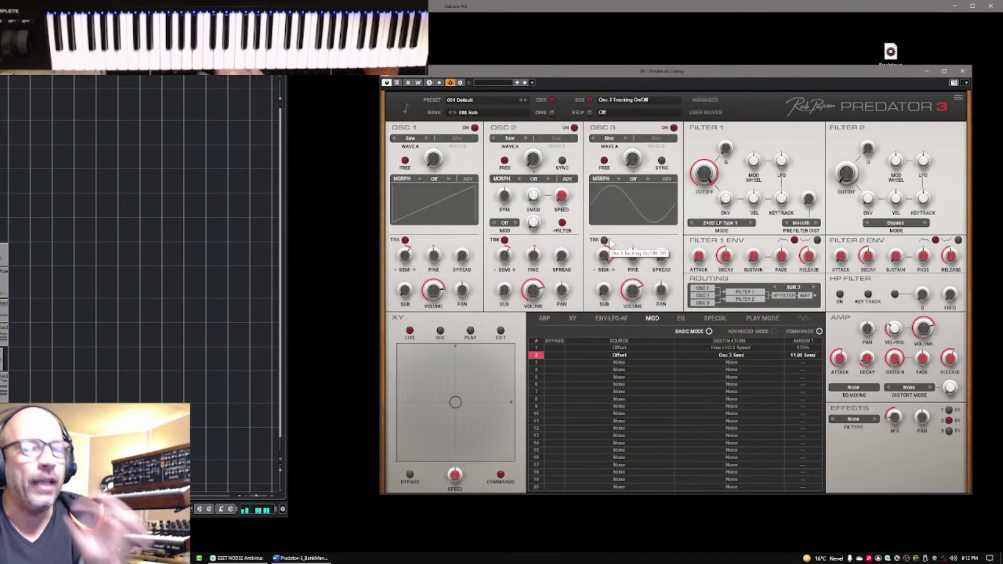
click(674, 128)
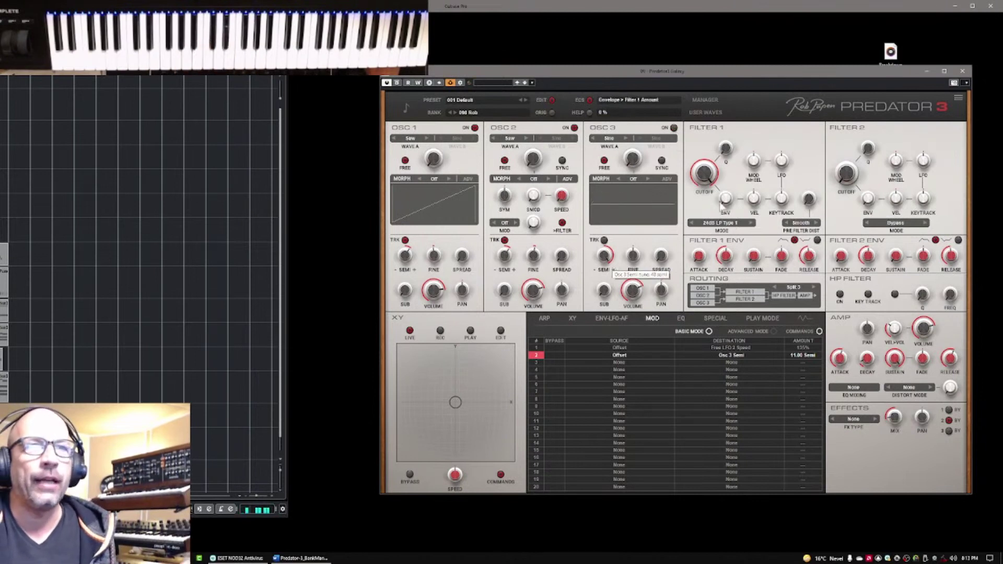
Set Filter 1's mode to 12dB BP Type 2 and adjust its cutoff frequency.
click(721, 224)
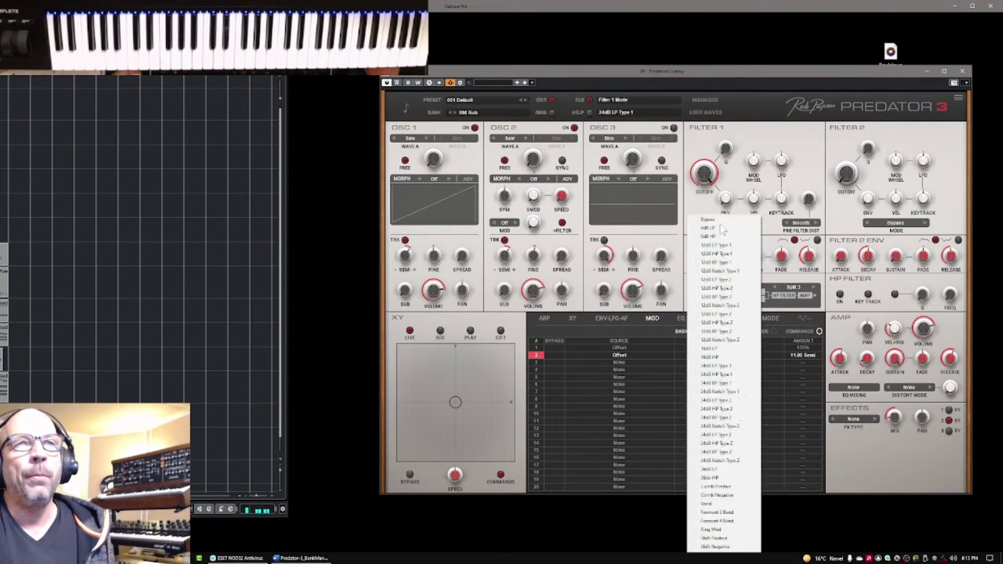
click(734, 297)
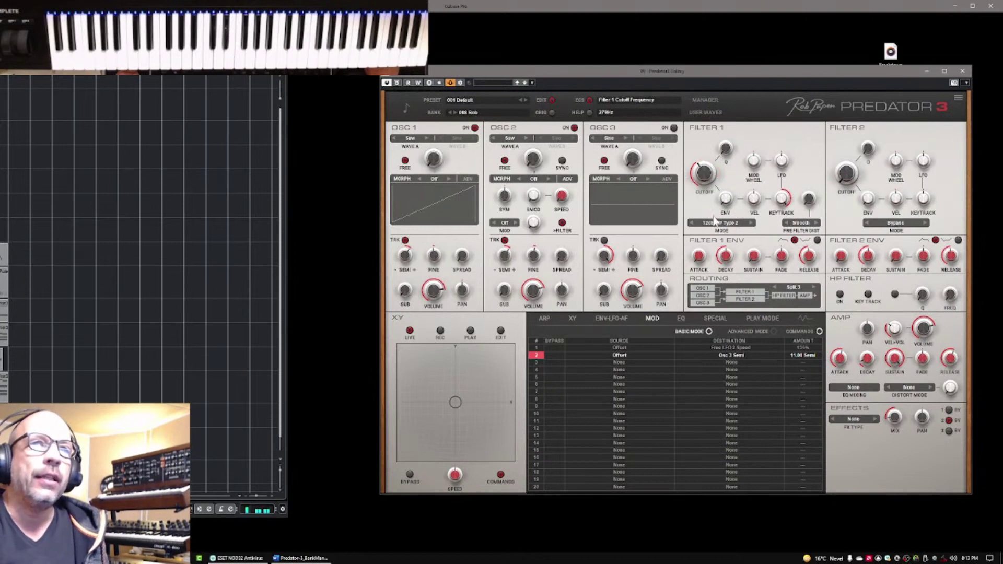
mouse_move(715, 219)
mouse_down()
mouse_move(718, 197)
mouse_move(720, 228)
mouse_up()
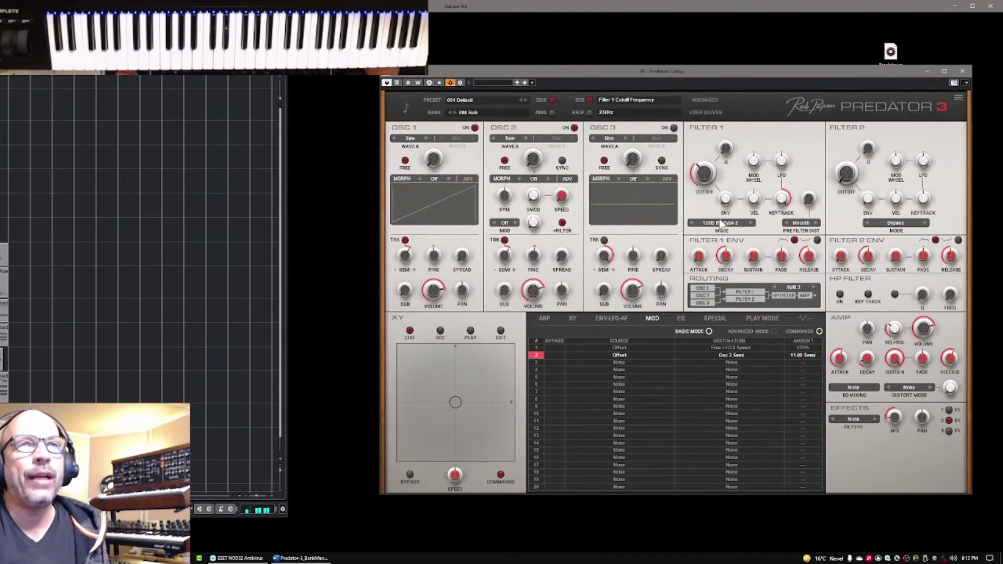
click(959, 99)
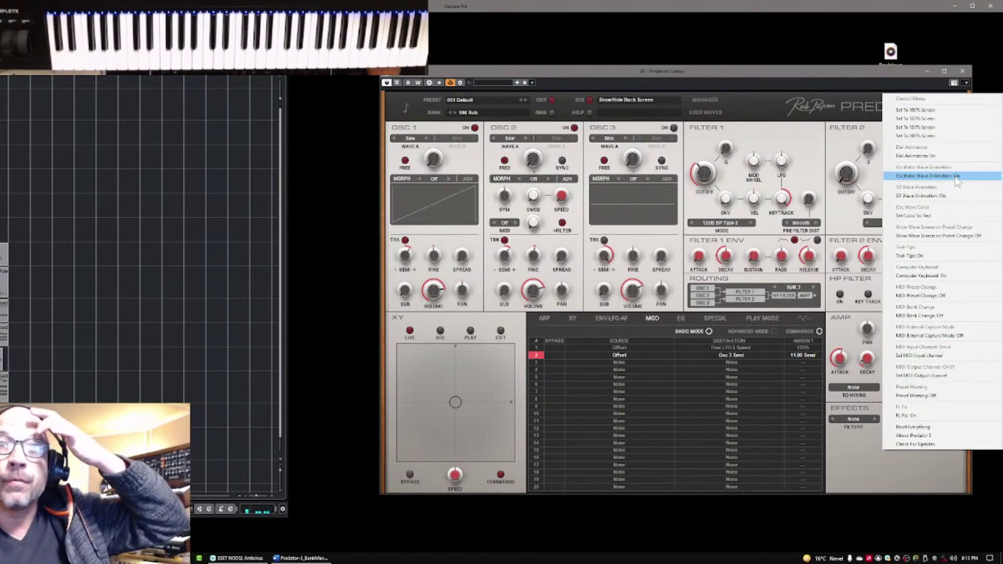
click(757, 73)
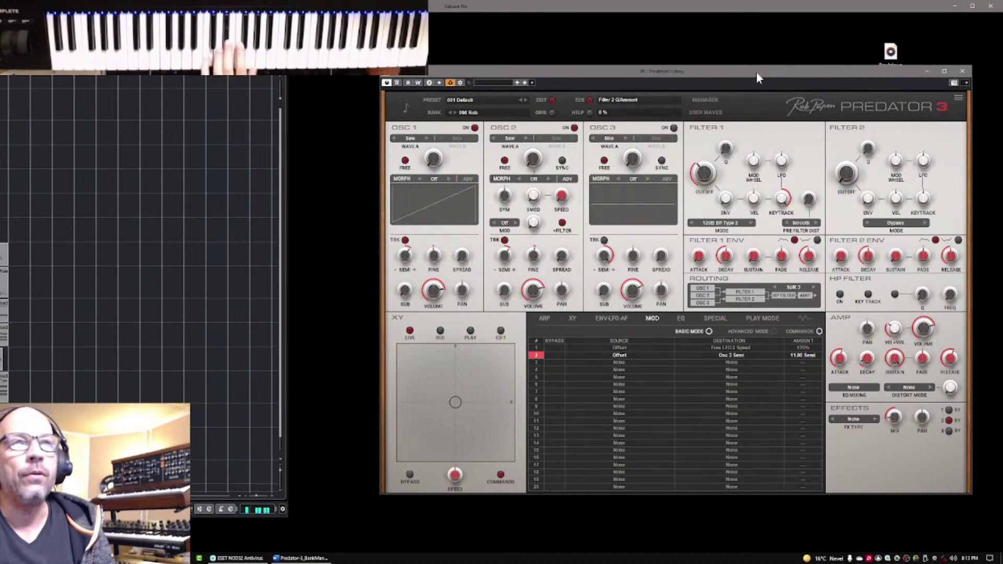
drag(705, 167, 706, 174)
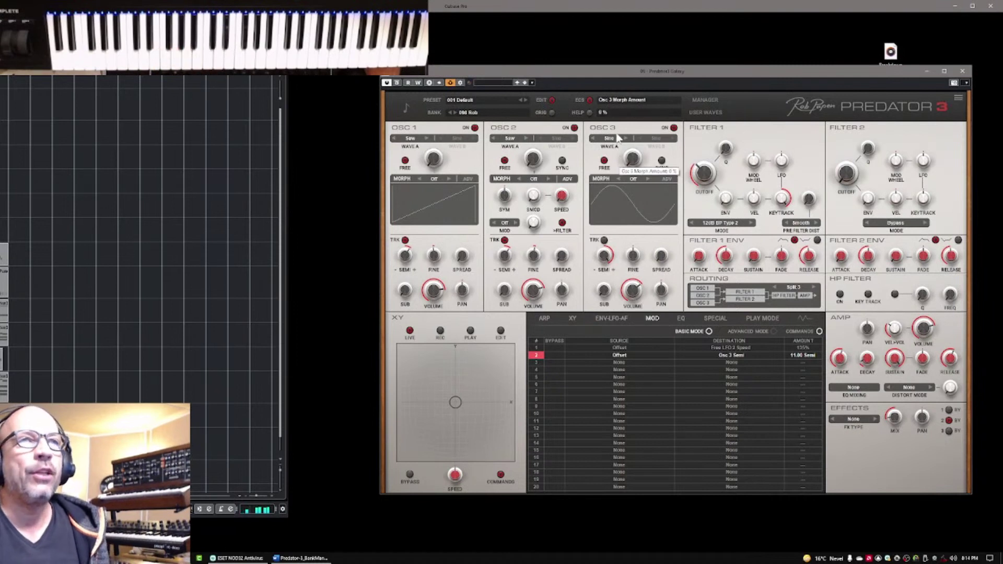
Set Filter 2's mode to 12dB HP Type 1 and adjust the amp envelope's release and decay.
click(895, 223)
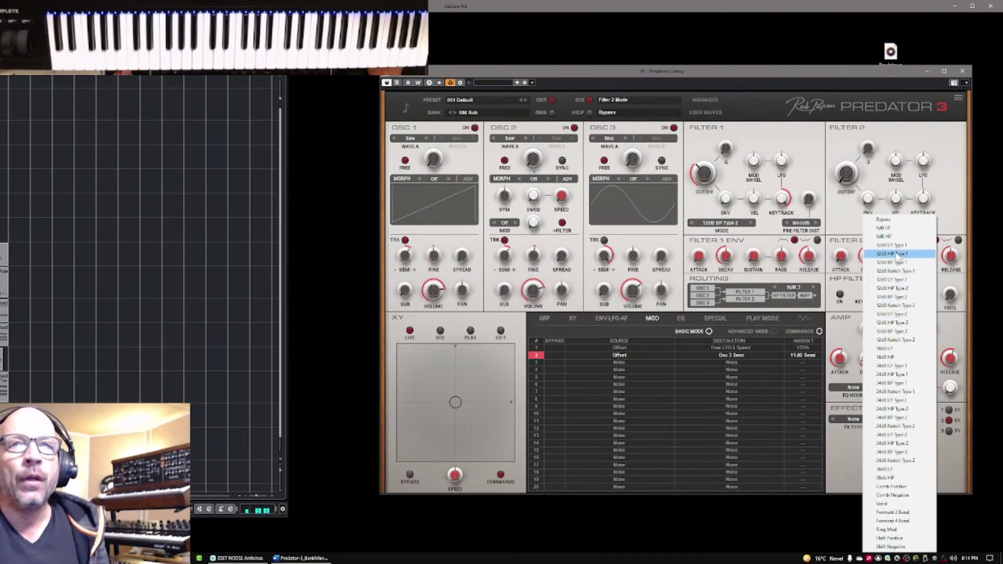
click(897, 255)
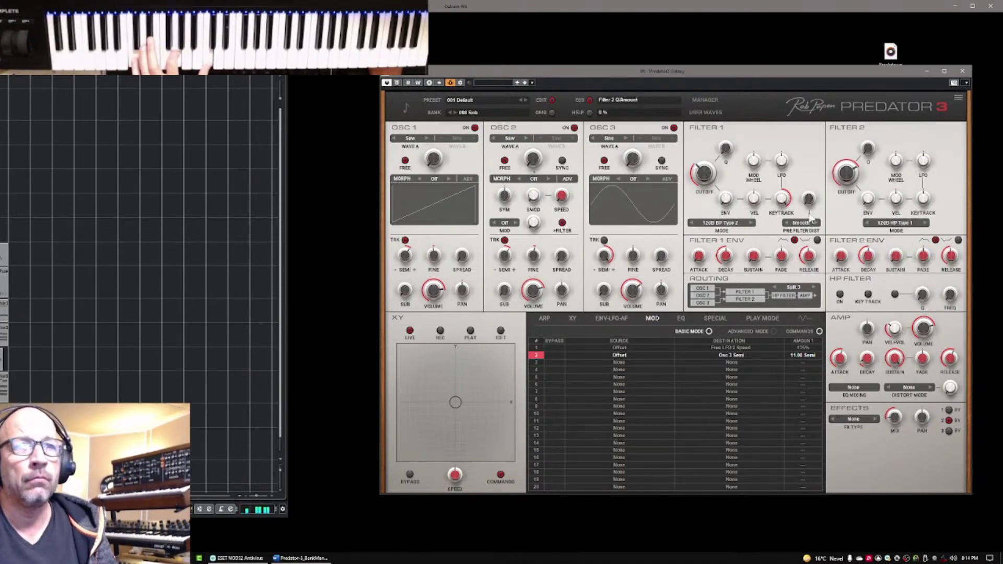
drag(951, 358, 958, 356)
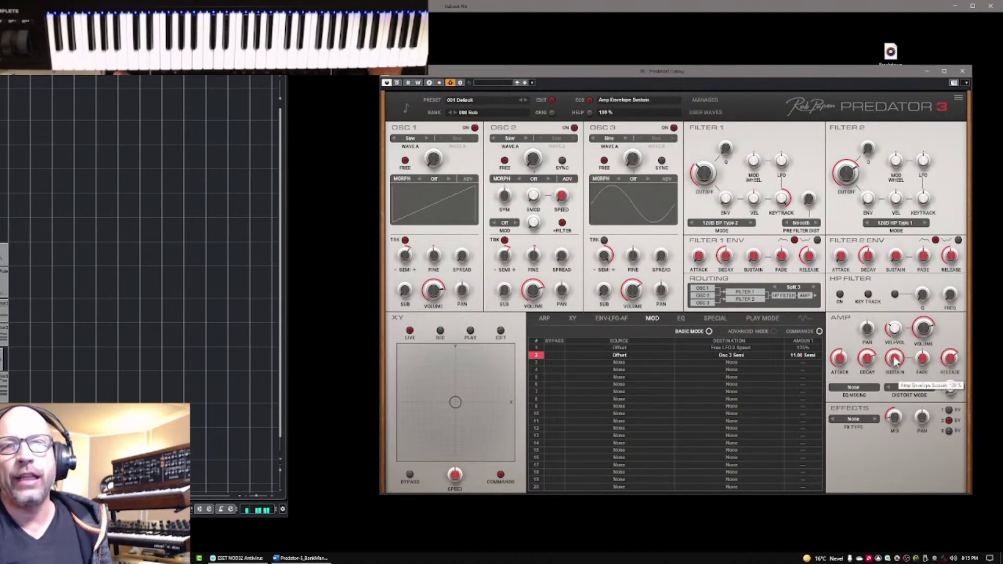
drag(868, 366, 878, 390)
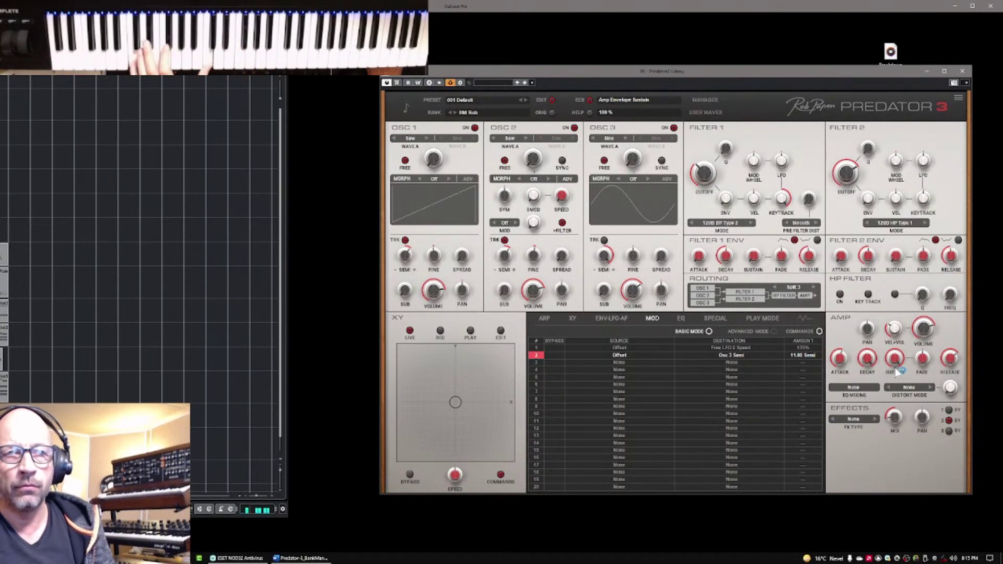
Load a Chorus in effect slot 1 and adjust its mix.
click(950, 410)
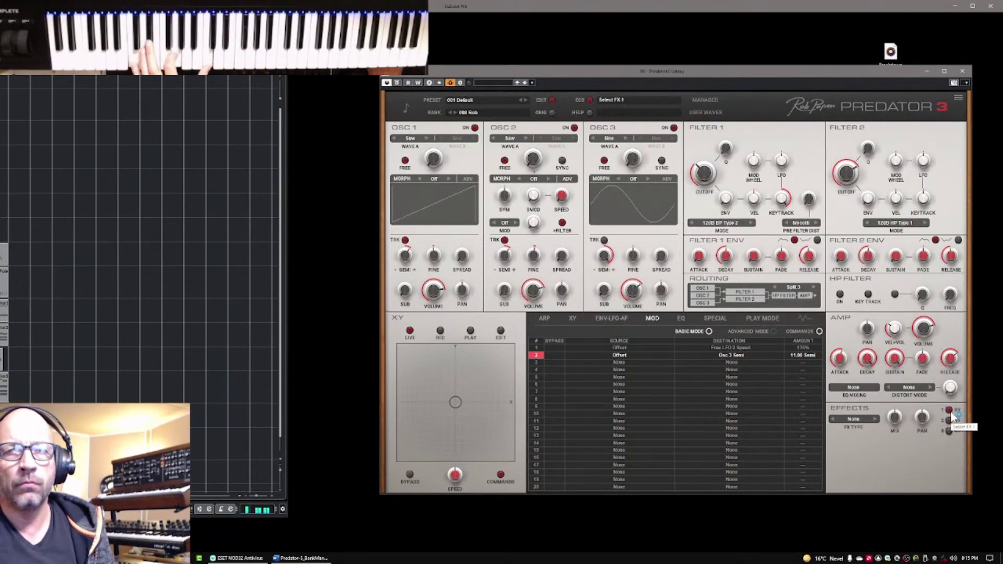
click(860, 425)
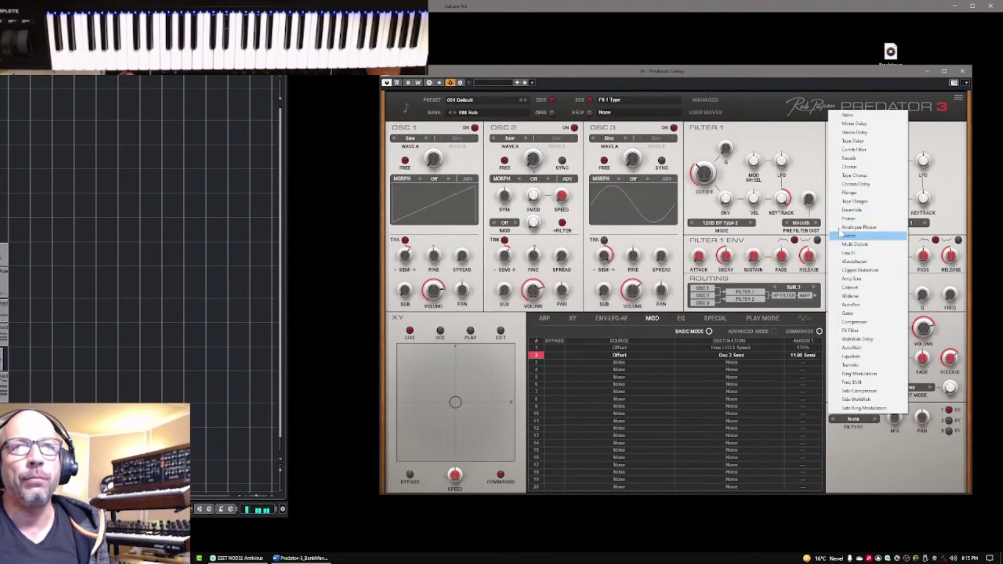
click(860, 168)
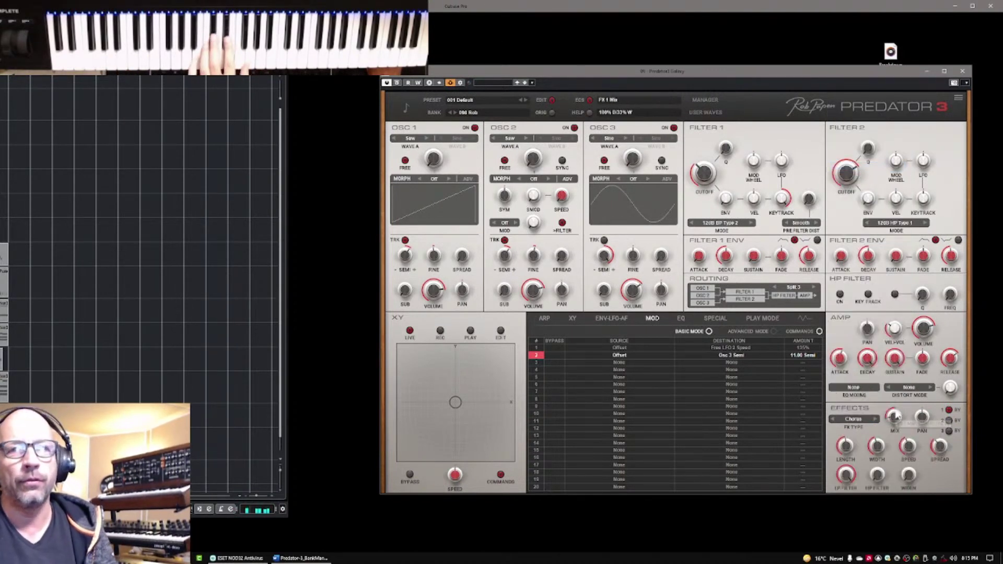
drag(897, 426, 894, 416)
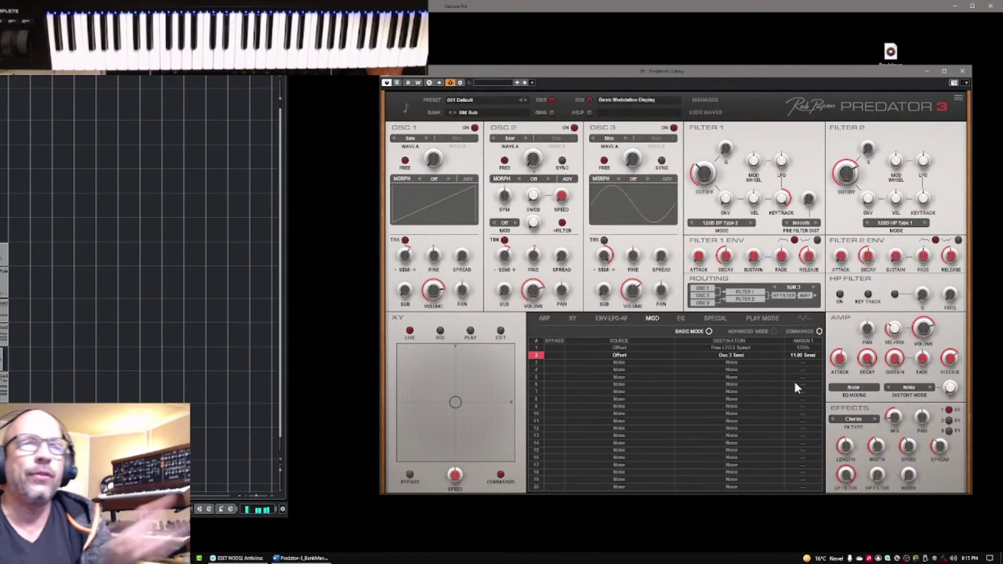
Adjust the Decay/Release Shape in the advanced play mode settings.
click(761, 320)
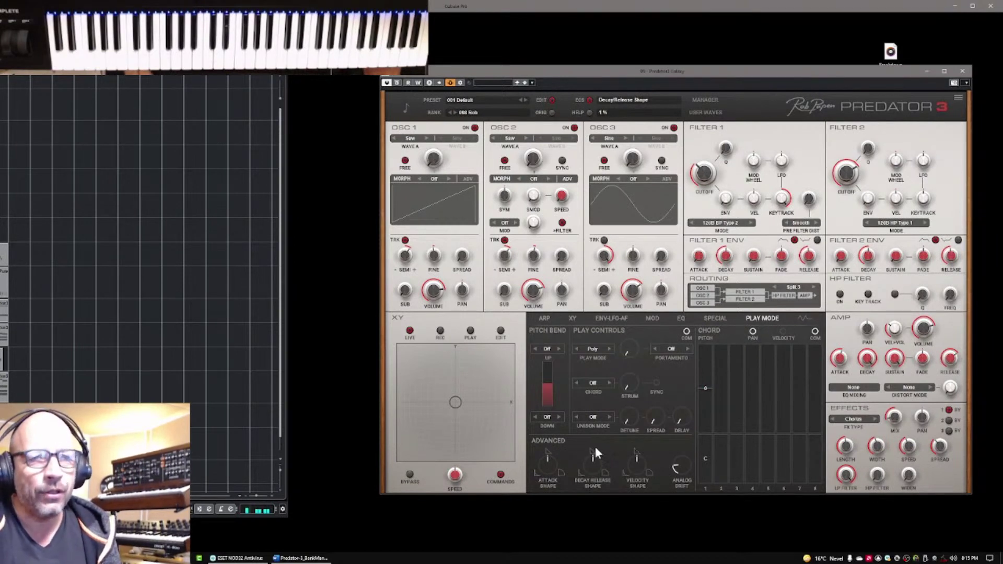
drag(596, 449, 594, 465)
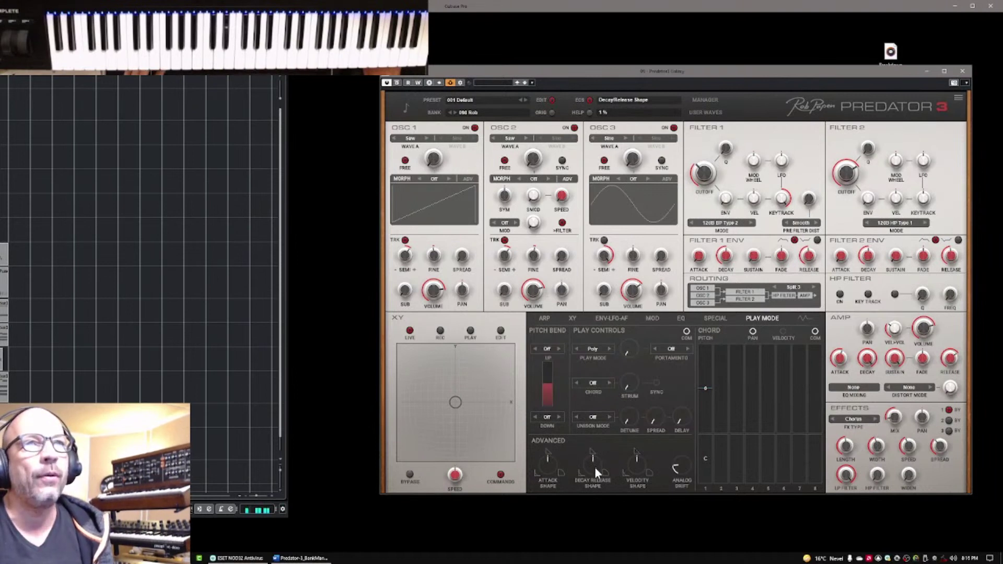
drag(596, 472, 595, 463)
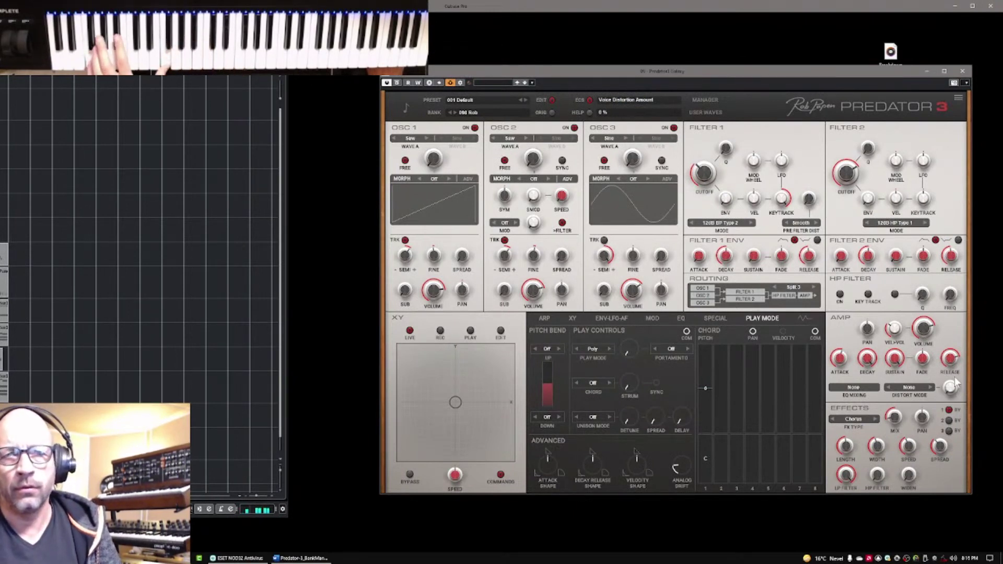
Load a Stereo Delay in effect slot 2 and set oscillator 3's volume to -21.3 dB.
click(949, 421)
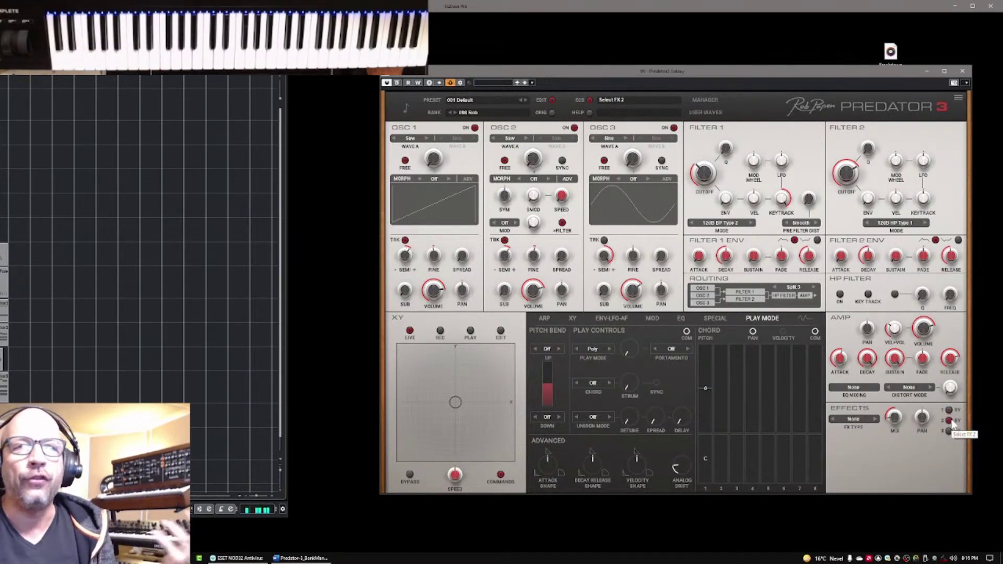
click(857, 419)
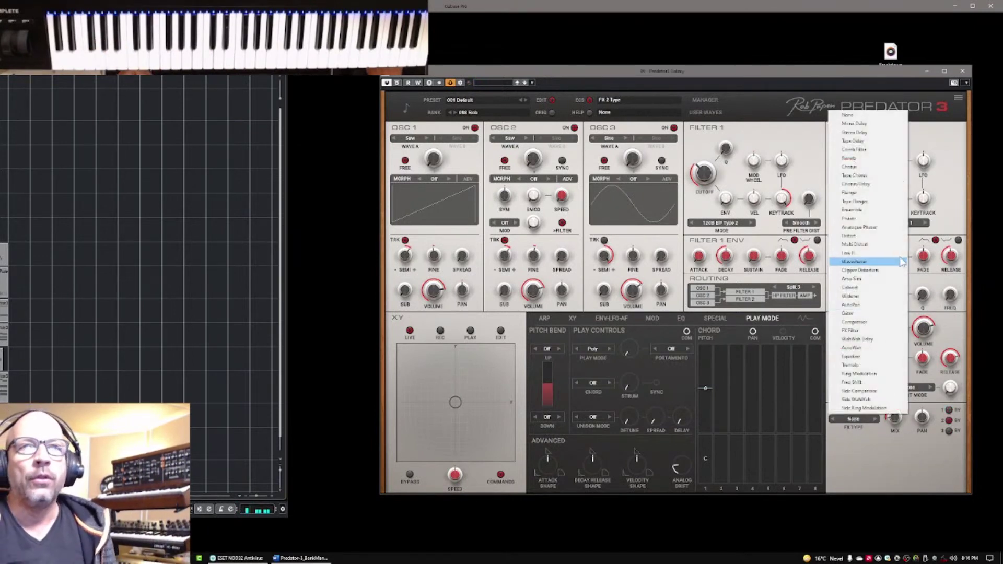
click(866, 133)
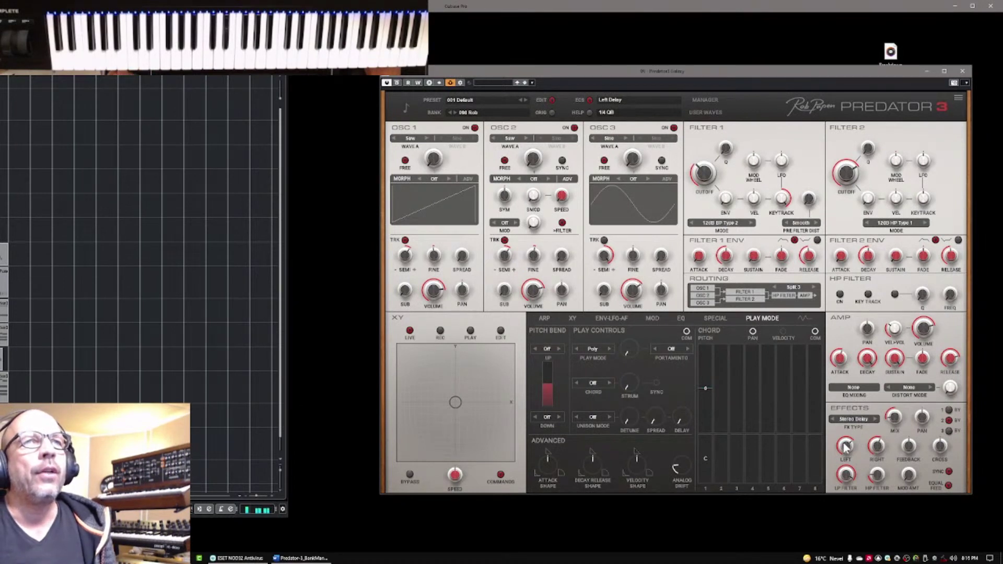
mouse_move(881, 448)
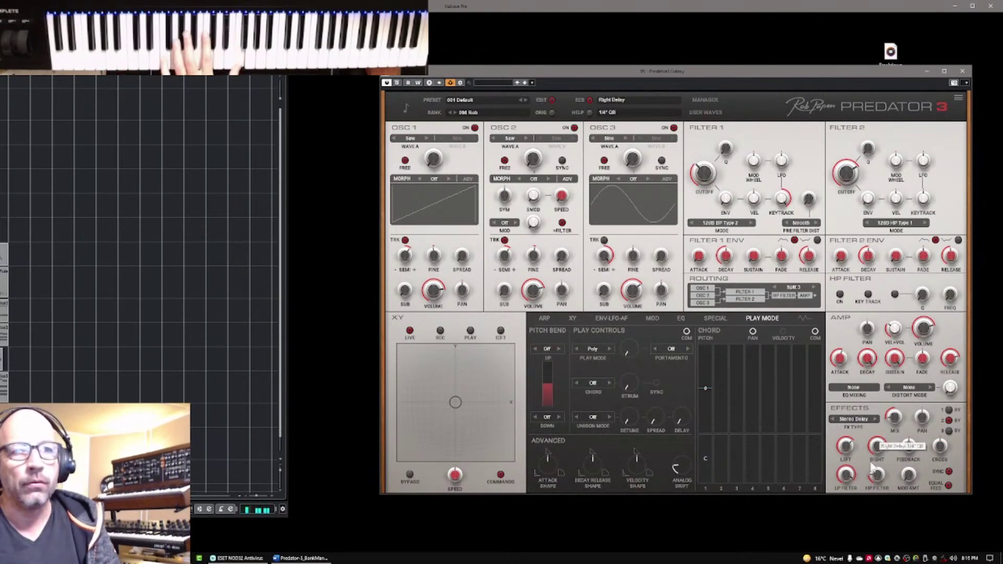
mouse_move(896, 417)
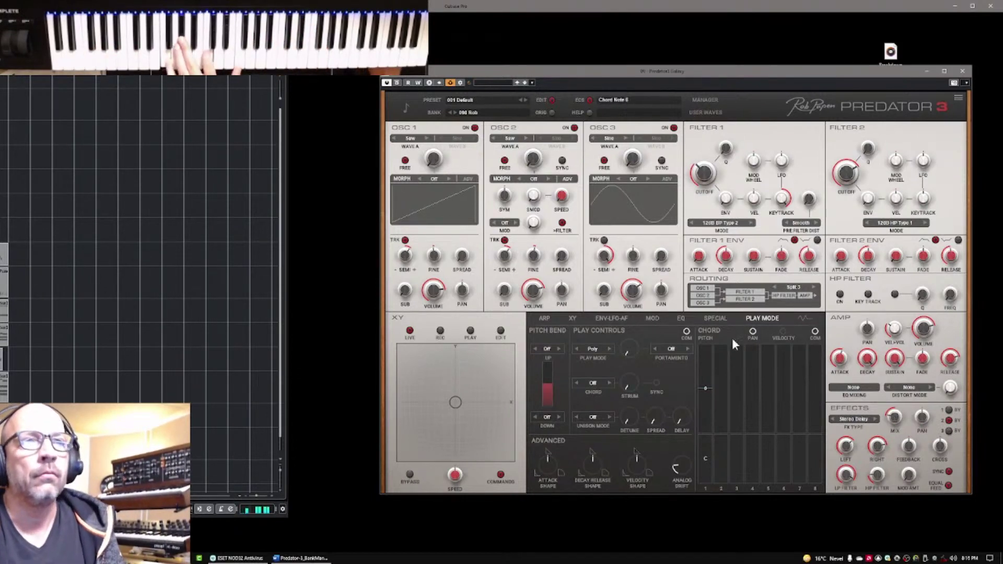
scroll(637, 297, up, 2)
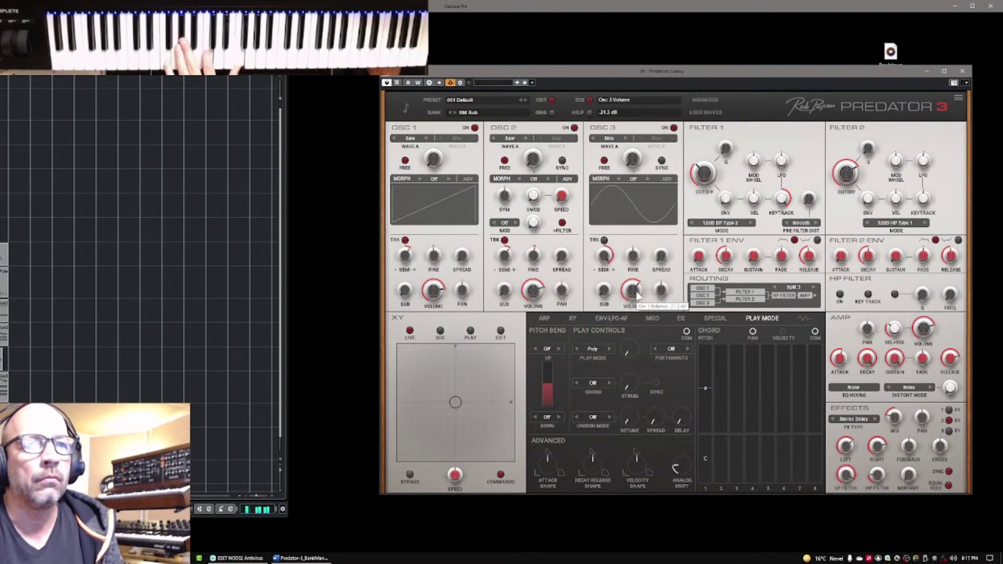
Save the current sound as a new preset named "IQ Ou Pad 01".
click(494, 99)
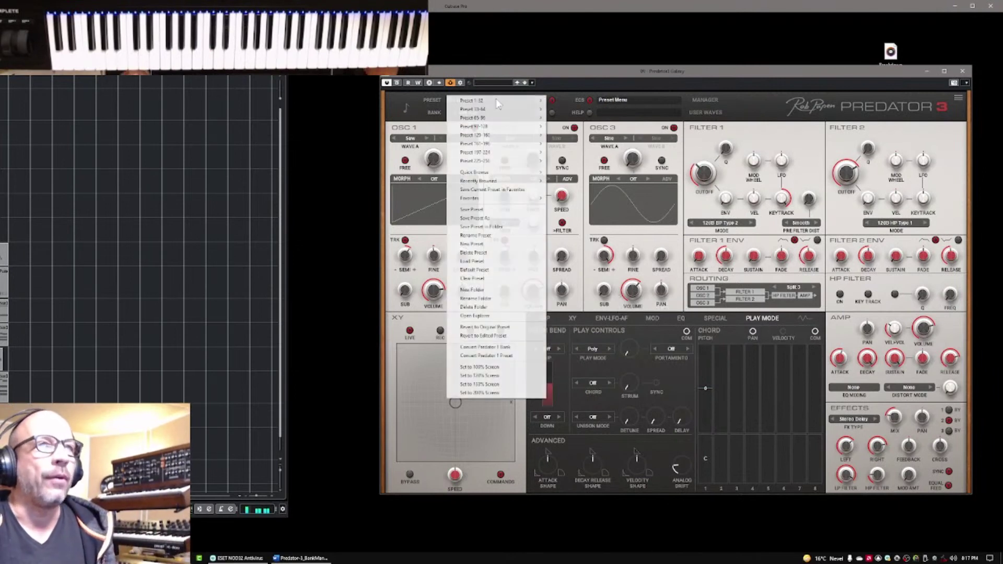
click(494, 218)
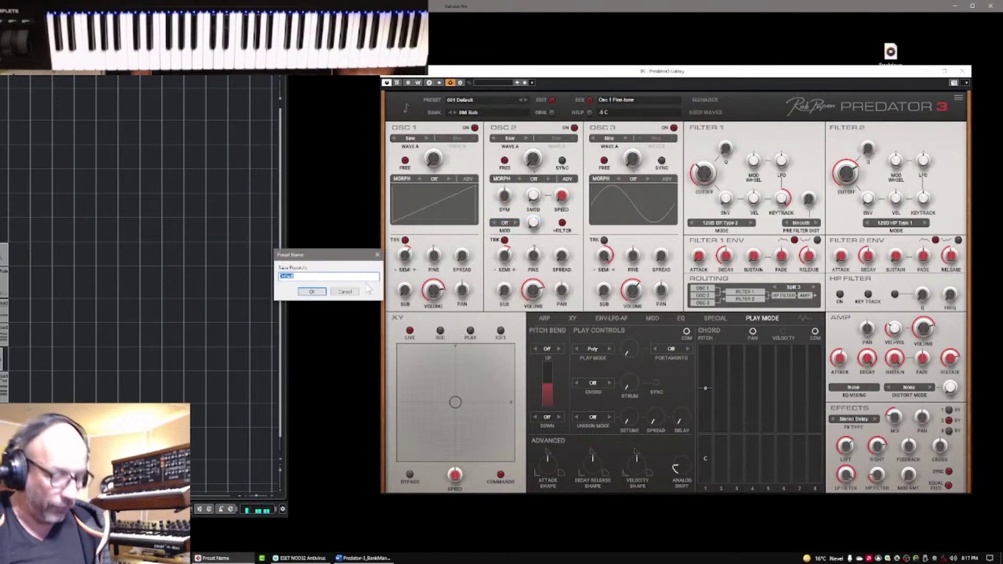
text(Pi)
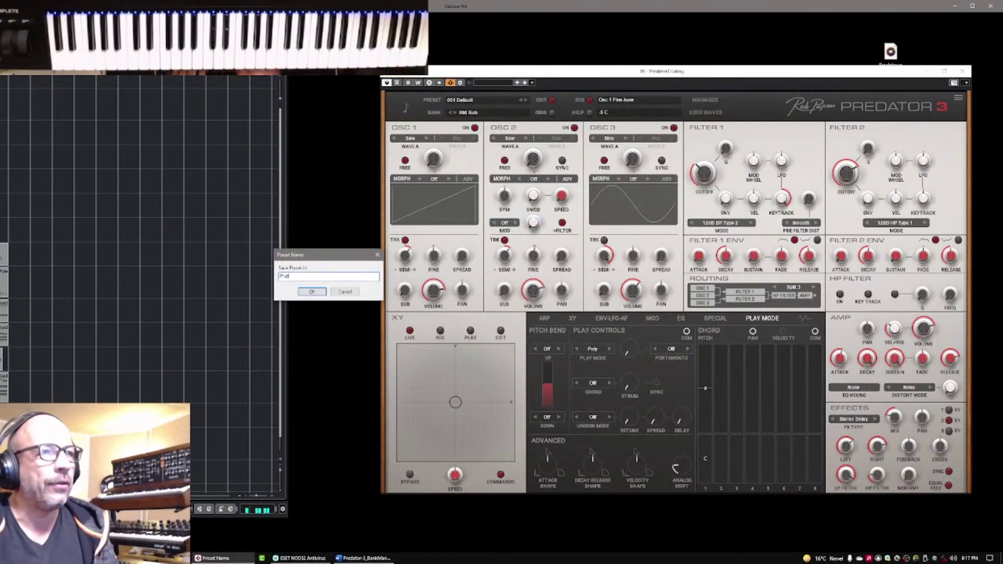
text(d Out)
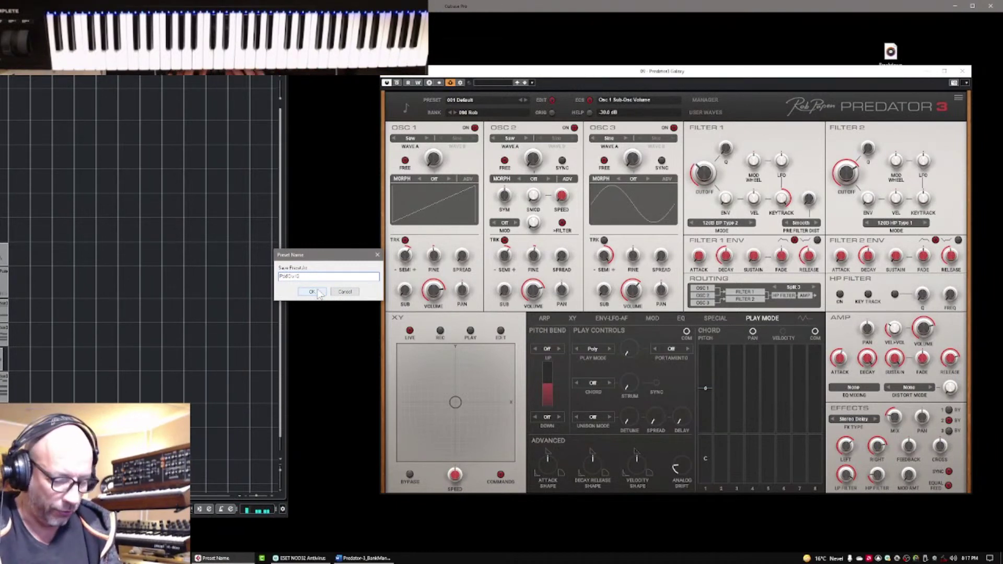
text(13 )
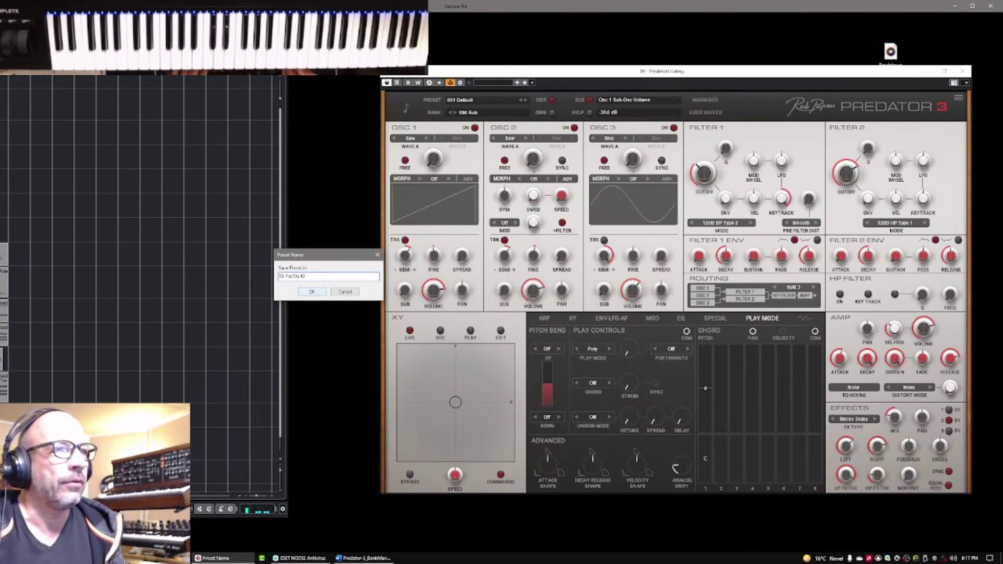
text(Ds Pad)
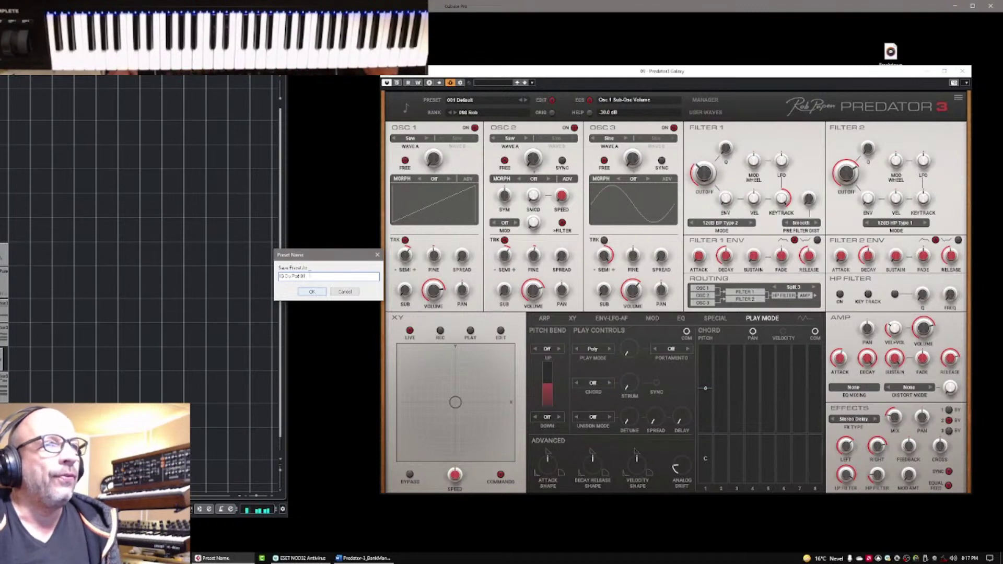
drag(319, 258, 706, 230)
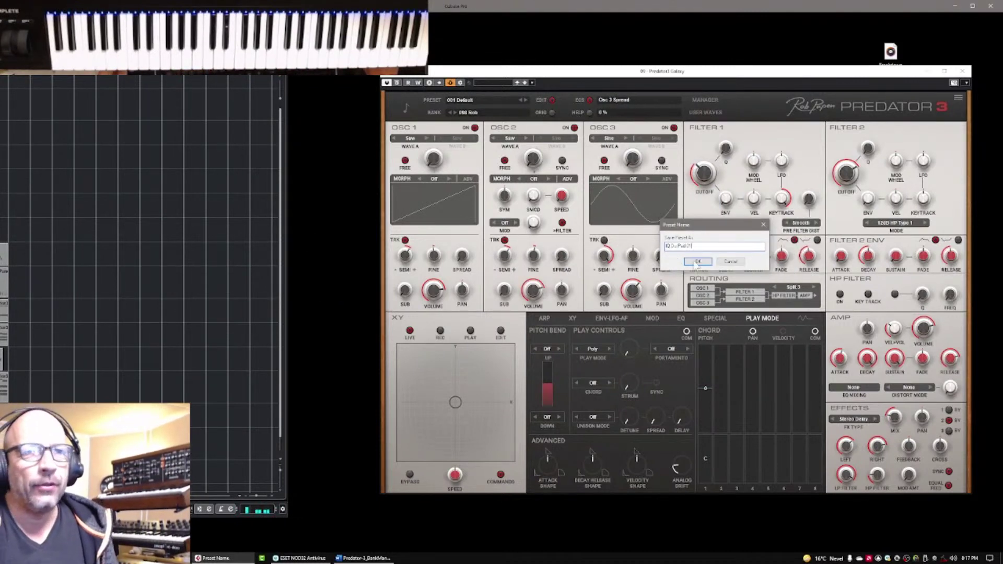
click(697, 262)
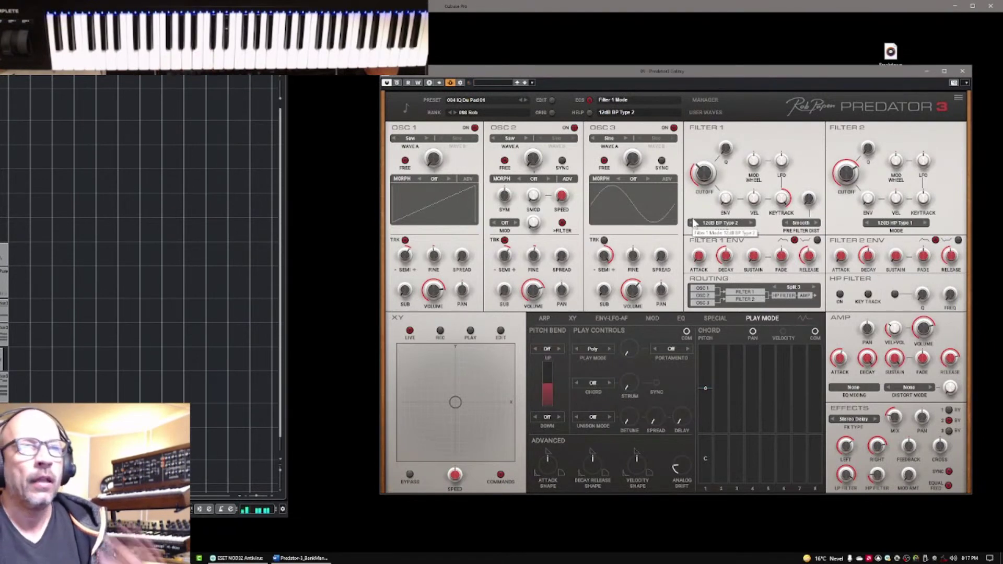
Try panning oscillators 1 and 2 with oscillator 3's volume turned down, and reset both pans to center.
drag(619, 277, 633, 368)
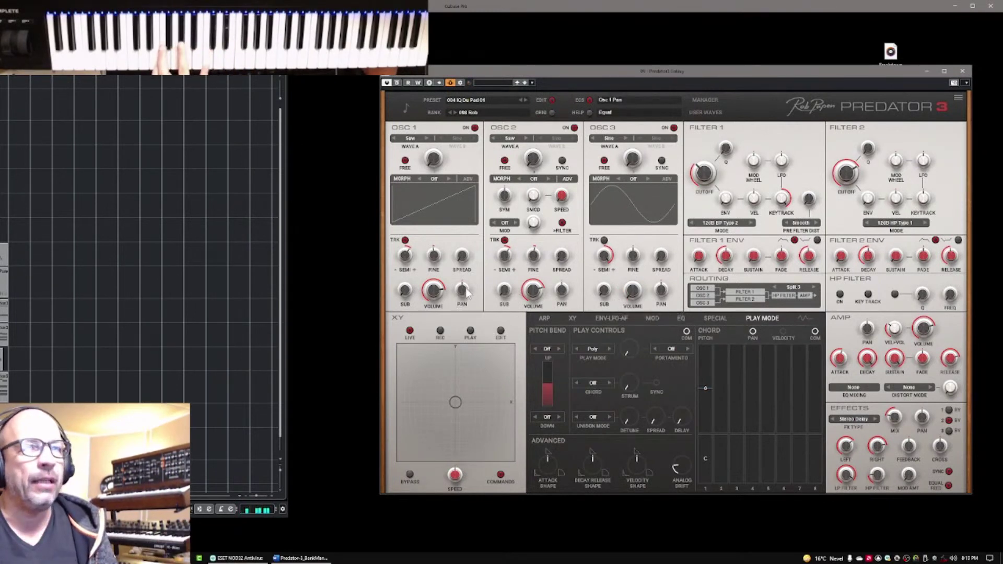
drag(466, 292, 468, 298)
drag(562, 290, 568, 290)
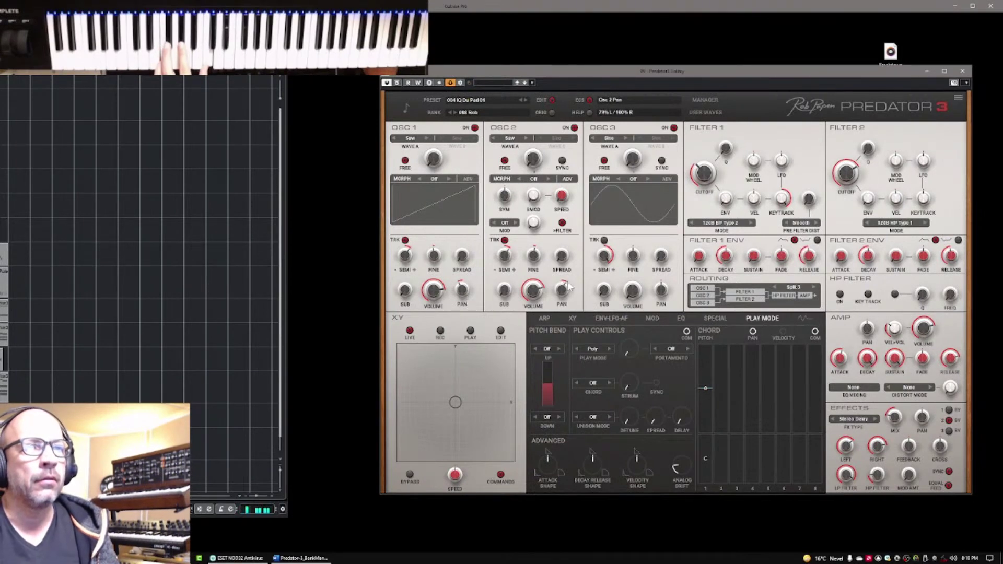
double_click(464, 292)
double_click(562, 290)
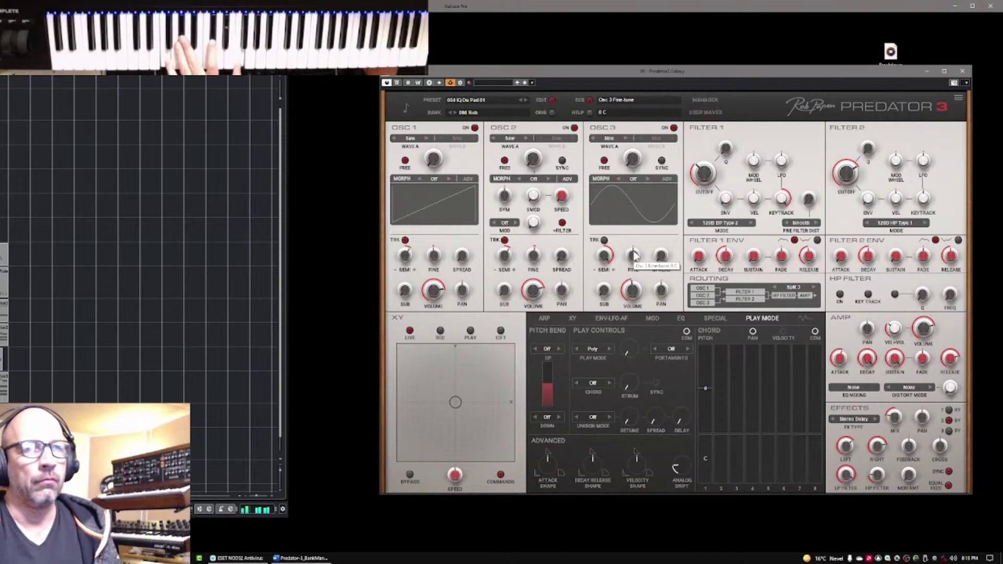
Show the basic modulation matrix and save the preset again under its existing name.
click(654, 319)
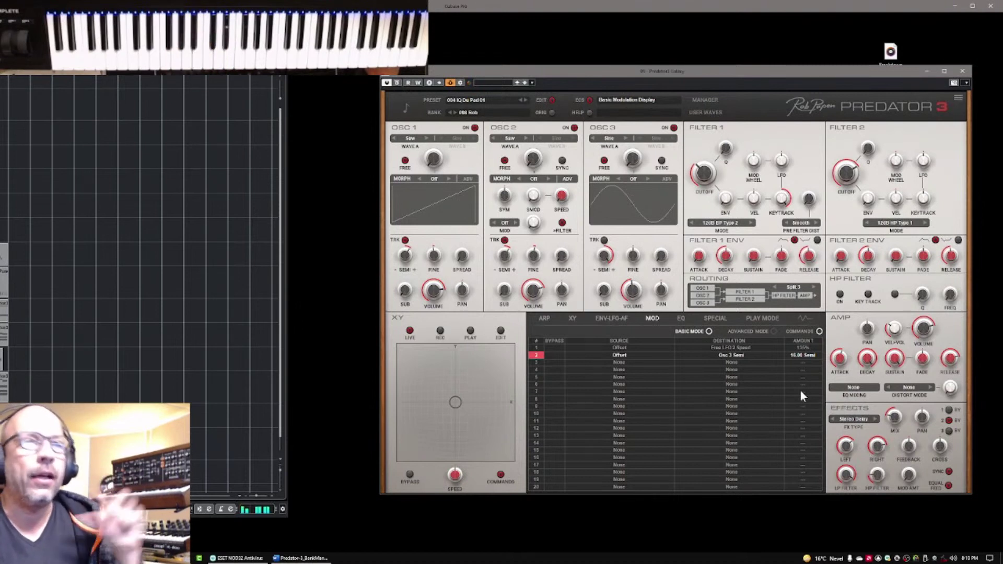
click(469, 100)
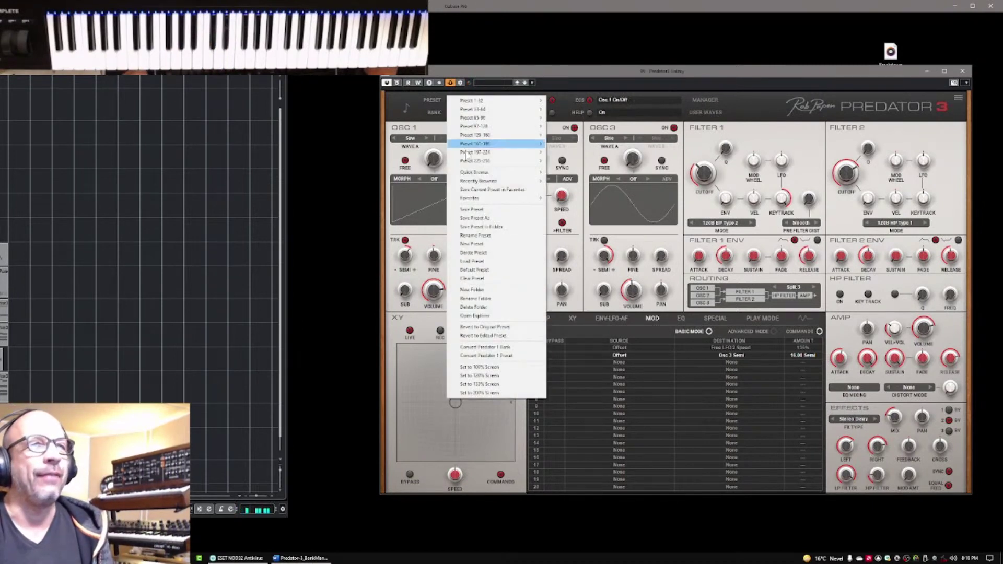
click(469, 210)
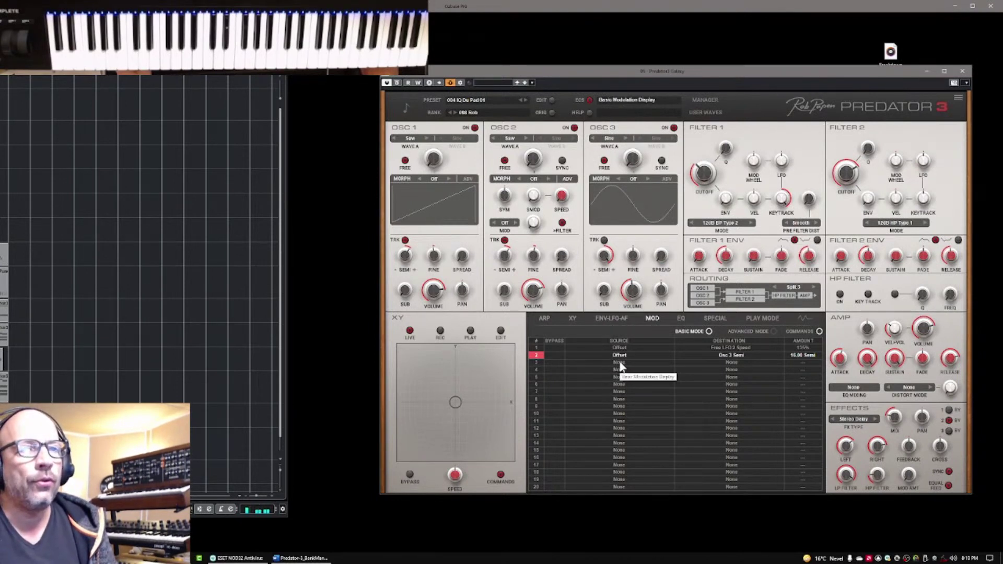
Route Free LFO 3 to Osc 3 Pan with a positive amount, keeping its mode at Poly.
click(599, 320)
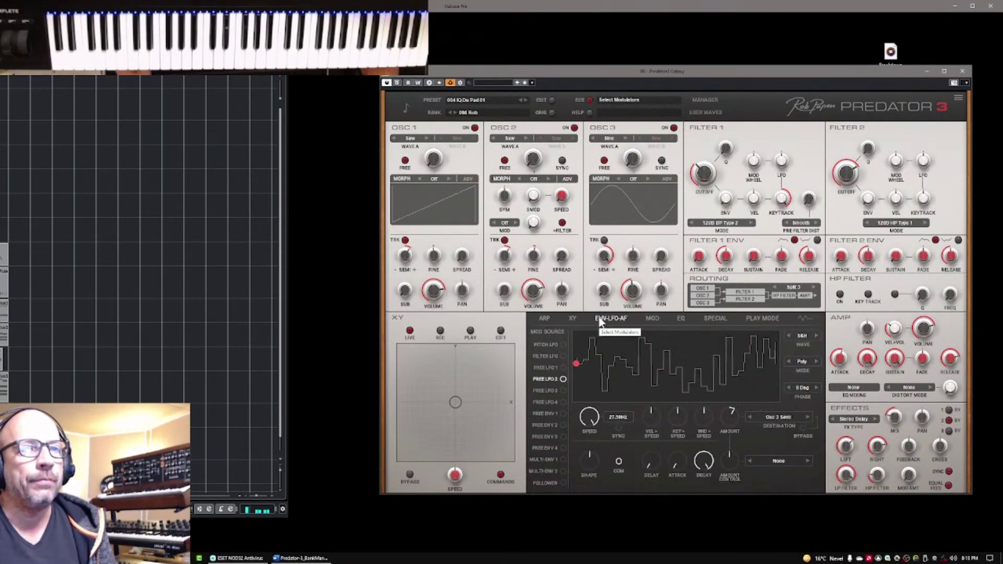
click(562, 391)
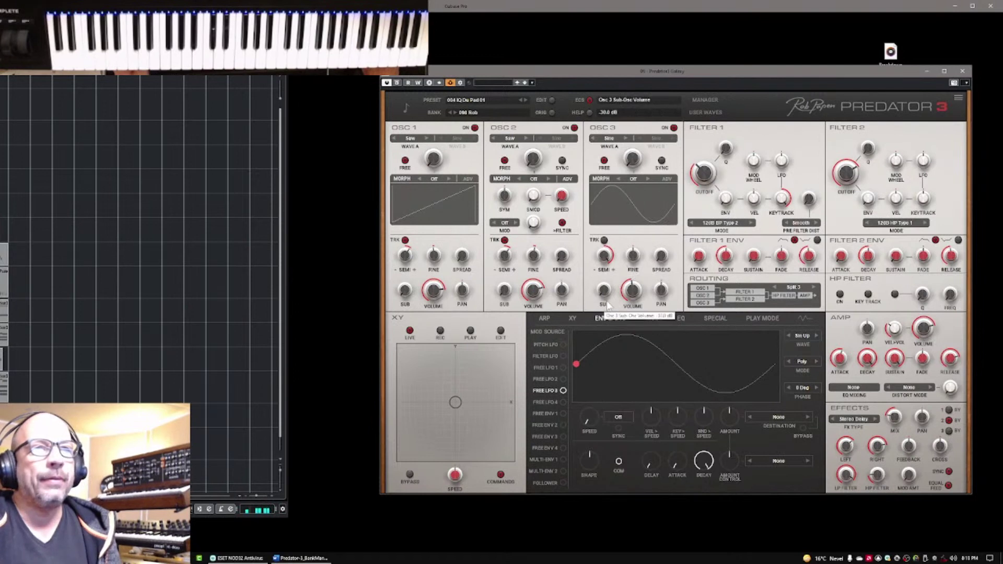
drag(660, 290, 773, 419)
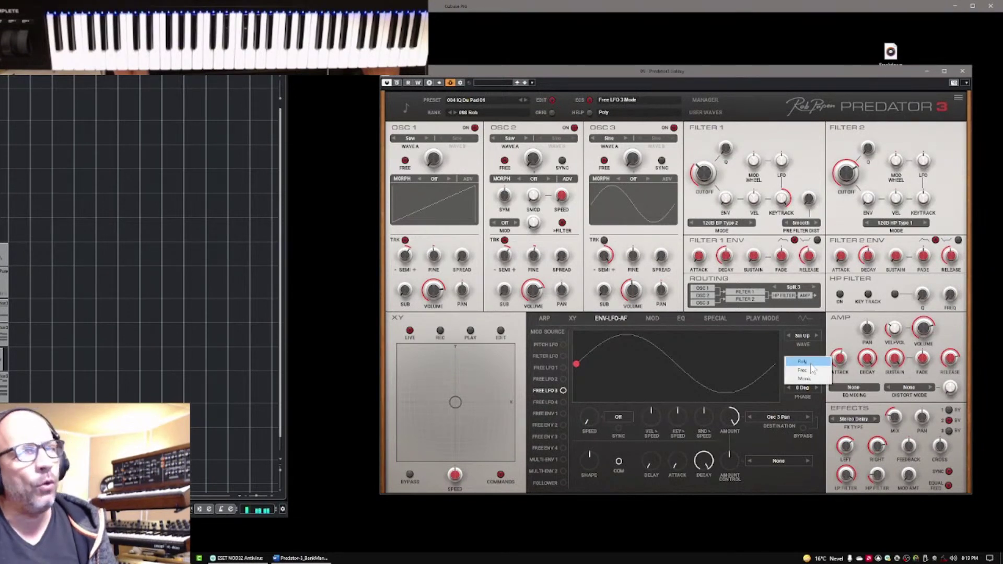
click(805, 362)
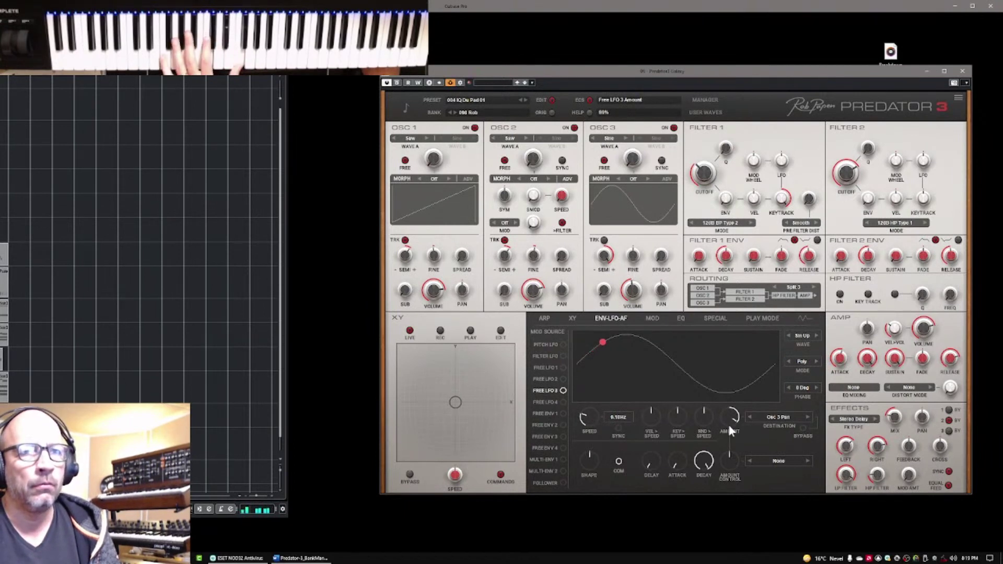
Reduce Free LFO 3's amount to 54% and set its mode to Free.
scroll(730, 428, down, 3)
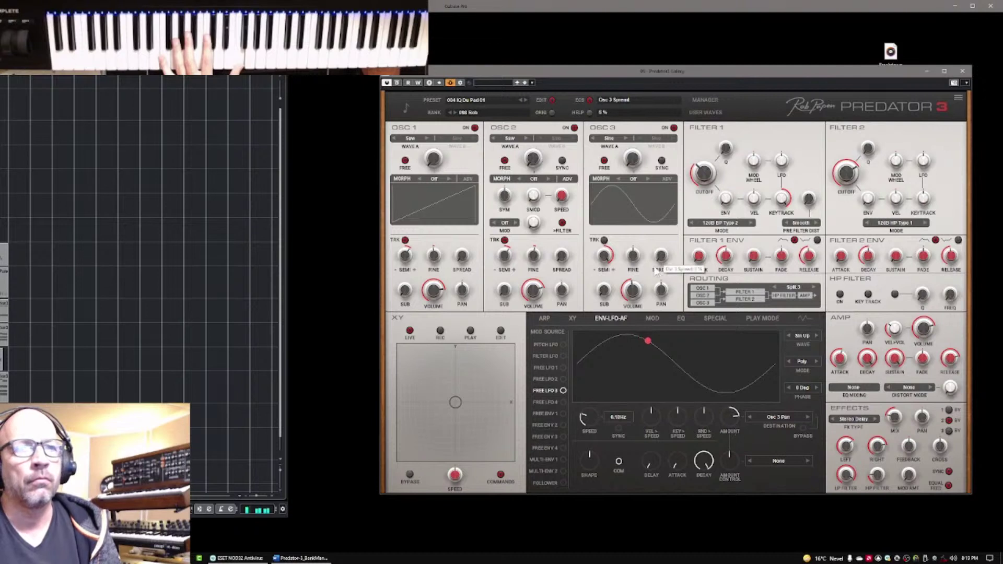
drag(663, 290, 675, 312)
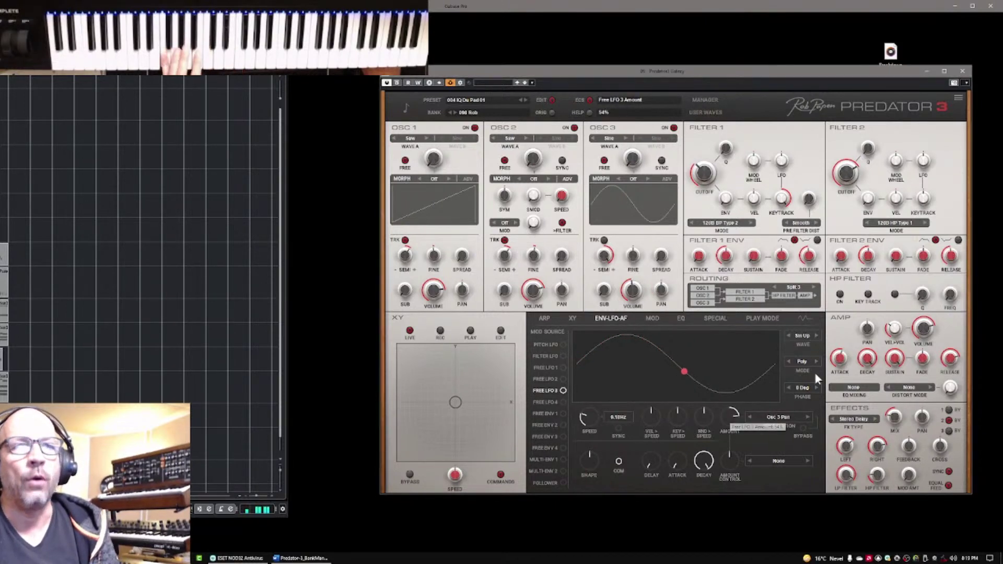
click(802, 361)
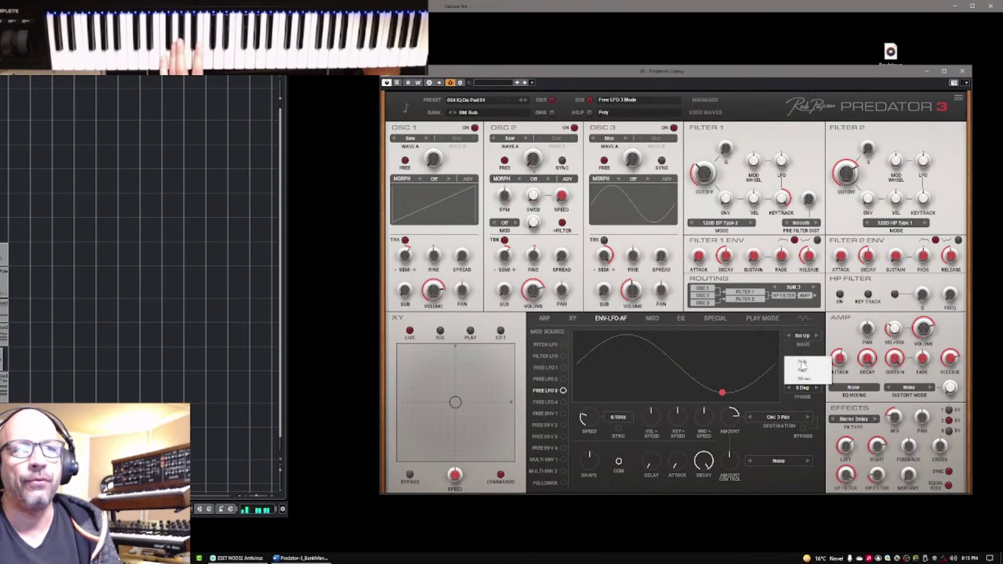
click(802, 370)
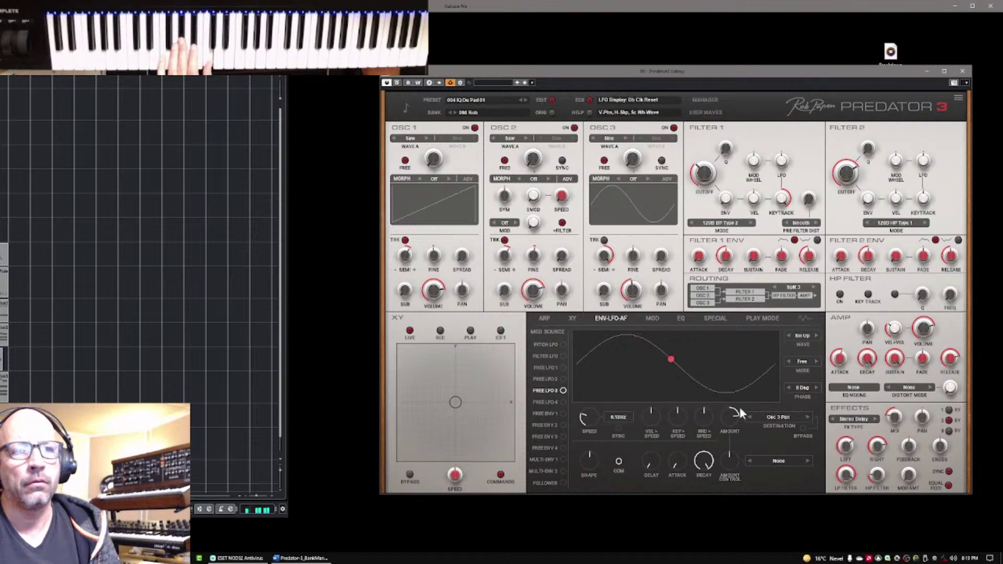
Raise oscillator 3's volume slightly.
mouse_move(735, 411)
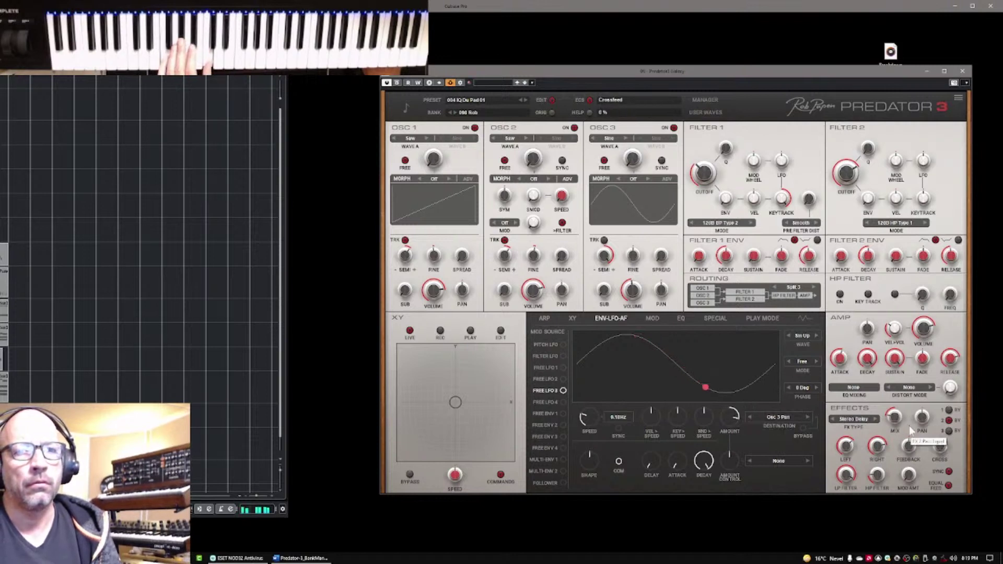
mouse_move(897, 424)
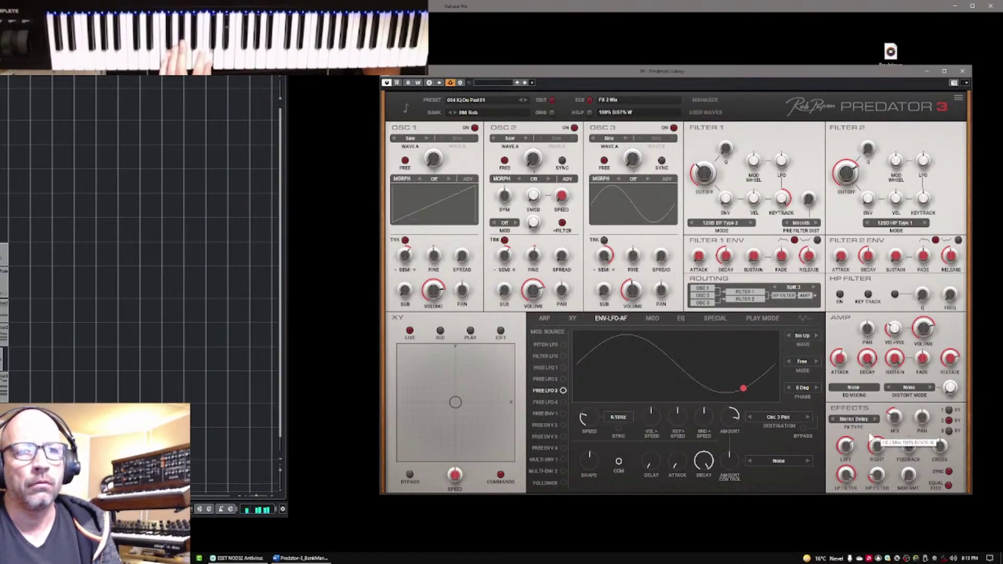
mouse_move(787, 433)
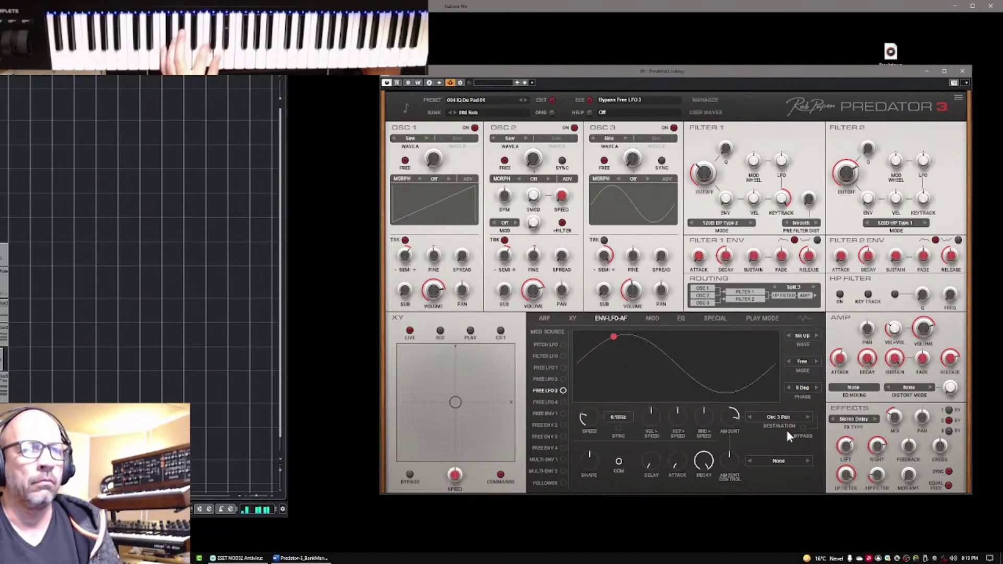
mouse_move(631, 290)
scroll(631, 290, up, 3)
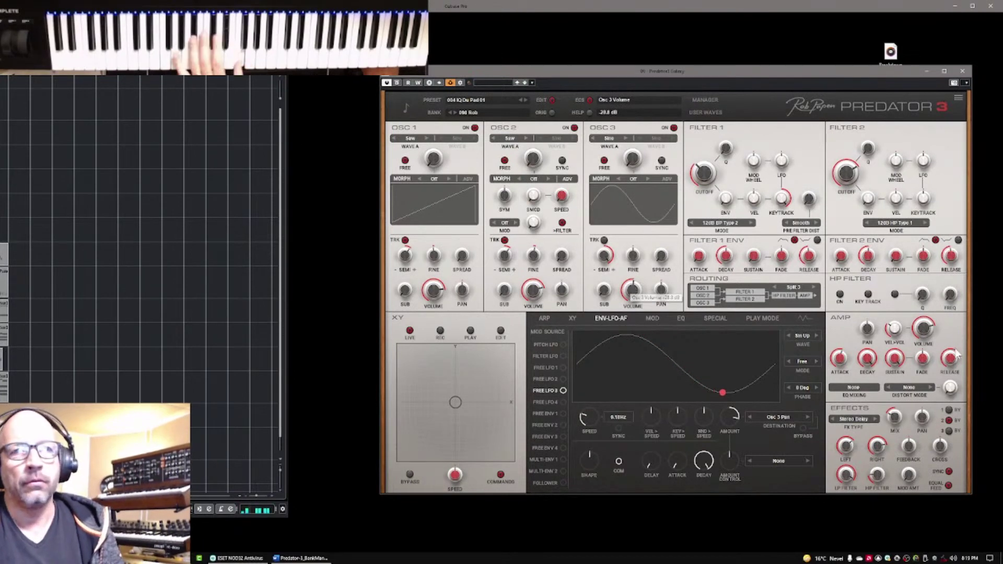
mouse_move(950, 359)
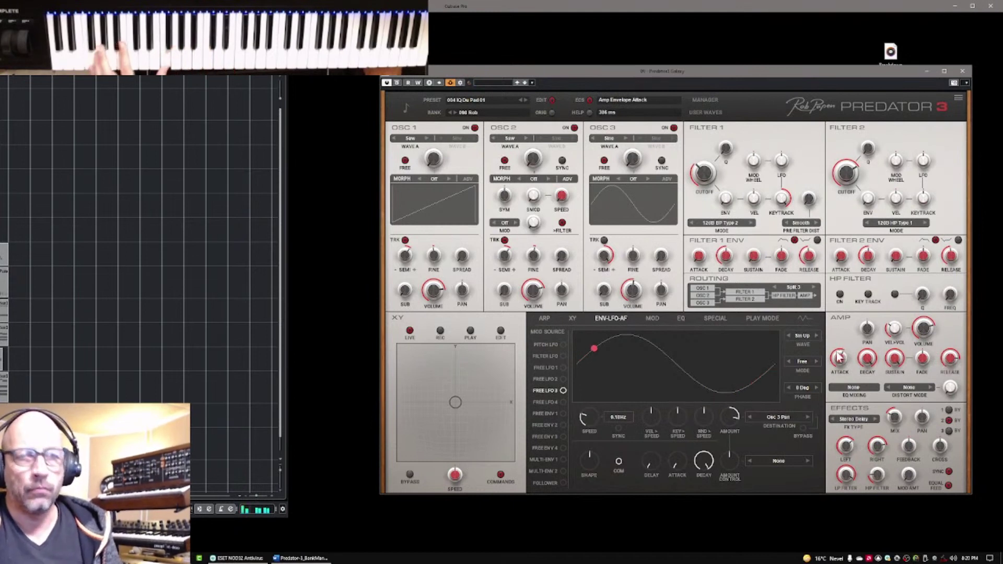
mouse_move(839, 357)
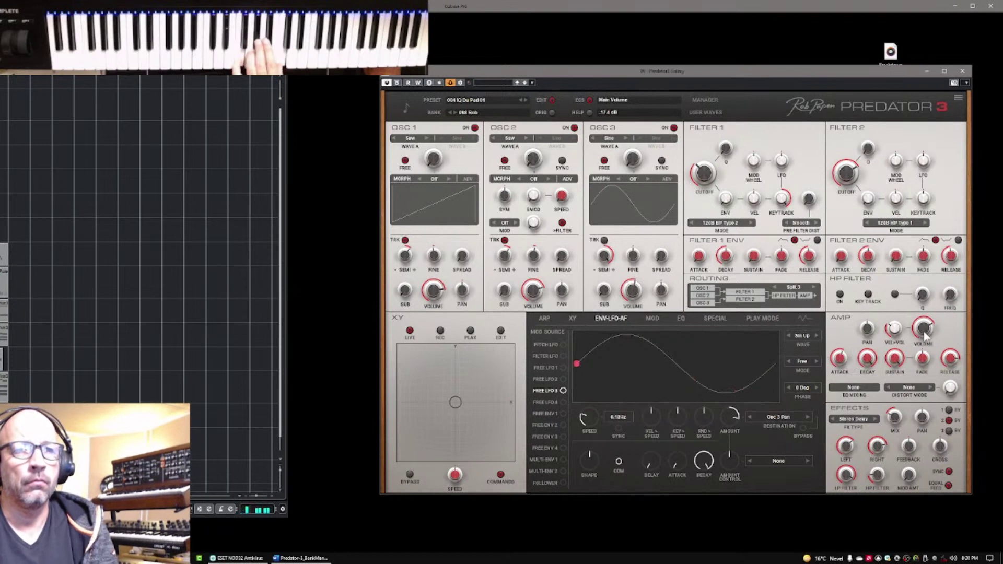
mouse_move(924, 336)
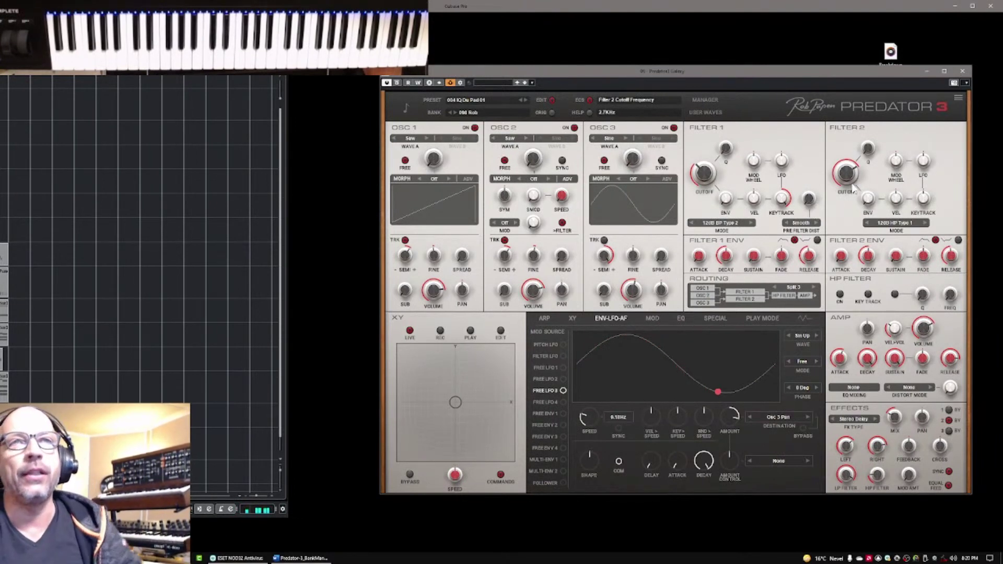
mouse_move(850, 181)
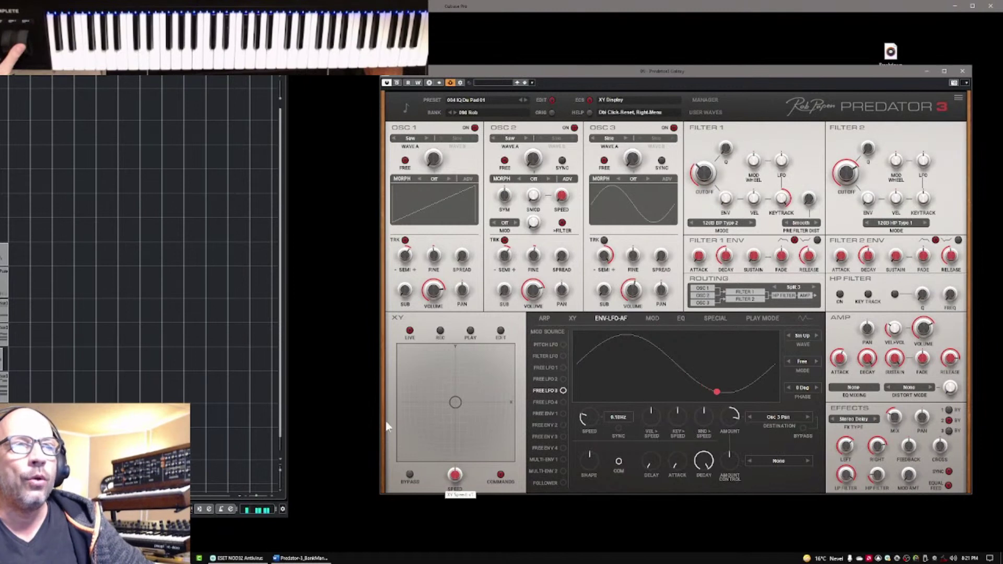
Assign X Mod 1 and Y Mod 1 to Osc 3 Semi with positive amounts, and test the modulation on the XY pad.
click(573, 319)
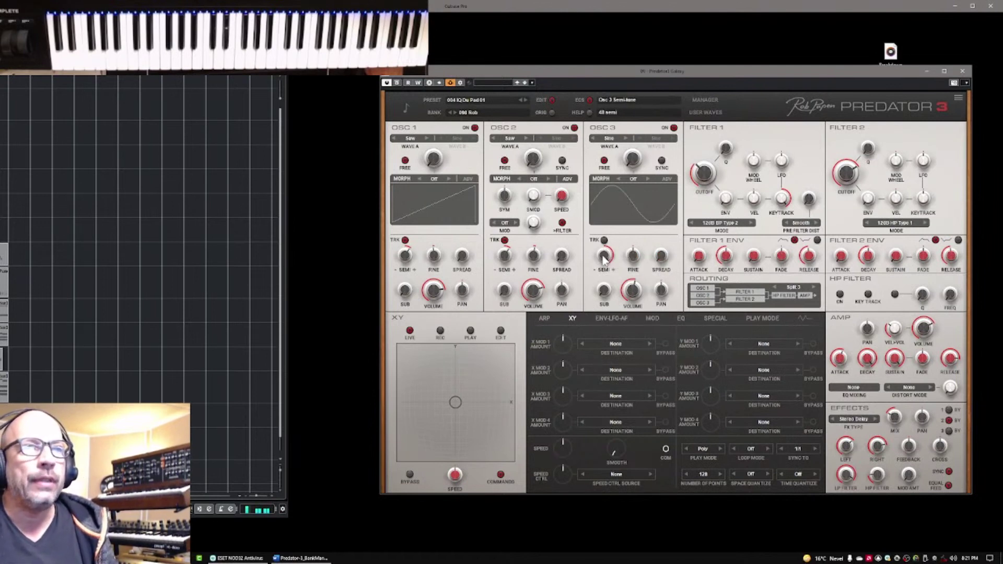
click(615, 345)
drag(563, 344, 559, 358)
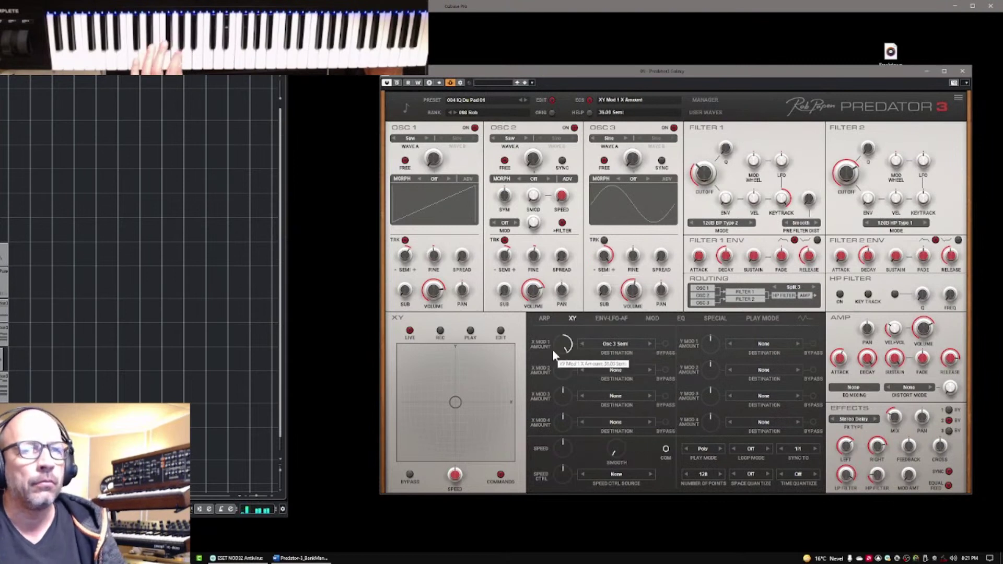
drag(460, 397, 429, 438)
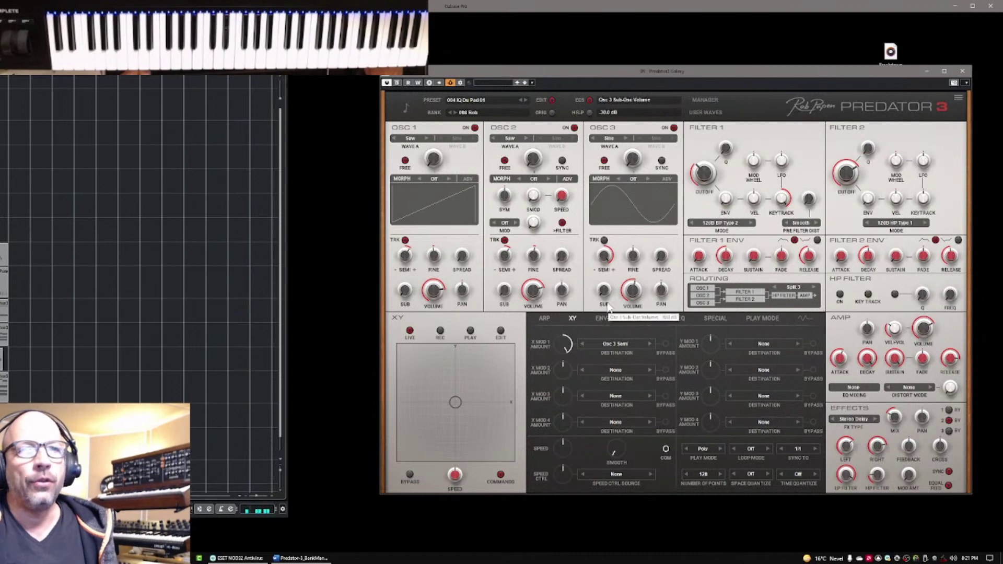
mouse_move(607, 267)
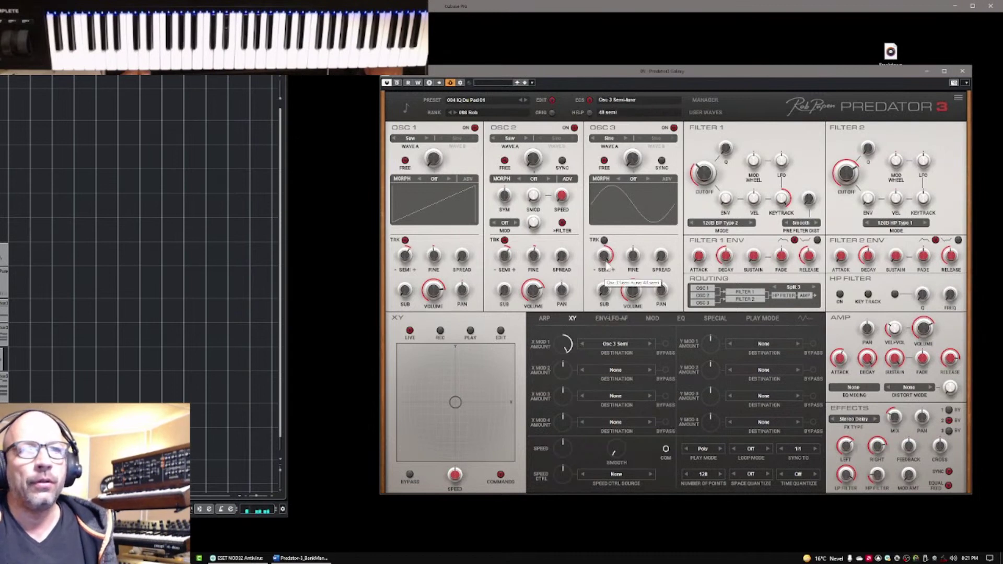
click(745, 343)
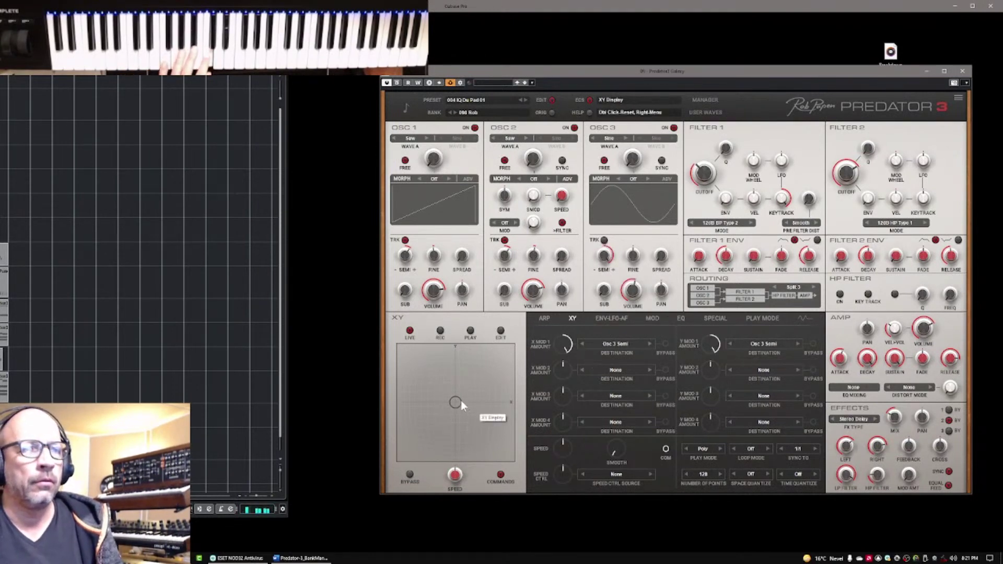
Test the pitch modulation by moving the XY point and returning it to the centre, and show the arpeggiator settings.
drag(461, 402, 445, 408)
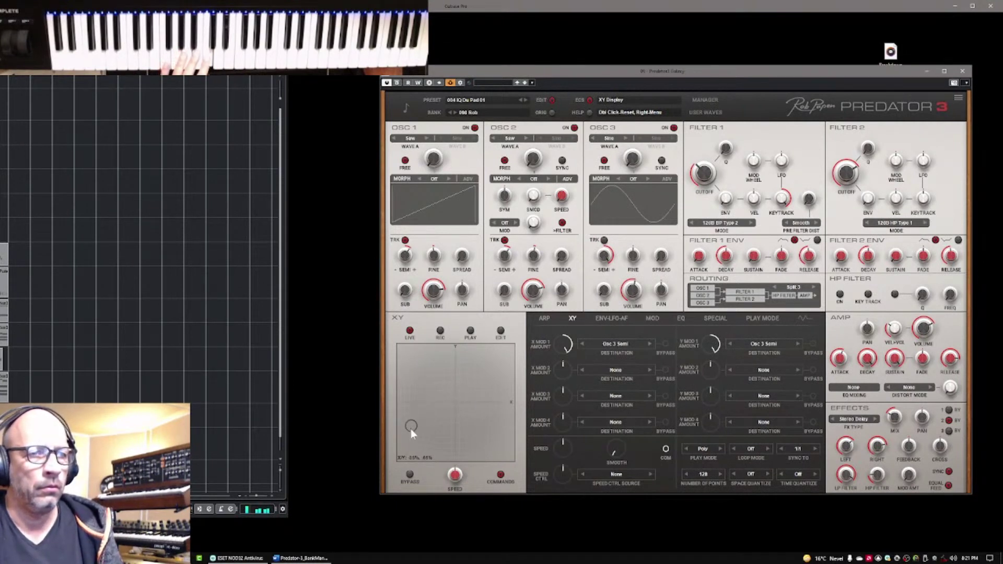
drag(445, 407, 453, 399)
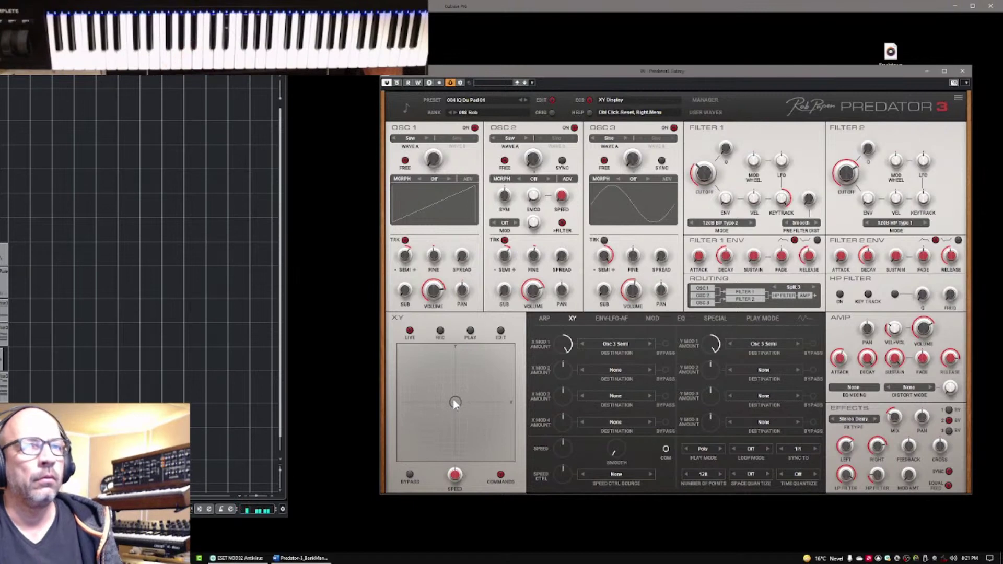
click(544, 319)
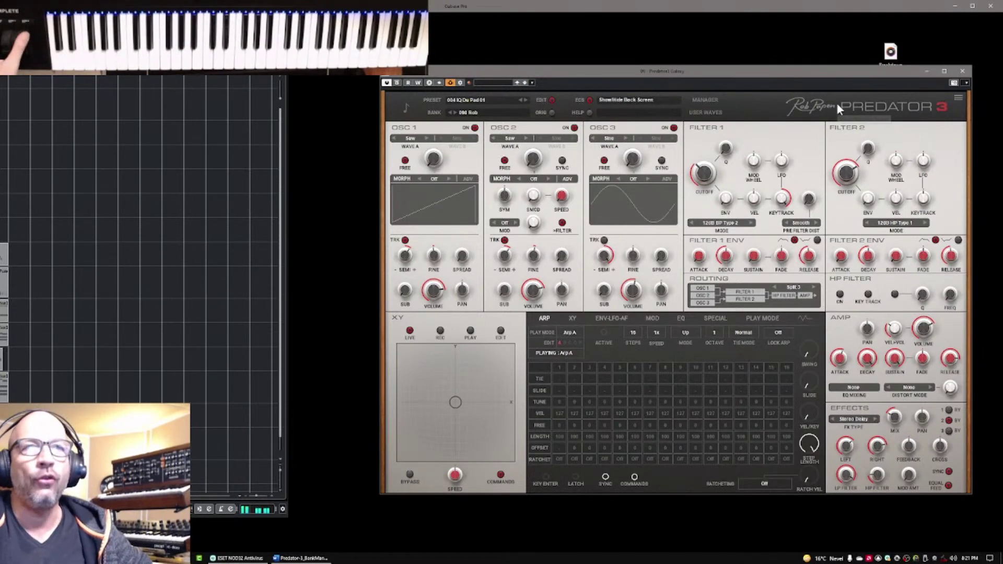
Set the mod wheel amount for Filter 1 to -21%.
drag(753, 165, 754, 180)
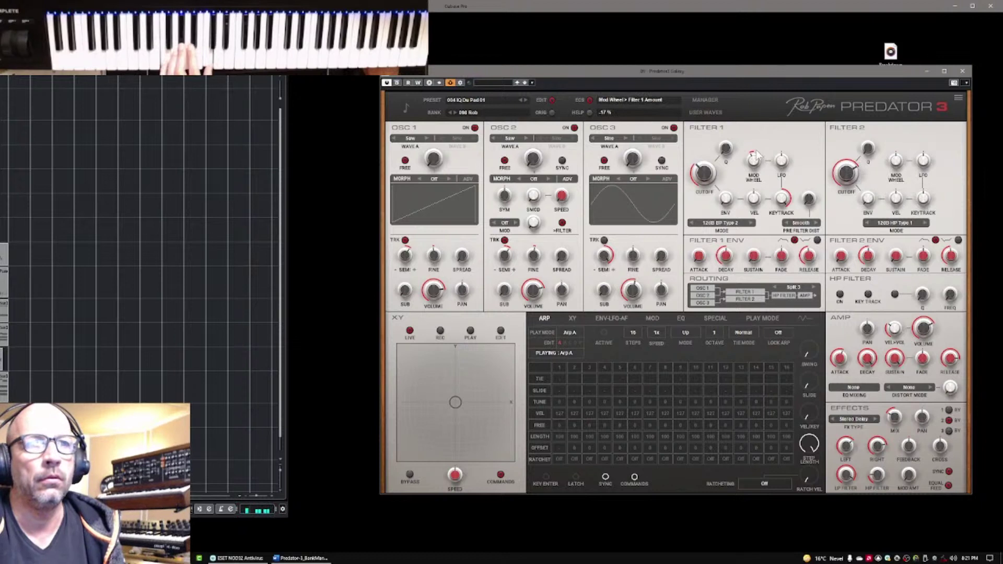
mouse_move(759, 157)
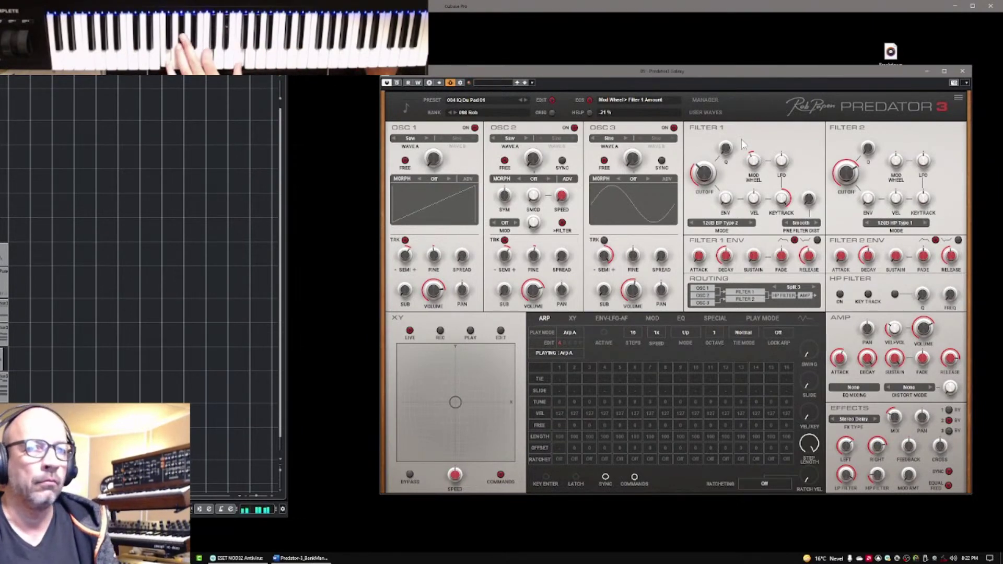
mouse_move(633, 290)
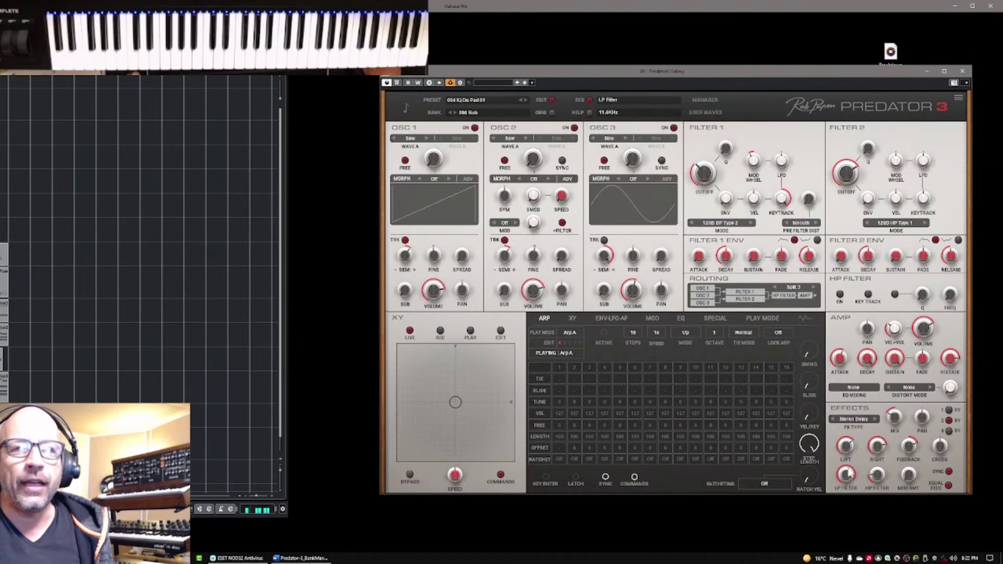
Adjust the stereo delay's LP and HP filters and save the preset.
drag(851, 480, 852, 484)
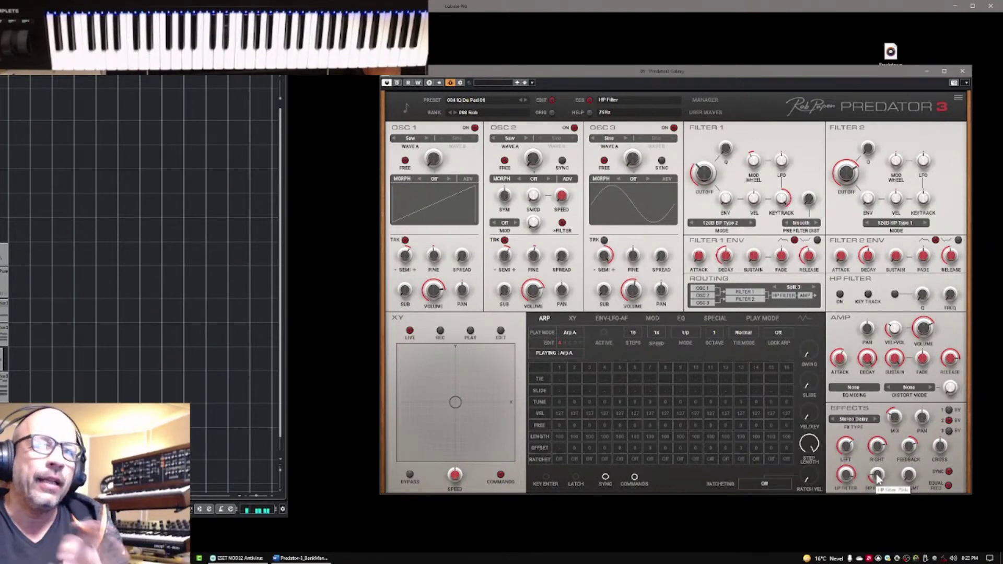
drag(878, 479, 879, 474)
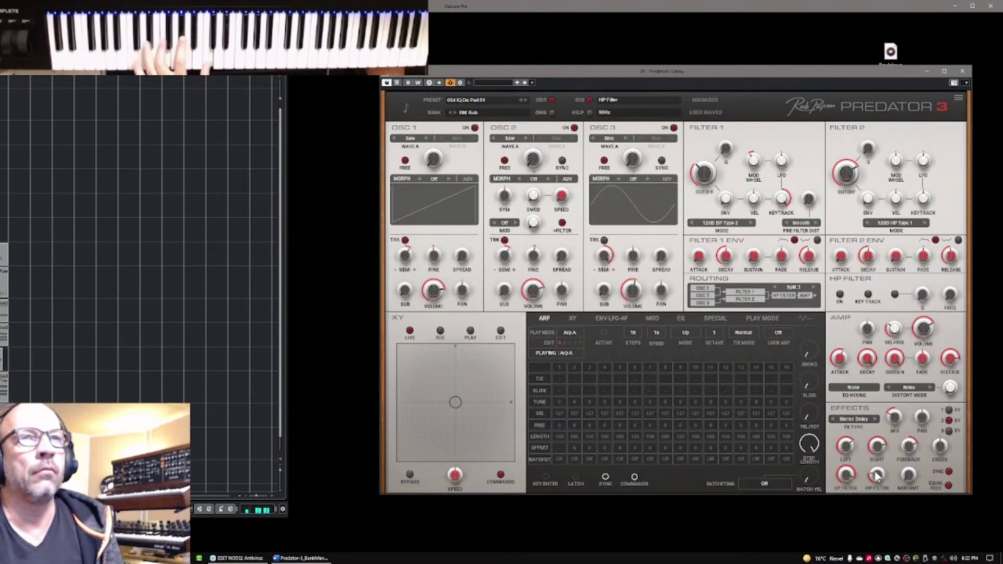
click(488, 99)
click(488, 210)
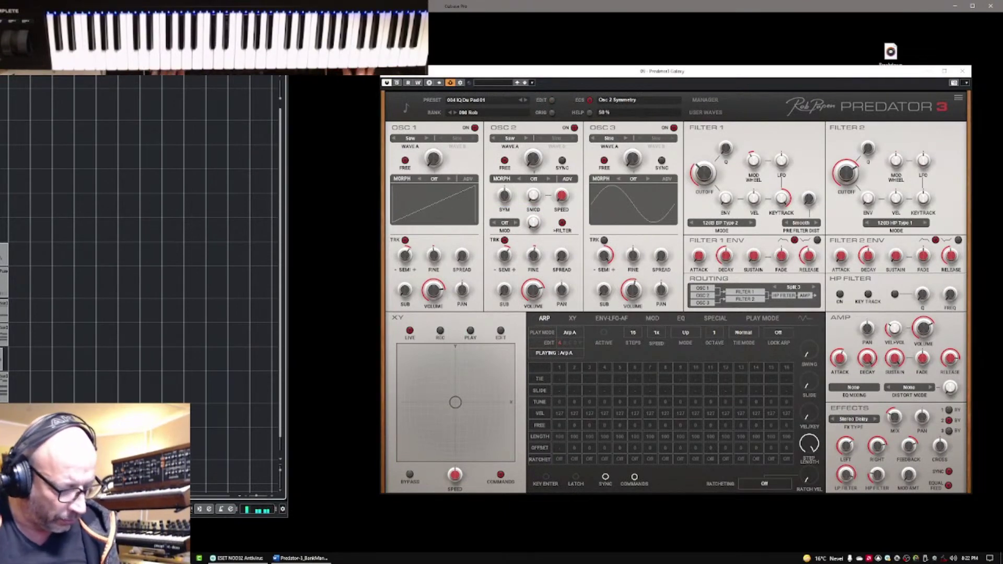
key(F3)
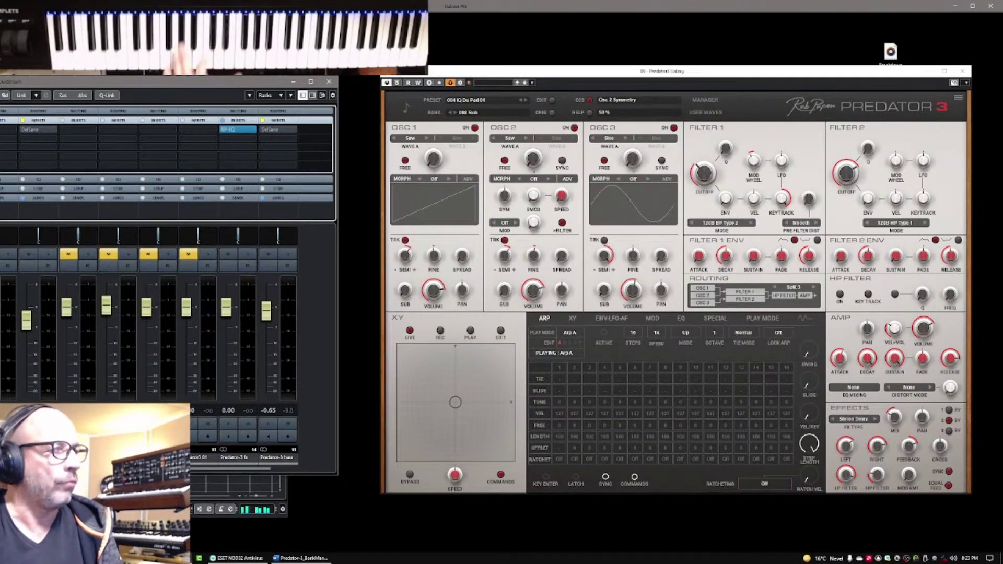
click(293, 82)
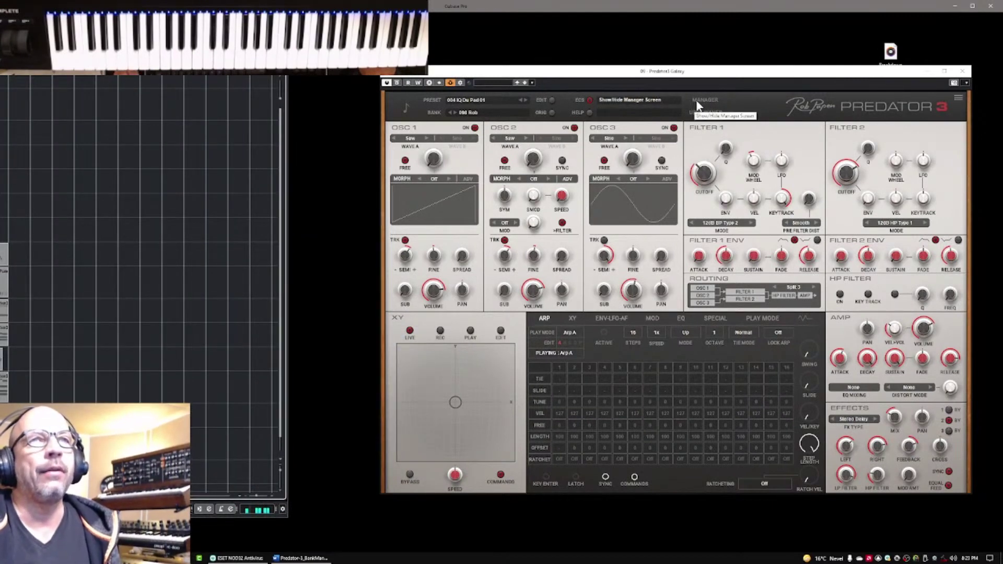
click(463, 100)
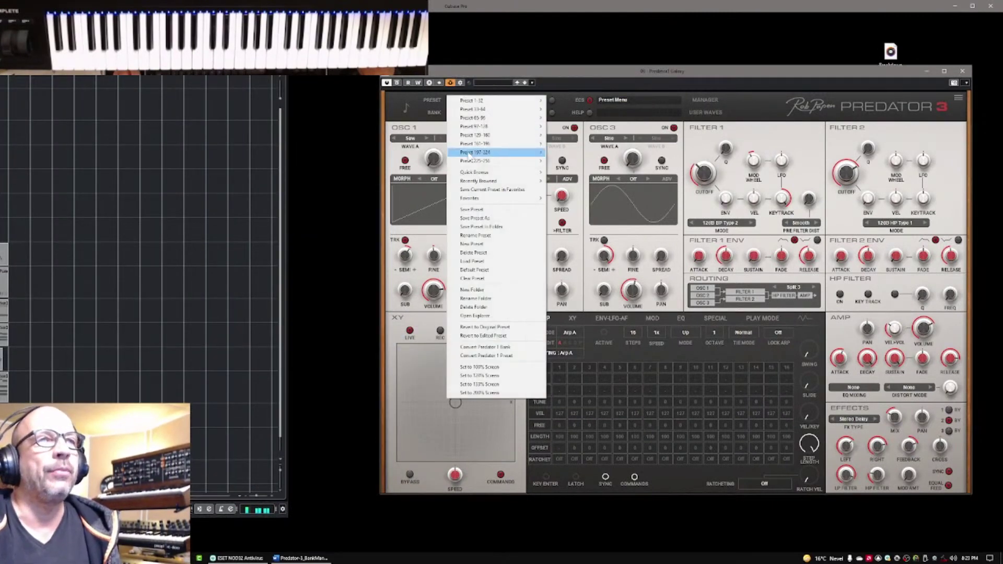
key(Escape)
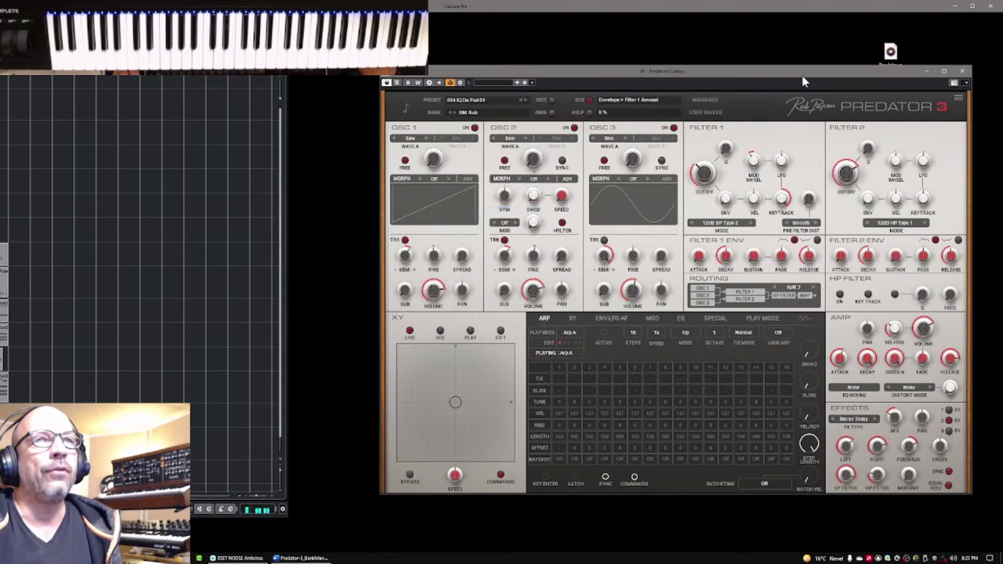
In the preset manager's category settings, tag the preset with type Pad and timbres Bright, FX, Mod Wheel Timbre Change and Analog.
click(705, 101)
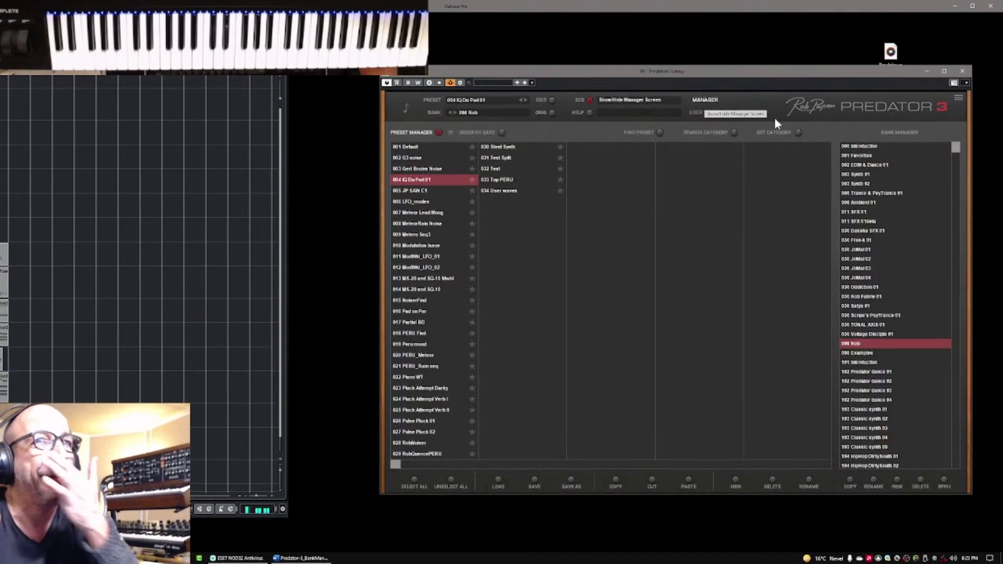
click(798, 133)
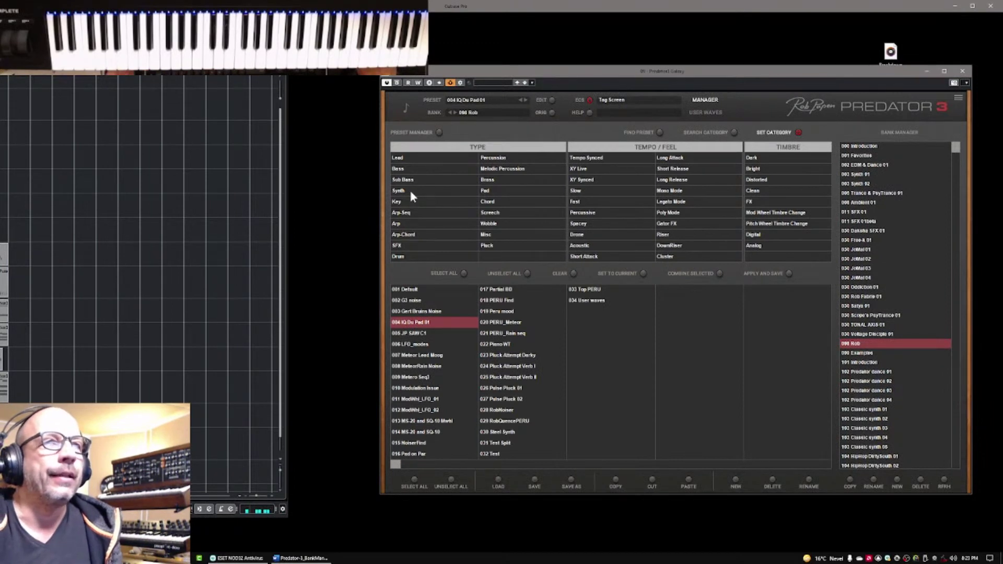
click(485, 191)
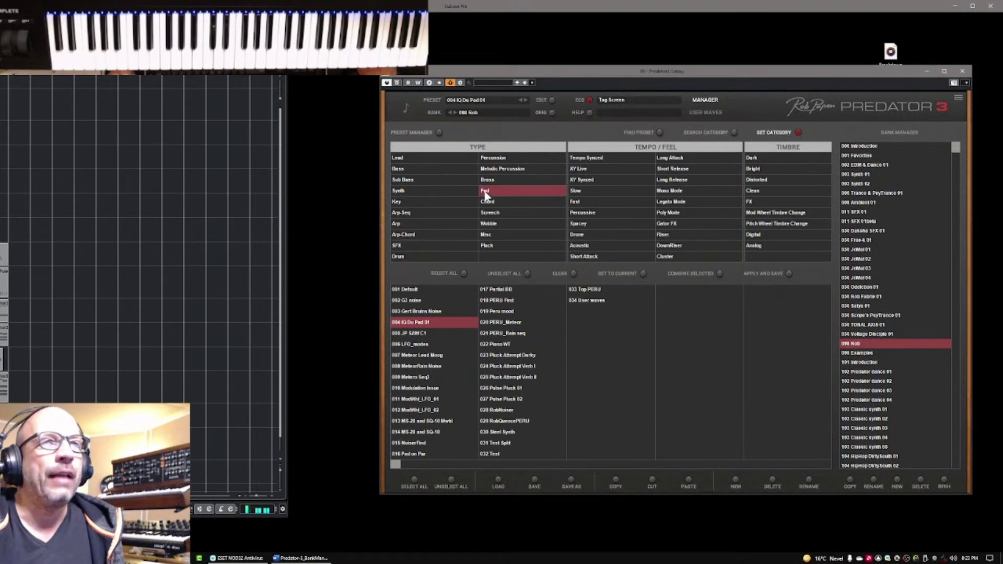
click(776, 171)
click(768, 203)
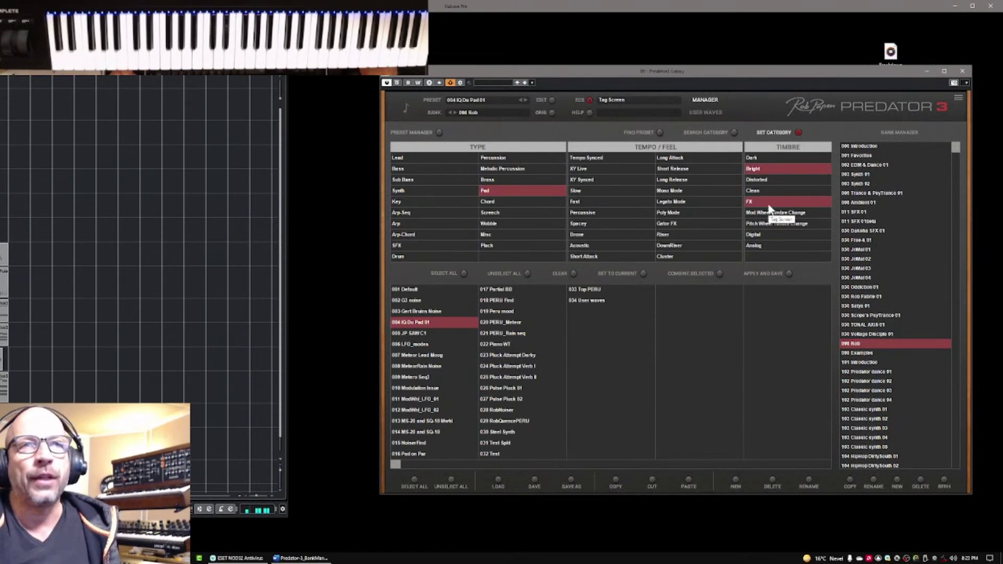
click(769, 213)
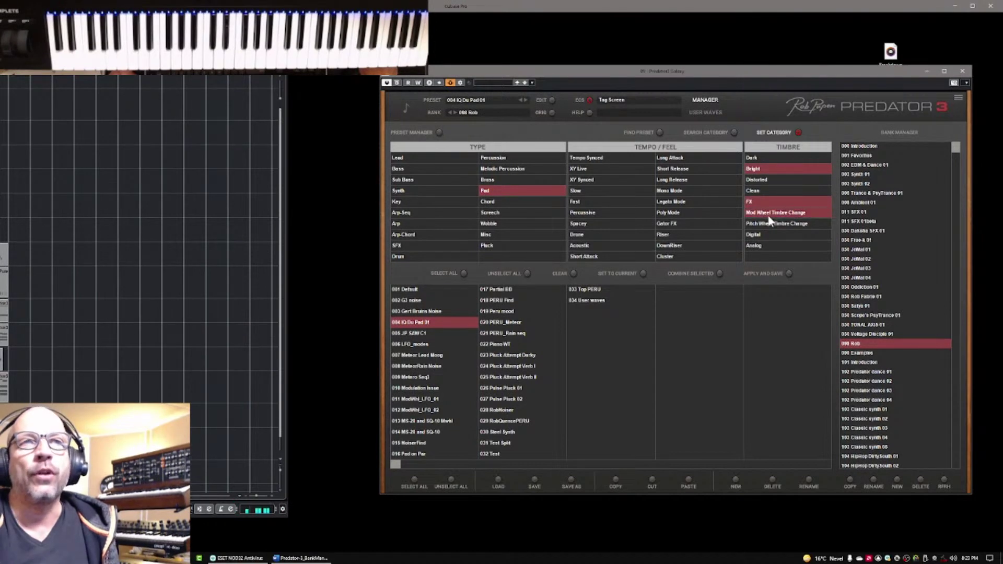
click(758, 245)
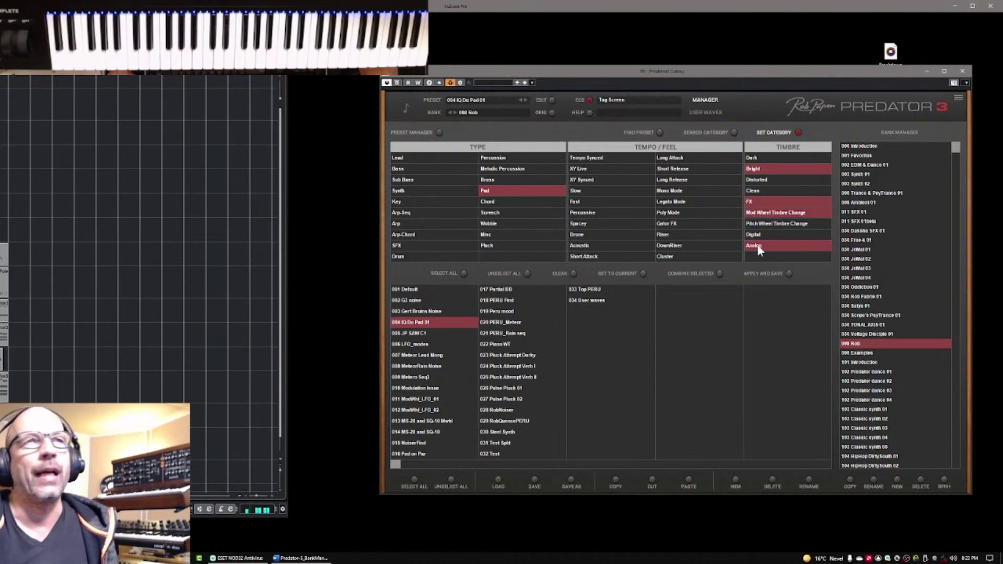
Add the tempo/feel tags XY Live, Long Attack, Long Release, Poly Mode and Spacey, and return to the synth view.
click(631, 169)
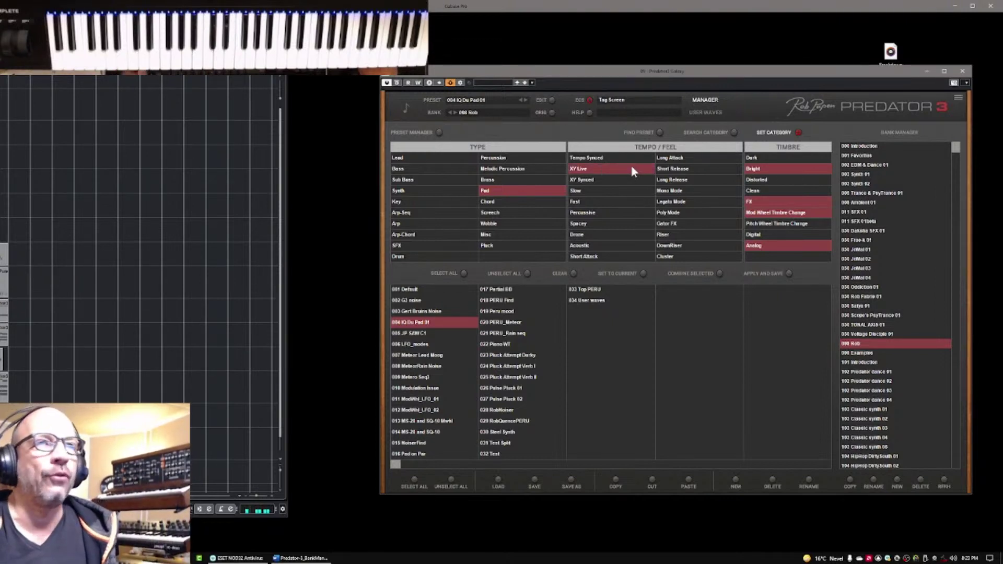
click(677, 160)
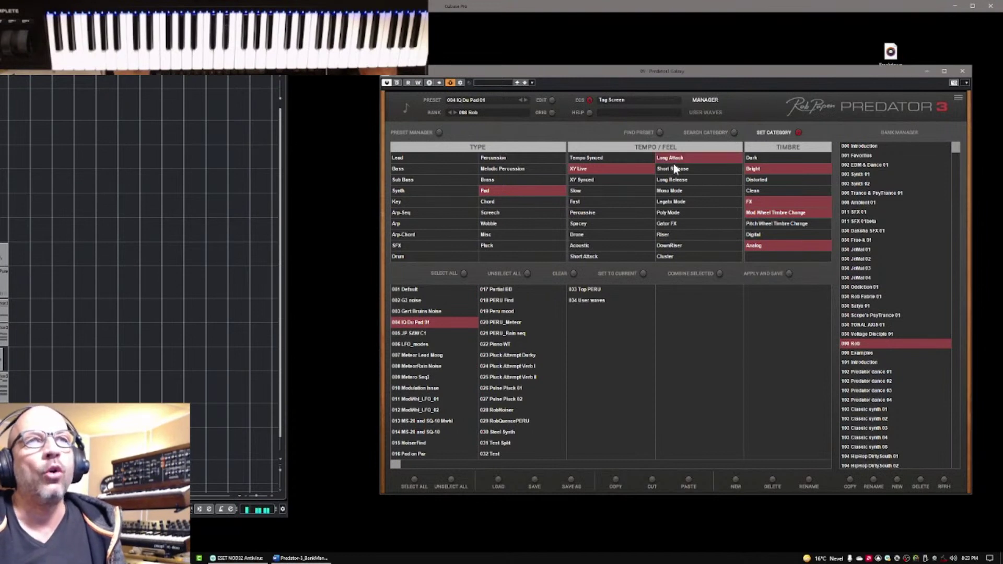
click(678, 210)
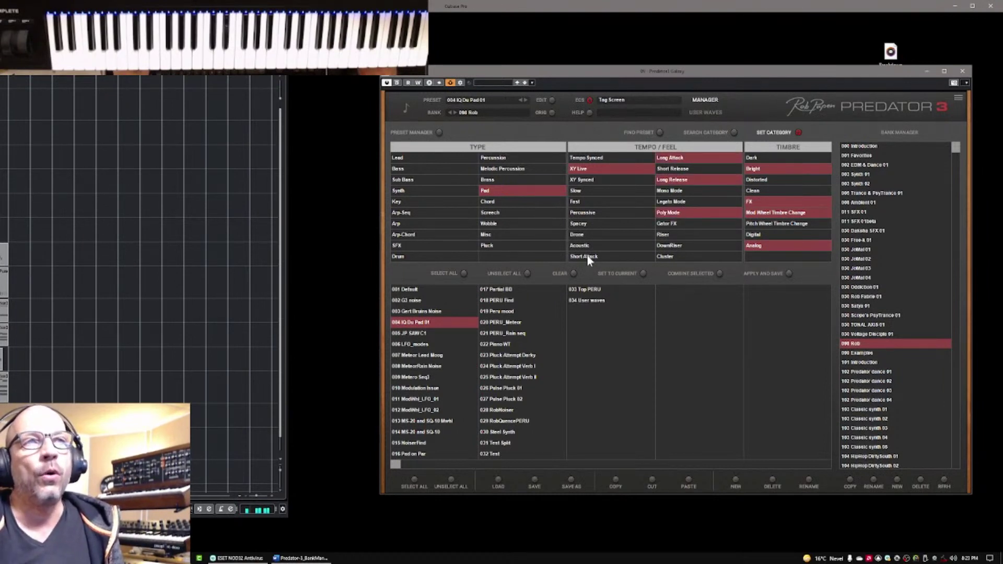
click(597, 225)
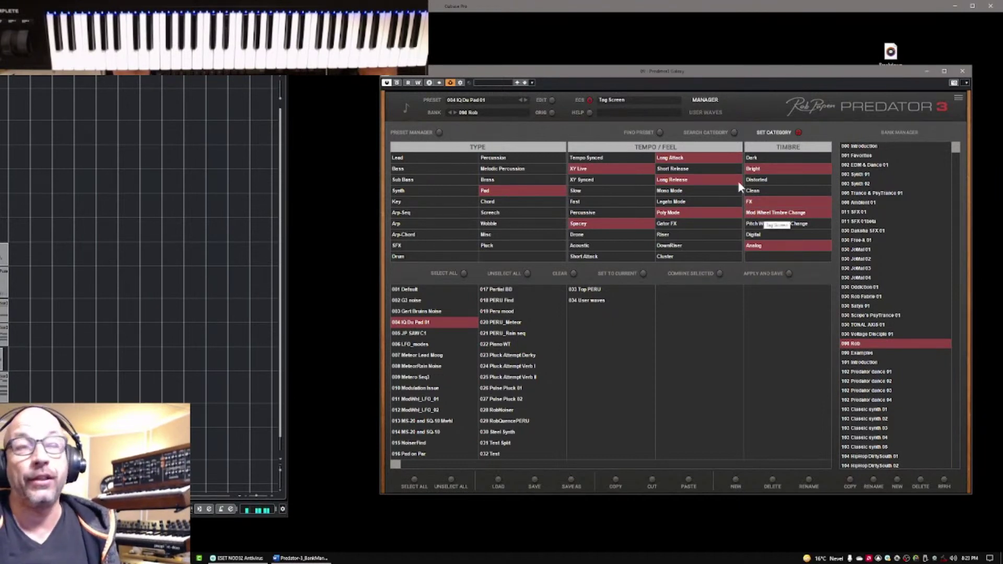
click(700, 103)
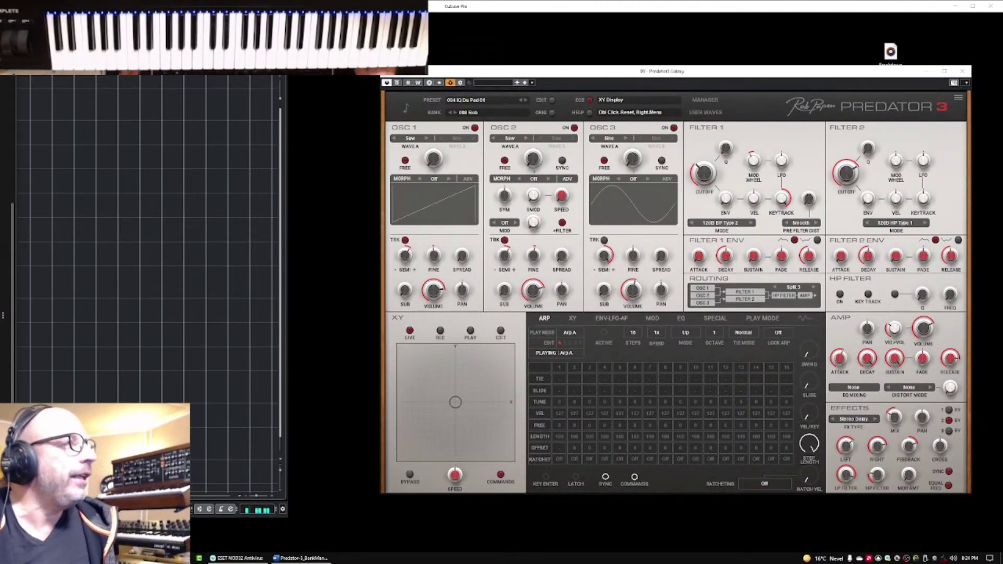
drag(14, 281, 15, 117)
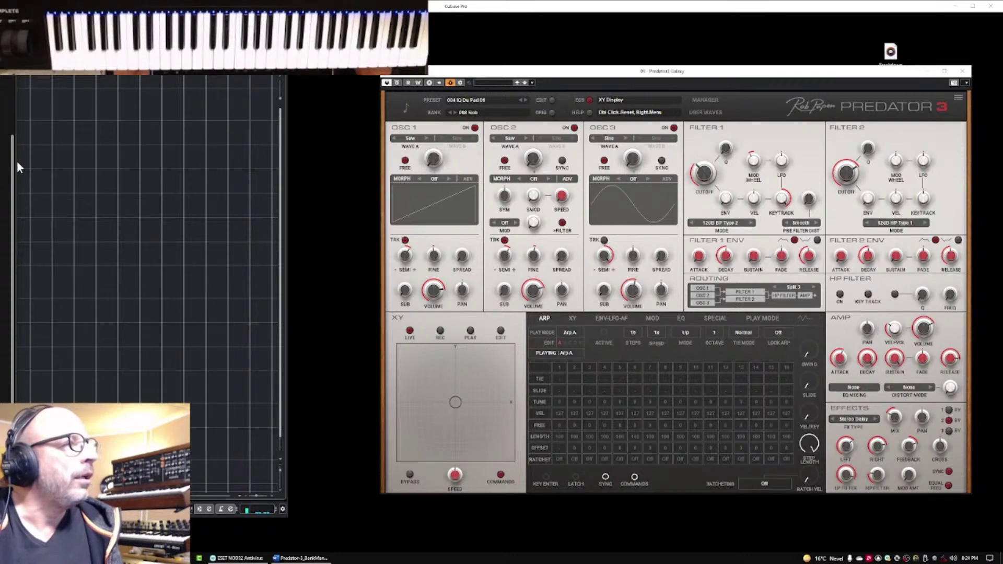
drag(11, 187, 9, 202)
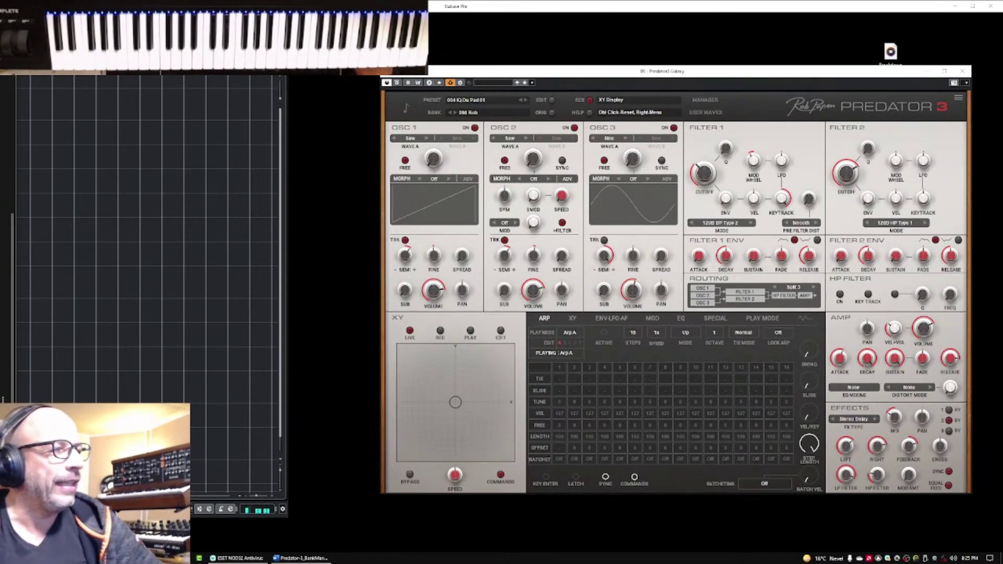
Display the XY modulation settings and examine the available XY Mod commands.
click(571, 318)
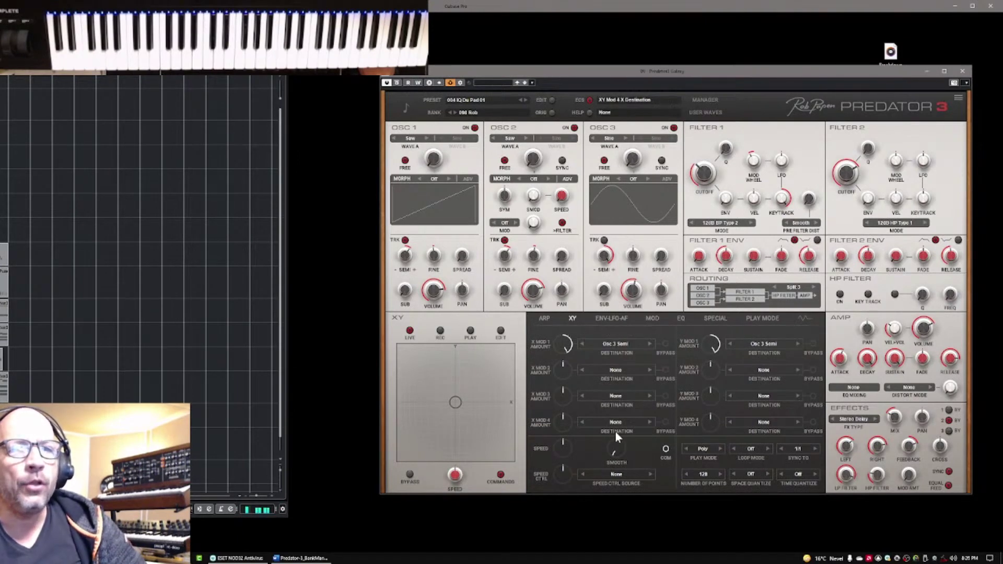
mouse_move(620, 445)
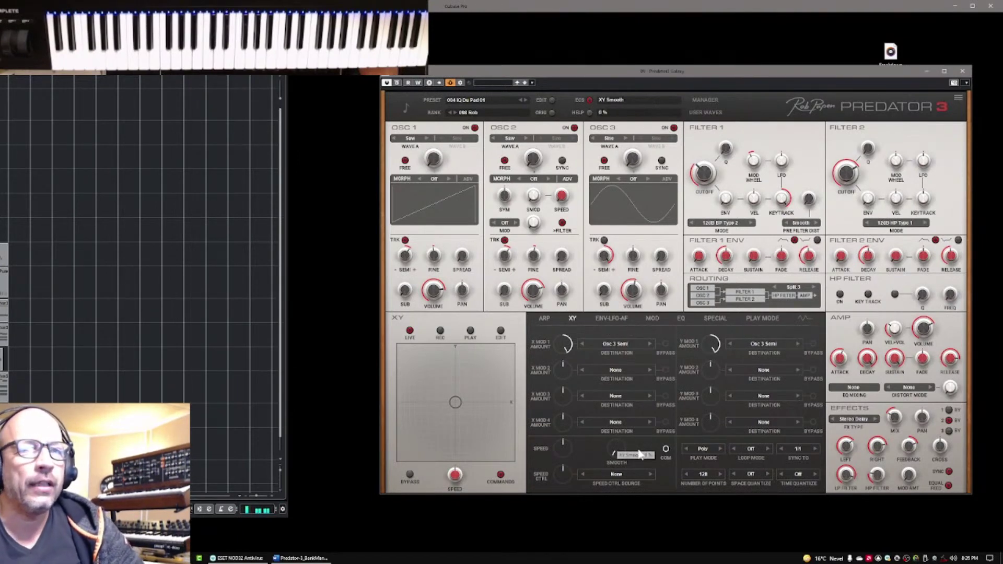
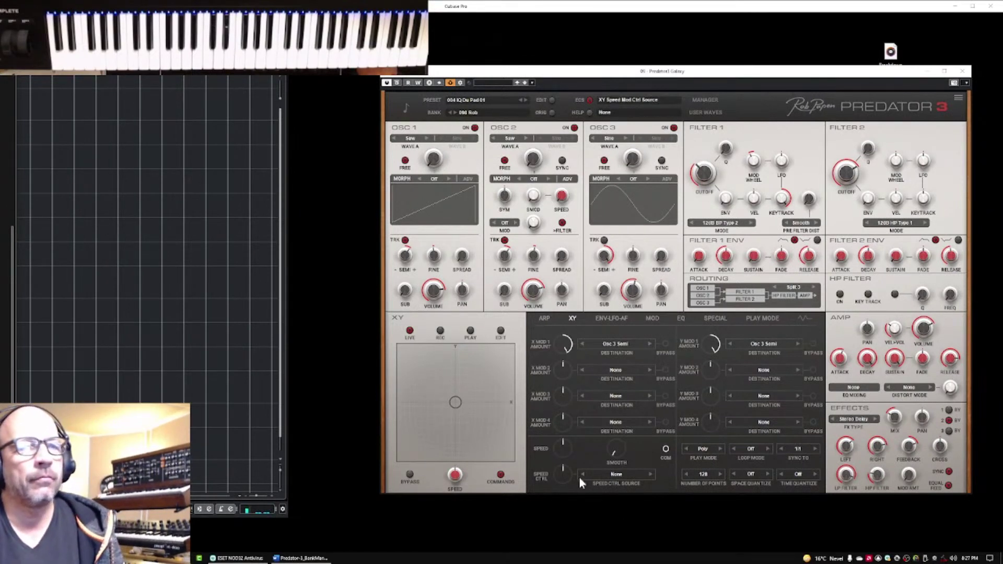
click(666, 450)
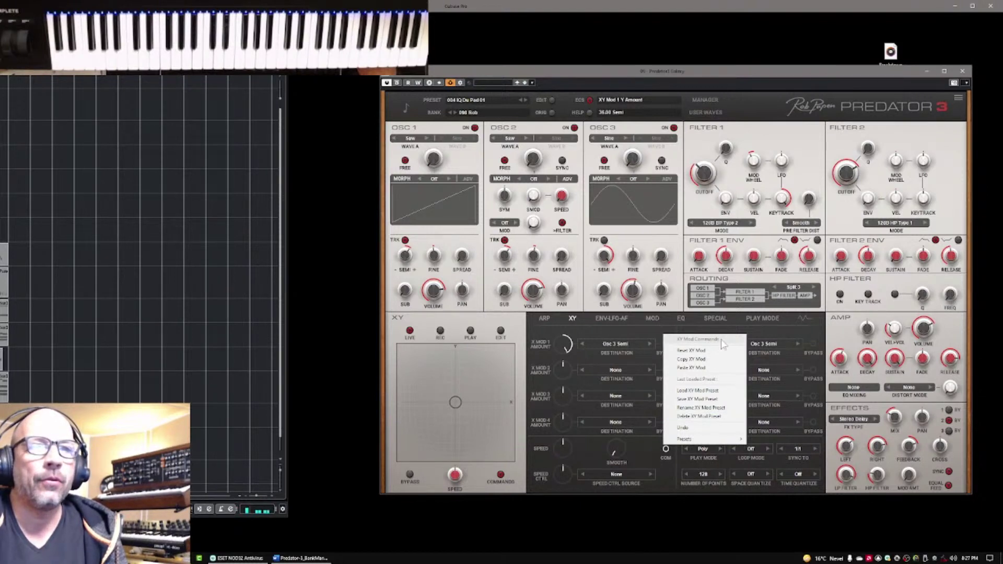
click(658, 457)
click(664, 447)
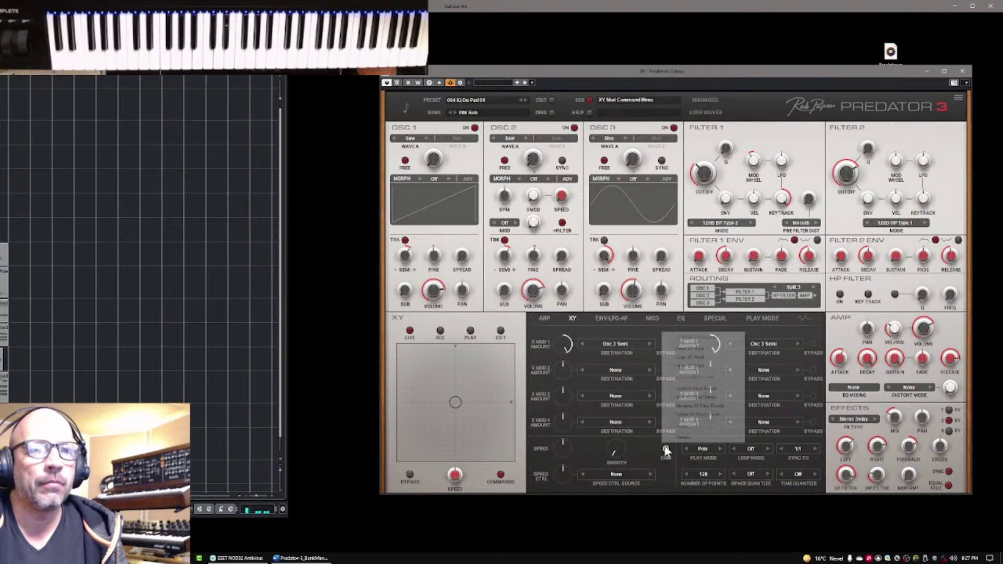
click(654, 448)
click(666, 449)
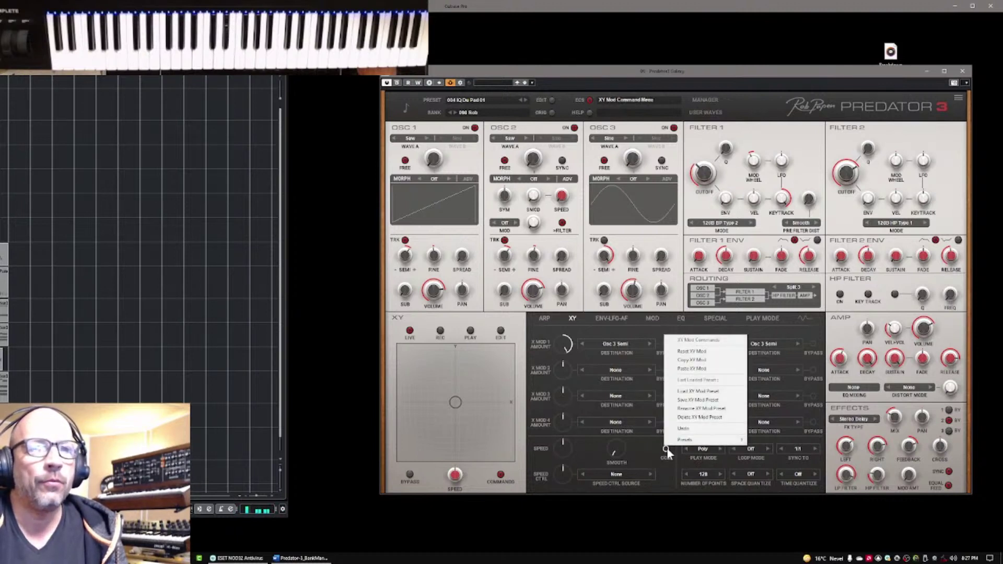
click(647, 442)
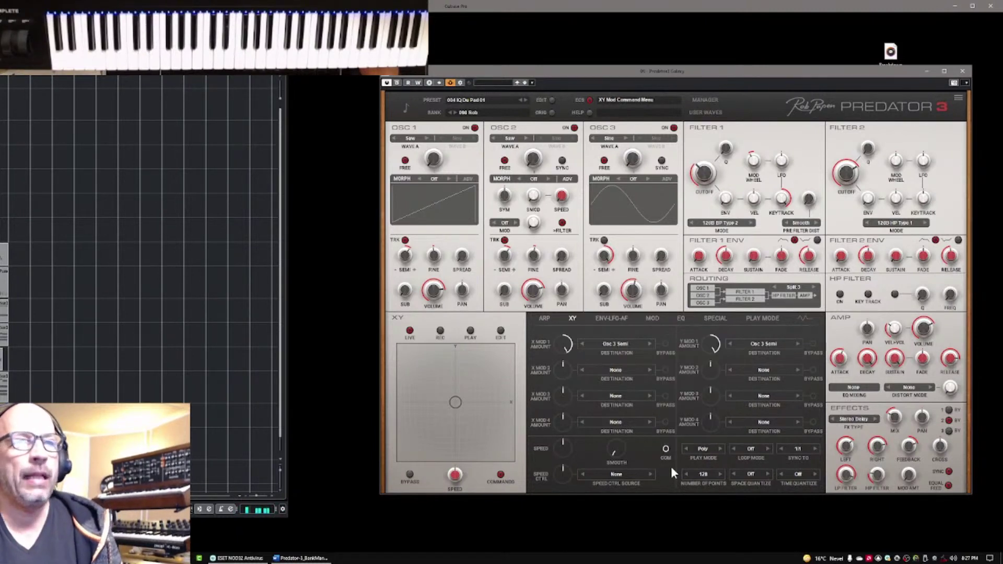
click(668, 450)
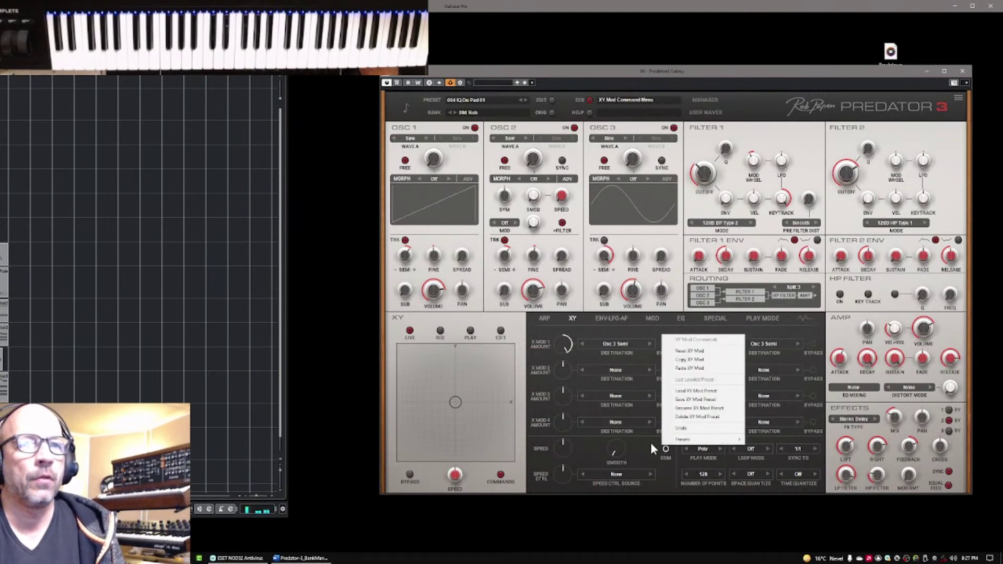
click(651, 443)
Latch the XY pad's X axis to a MIDI controller and unlatch it again.
click(501, 475)
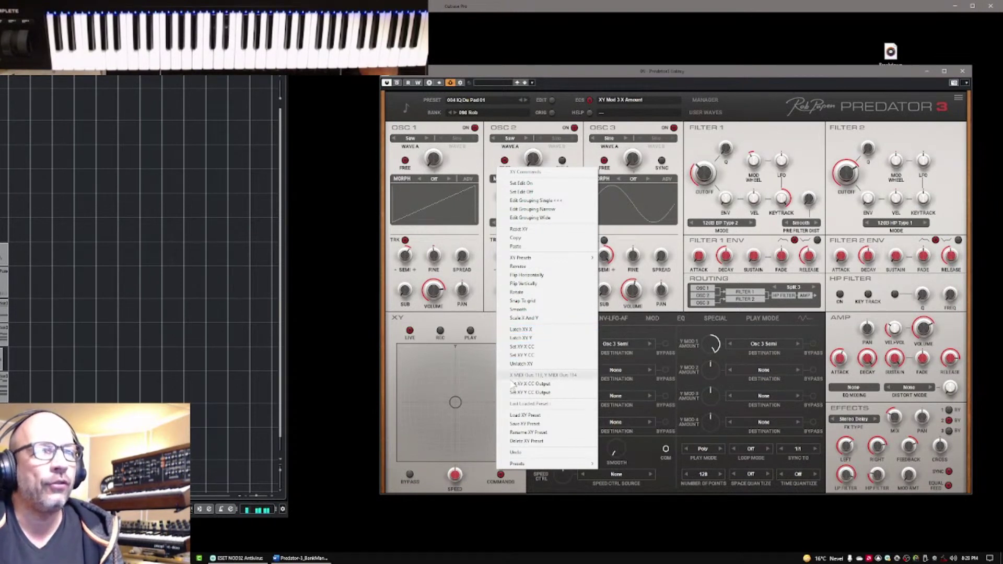
click(519, 329)
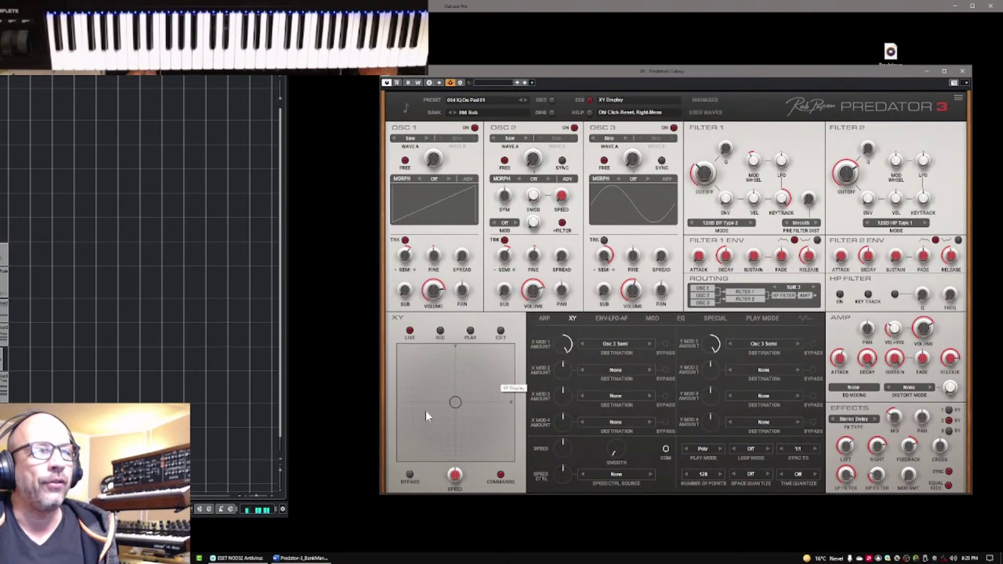
click(500, 475)
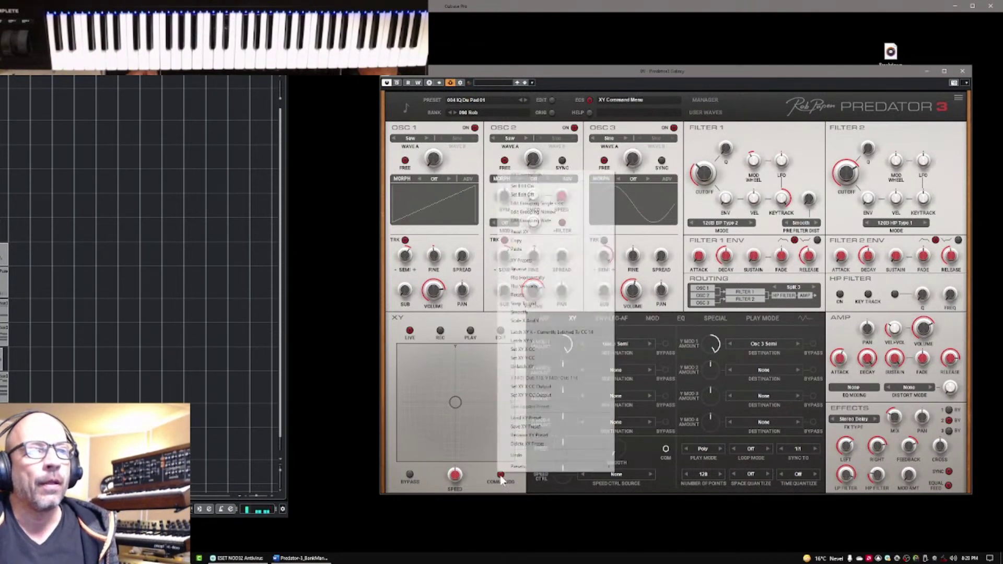
click(539, 368)
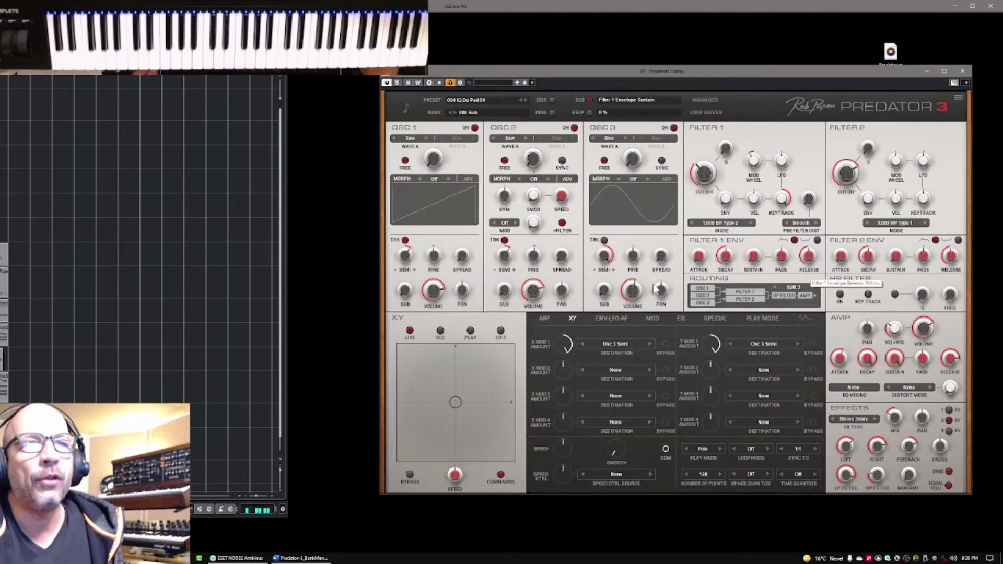
Inspect the MIDI latch and modulation options for oscillator 3's Spread.
right_click(665, 258)
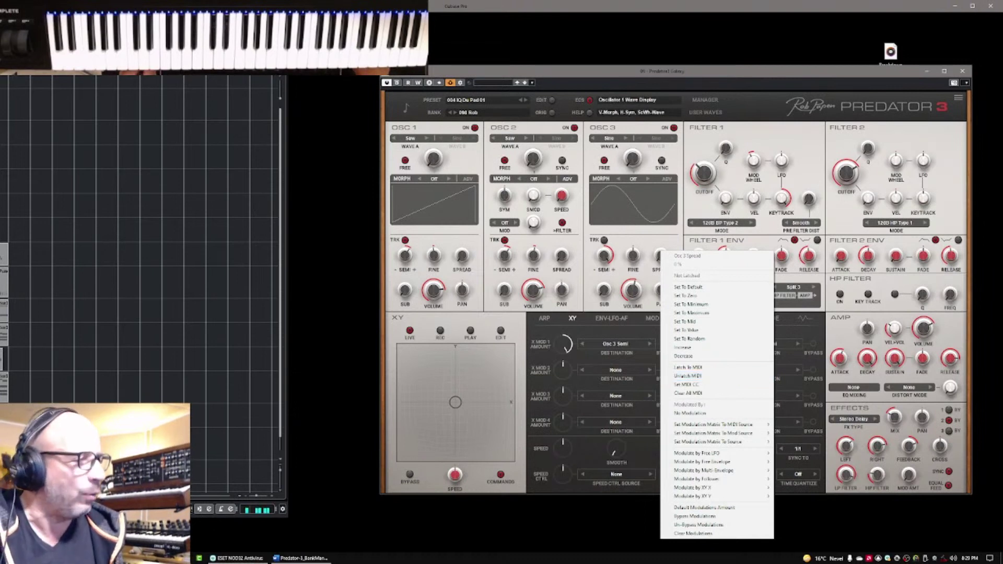
key(Escape)
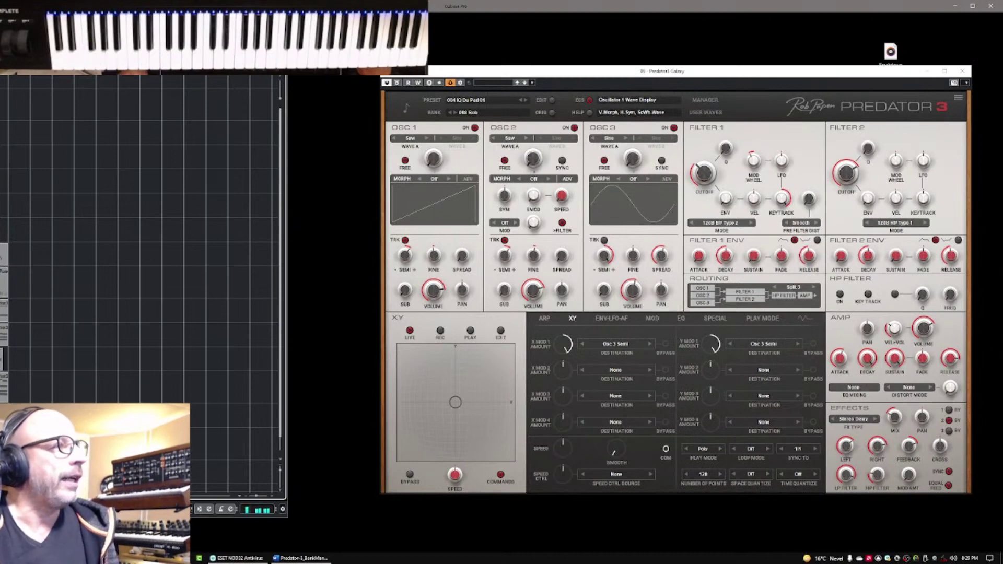
In Cubase, add an instrument track with Predator-4ES, reveal its synth controls and reposition its window.
right_click(2, 230)
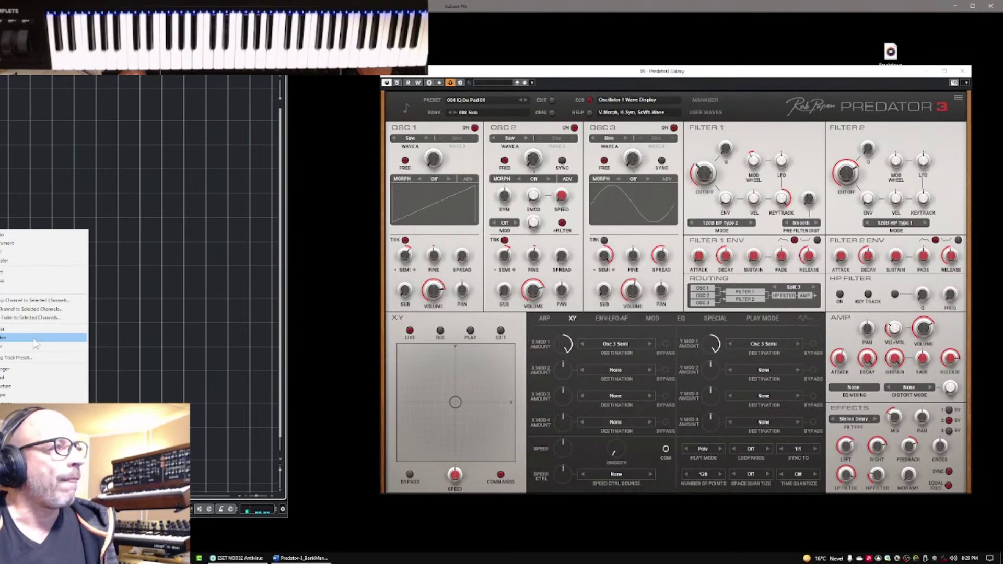
click(32, 244)
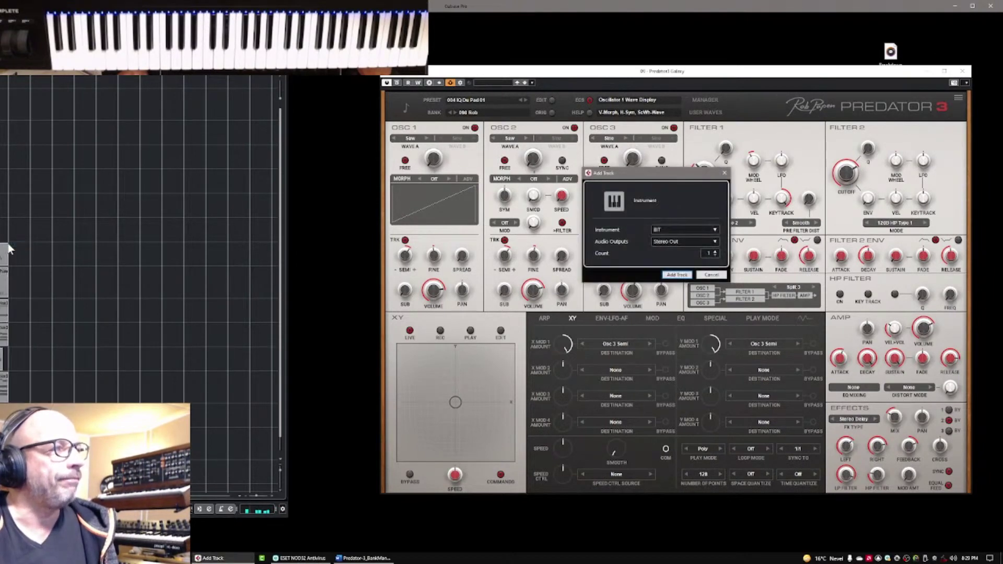
drag(679, 174, 0, 204)
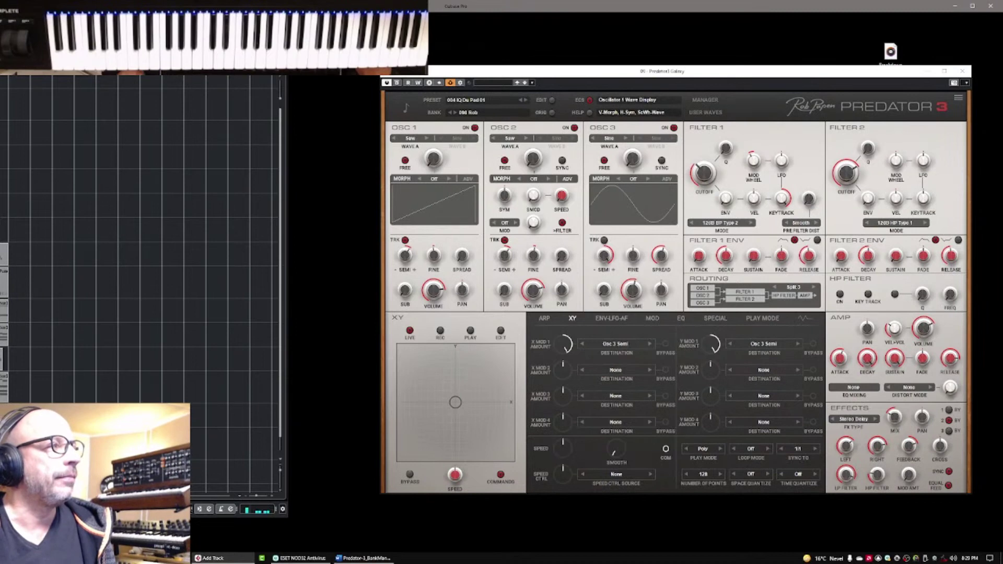
key(Return)
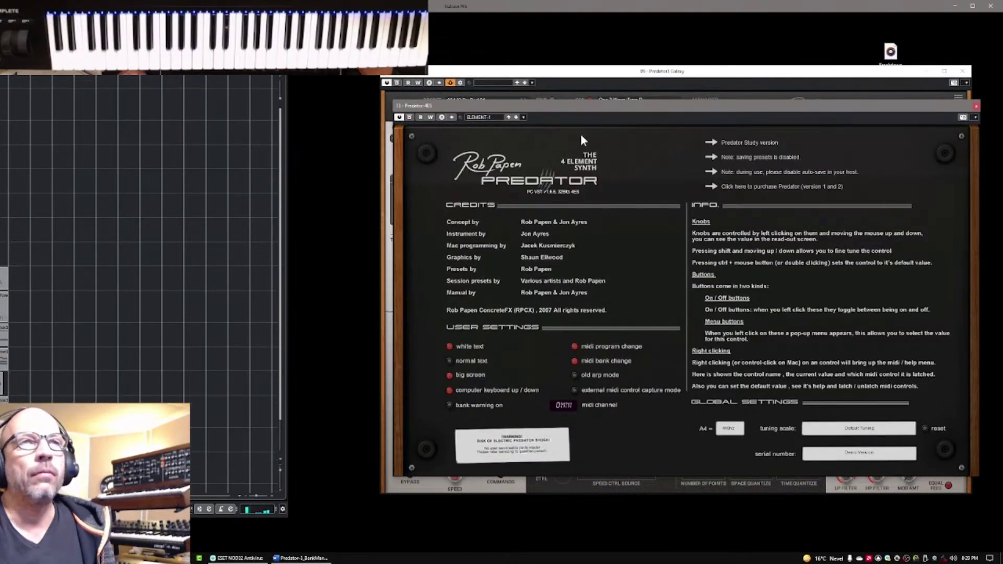
click(527, 179)
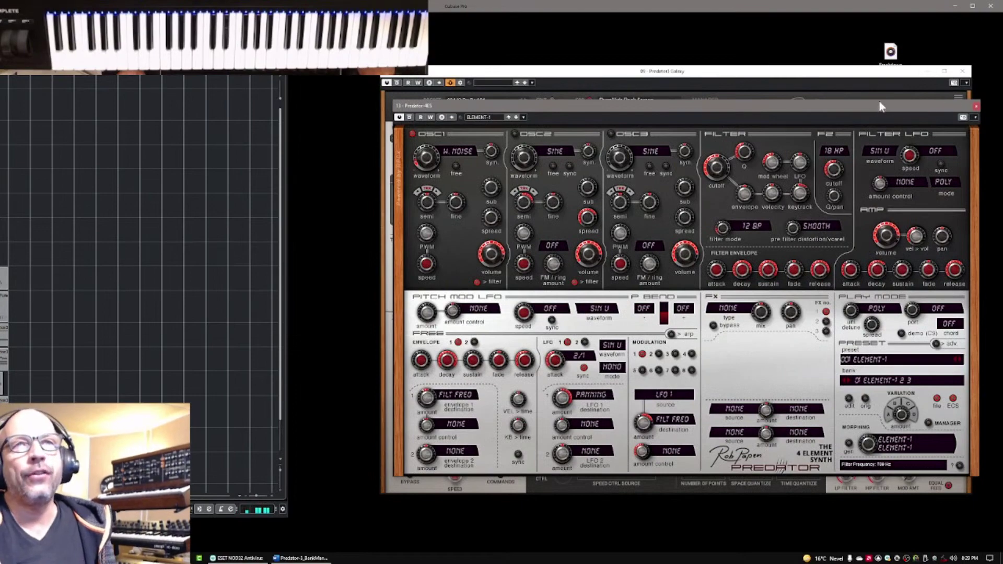
drag(881, 107, 860, 99)
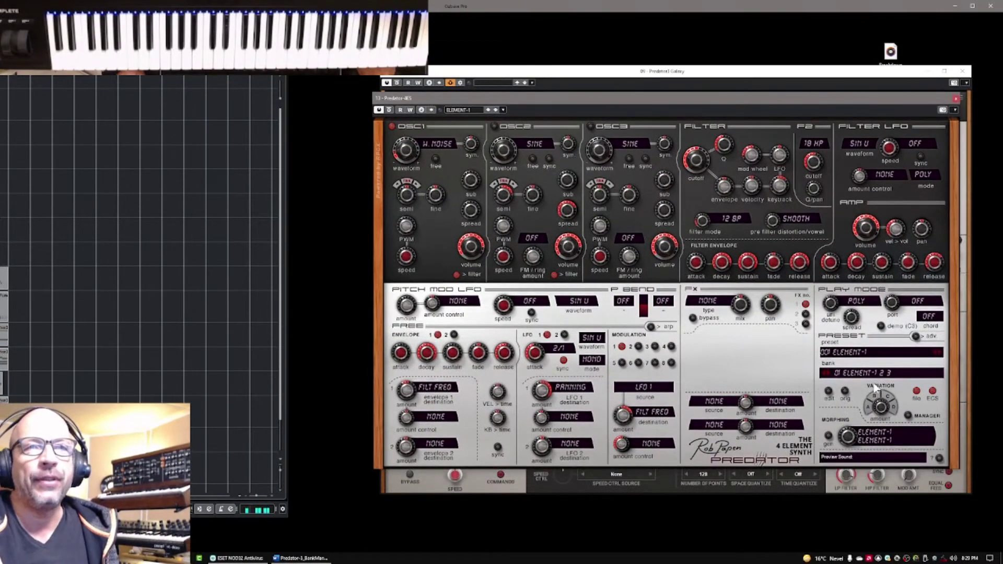
Try to open the preset manager in Predator-4ES and look through the list of available banks.
click(909, 416)
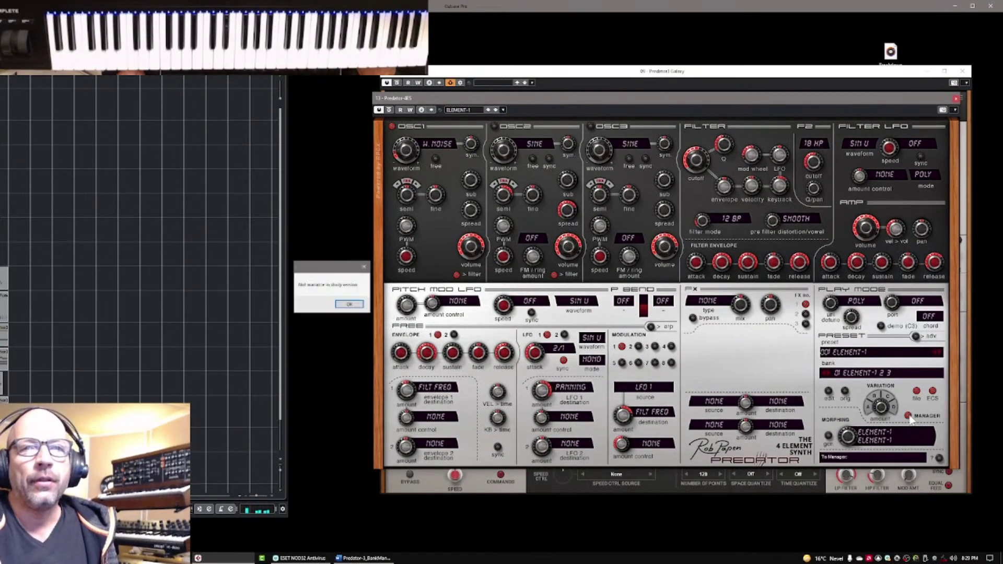
key(Return)
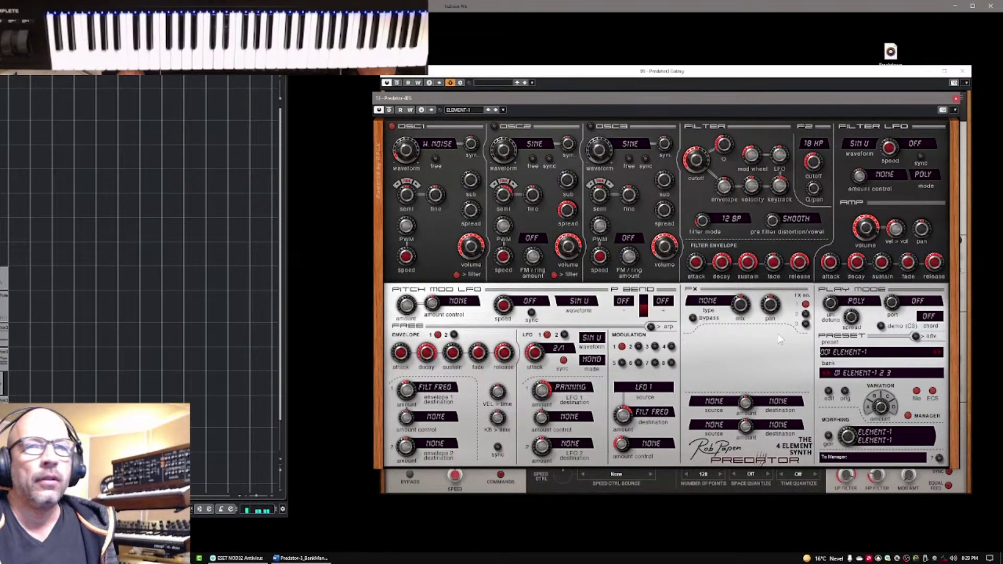
click(850, 373)
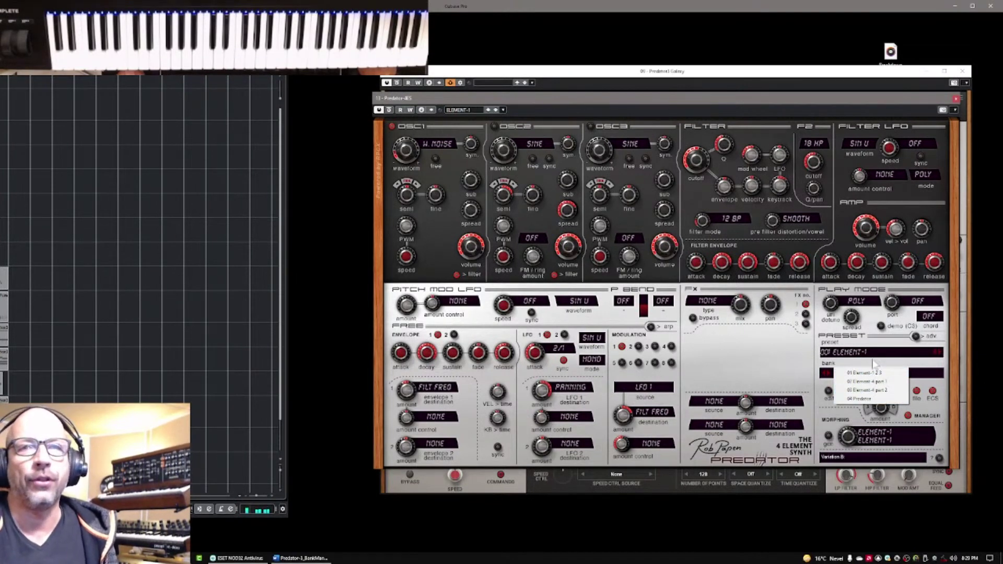
click(910, 413)
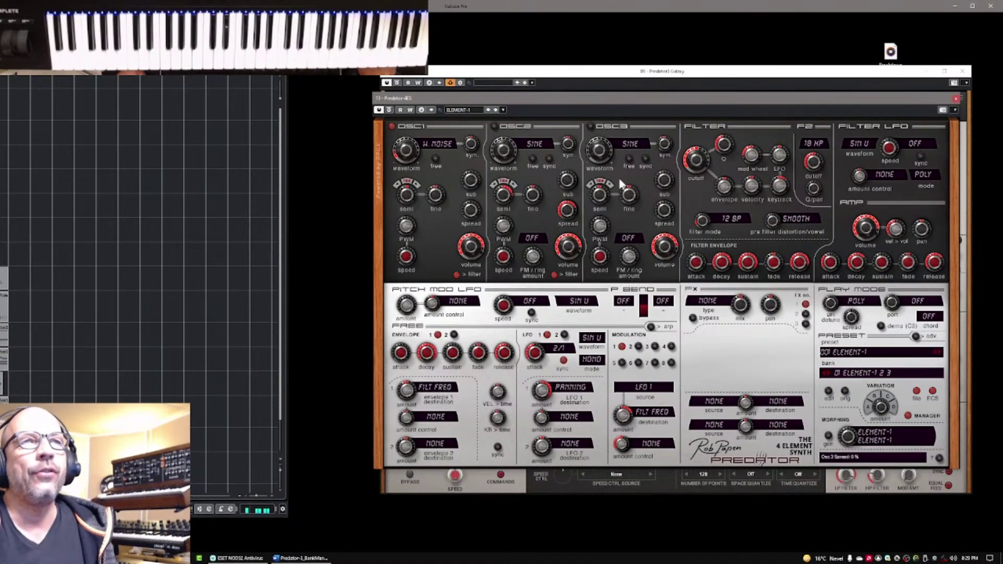
Try oscillator 3's waveform and PWM amount controls, and adjust its PWM speed to about 0.15 Hz.
drag(601, 152, 606, 116)
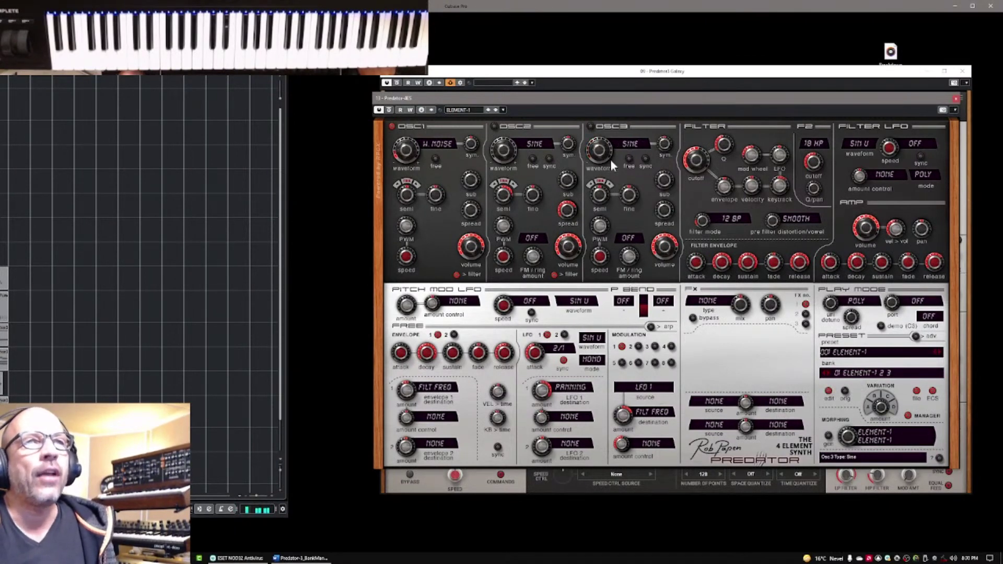
mouse_move(601, 152)
mouse_down()
mouse_move(611, 106)
mouse_move(601, 157)
mouse_up()
drag(600, 226, 601, 217)
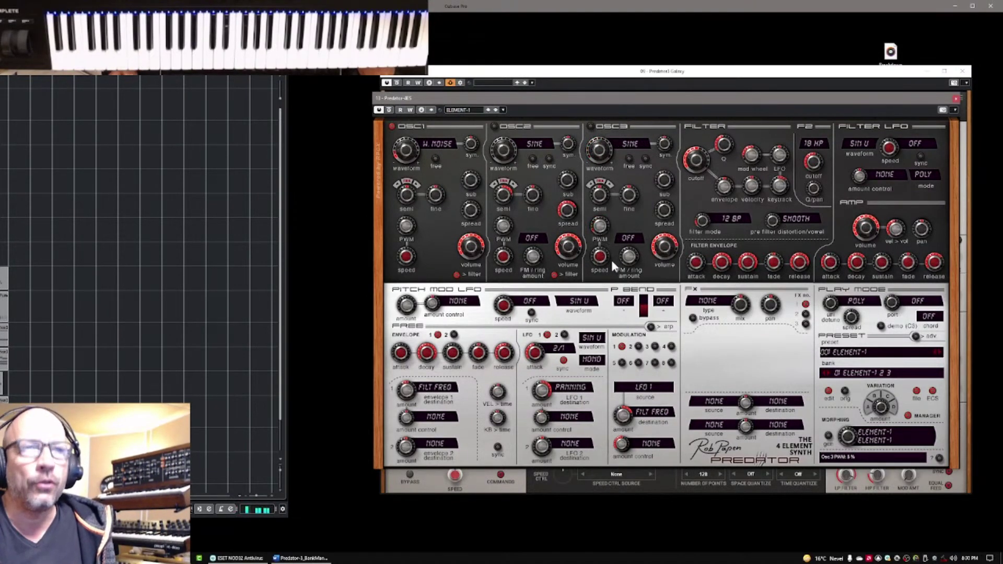
mouse_move(604, 258)
mouse_down()
mouse_move(603, 230)
mouse_move(609, 269)
mouse_up()
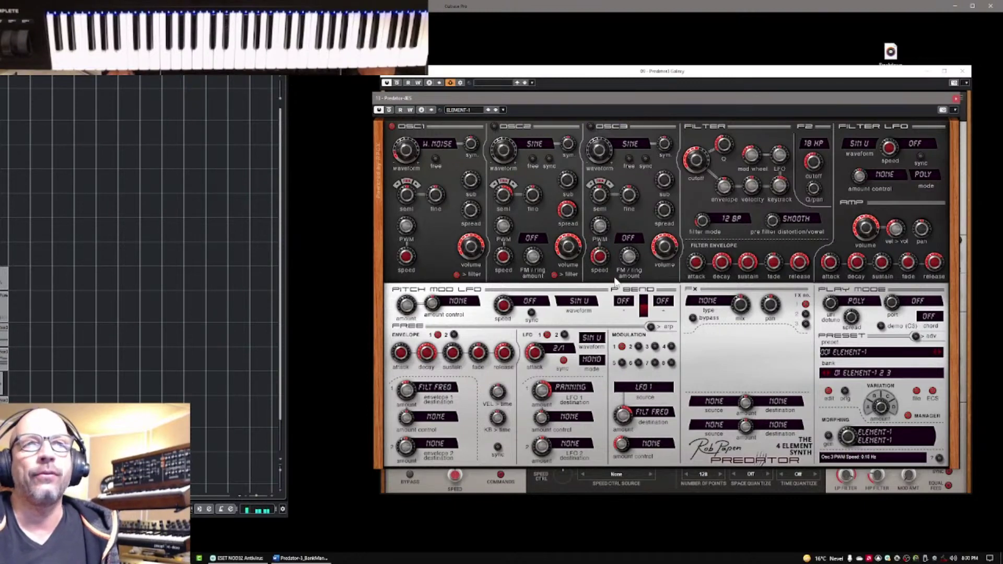
Sweep the main filter's cutoff and adjust the filter envelope amount to about +62%.
mouse_move(697, 161)
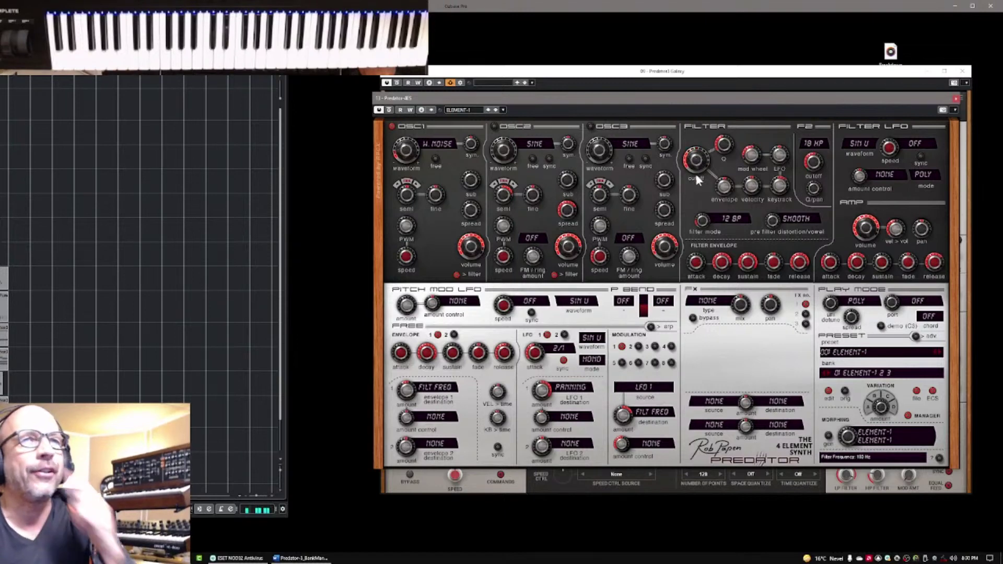
drag(701, 162, 705, 148)
drag(706, 174, 708, 152)
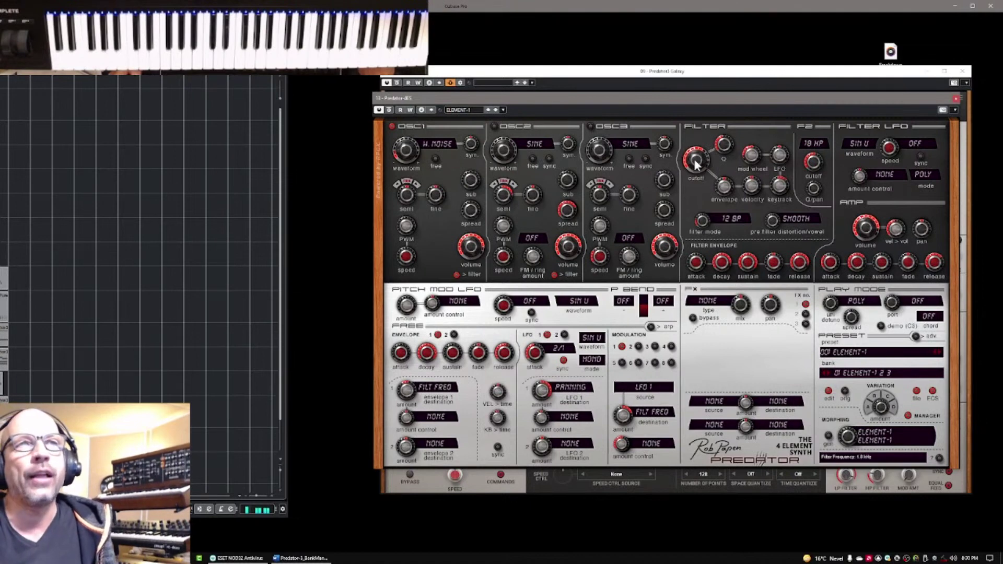
drag(696, 164, 703, 188)
drag(697, 140, 727, 172)
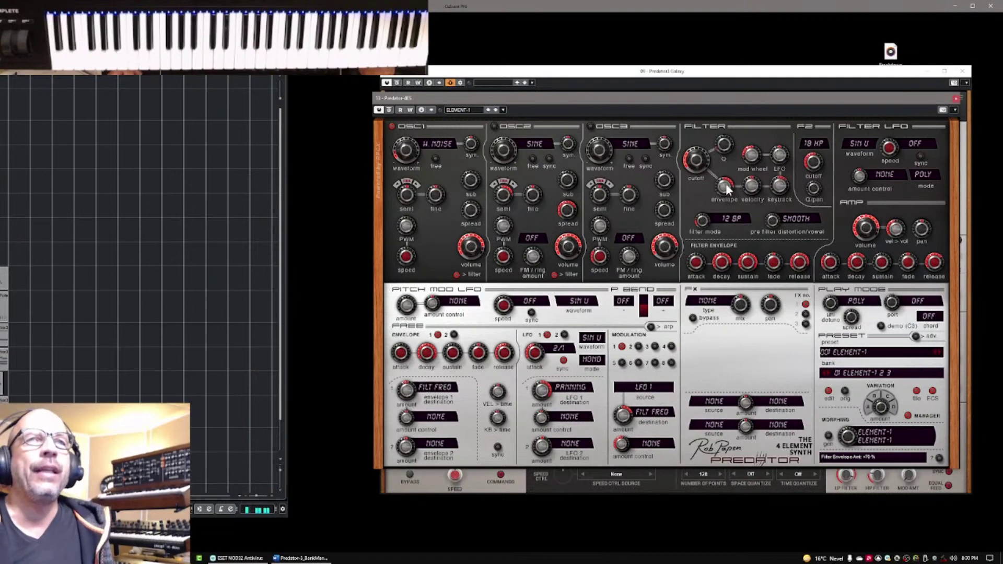
drag(731, 193, 726, 189)
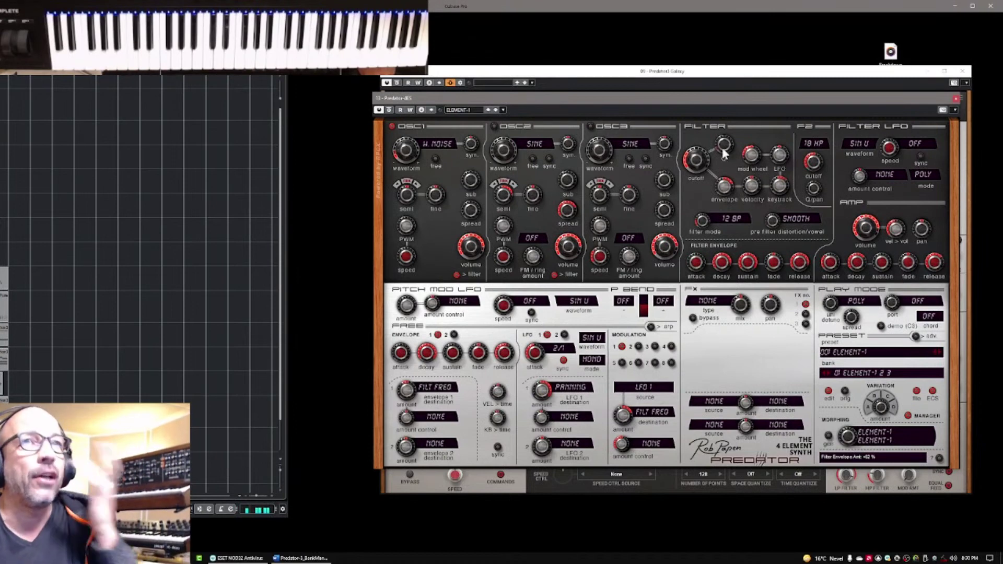
Set the main filter mode to Bypass and the filter LFO speed to 0.55 Hz, raising its amount control.
drag(699, 218, 707, 197)
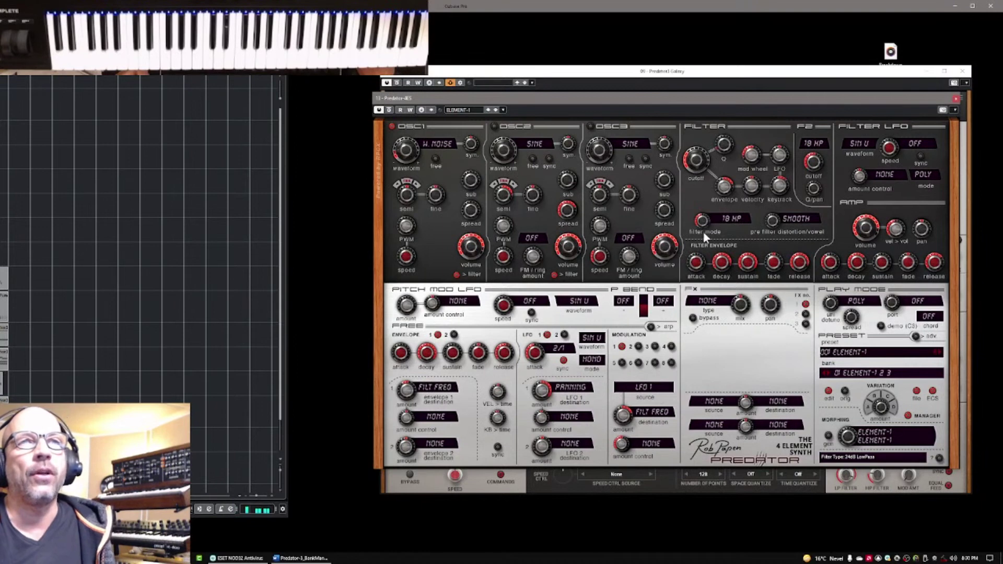
drag(705, 238, 703, 246)
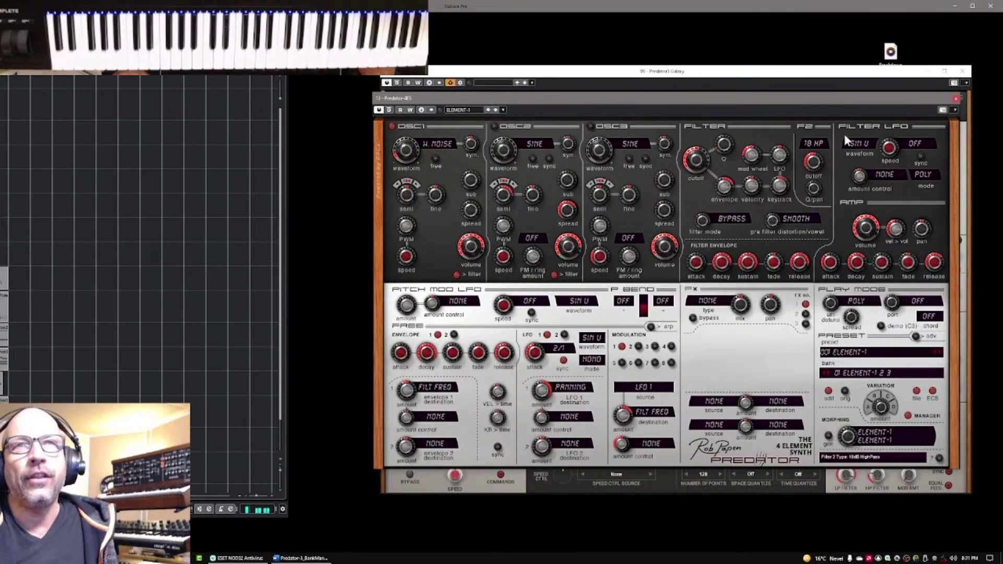
drag(888, 149, 889, 142)
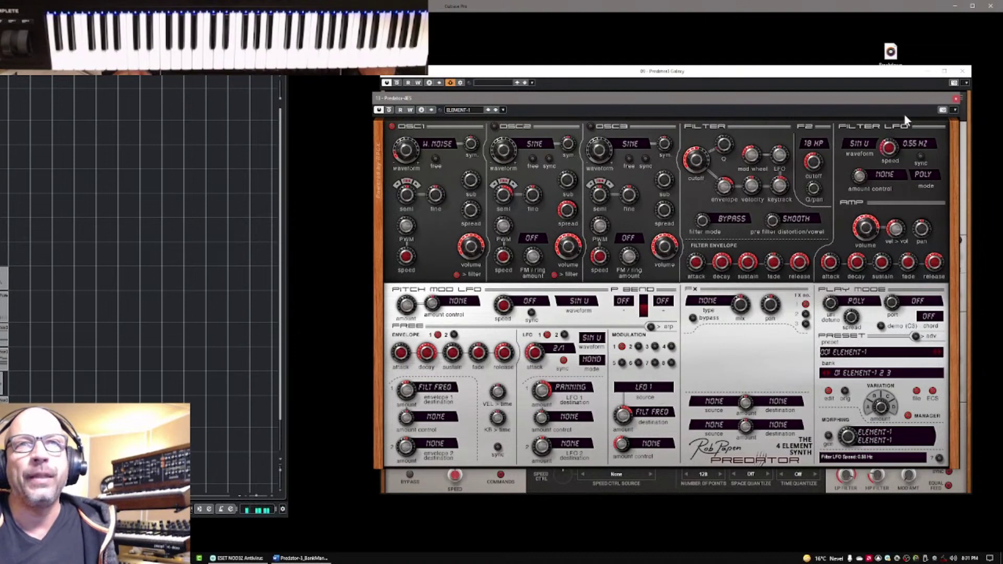
drag(858, 181, 861, 155)
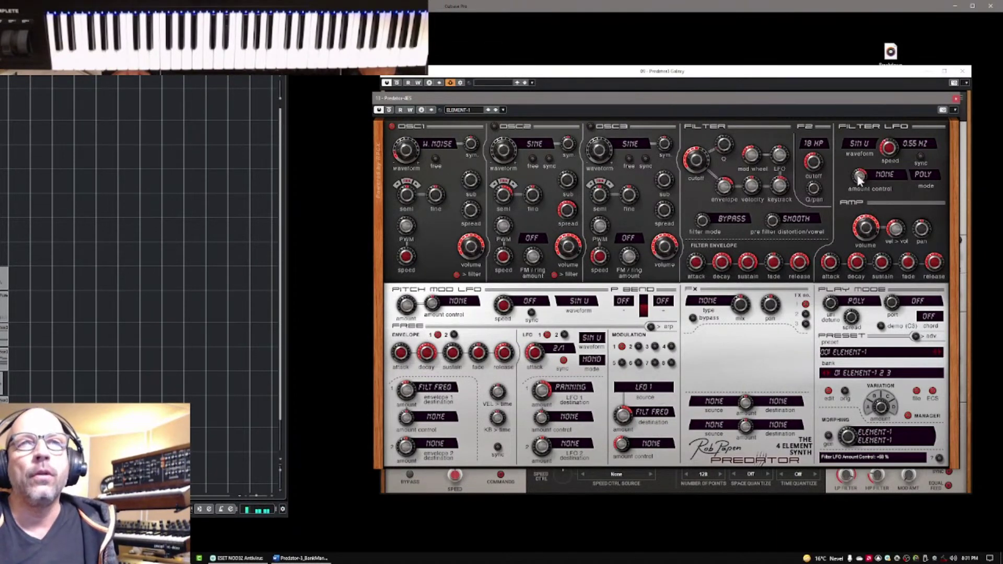
Close the Predator-4ES window to return to Predator 3.
mouse_move(888, 227)
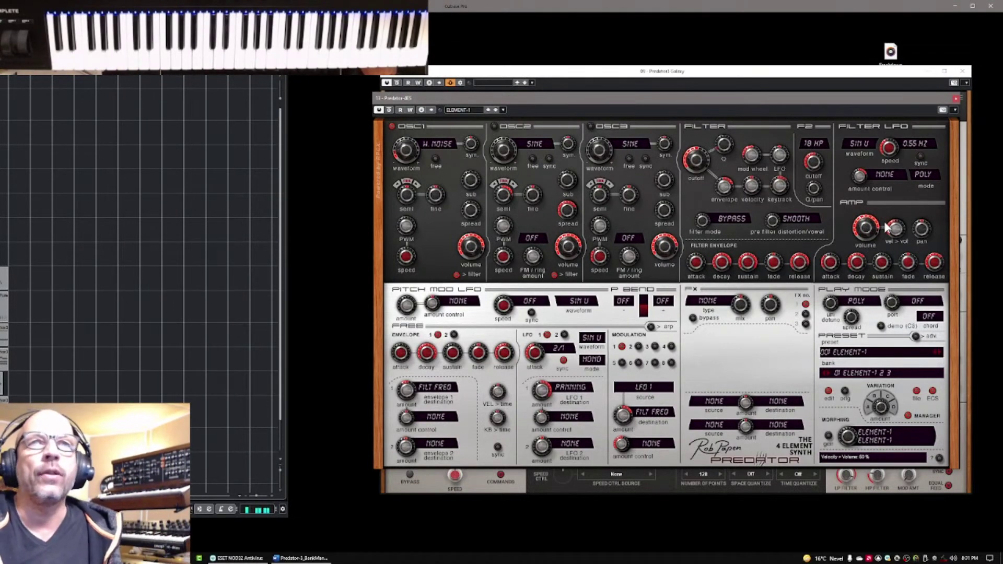
click(956, 99)
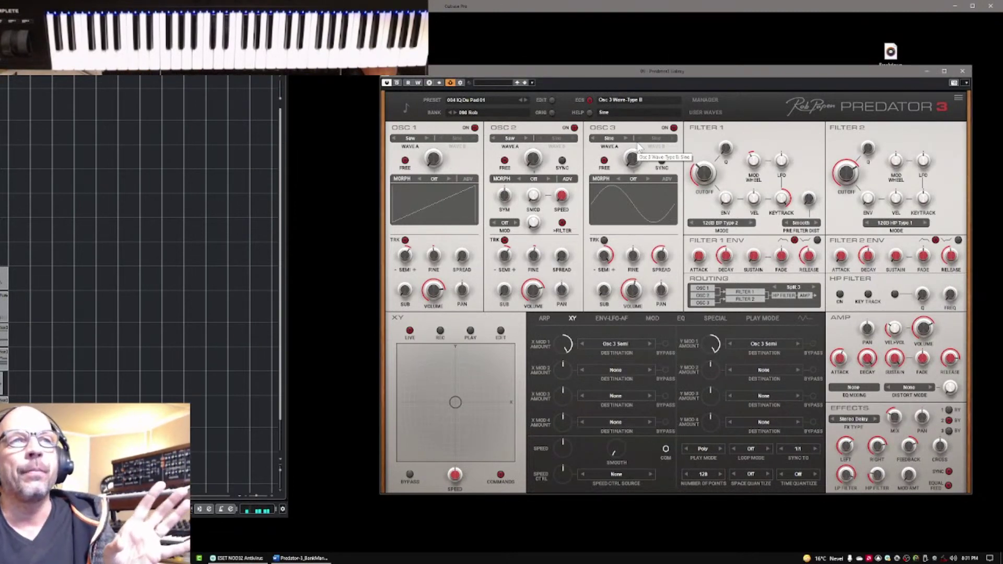
Try oscillator 3's advanced symmetry modulation control and return oscillators 2 and 3 to their waveform displays.
click(667, 179)
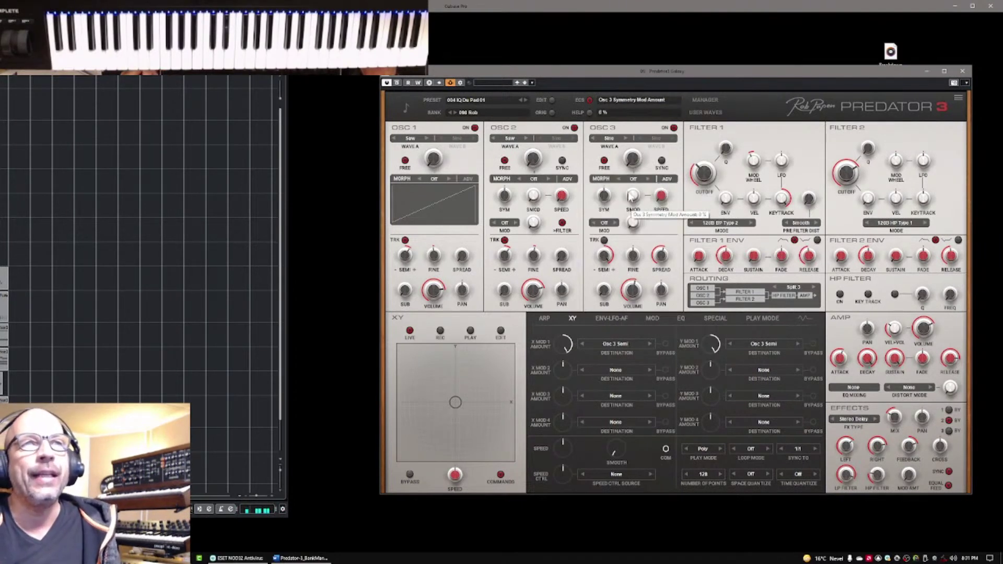
drag(632, 197, 663, 197)
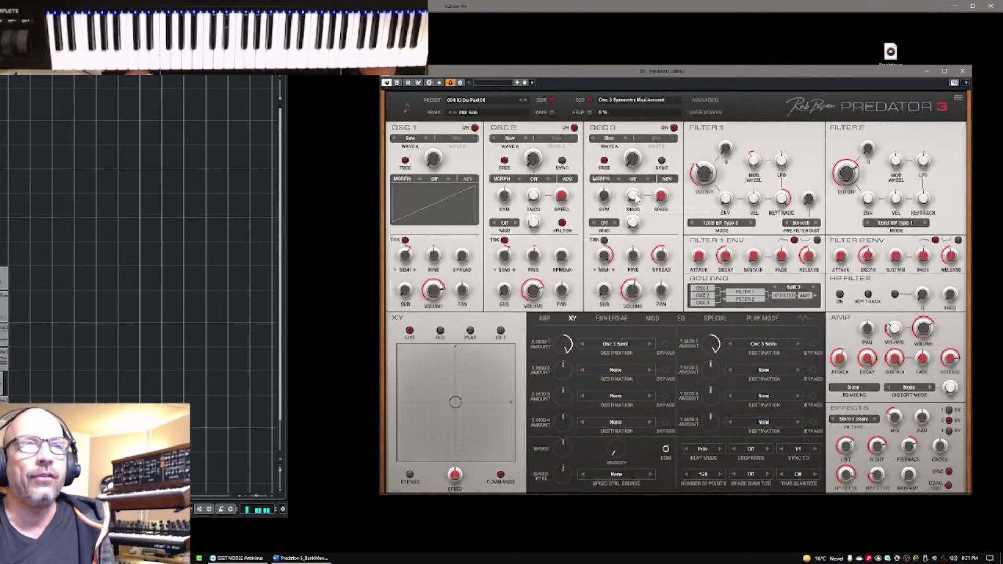
click(667, 178)
click(564, 180)
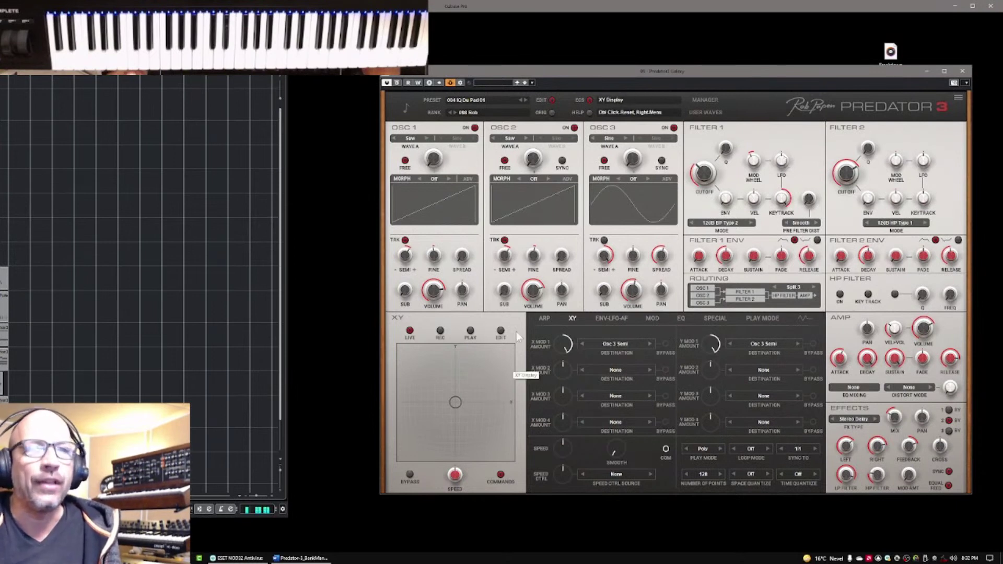
Look through the arpeggiator page and the envelope, LFO and follower page, and return to the arpeggiator.
click(544, 319)
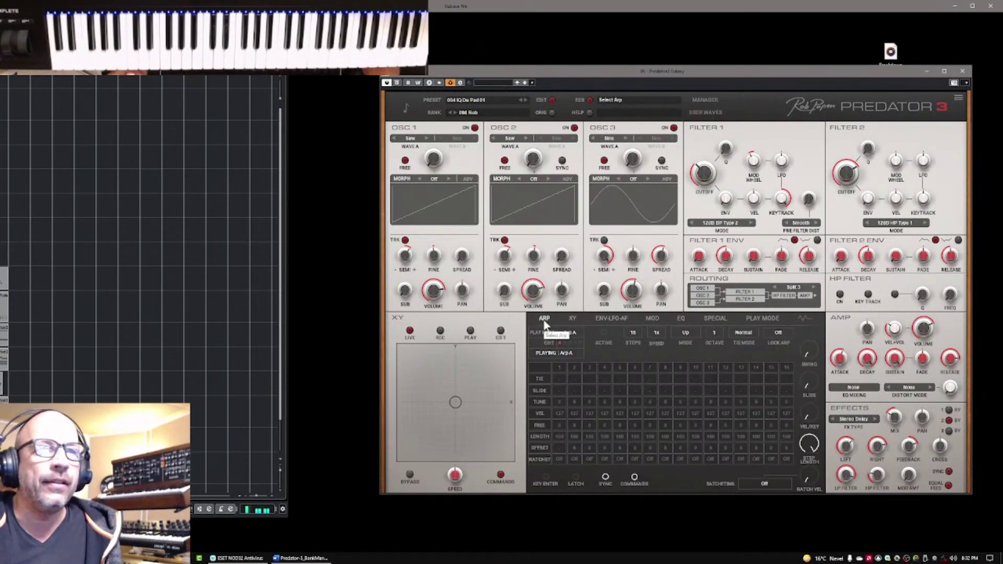
click(610, 318)
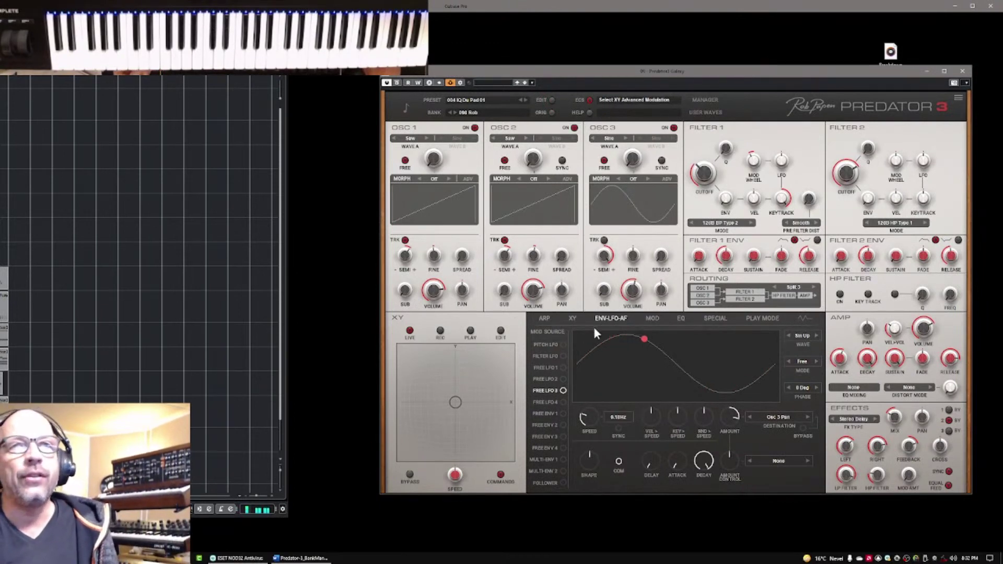
click(544, 320)
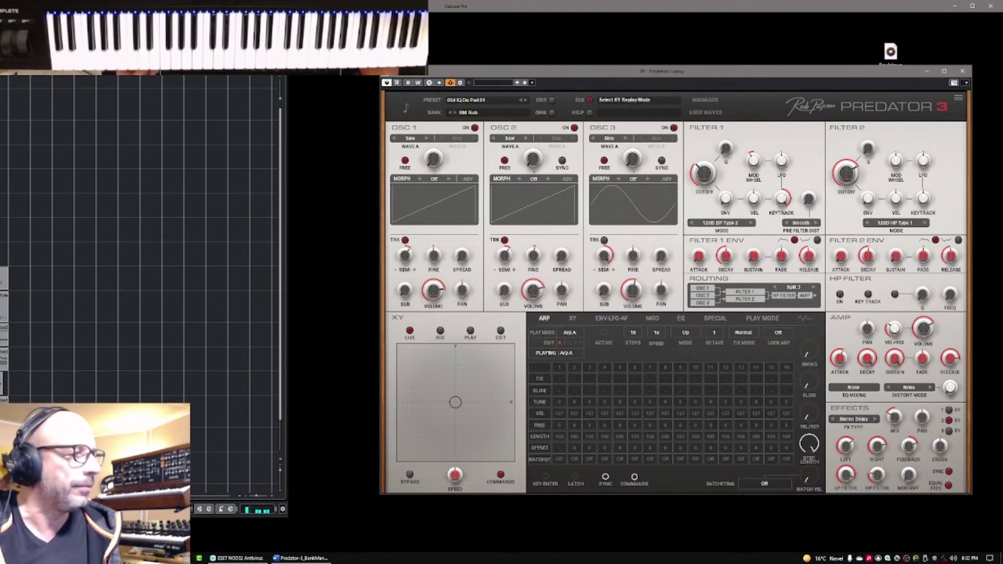
key(super)
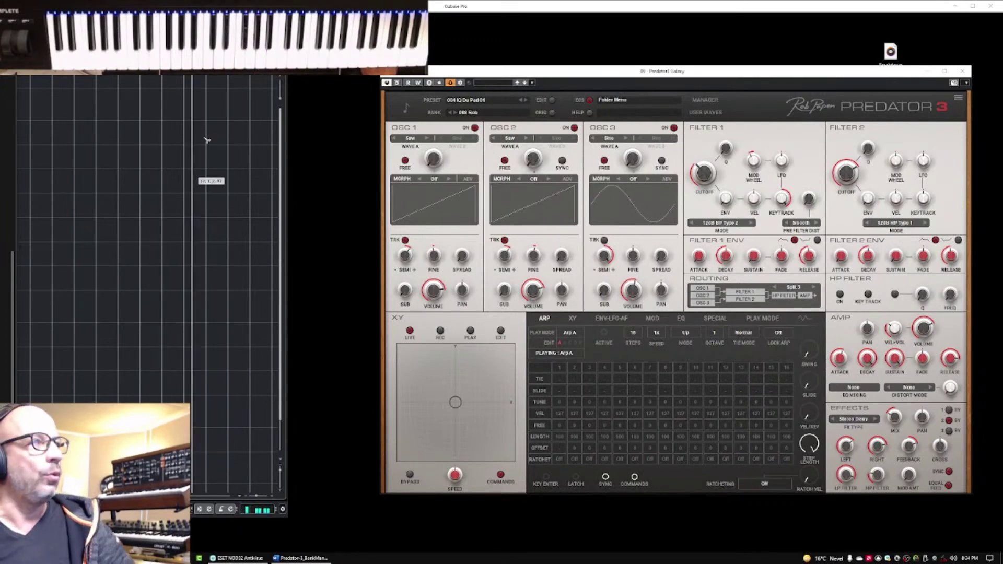
click(56, 89)
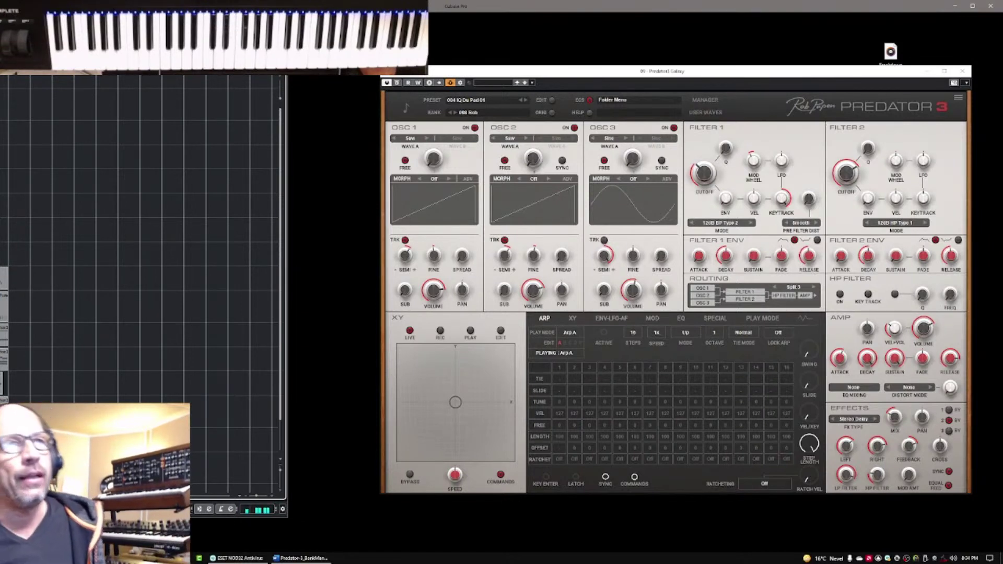
Switch off oscillators 1 and 2 and show the modulation matrix.
click(474, 128)
click(575, 128)
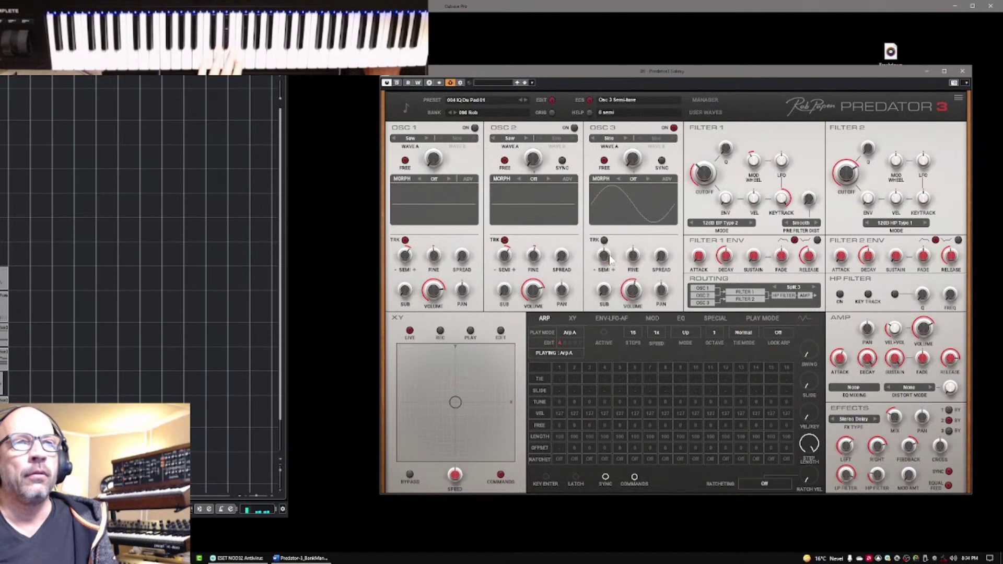
click(653, 319)
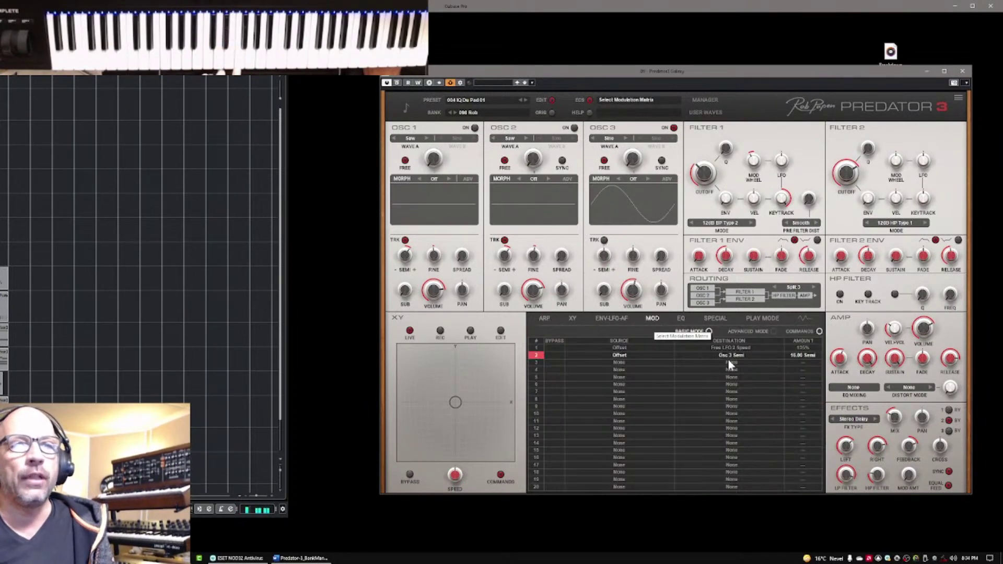
Reset modulation slot 1's amount to 100% and slot 2's to 0.00 semi, and set both sources to None.
click(802, 348)
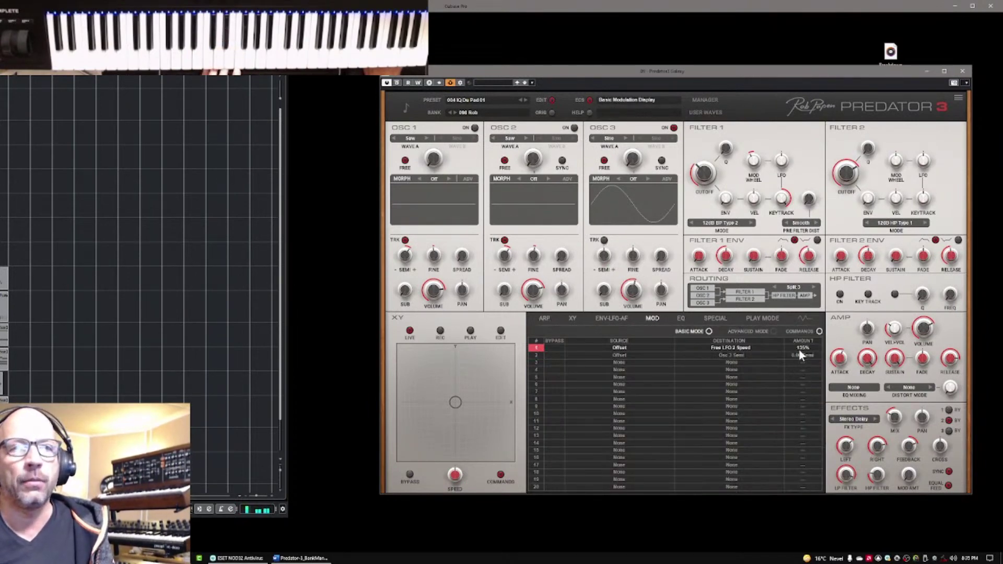
click(626, 359)
click(635, 356)
click(633, 347)
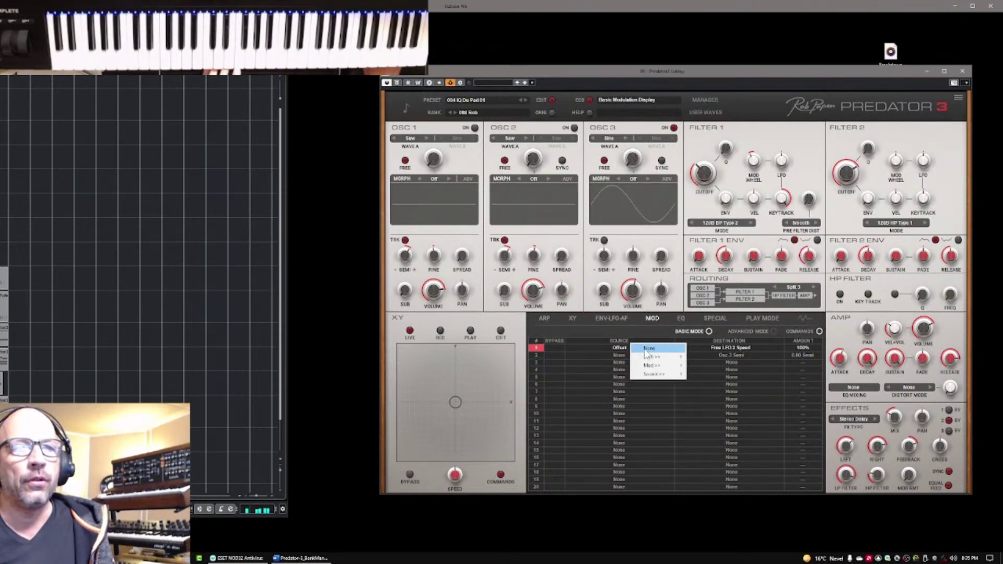
click(649, 348)
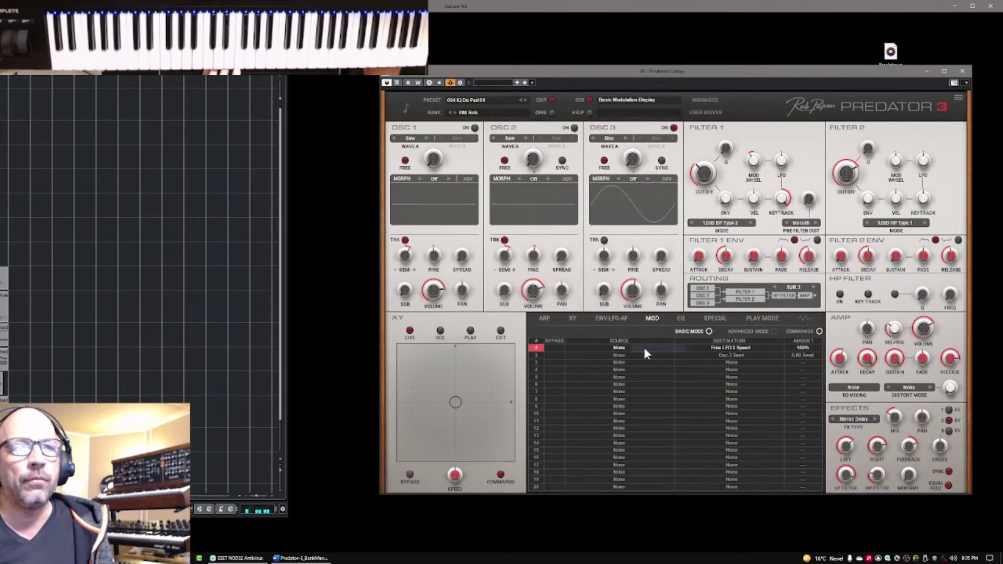
Clear all slots of the modulation matrix.
click(820, 334)
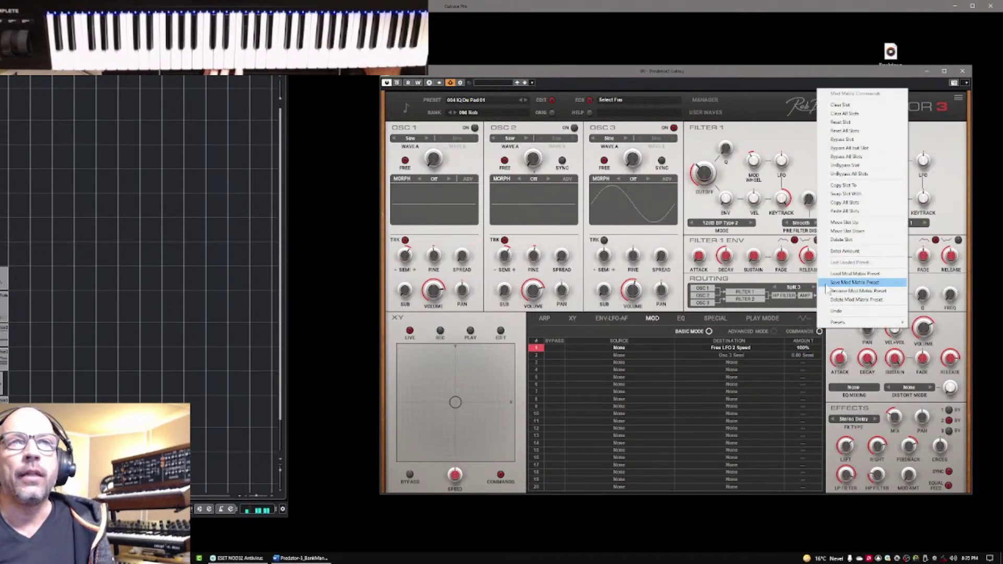
click(863, 114)
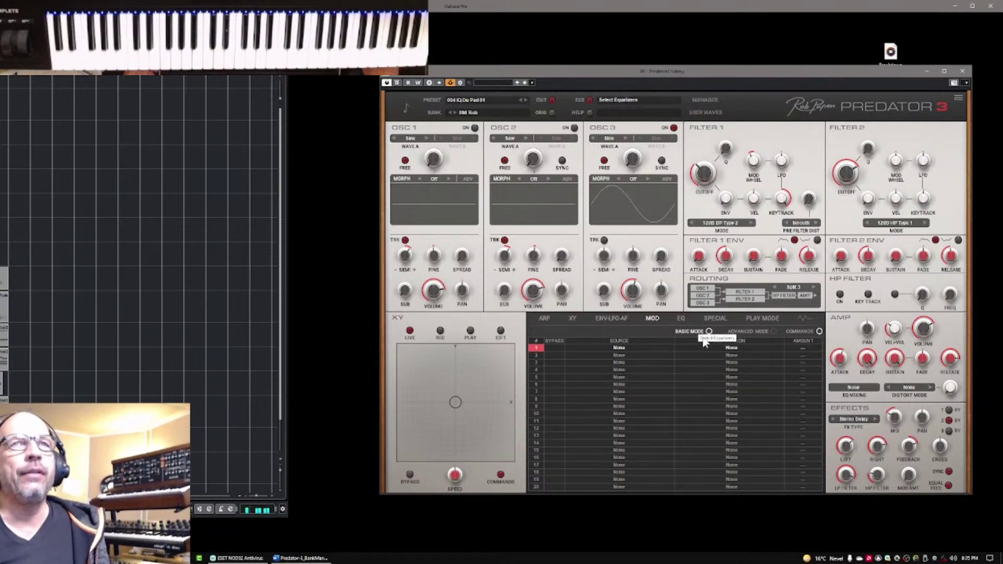
Copy filter 1's settings to filter 2 and set filter 2's mode to Bypass.
click(704, 131)
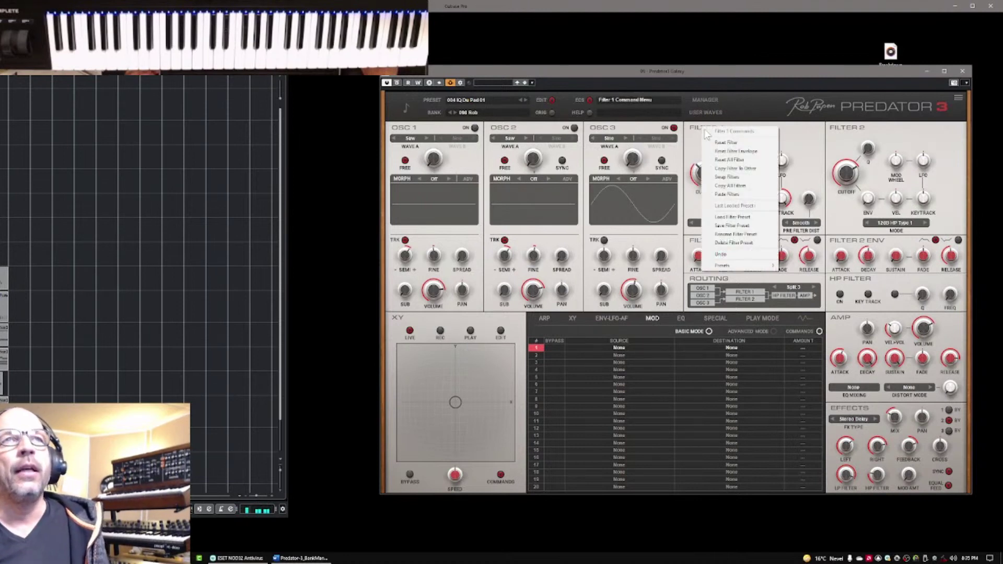
click(749, 168)
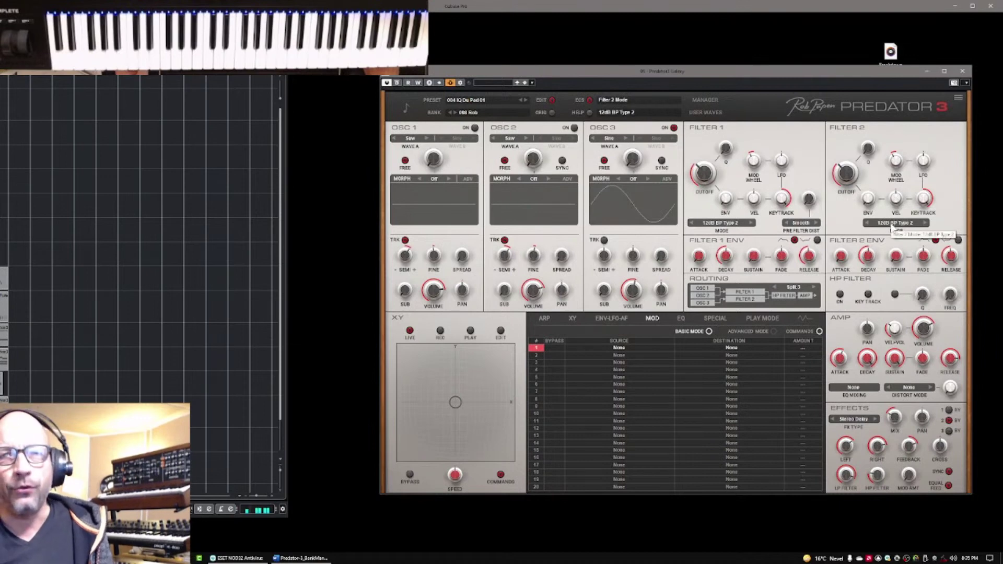
click(894, 228)
click(895, 219)
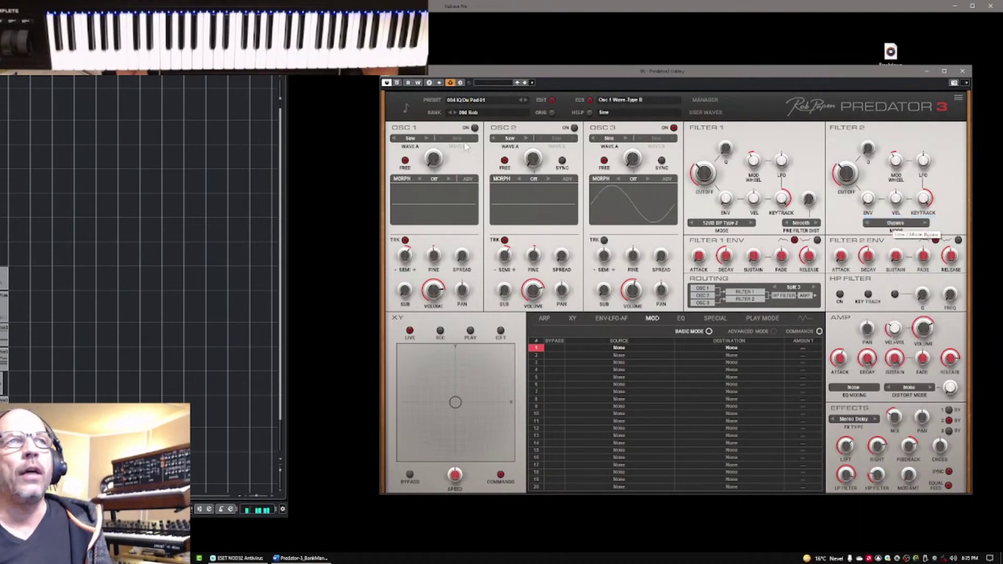
Start copying oscillator 2's settings to another oscillator.
click(506, 130)
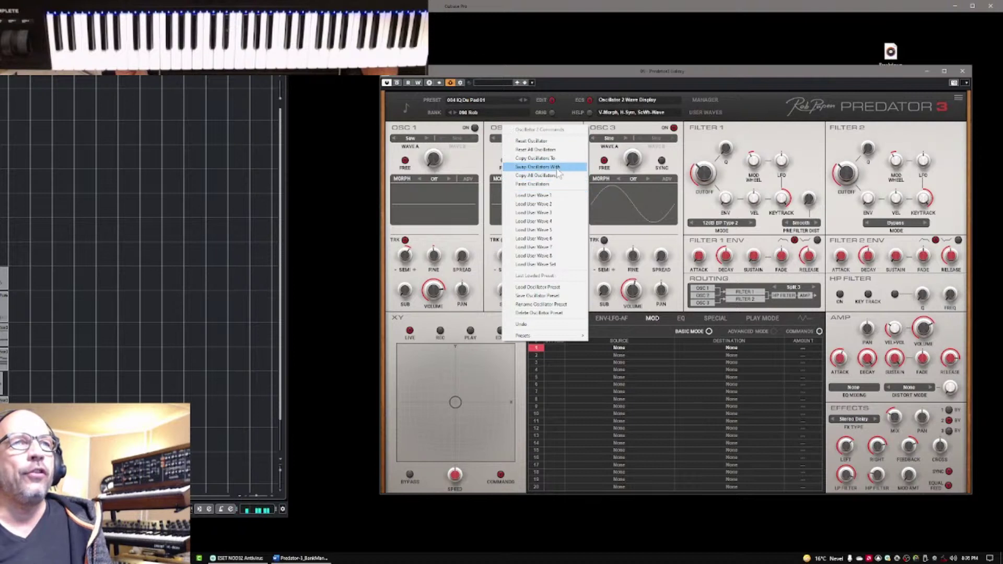
click(546, 158)
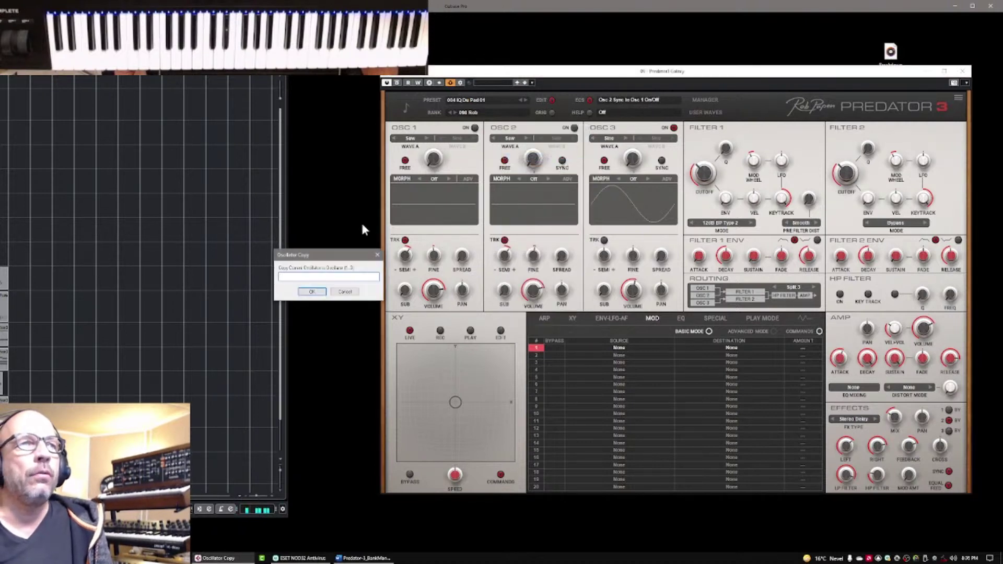
Copy the current oscillator's settings to OSC 3, and switch OSC 3 on with the Vox 2 waveform.
drag(349, 254, 815, 250)
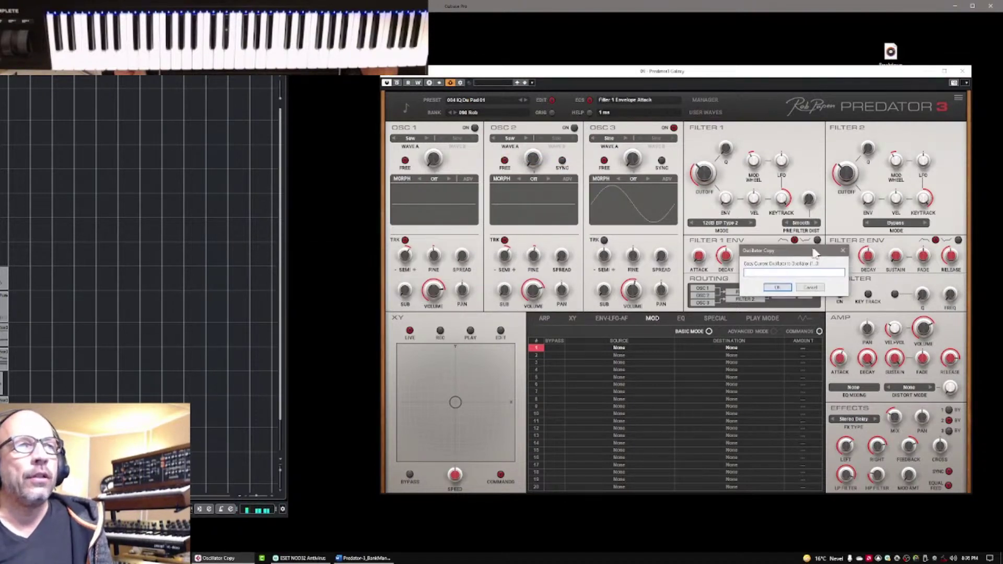
click(783, 290)
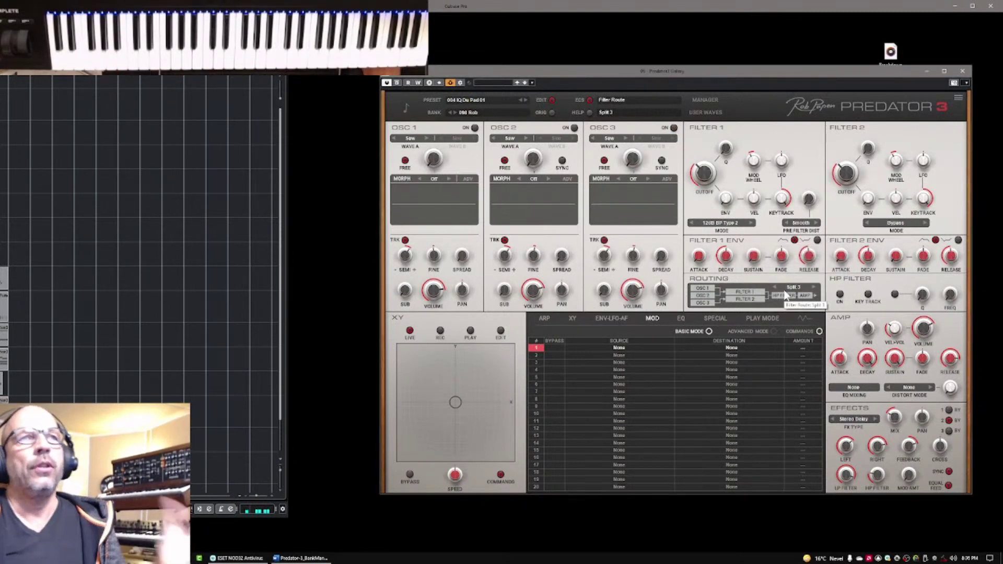
click(610, 139)
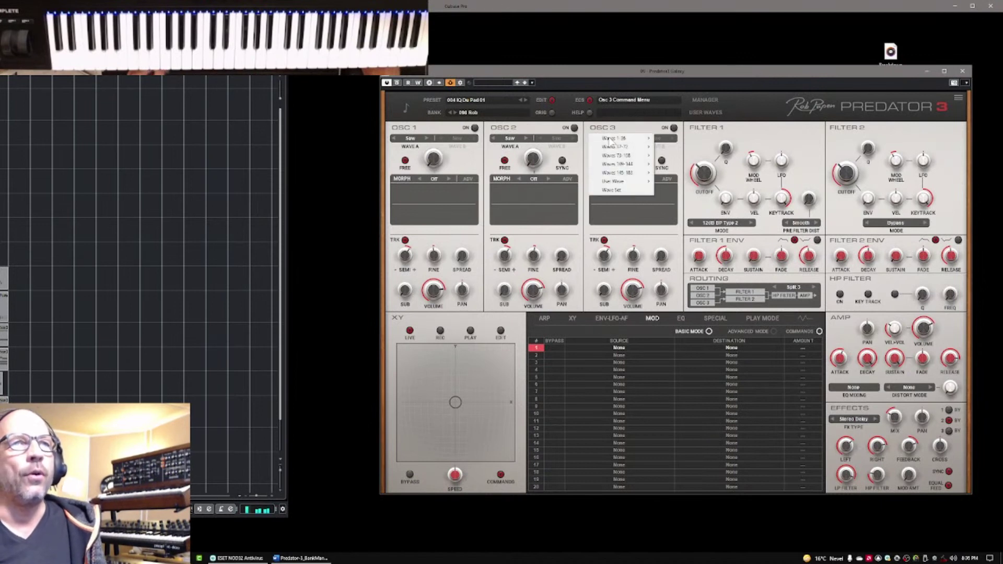
mouse_move(611, 139)
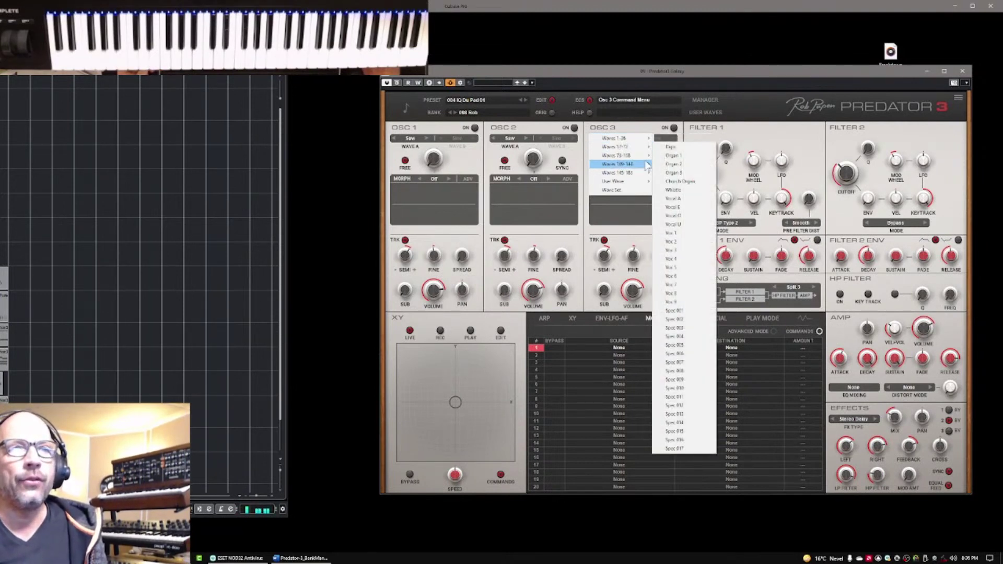
mouse_move(647, 156)
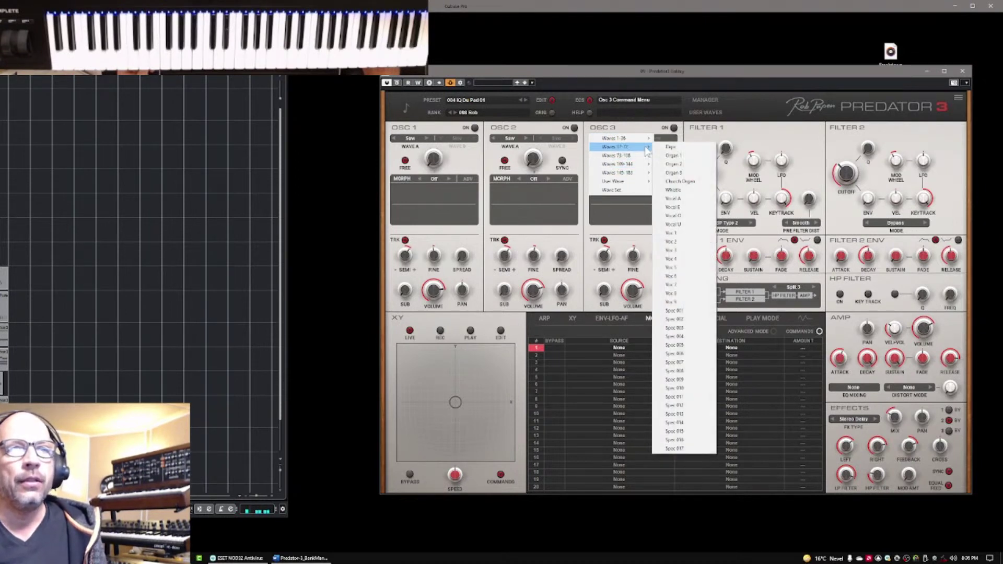
click(674, 242)
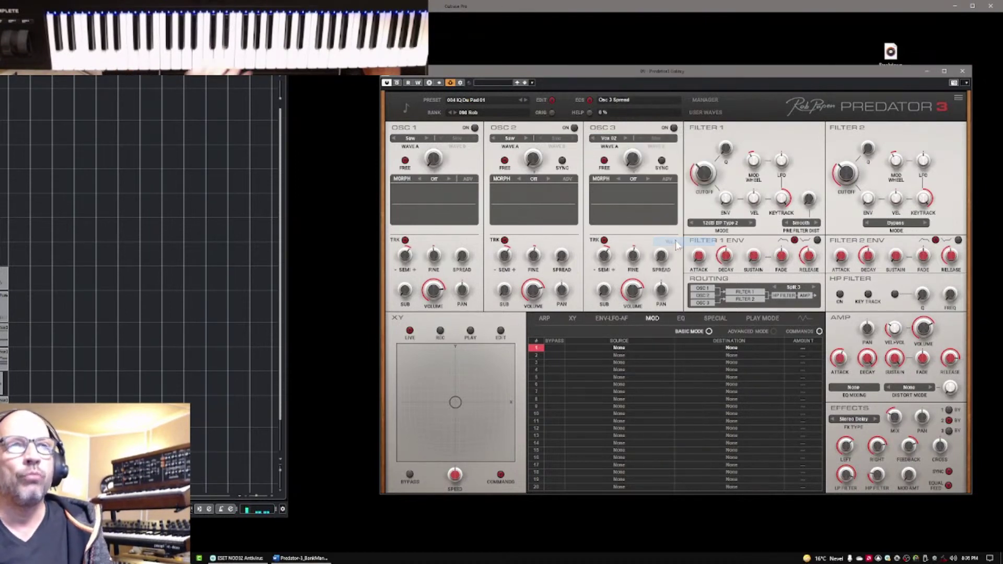
click(673, 128)
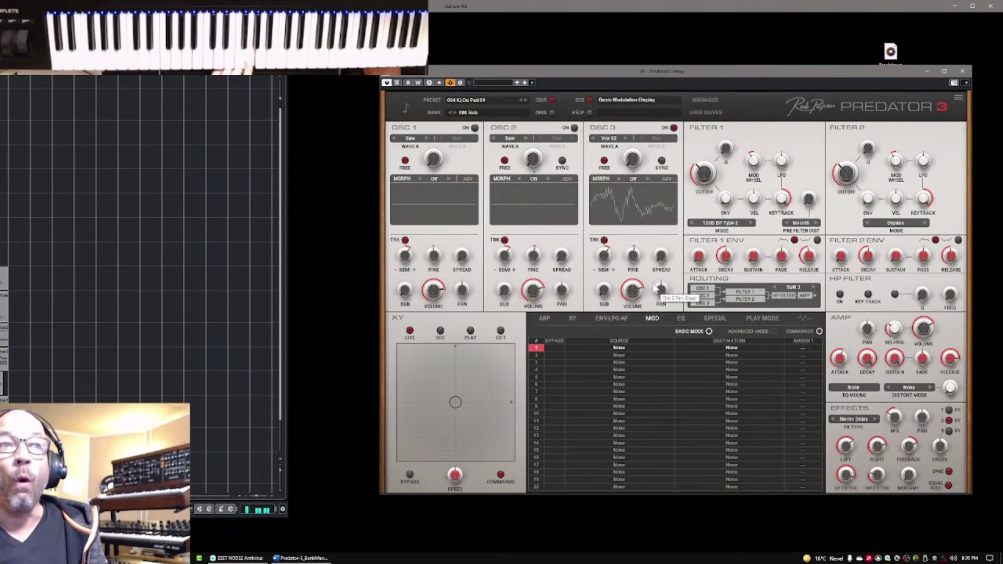
Reset the modulation amounts of Free LFO 2 and Free LFO 3 to zero, and lower Free LFO 2's speed.
click(601, 321)
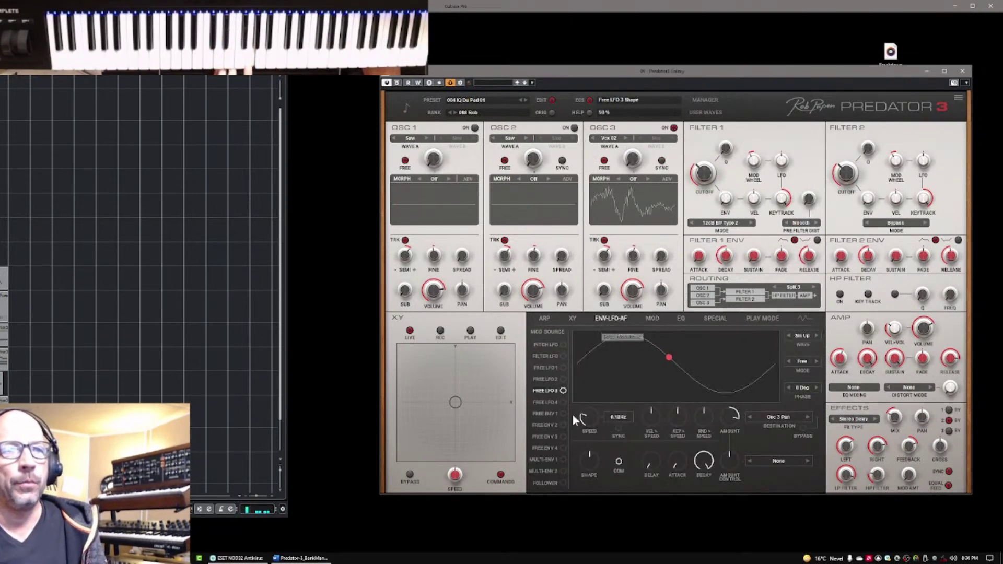
click(563, 379)
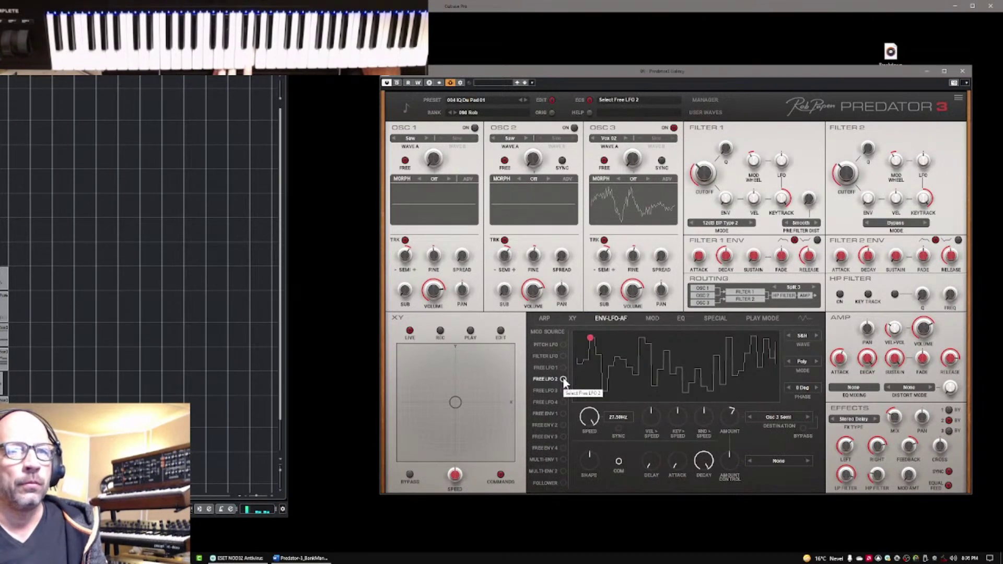
double_click(731, 423)
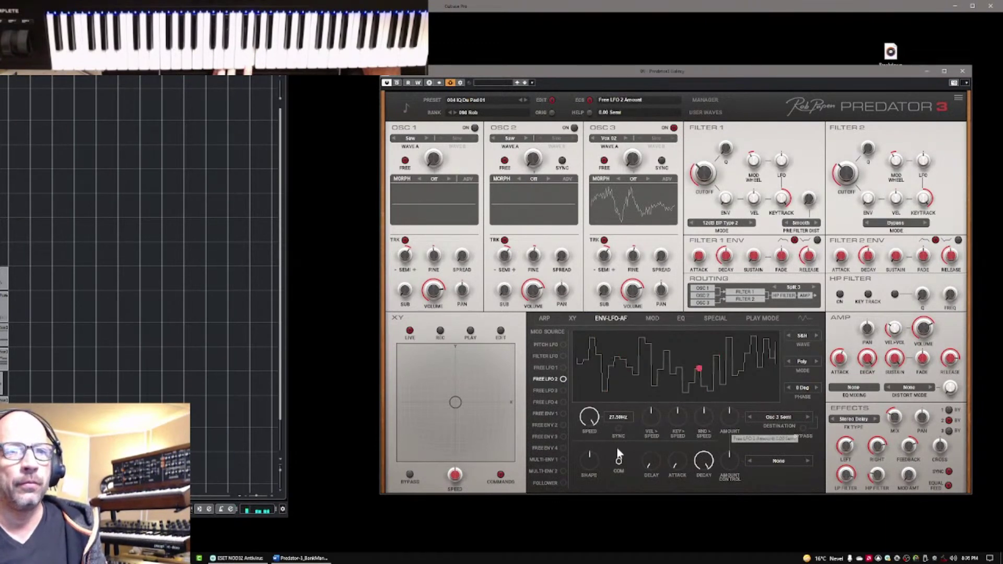
drag(591, 421, 610, 484)
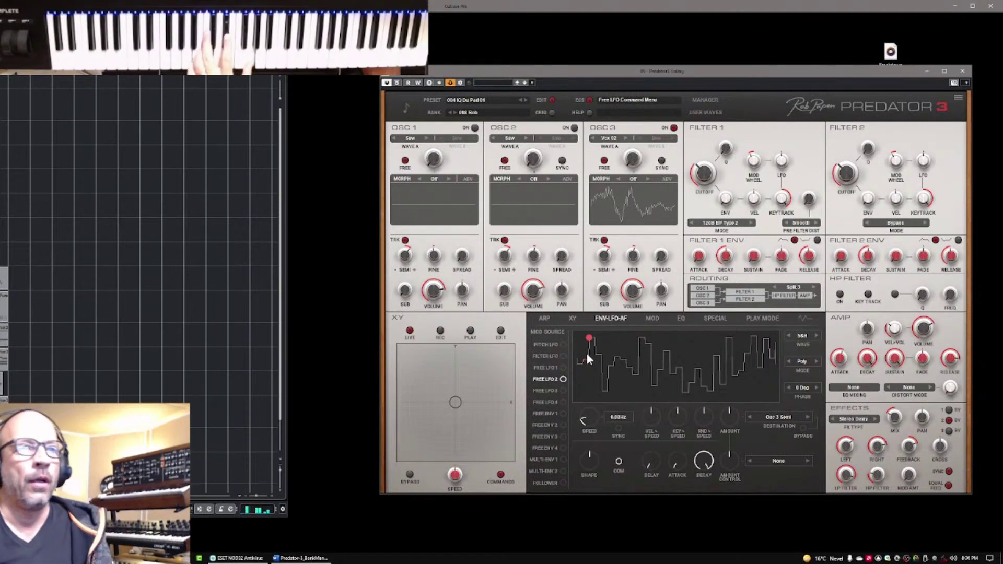
click(566, 390)
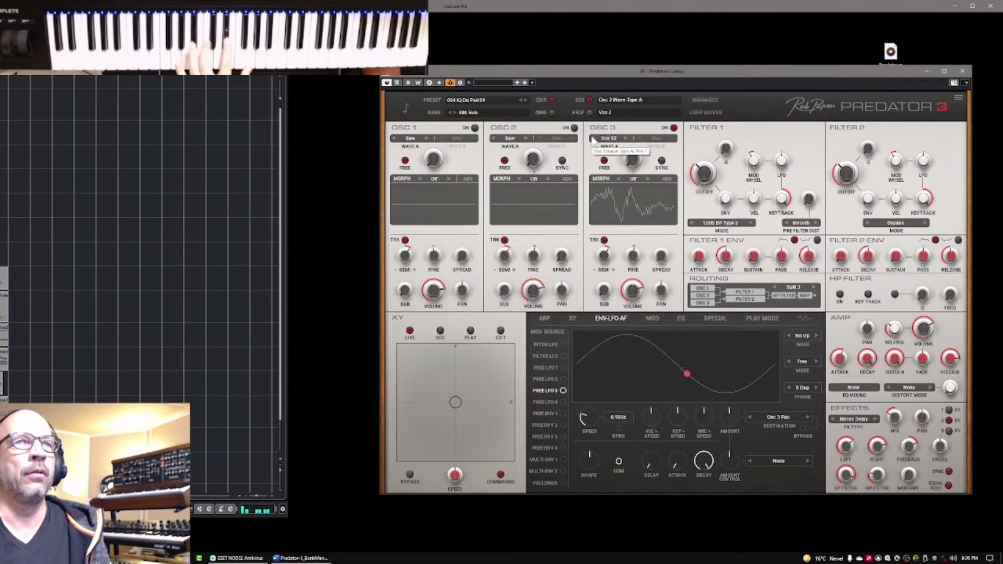
Raise OSC 3's spread and set the unison mode to 3, with the unison delay at zero.
drag(661, 255, 682, 223)
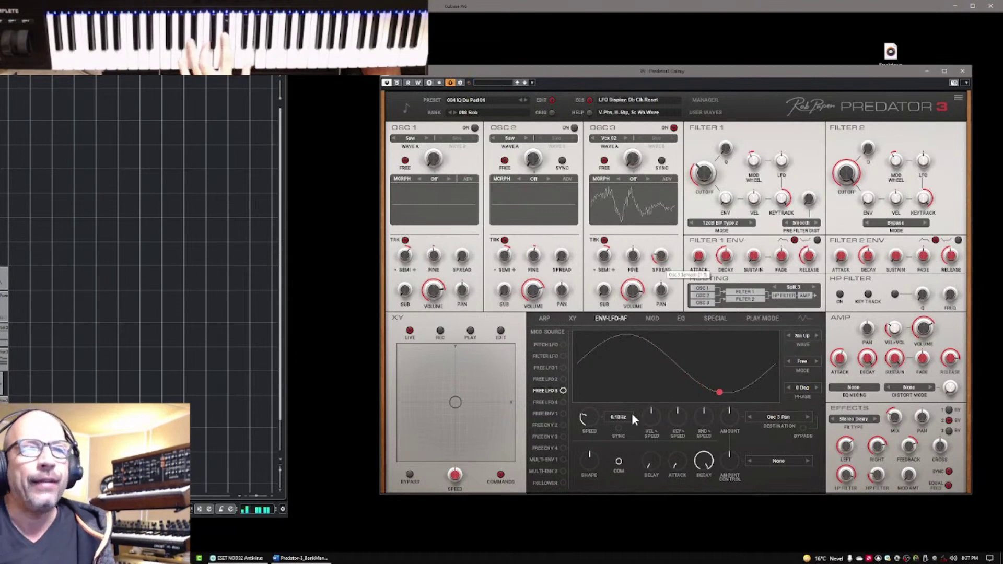
click(762, 320)
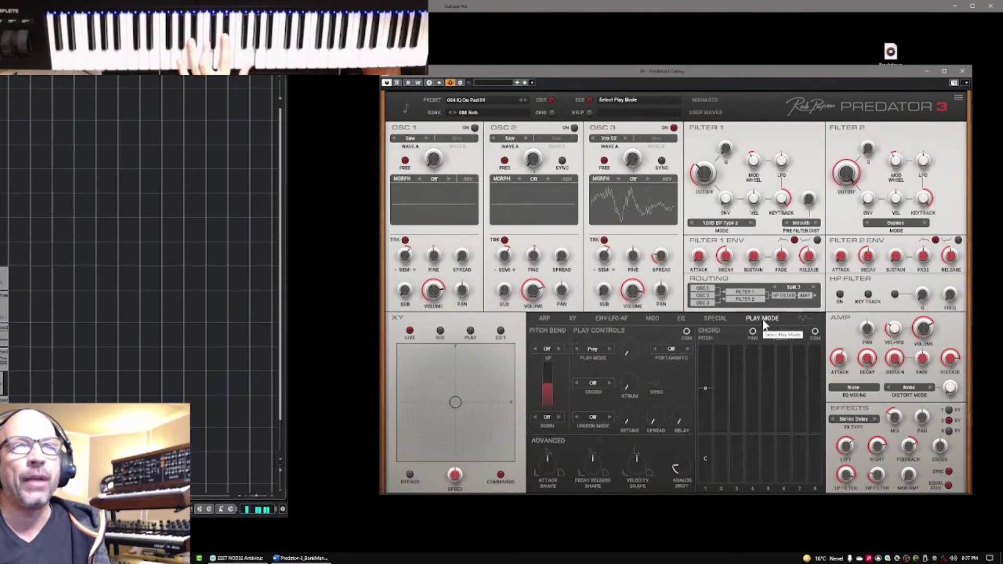
click(593, 418)
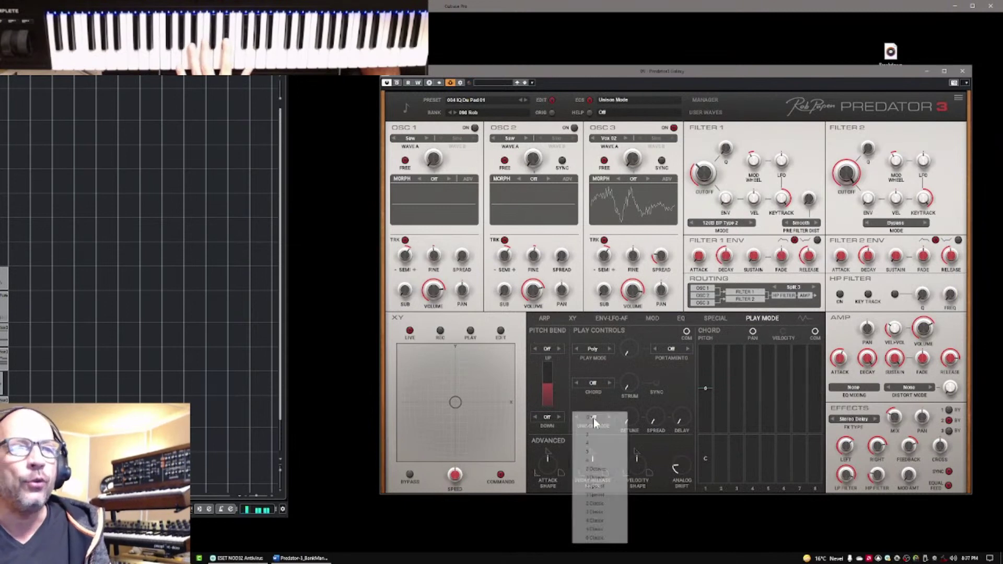
click(600, 434)
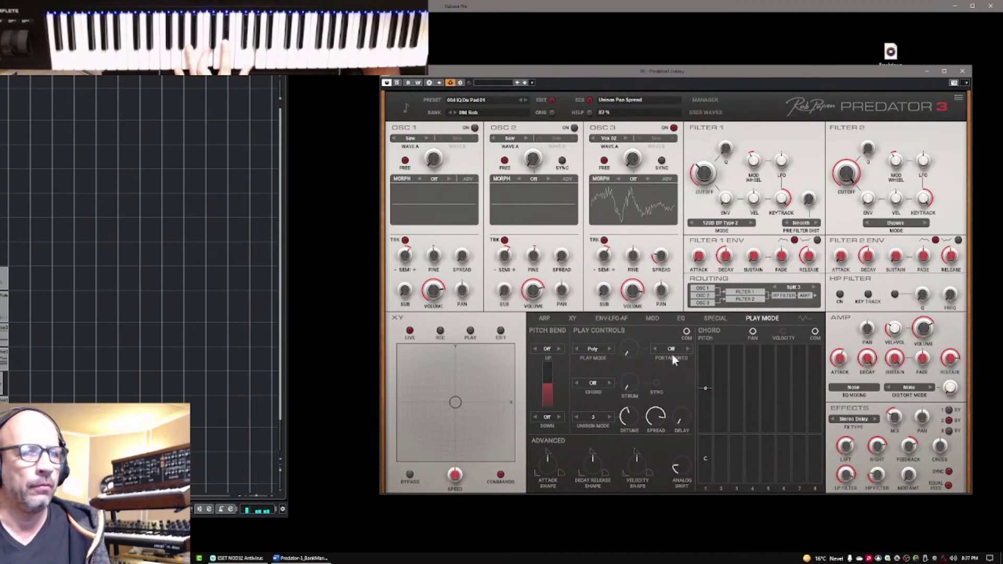
drag(682, 420, 686, 396)
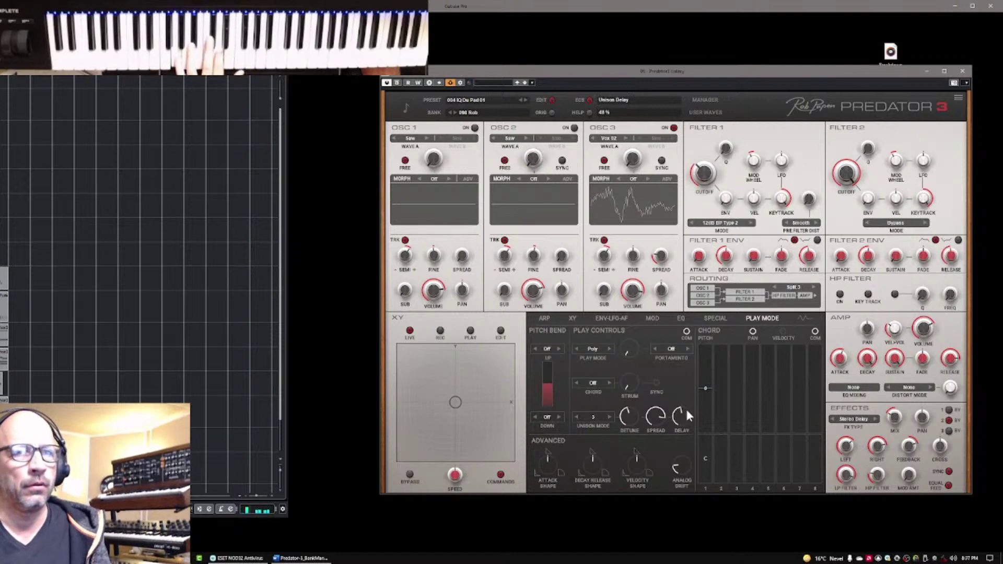
drag(686, 409, 693, 415)
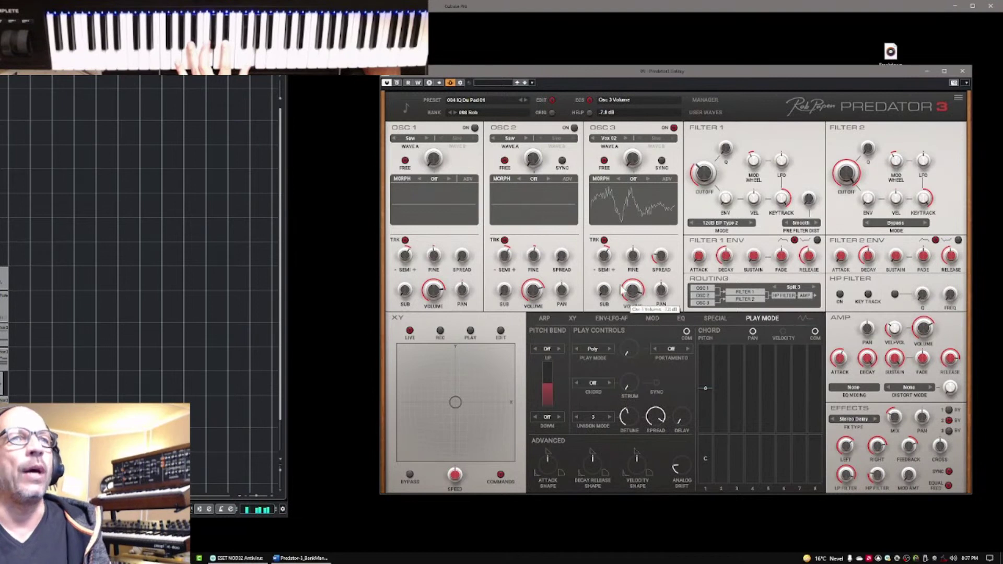
Switch on OSC 1 and OSC 2, listening to them without OSC 3 and with OSC 3 back on.
click(675, 128)
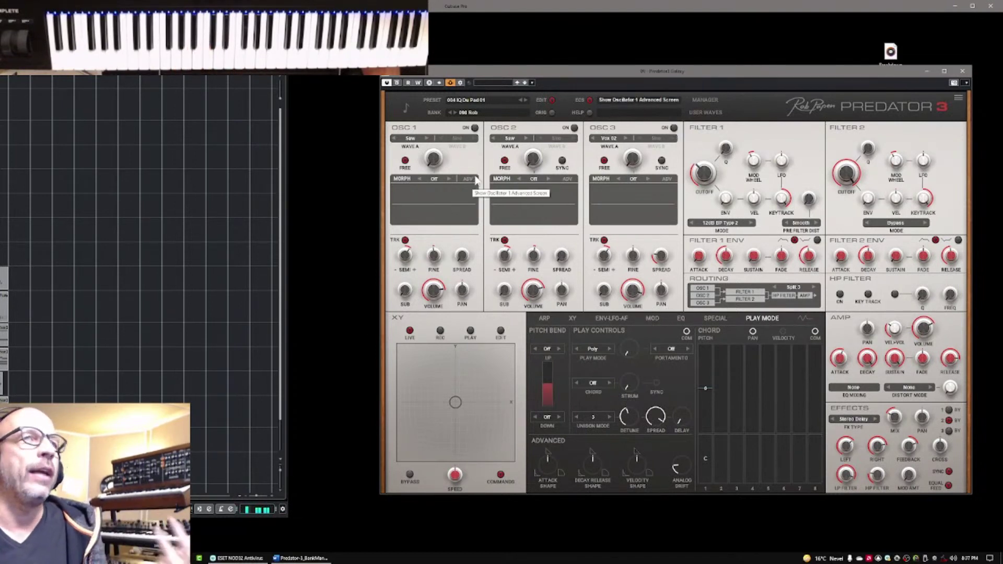
click(477, 128)
click(475, 128)
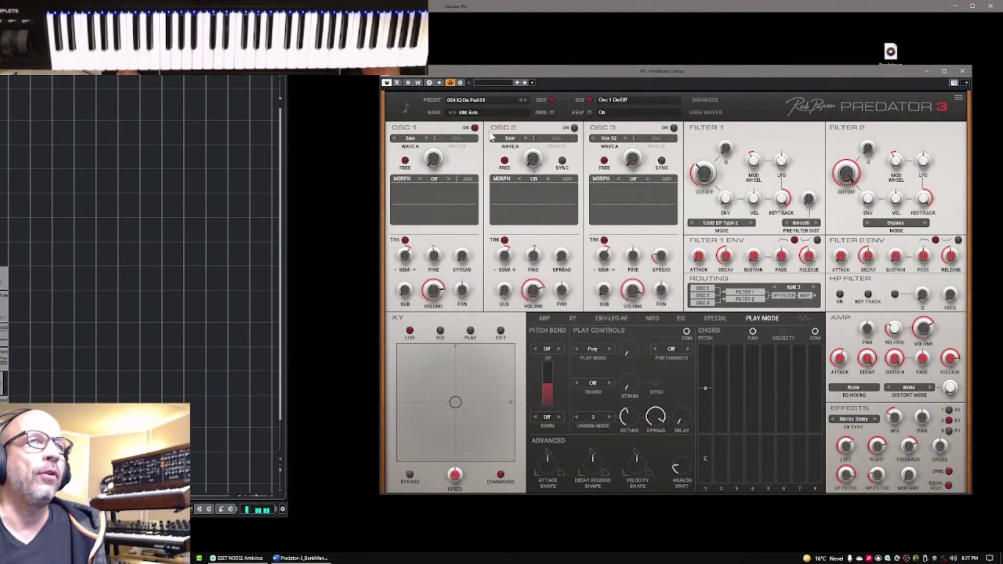
click(575, 128)
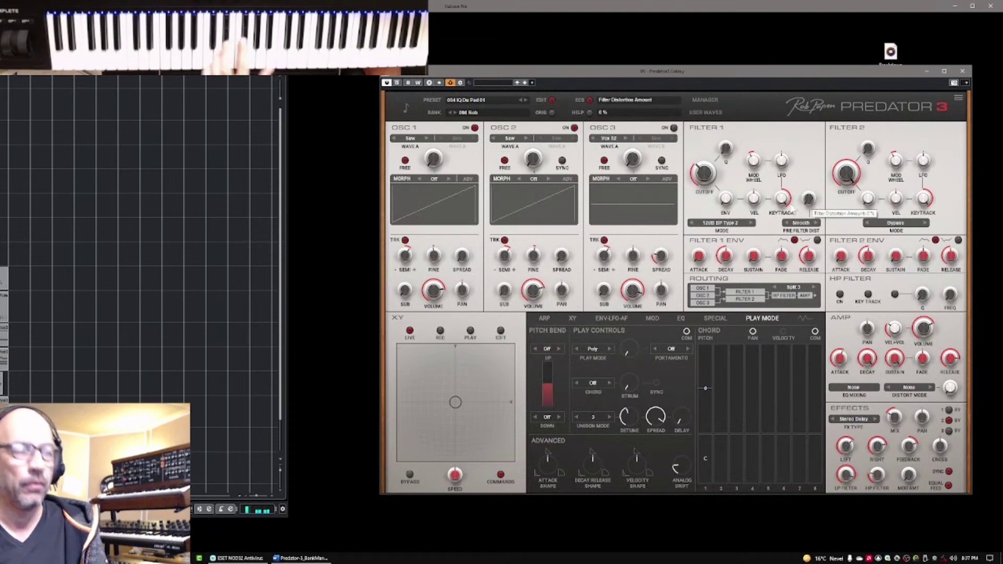
click(674, 128)
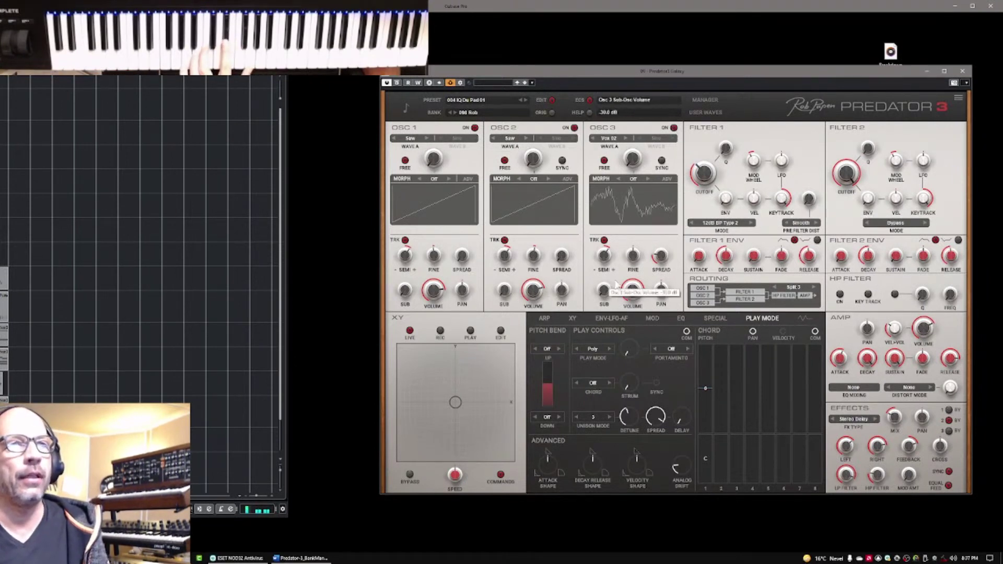
Rebalance the oscillator mix by raising OSC 3's volume and lowering the volumes of OSC 1 and OSC 2.
drag(653, 360, 646, 360)
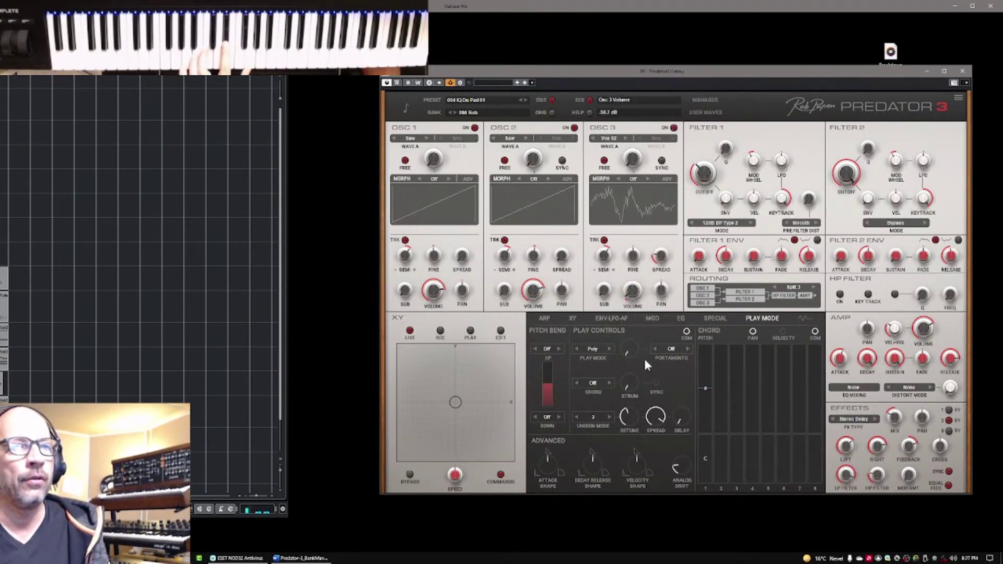
drag(635, 291, 640, 283)
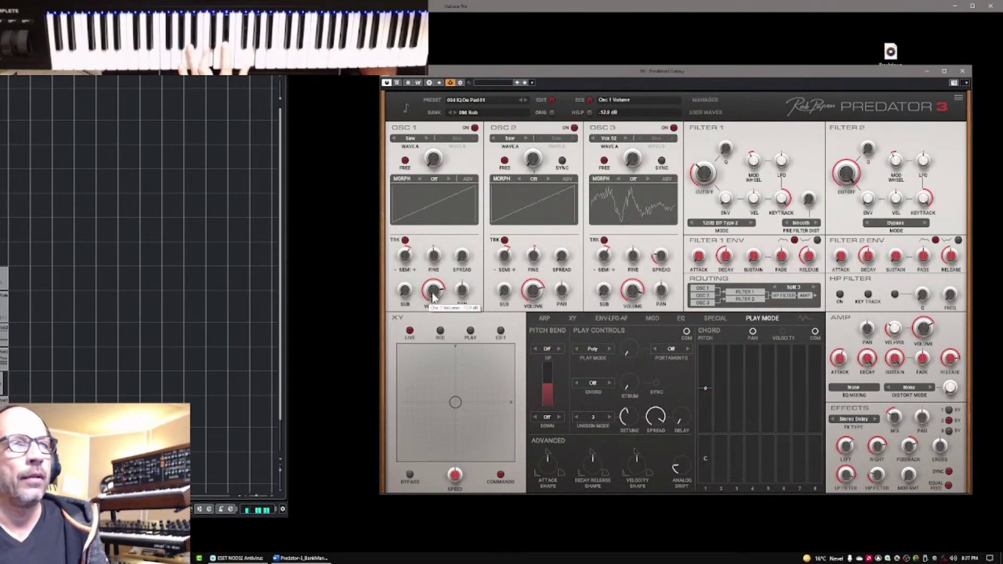
drag(433, 297, 437, 304)
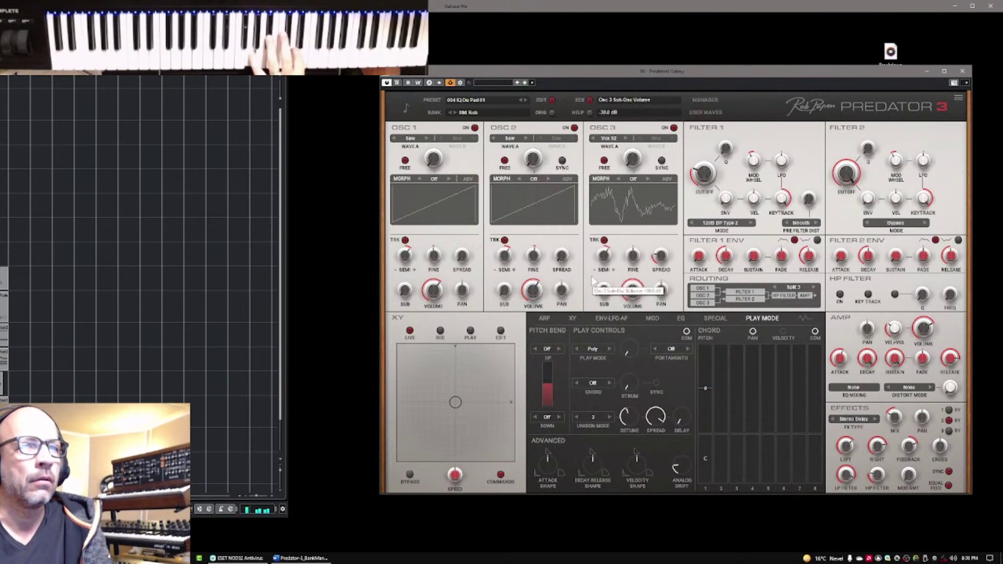
Step OSC 3's waveform through the vocal waves up to Vox 5 and settle on Vox 4.
click(627, 139)
click(627, 139)
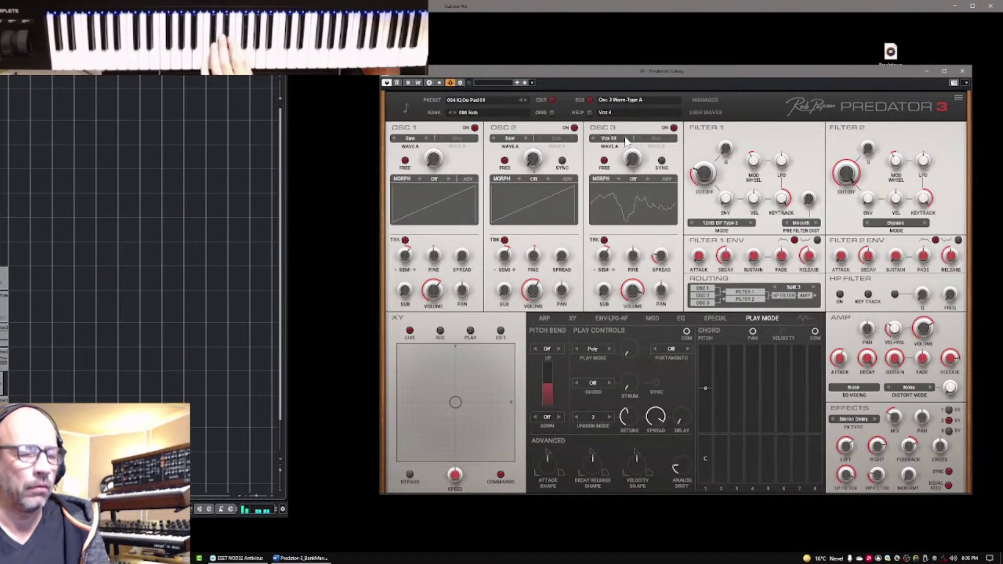
click(627, 139)
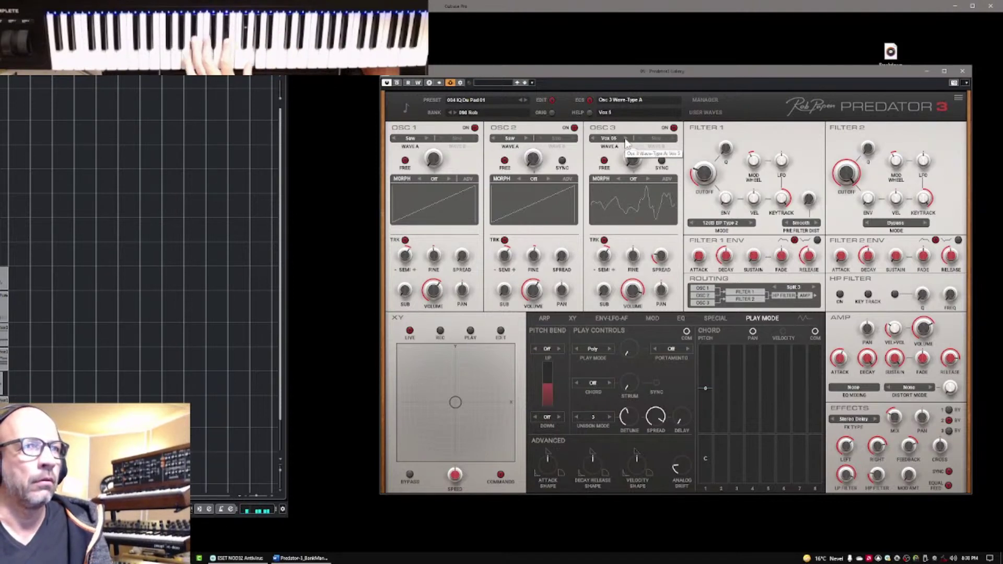
click(593, 139)
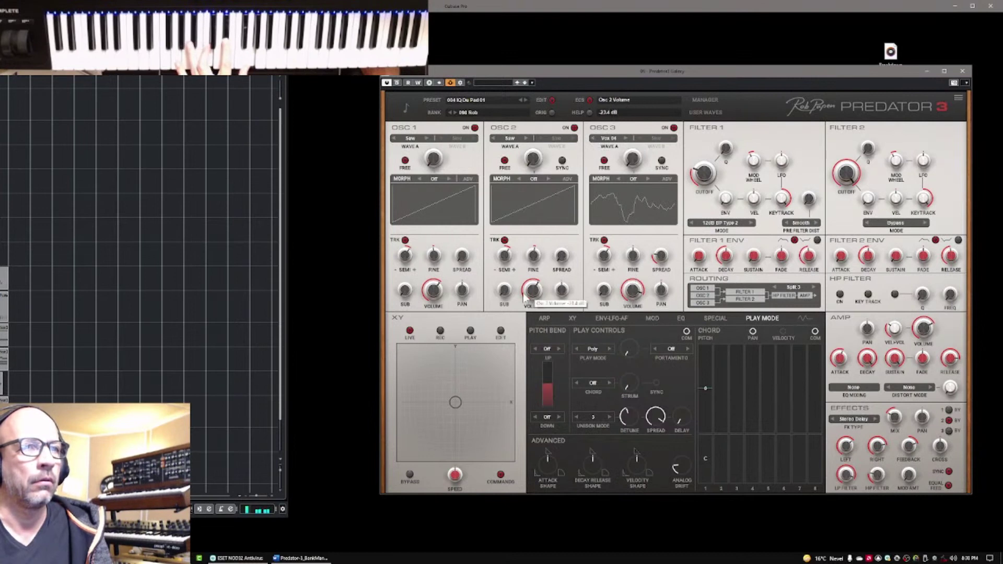
Turn down the volumes of OSC 2 and OSC 1 to compare the blend, and bring both back up.
drag(533, 290, 547, 383)
drag(434, 291, 456, 364)
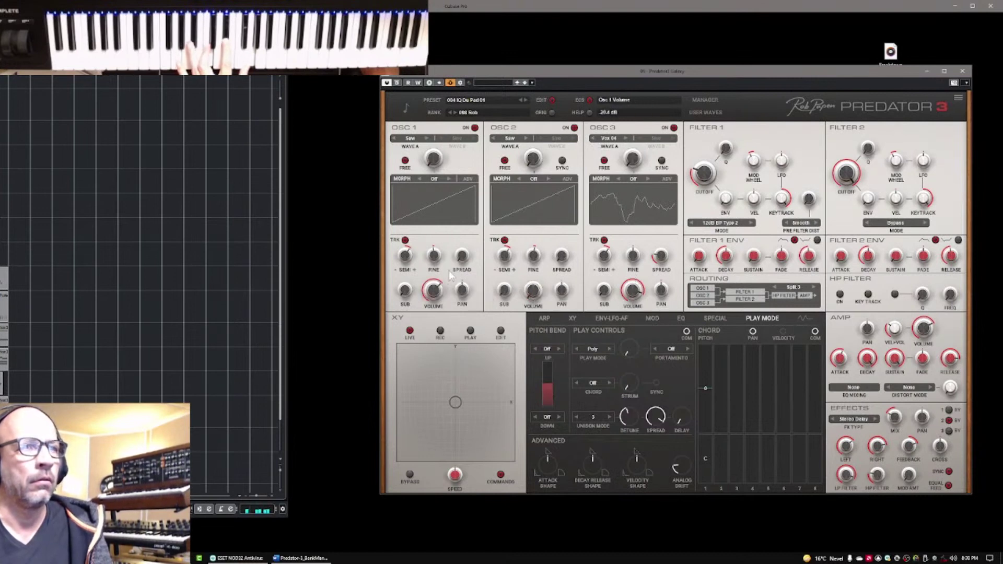
drag(434, 291, 445, 318)
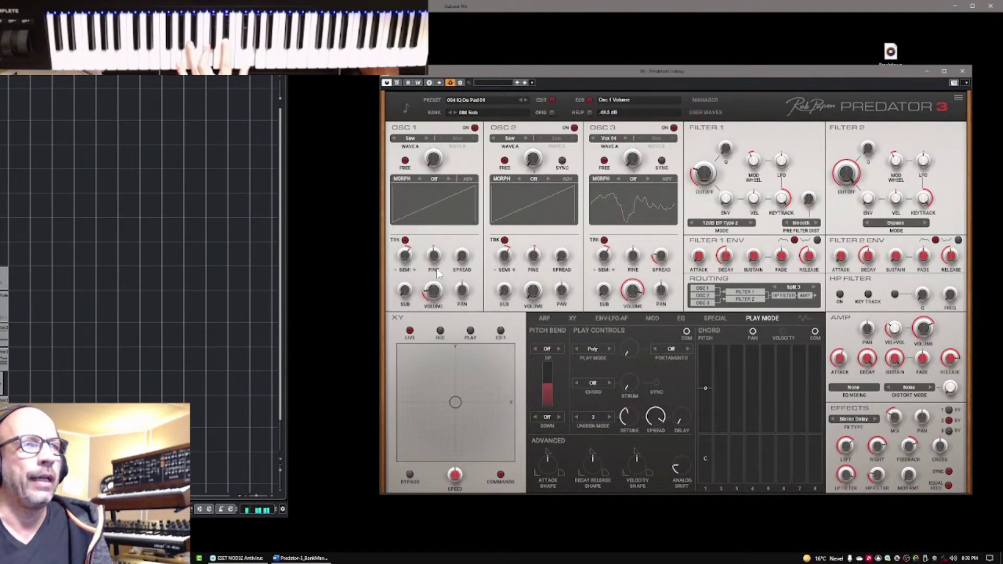
drag(533, 290, 546, 251)
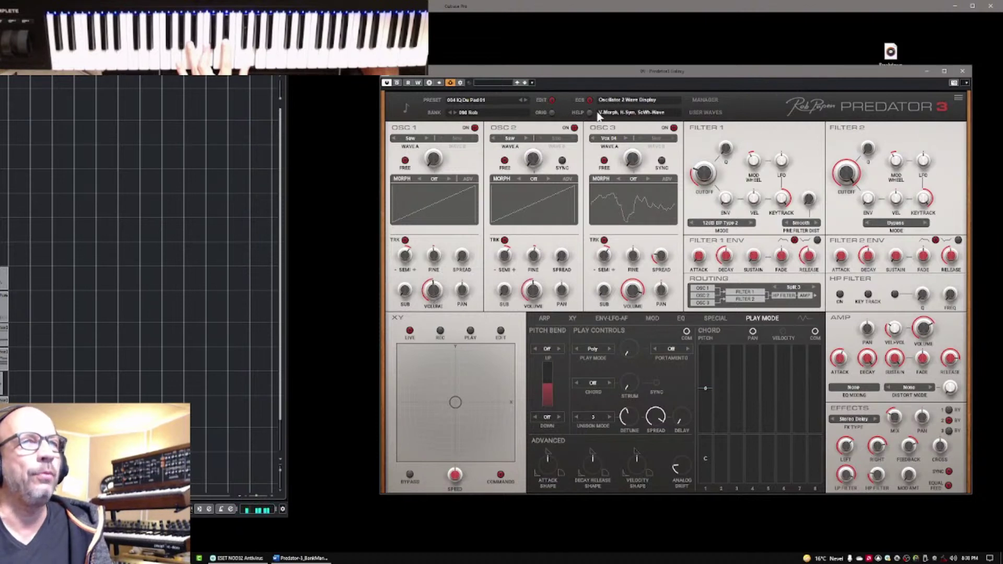
Switch off OSC 2 and OSC 1, and set OSC 3's waveform to Vox 5.
click(575, 128)
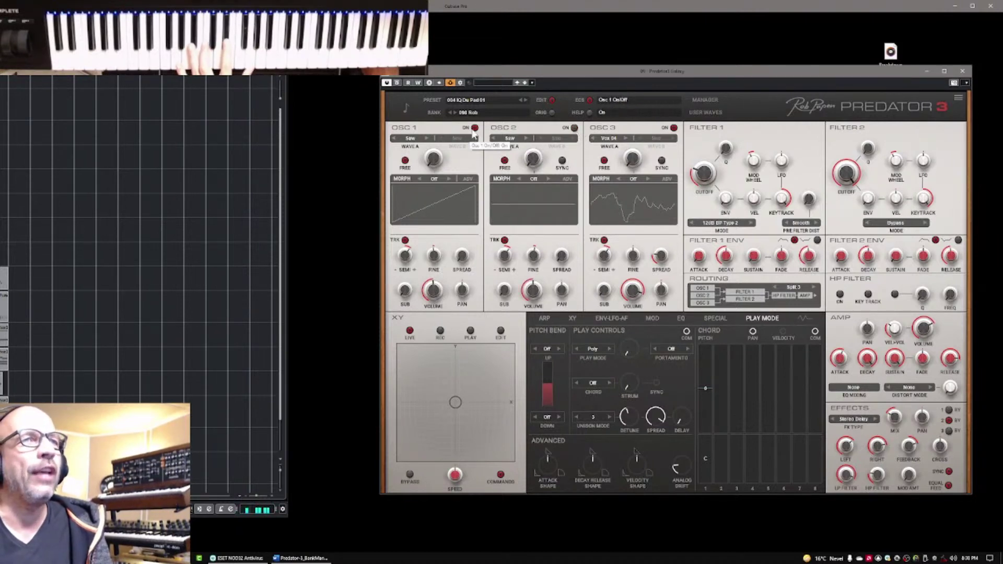
click(474, 127)
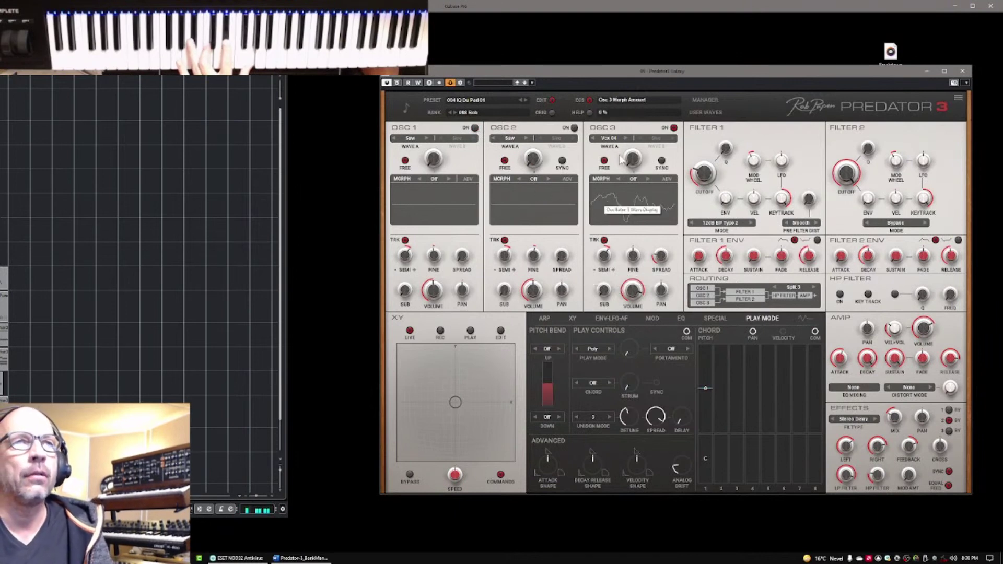
click(626, 139)
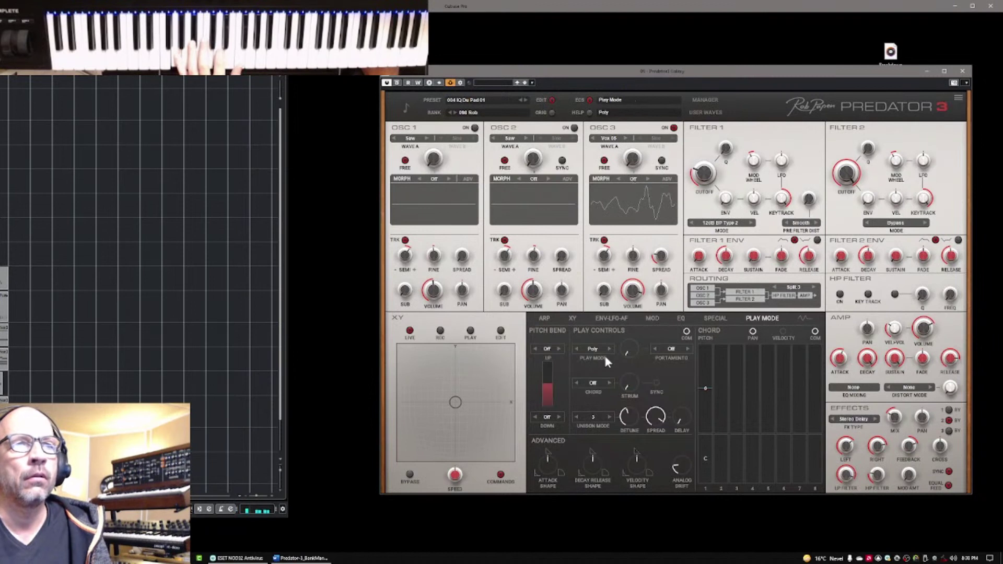
Set Free LFO 2's wave to Sin Up and raise its speed to a vibrato-like rate.
click(648, 318)
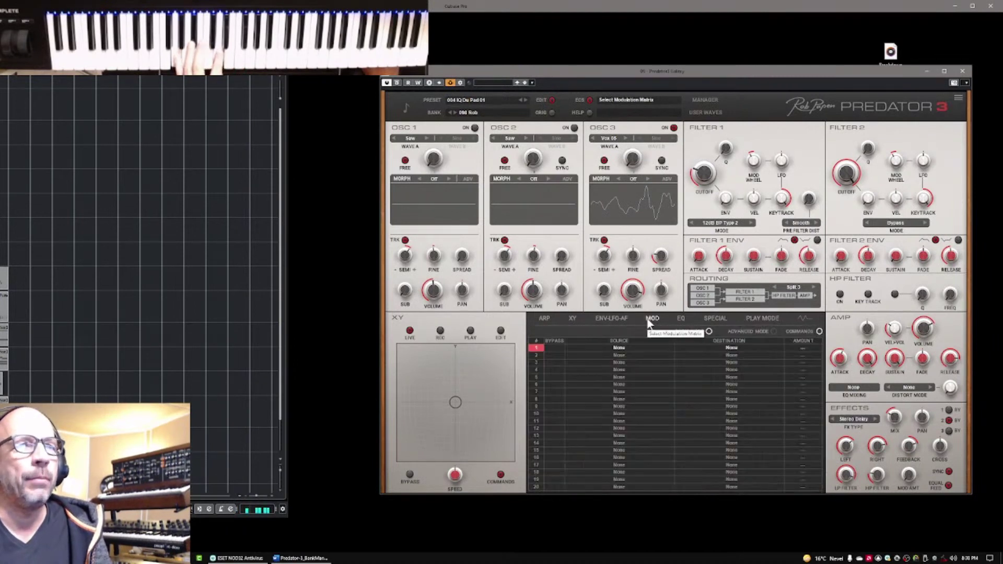
click(609, 319)
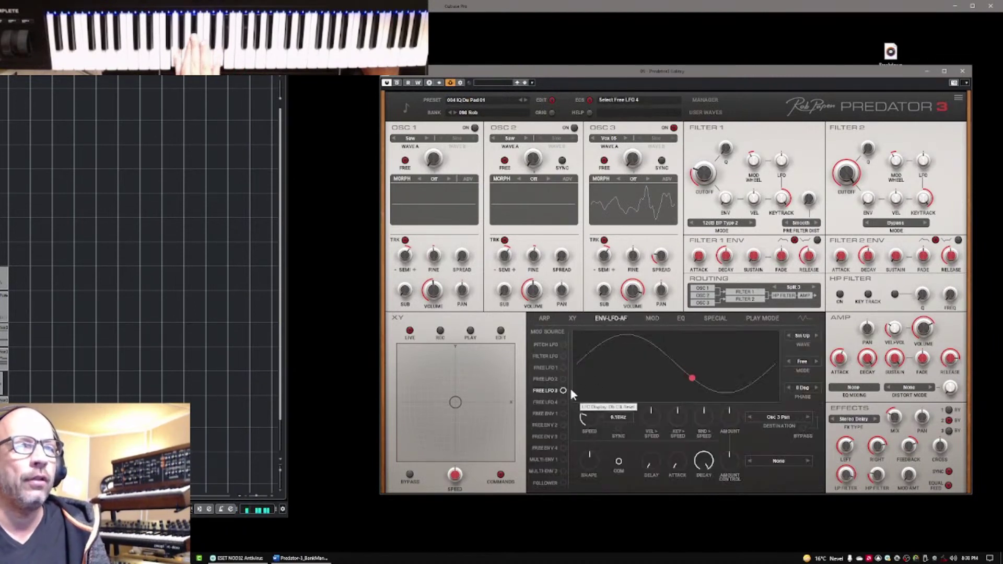
click(563, 402)
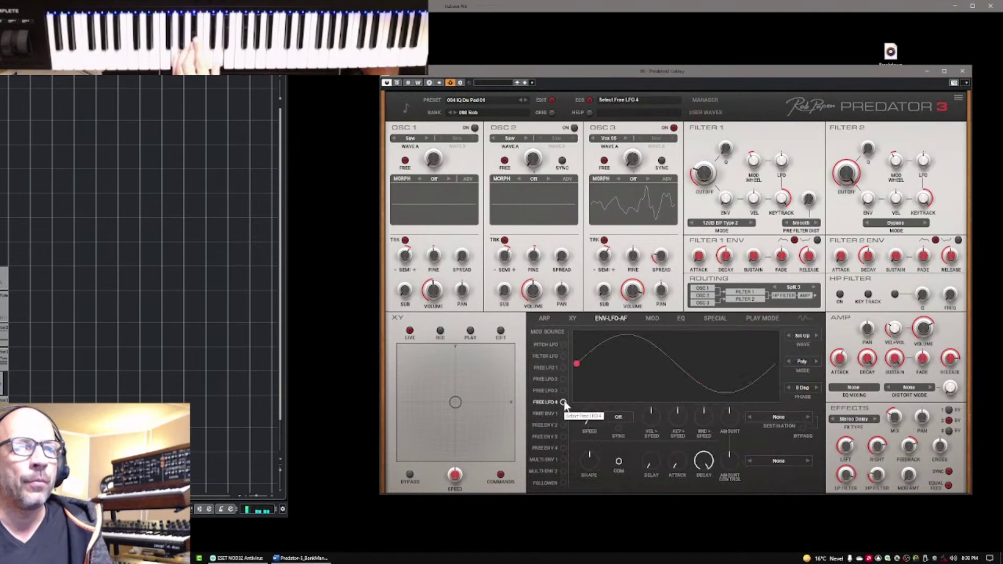
click(563, 377)
click(802, 336)
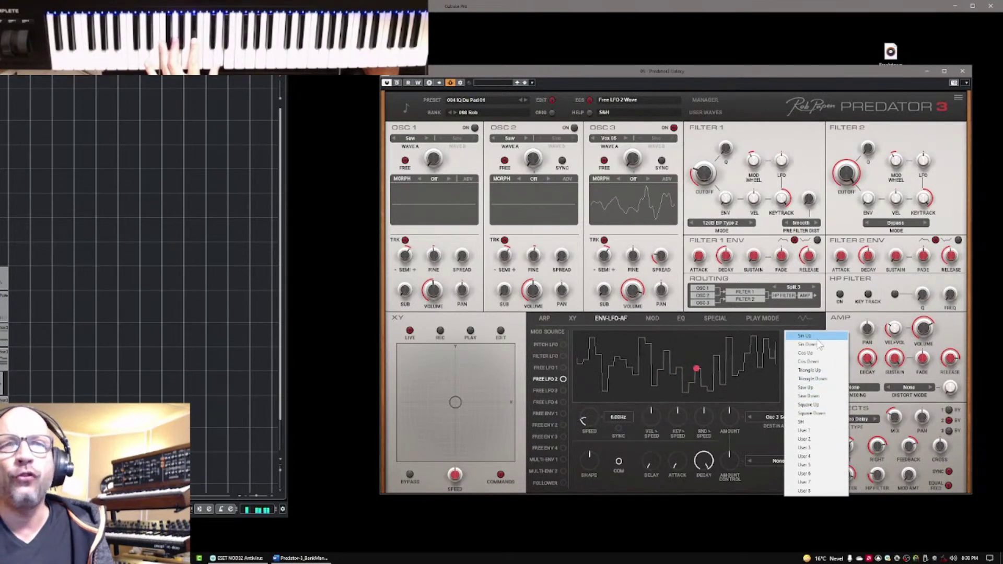
click(817, 337)
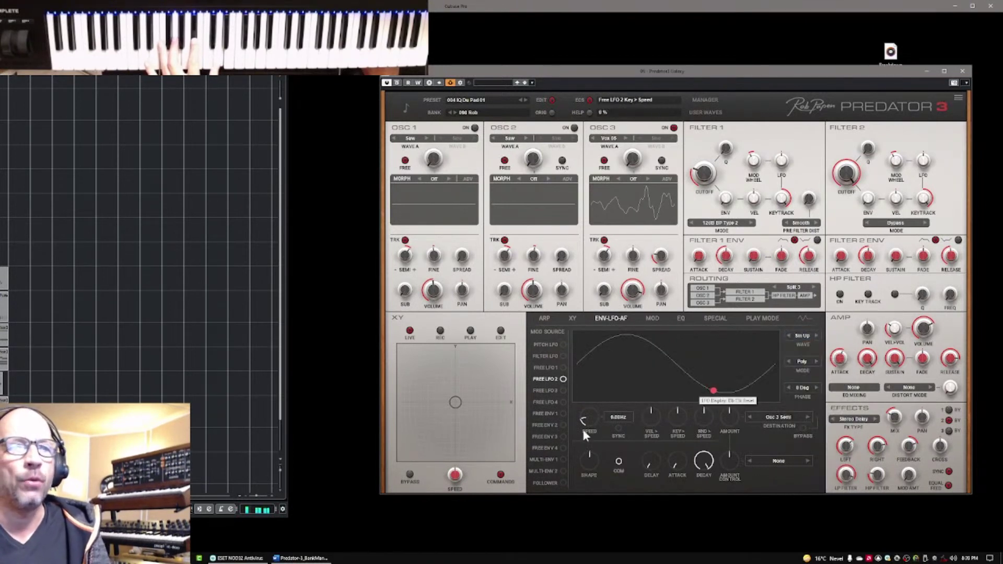
drag(582, 427, 601, 372)
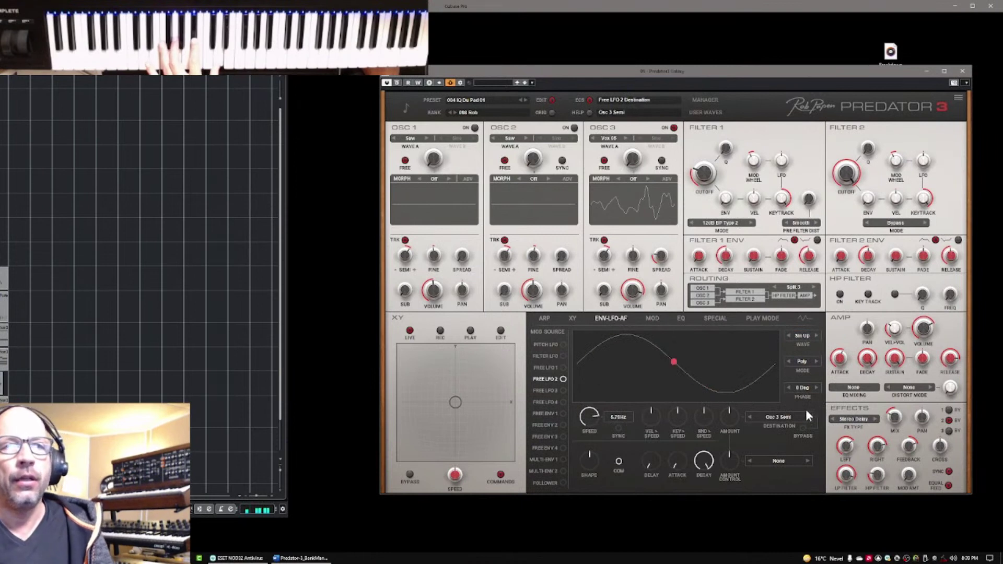
Assign Free LFO 2 to Osc 3 Fine and adjust its modulation amount and speed.
click(766, 419)
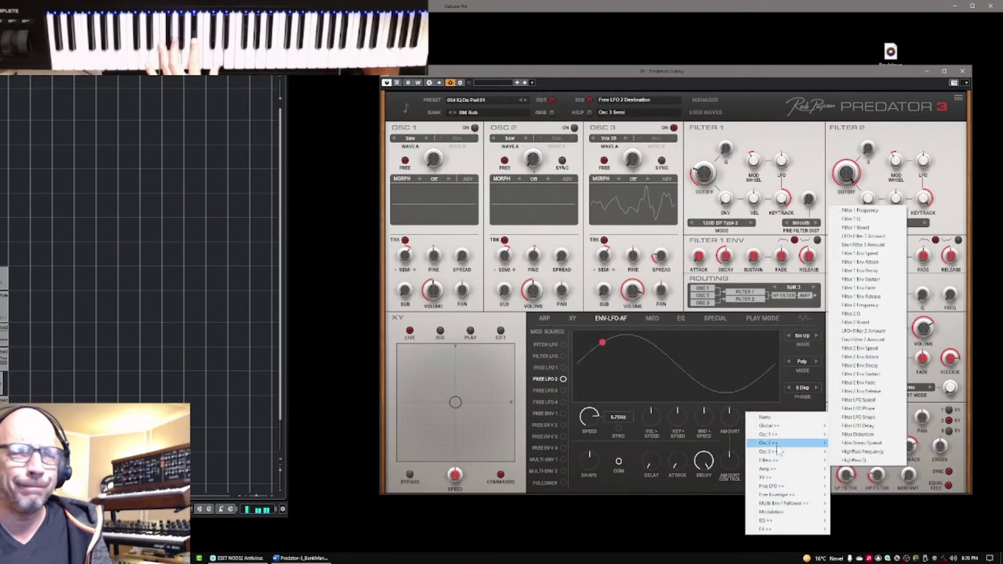
mouse_move(785, 452)
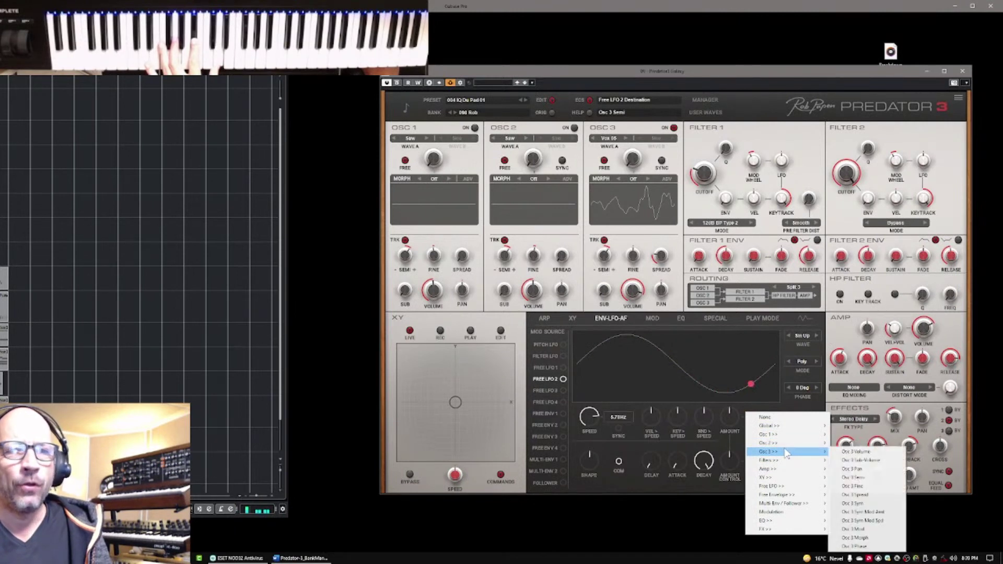
click(858, 488)
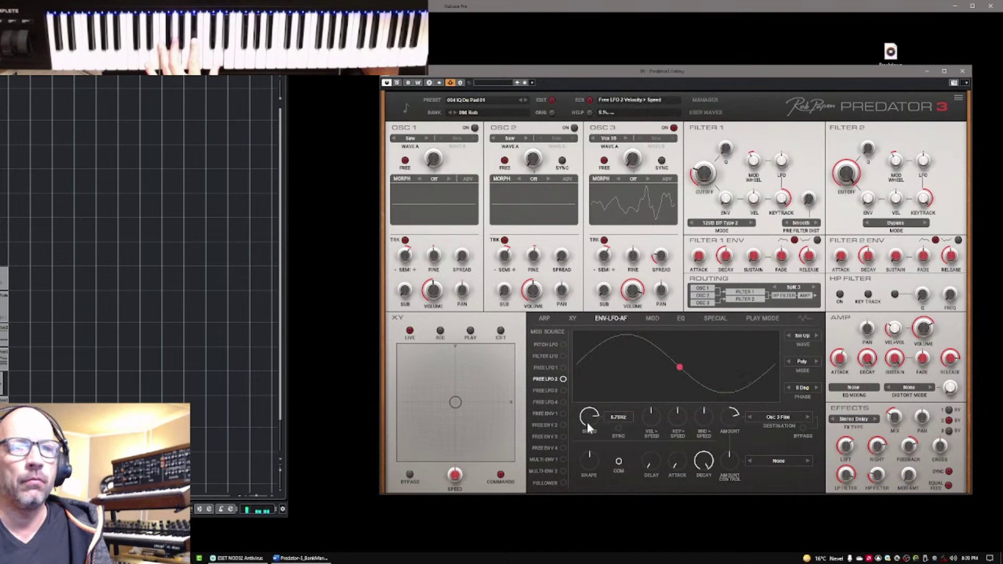
scroll(588, 413, up, 2)
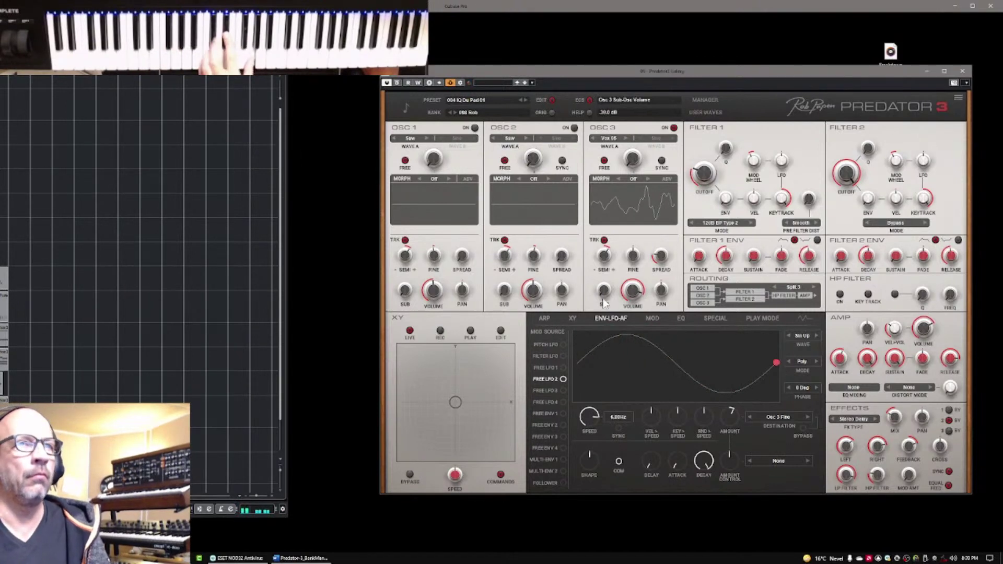
Step OSC 3's waveform down through the vocal waves to Vocal A and switch OSC 1 and OSC 2 back on.
click(593, 139)
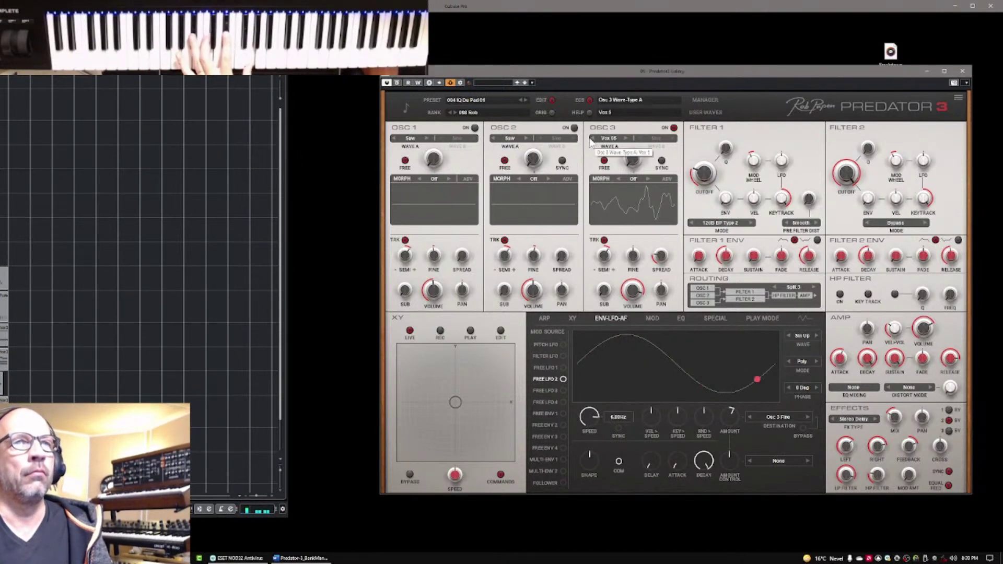
click(592, 139)
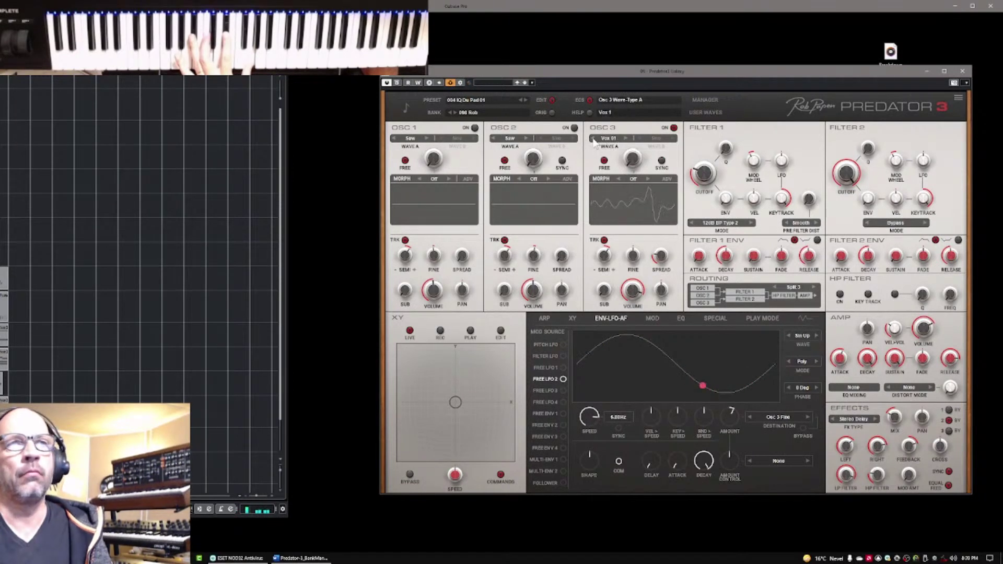
click(594, 138)
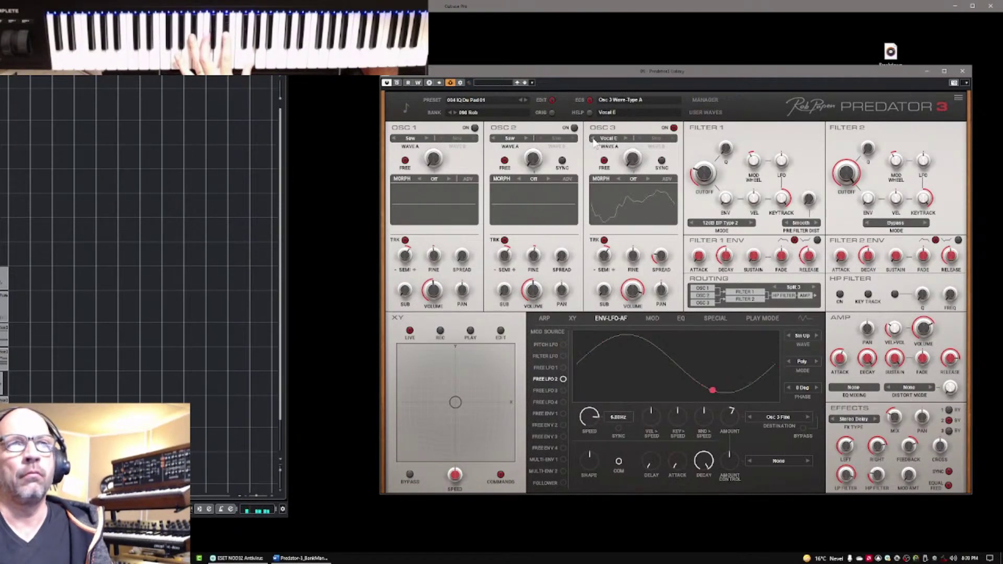
click(593, 139)
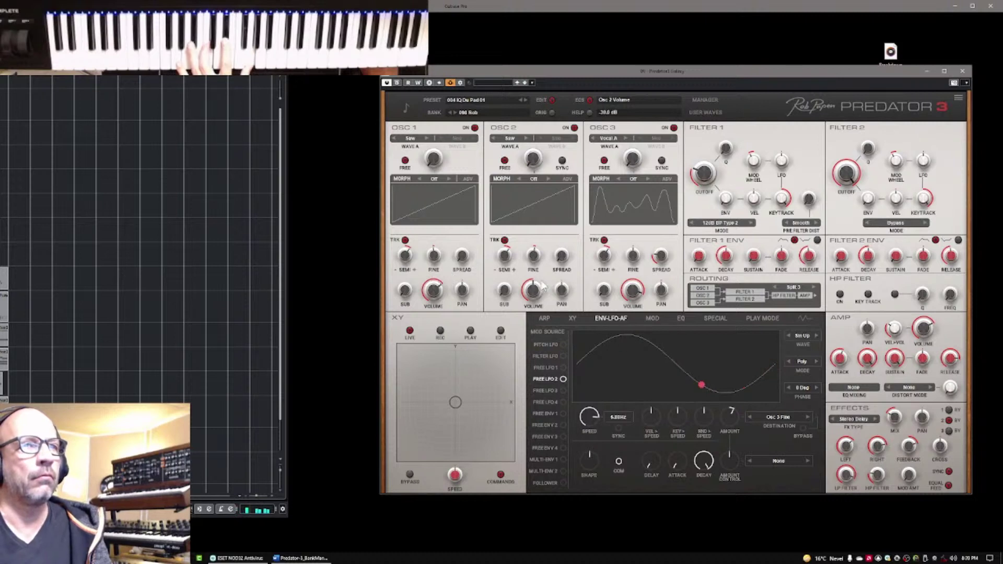
Step OSC 3's waveform back up through the vocal waves to Vox 4.
click(628, 139)
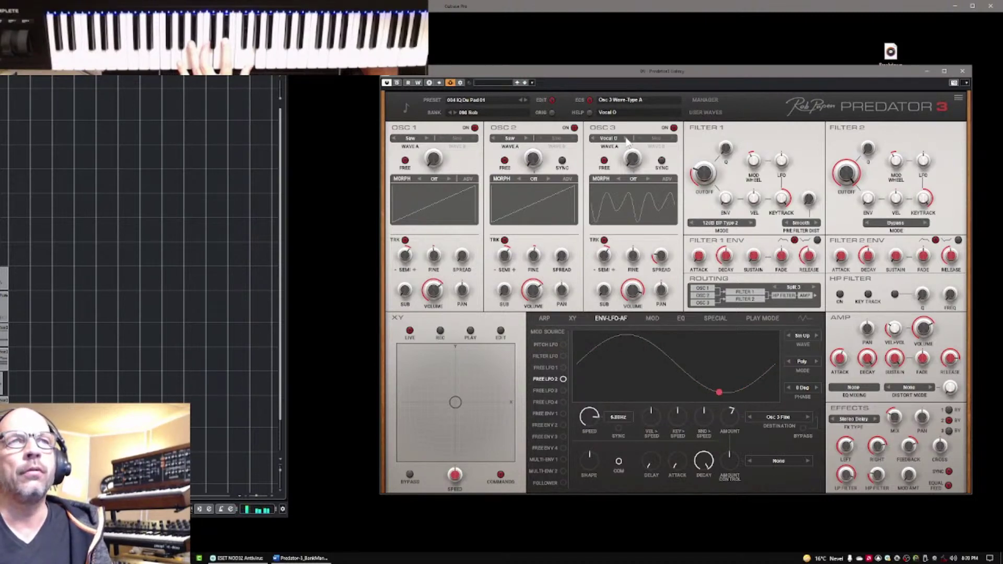
click(627, 139)
click(627, 139)
click(627, 139)
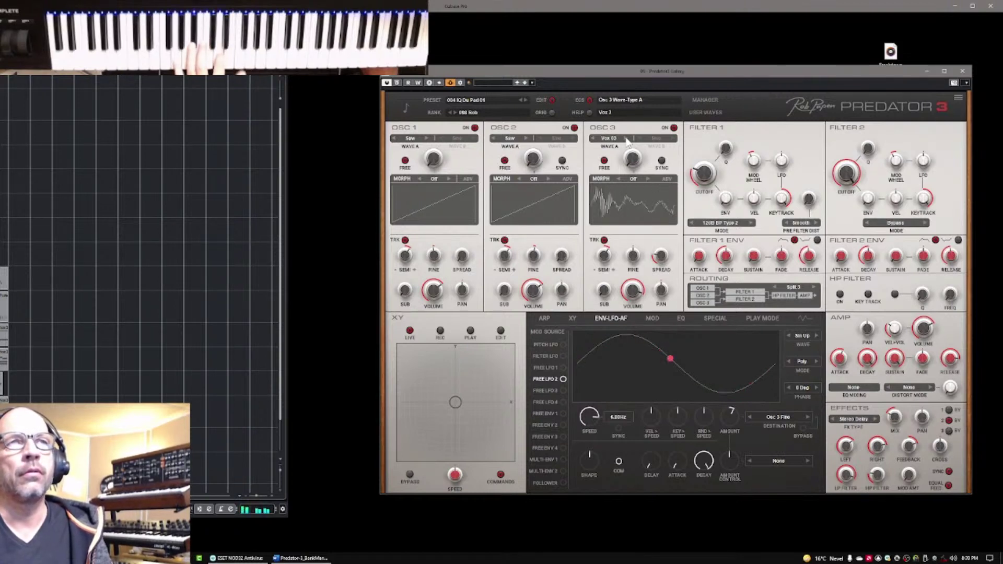
click(627, 140)
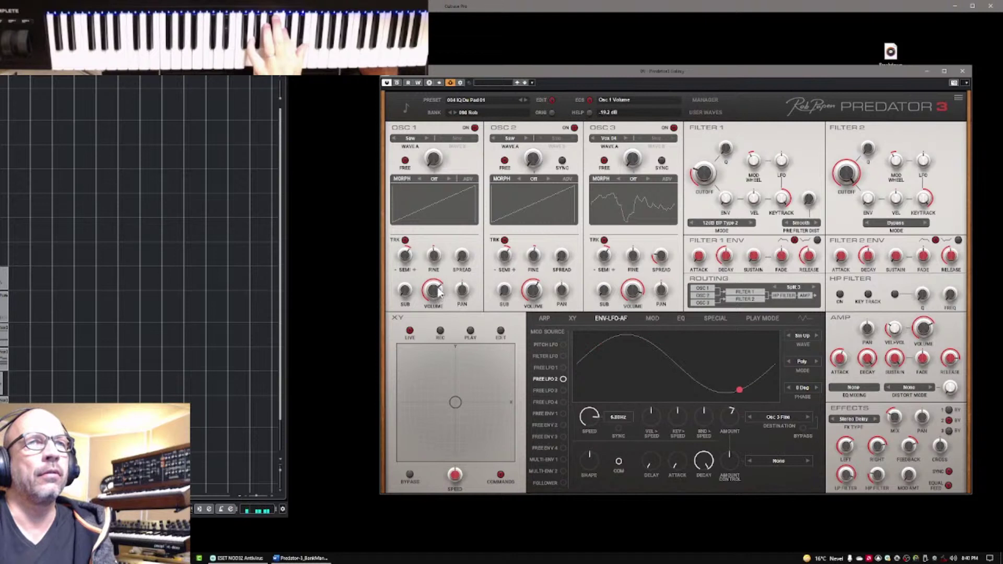
Lower the volumes of OSC 1 and OSC 2 to balance them against OSC 3.
scroll(439, 295, down, 2)
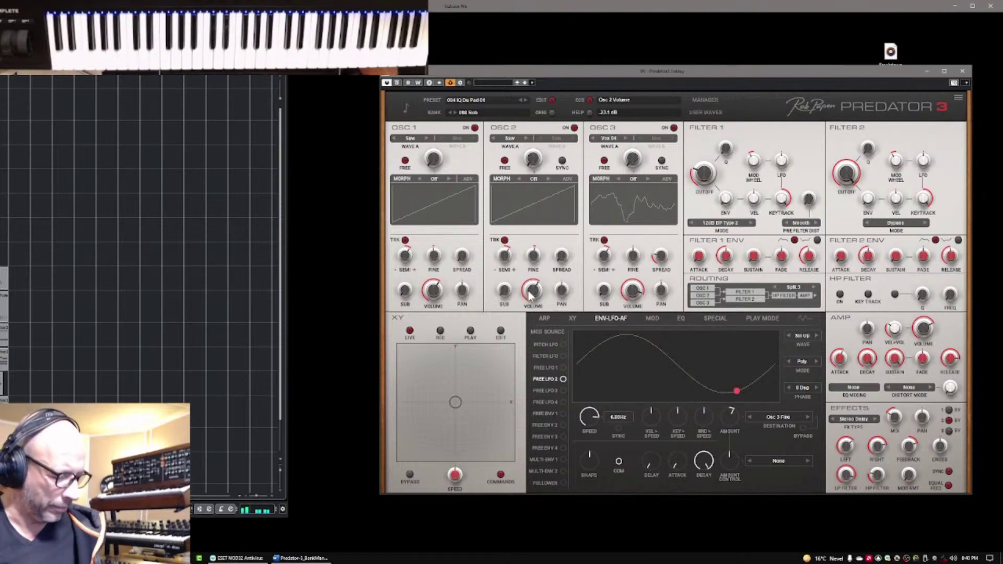
drag(530, 295, 533, 300)
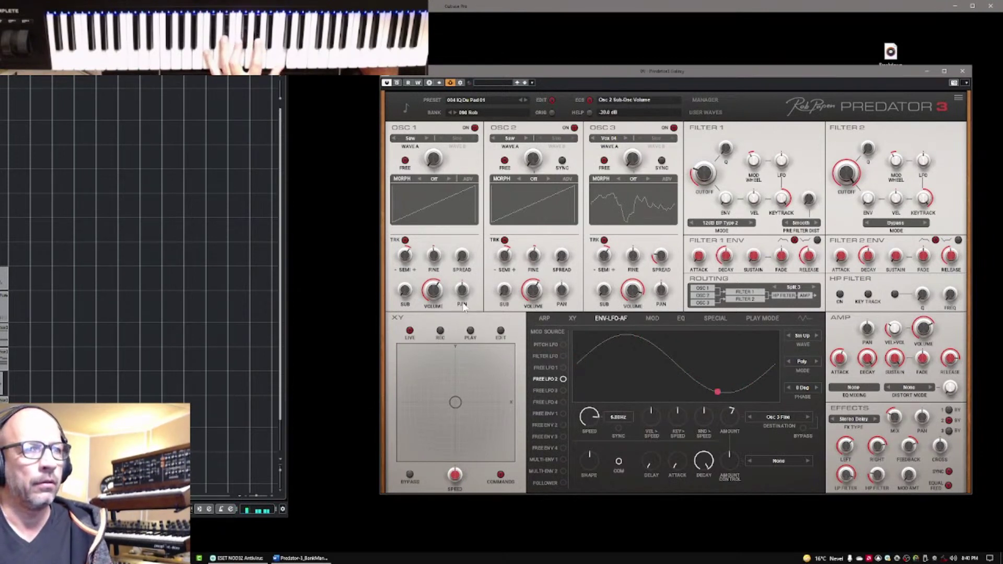
Try panning OSC 1 to the left and OSC 2 to the right, and reset both pans to Equal.
drag(461, 294, 466, 300)
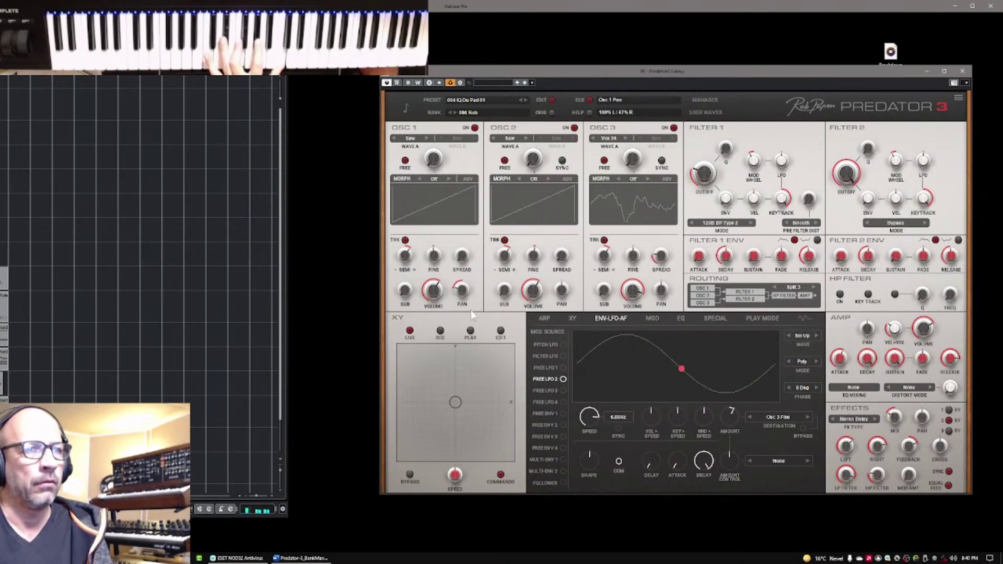
drag(562, 292, 571, 280)
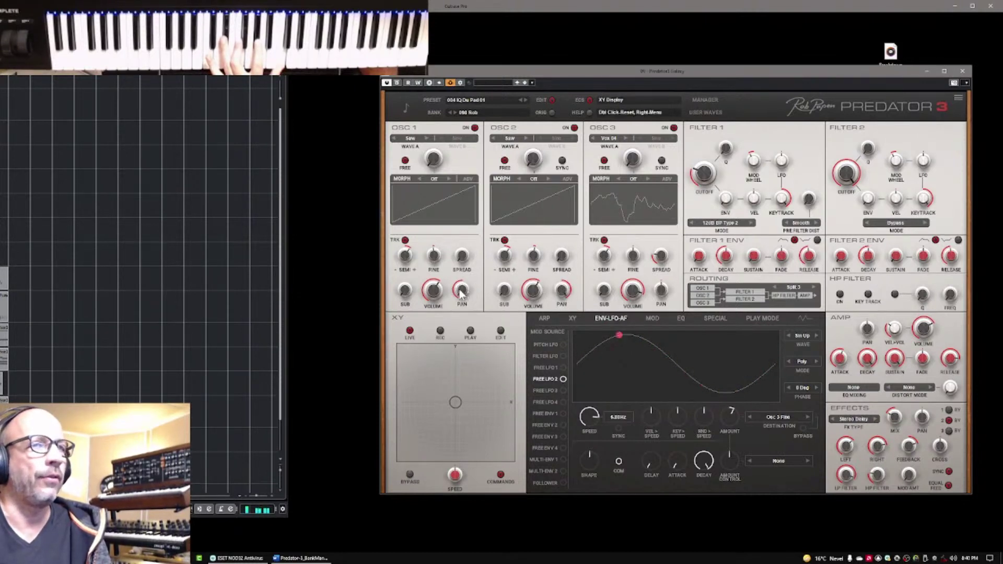
double_click(566, 295)
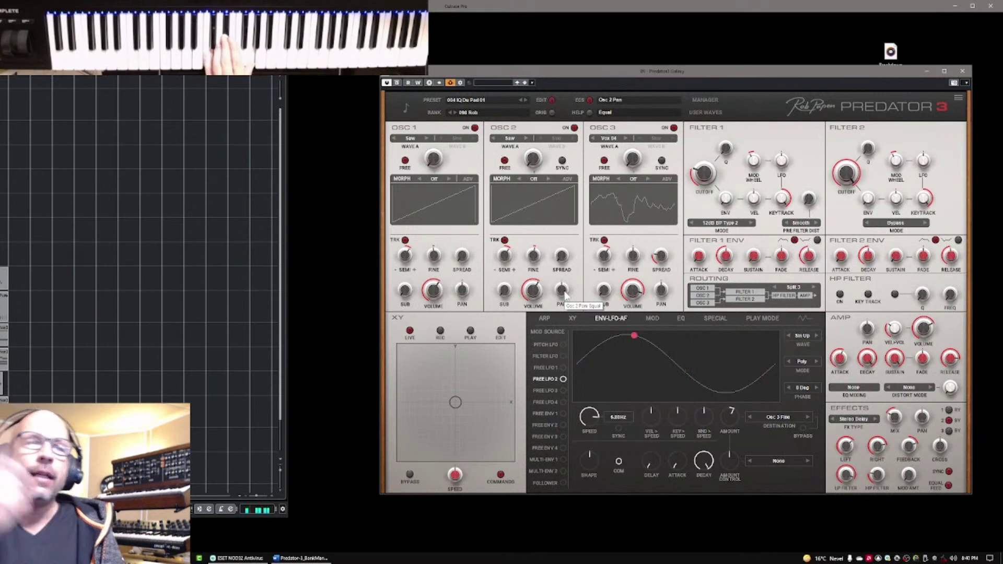
Reduce OSC 3's spread with OSC 1 and OSC 2 switched off, and switch both oscillators back on.
click(474, 128)
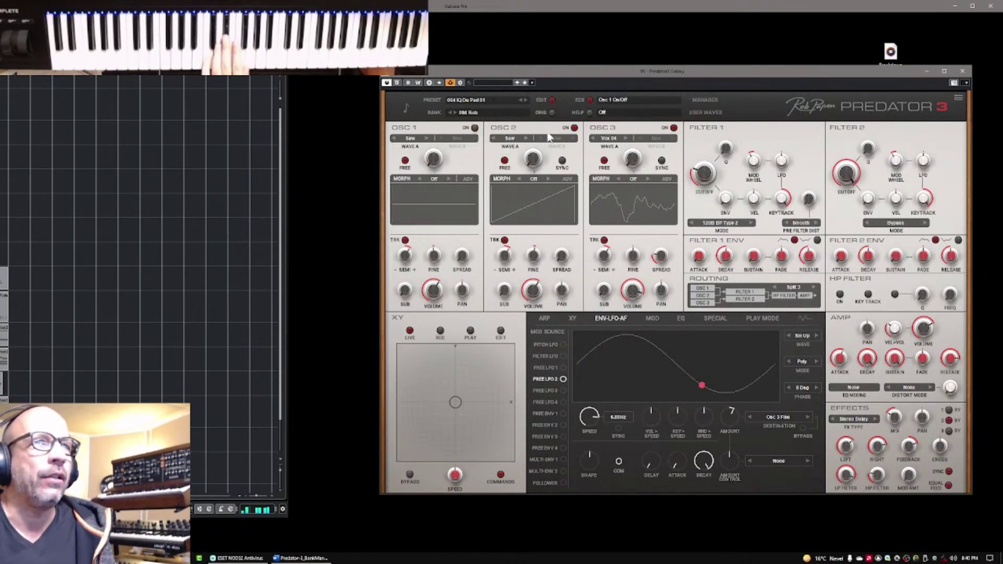
click(574, 128)
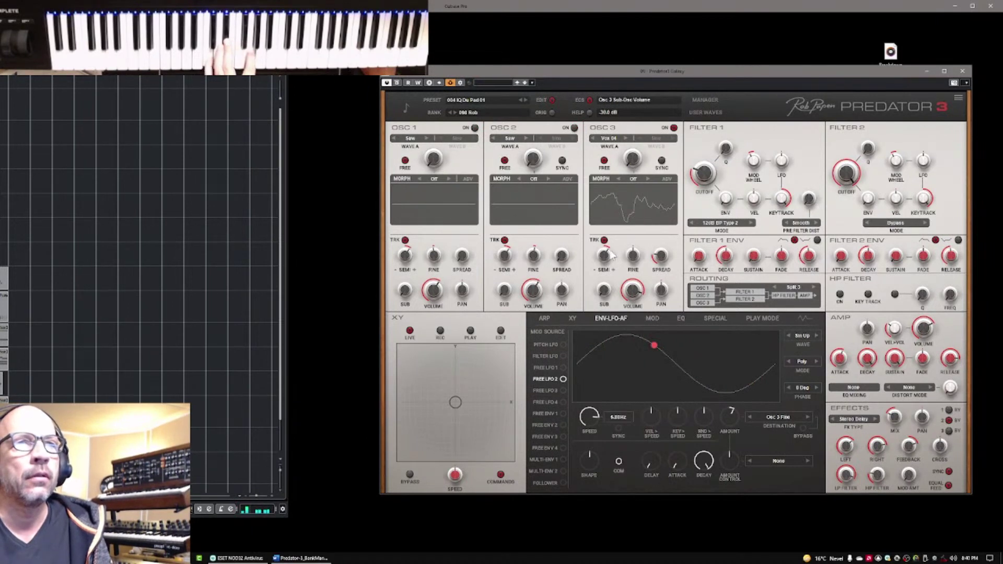
drag(664, 259, 666, 268)
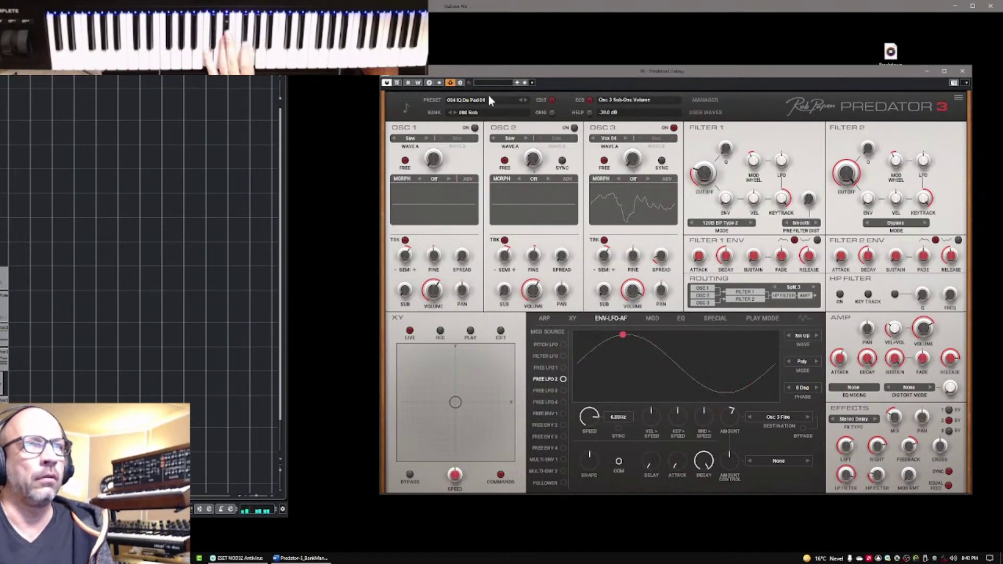
click(476, 128)
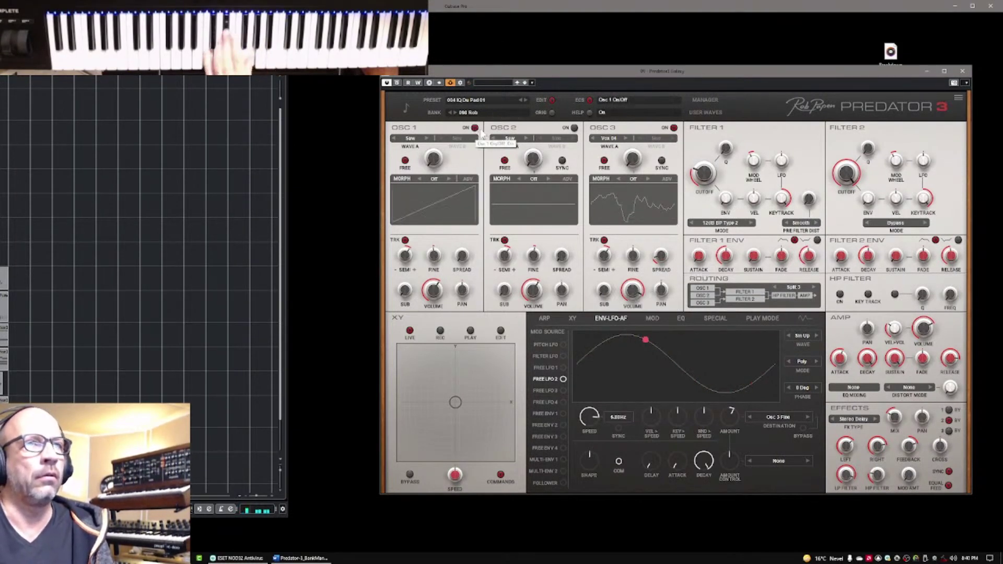
click(574, 128)
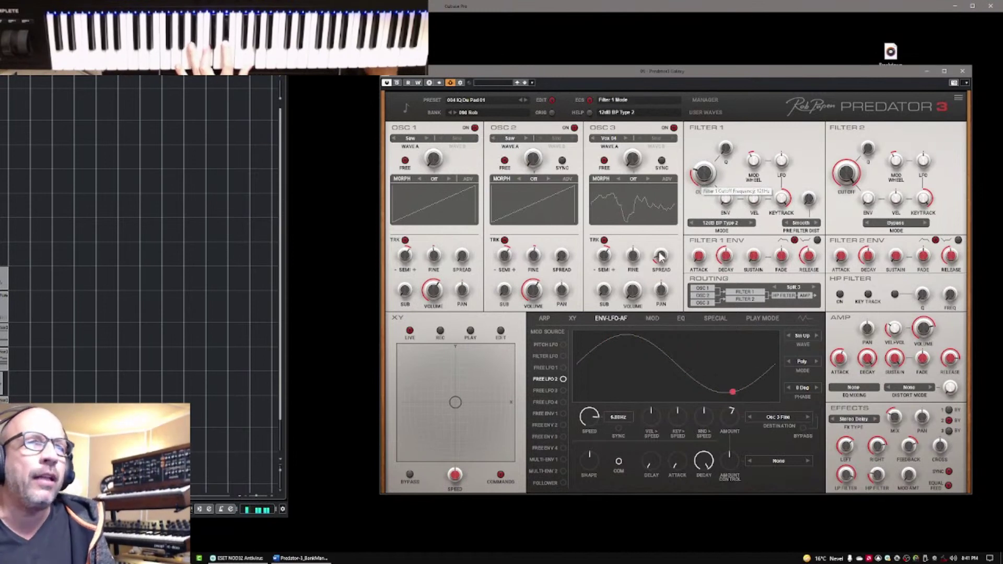
Raise OSC 3's volume to bring the vocal layer back into the mix.
drag(634, 298, 632, 288)
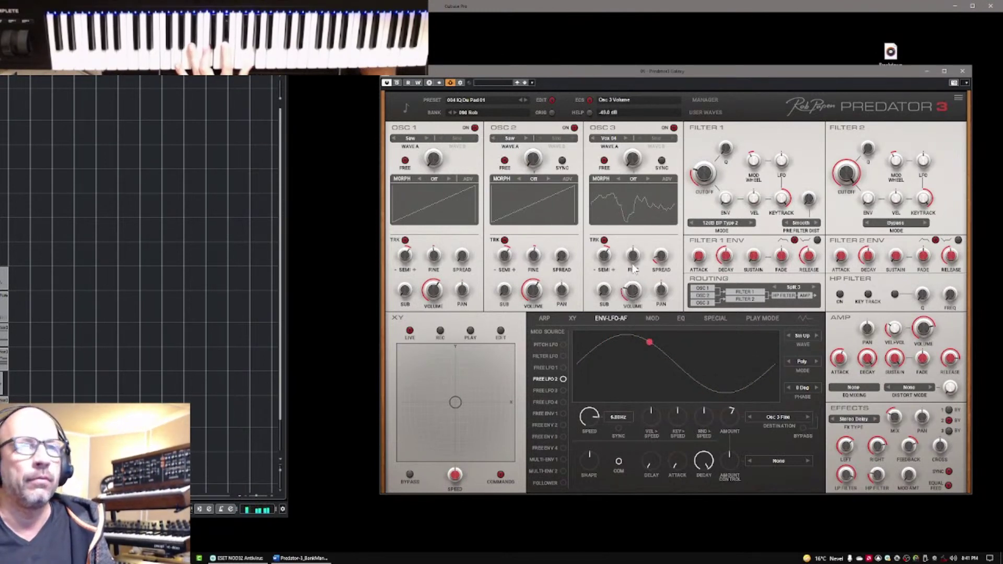
drag(638, 235, 640, 233)
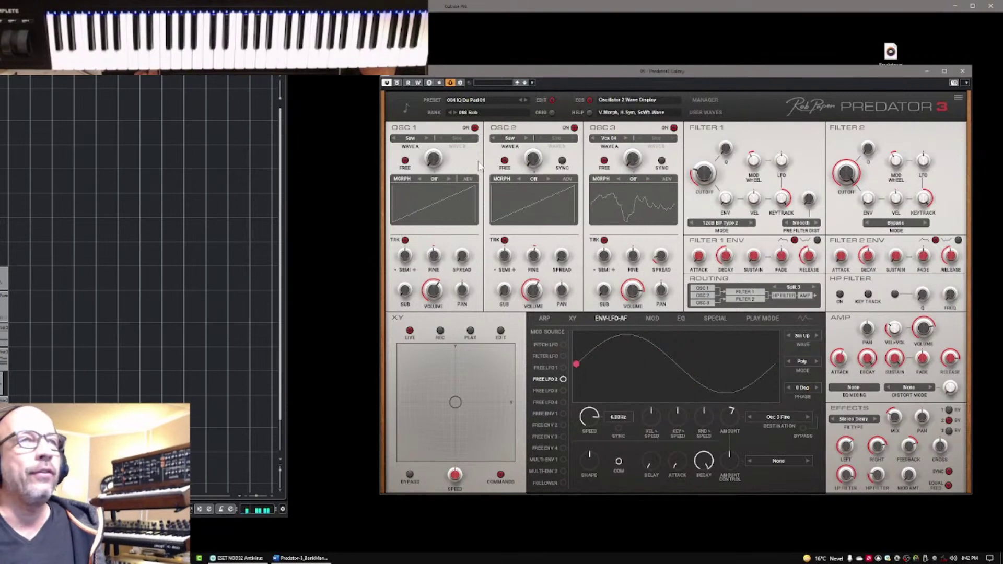
click(467, 103)
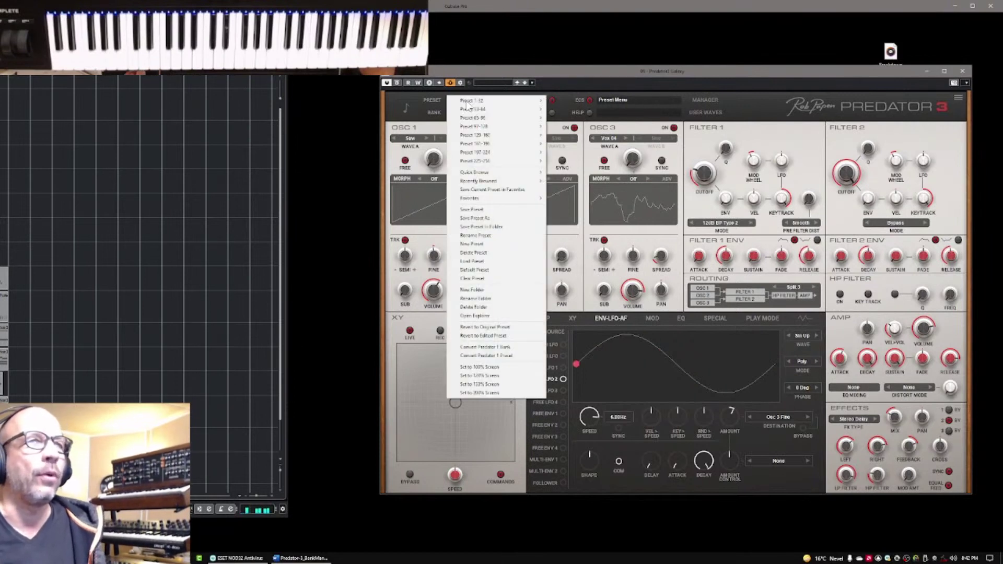
click(491, 218)
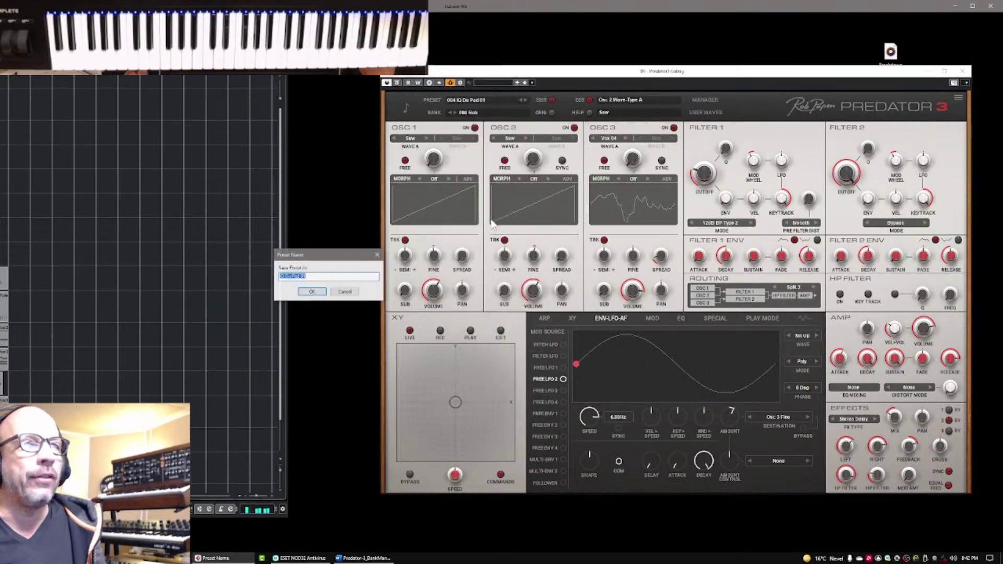
drag(340, 259, 691, 241)
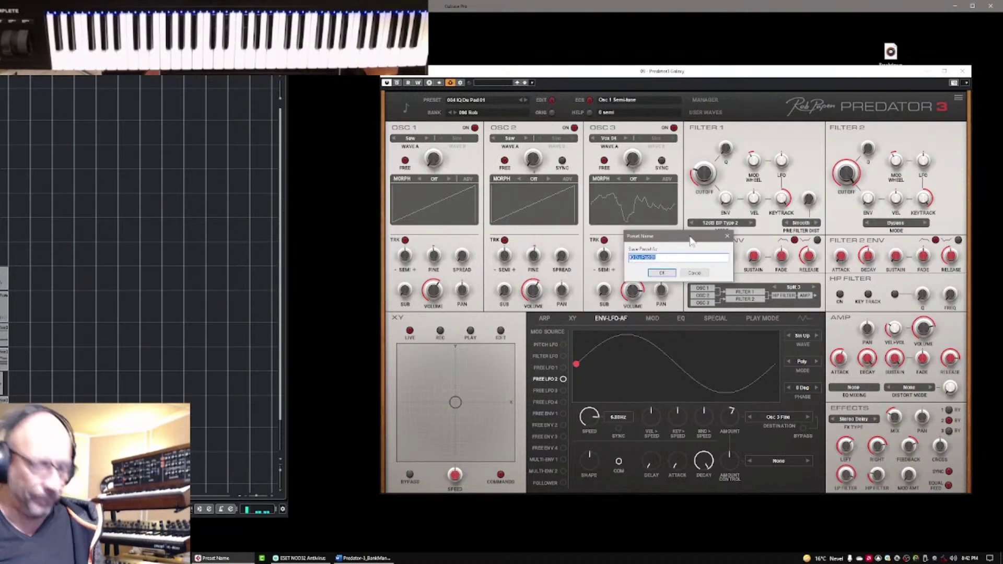
key(Return)
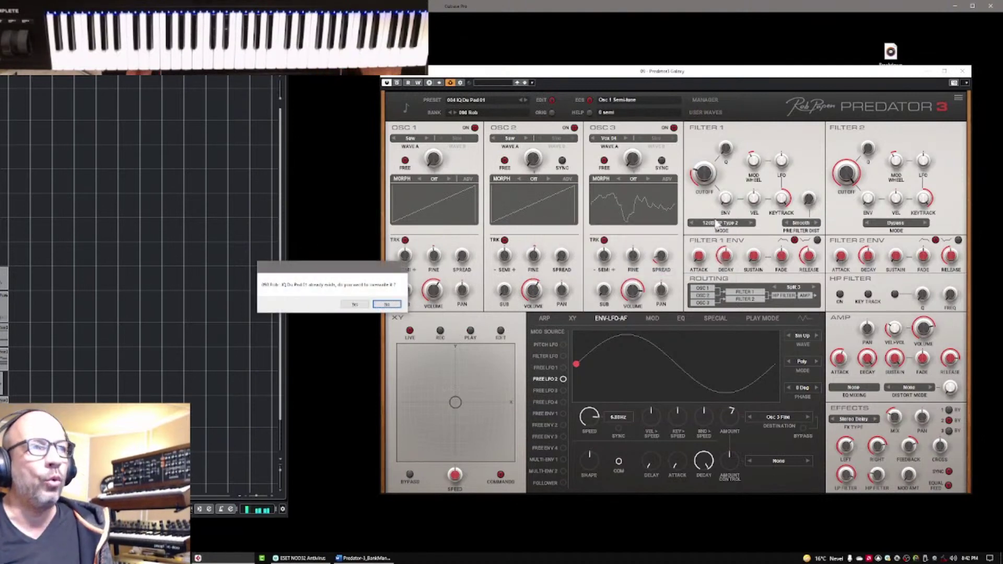
click(386, 305)
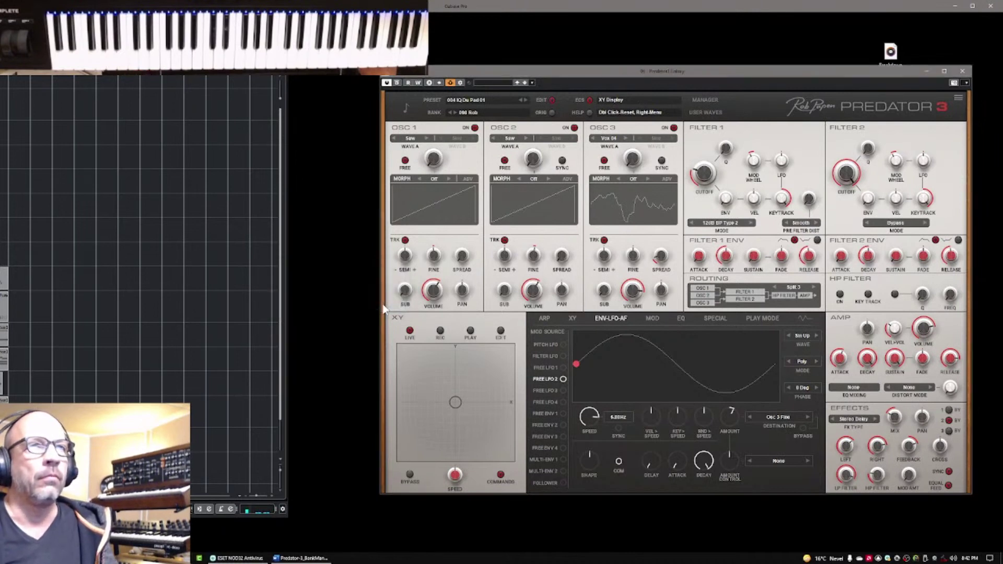
Save the current sound as a new preset named Pads Da Emo in the Rob bank.
click(471, 94)
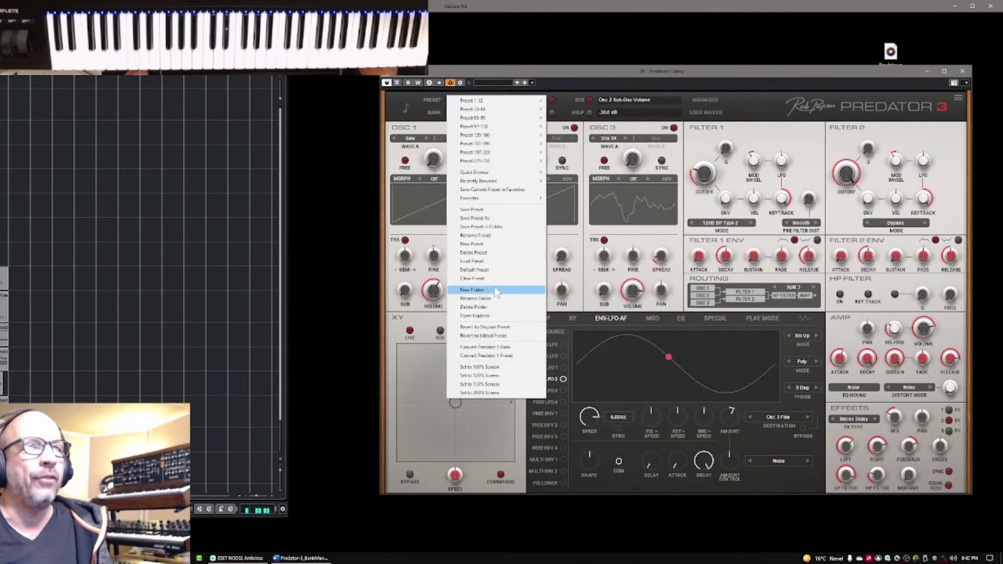
click(502, 221)
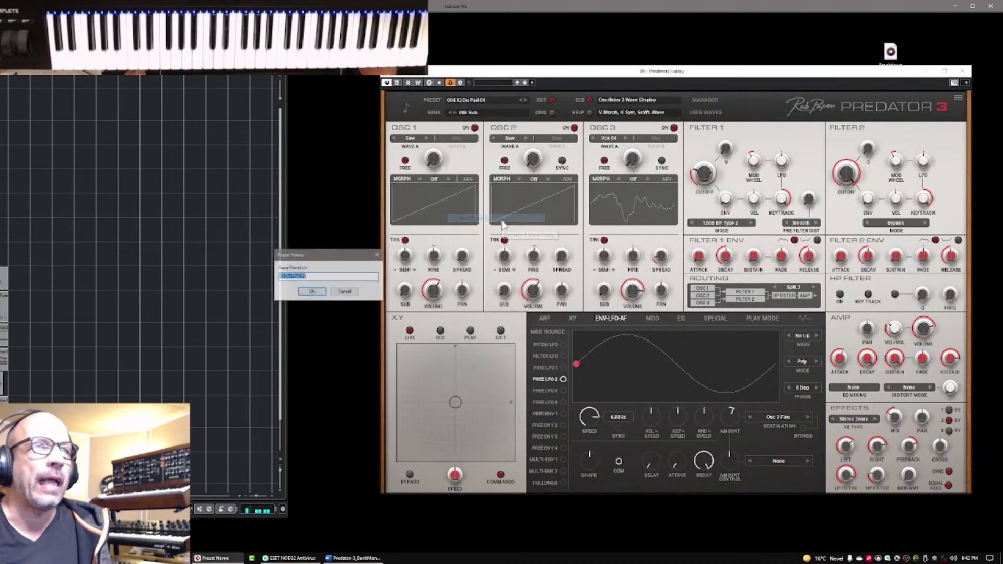
drag(320, 260, 610, 245)
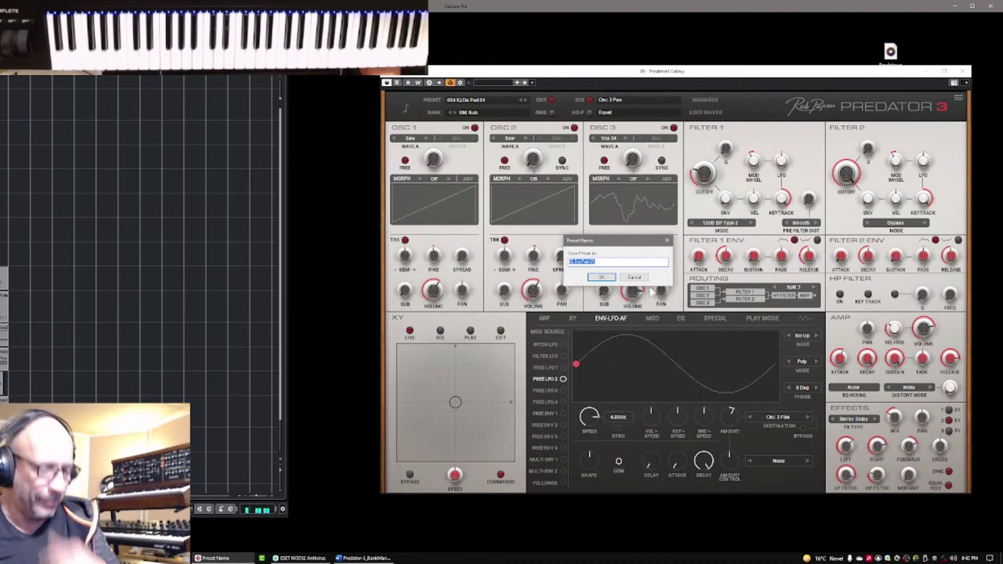
text(R)
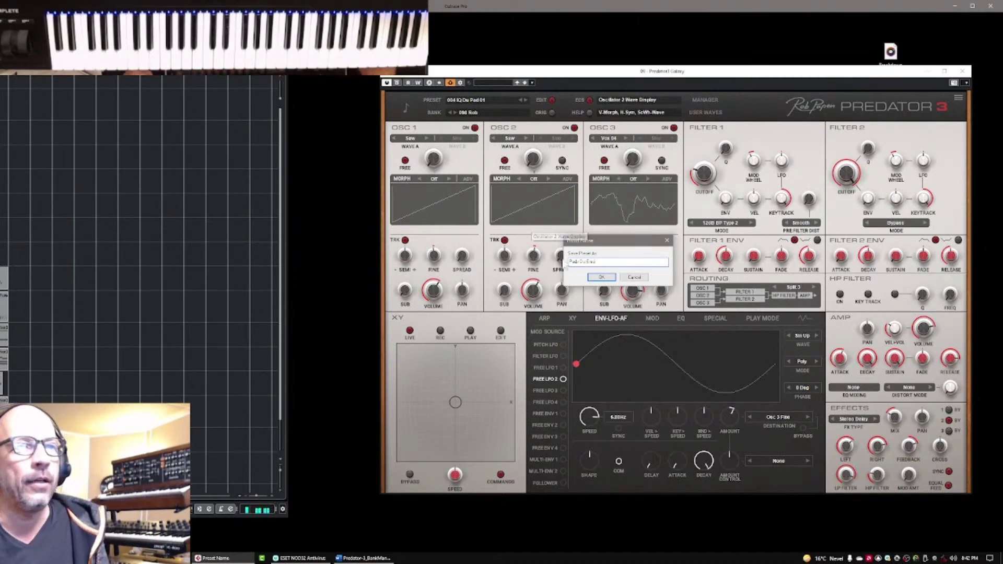
click(598, 277)
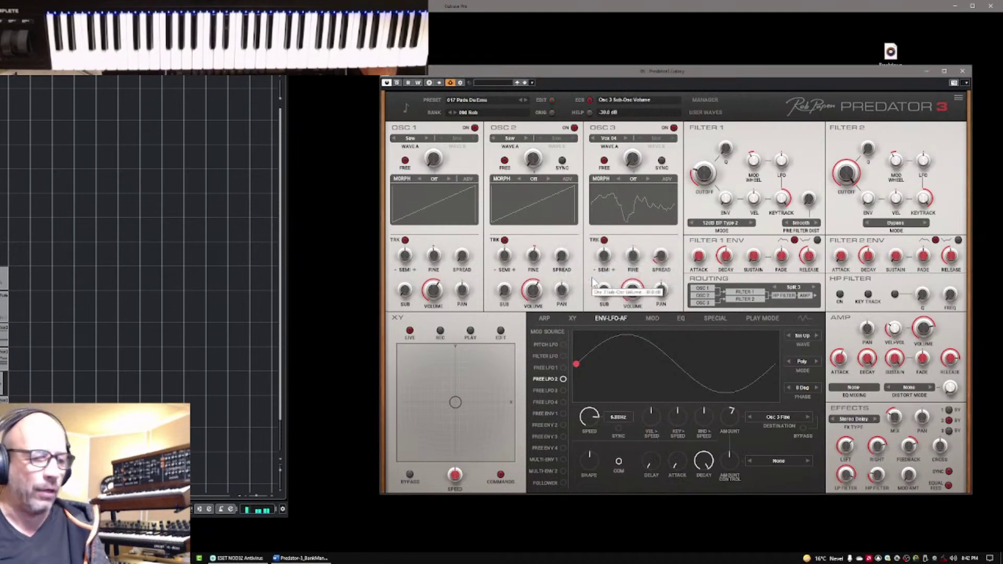
Review the new preset's category tags in the manager, trying Dark as the timbre, restoring Bright, and returning to the synth view.
click(707, 99)
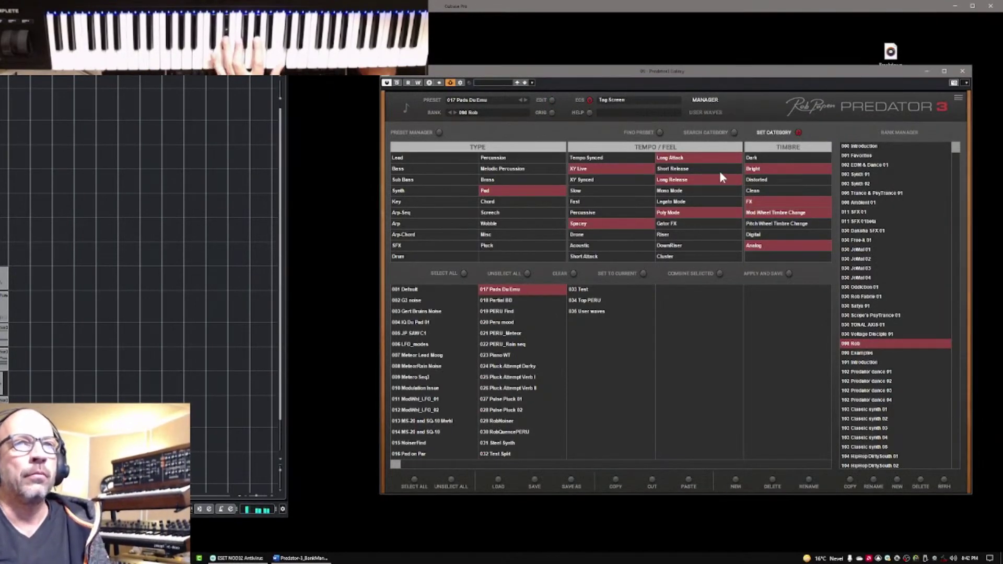
click(757, 167)
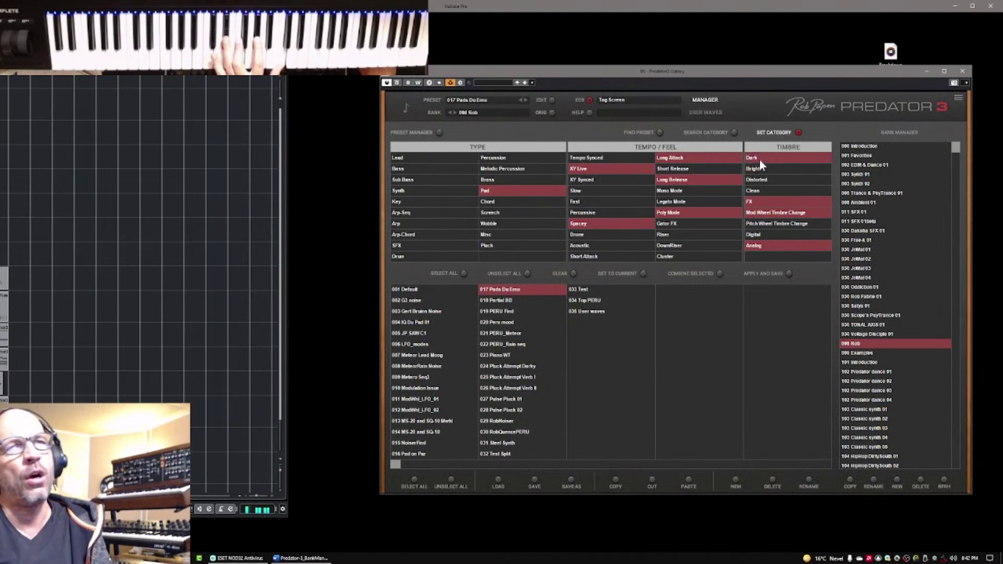
click(753, 168)
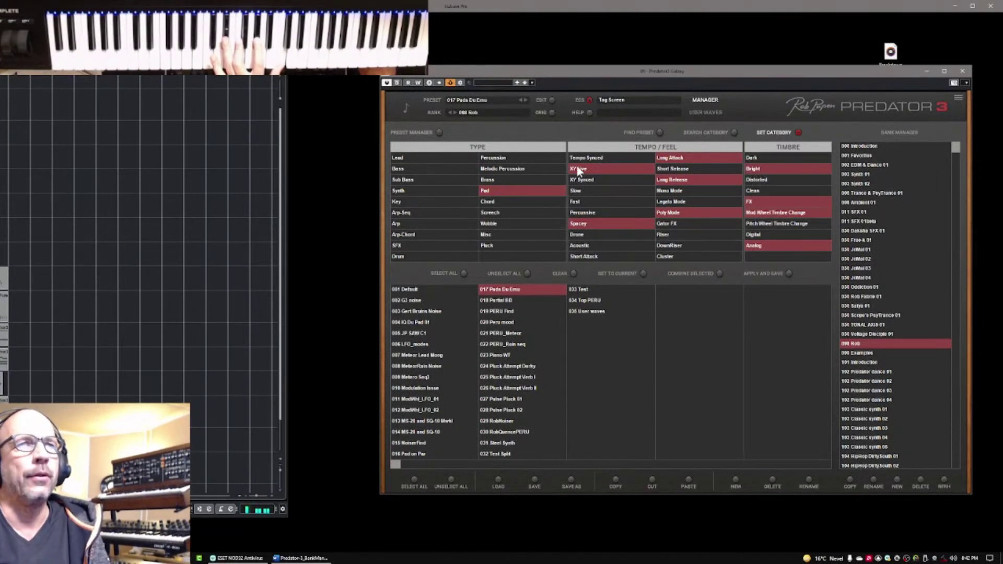
click(705, 100)
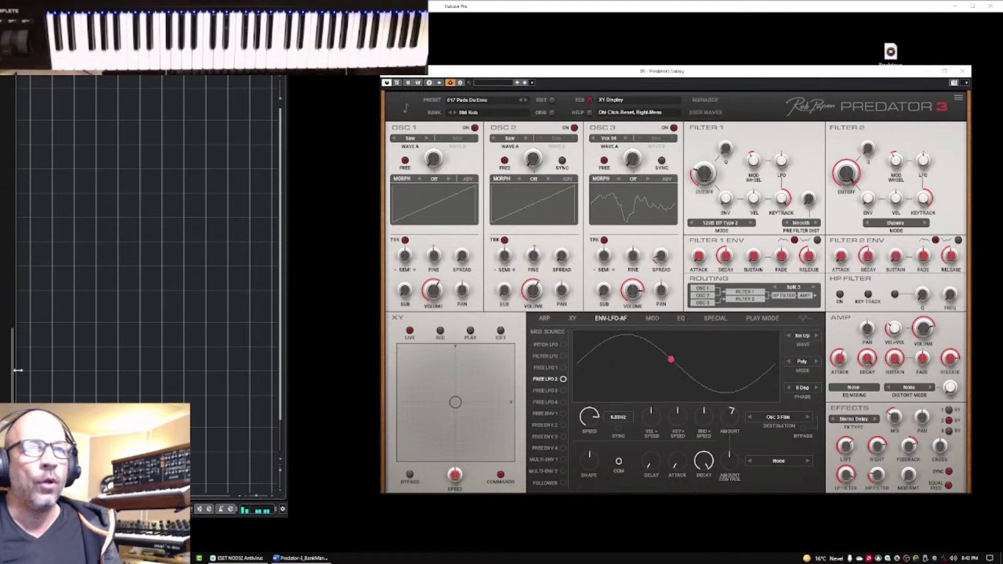
Set the pitch bend range to 2 for both up and down.
click(751, 319)
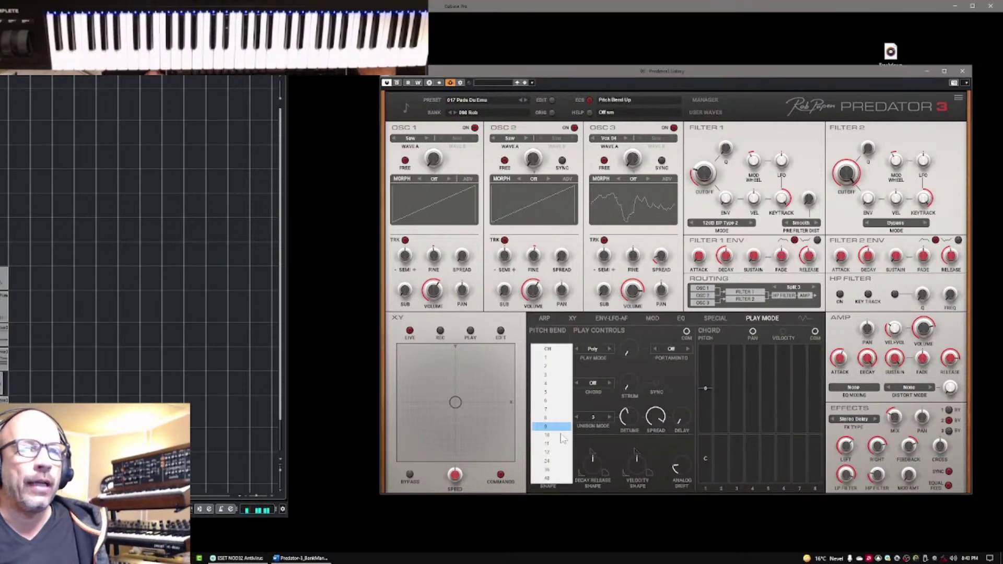
click(551, 368)
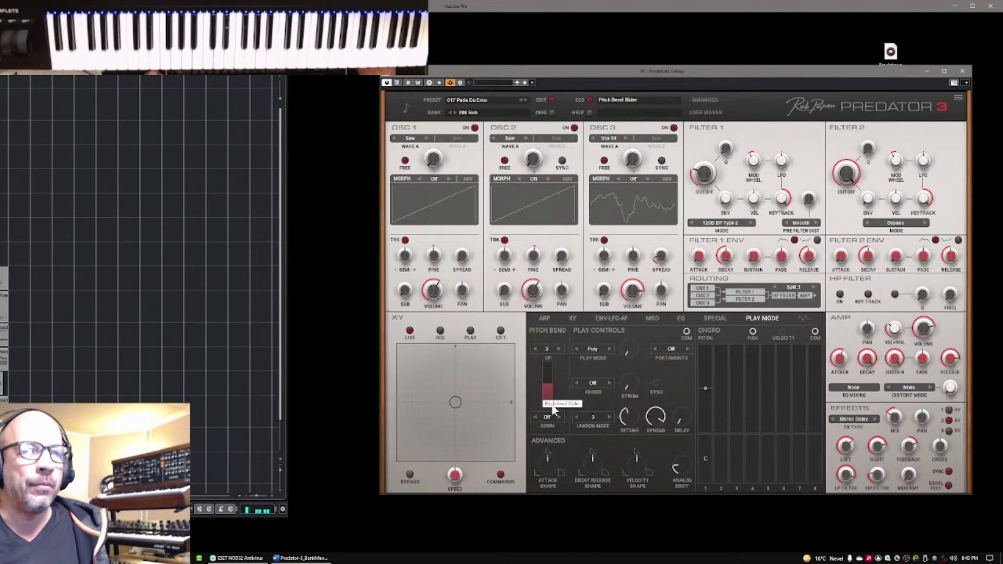
click(549, 415)
click(554, 436)
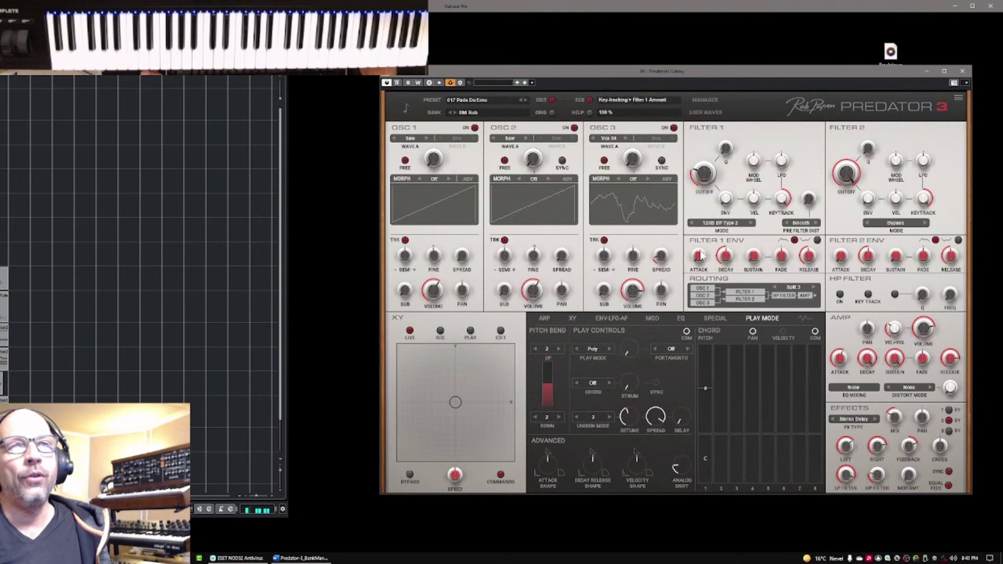
Set OSC 3's morph mode to Morph and choose Vox 02 as its wave B.
click(636, 181)
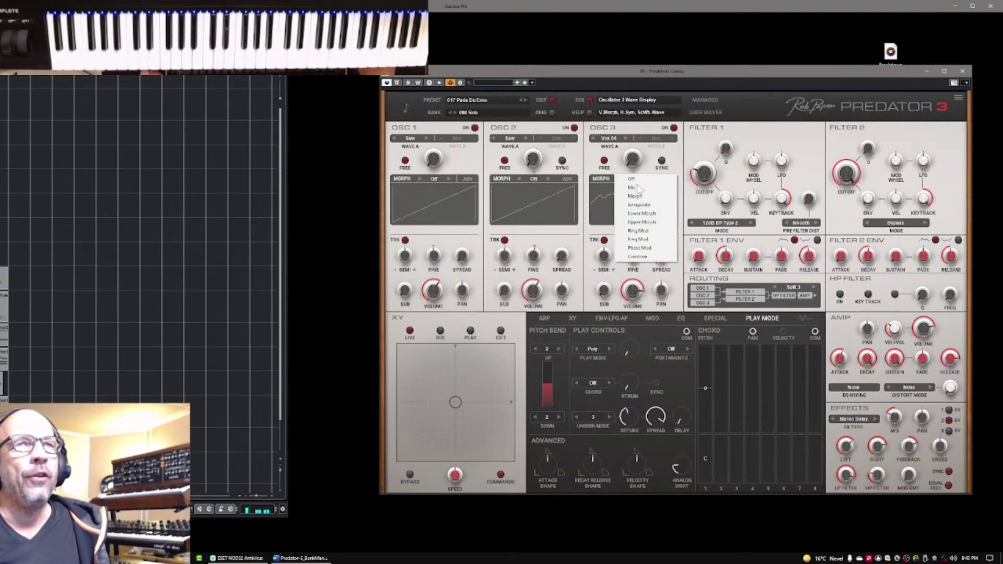
click(642, 196)
click(665, 140)
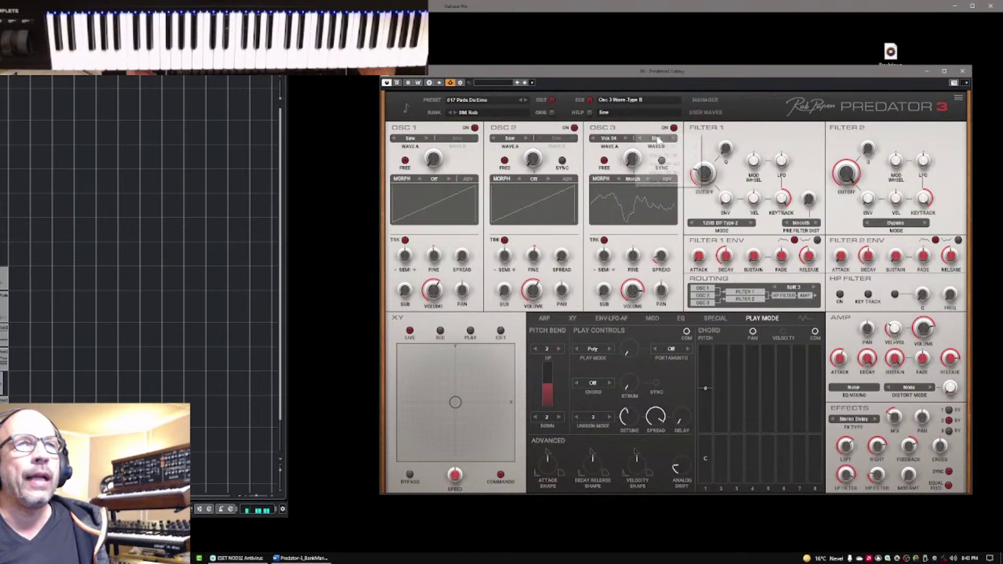
mouse_move(664, 148)
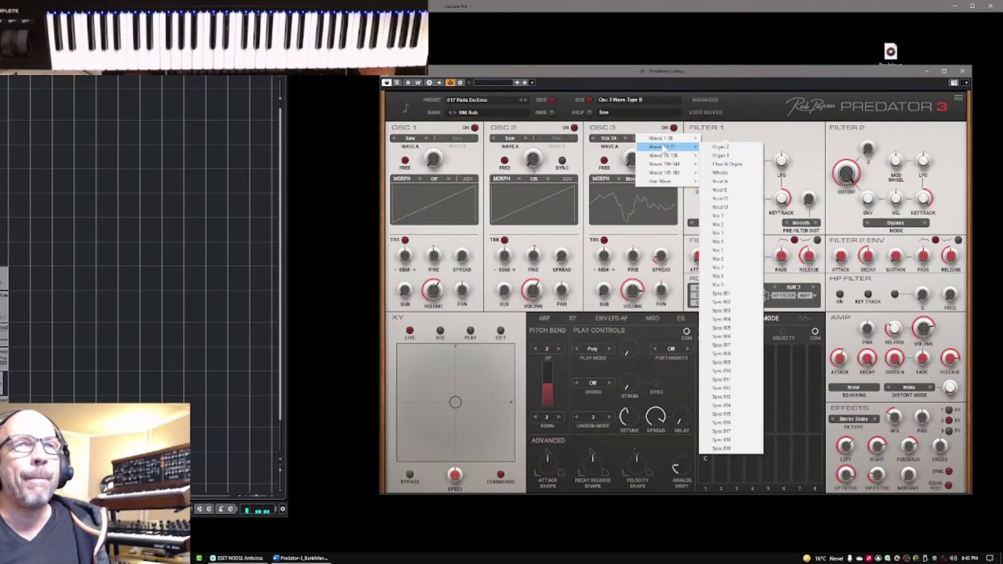
click(720, 224)
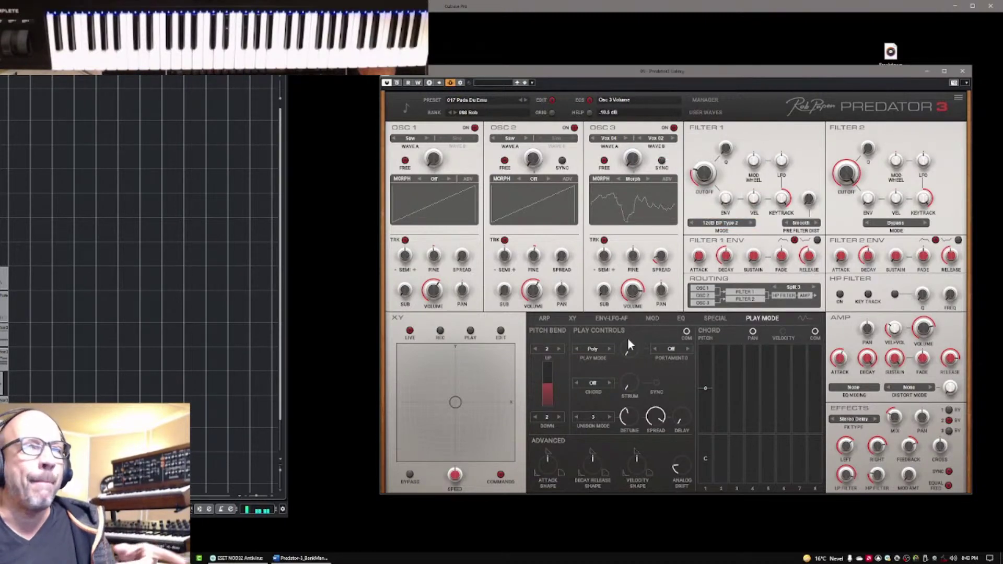
Route the Mod Wheel to Osc 3 Morph in the first modulation matrix slot with an amount of 100%.
click(651, 320)
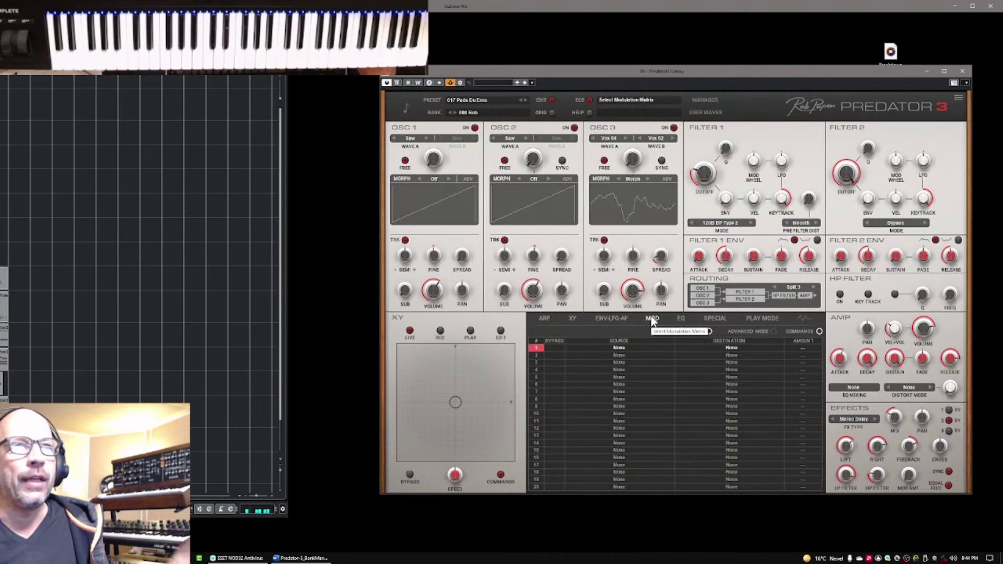
click(625, 163)
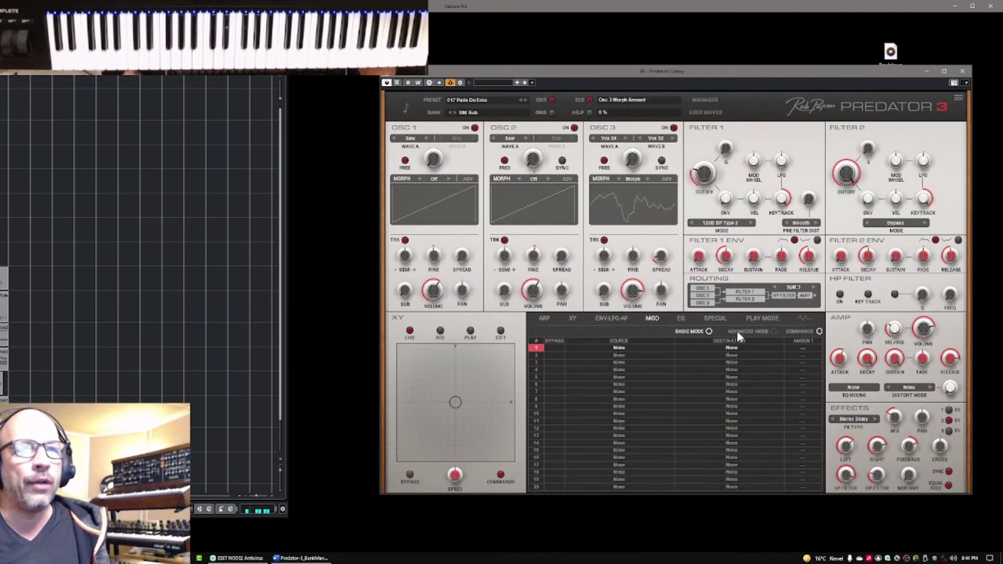
click(620, 348)
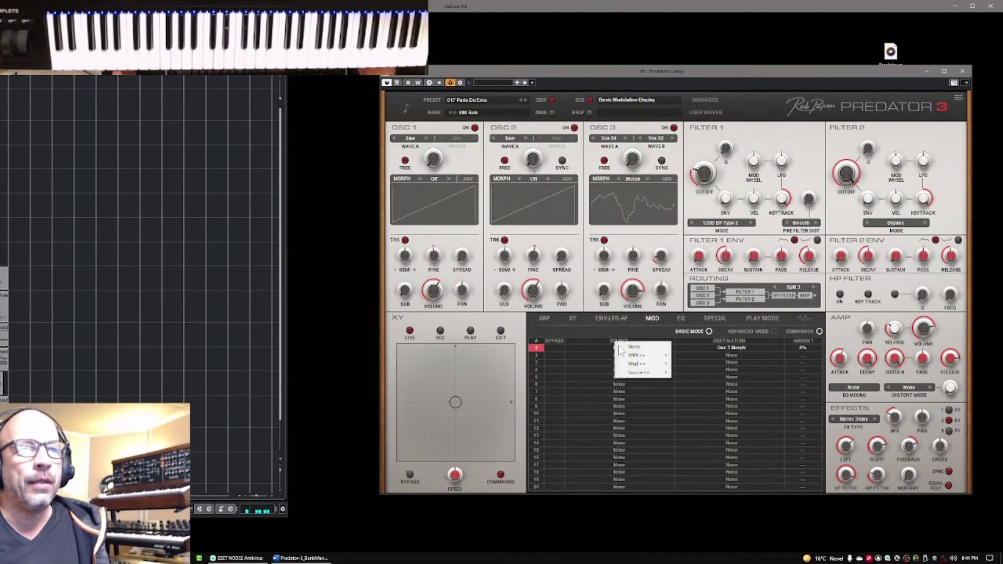
mouse_move(635, 355)
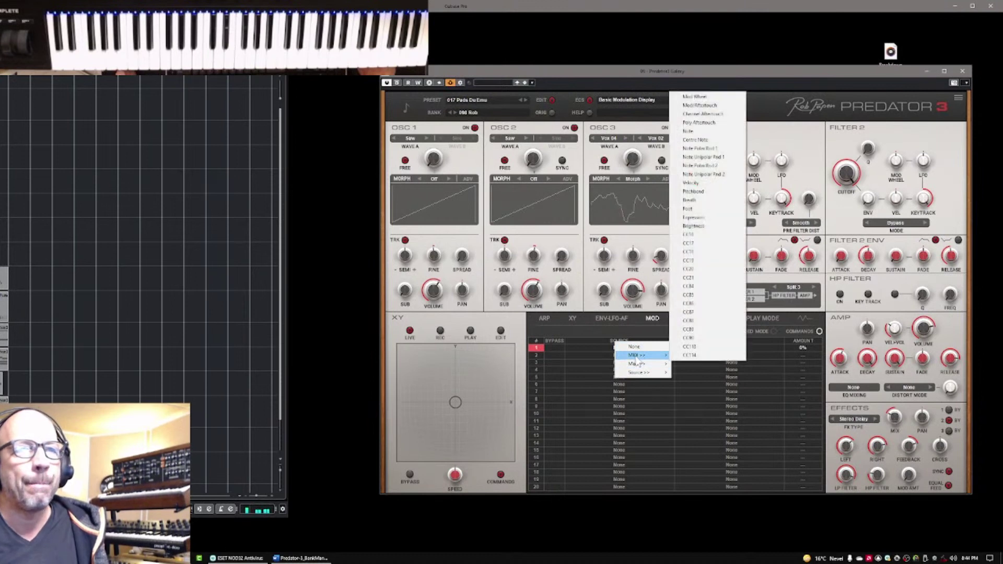
click(695, 97)
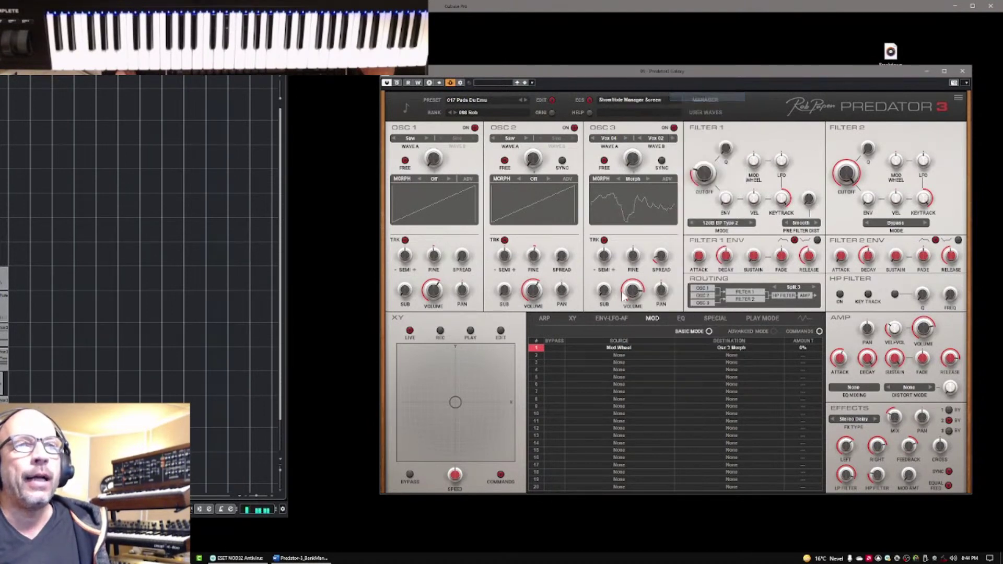
drag(802, 350, 802, 298)
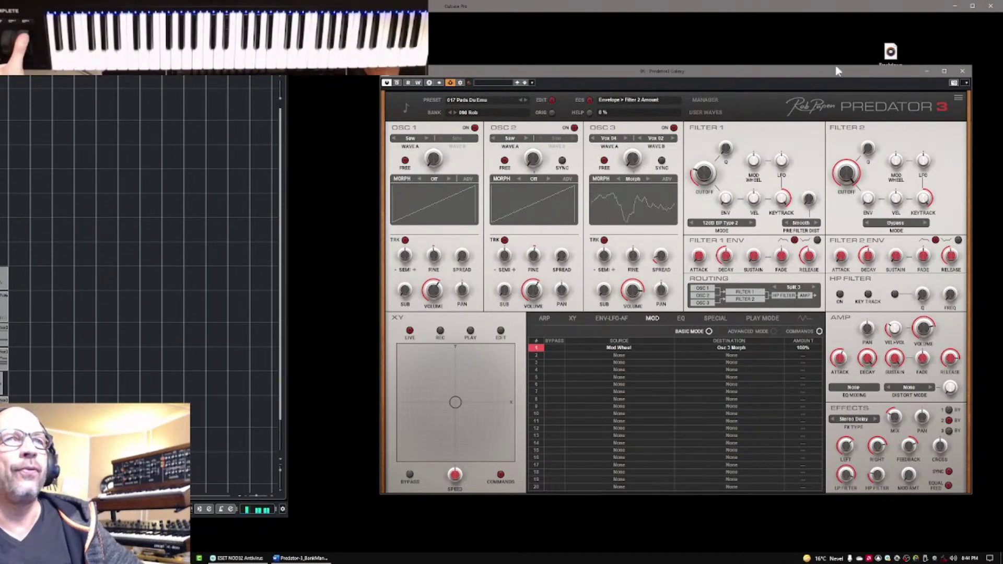
Resave the preset with OSC 3's wave B changed to Vox 03 and the amp envelope release shortened to 2.13 sec.
click(674, 139)
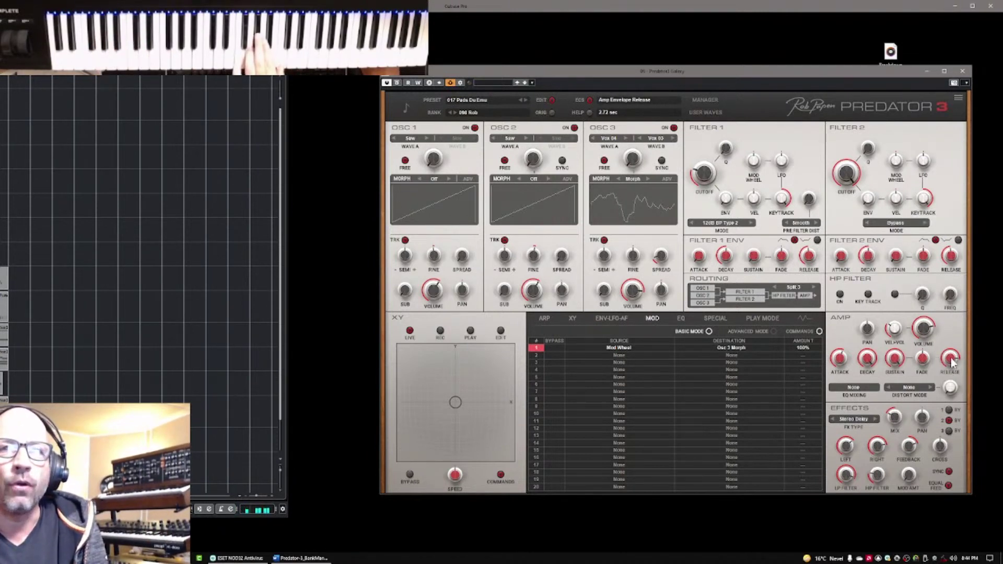
drag(951, 358, 955, 370)
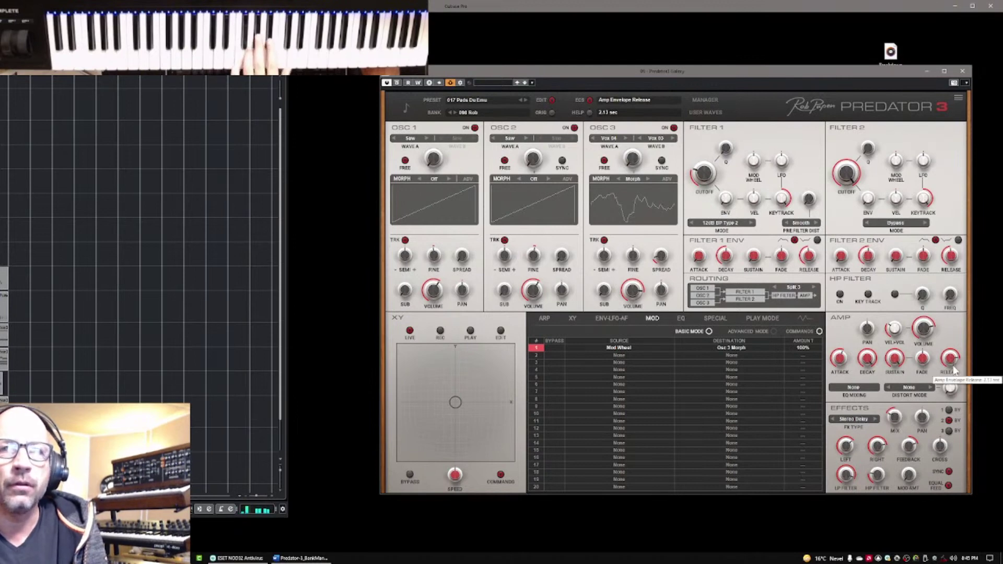
click(479, 101)
click(489, 210)
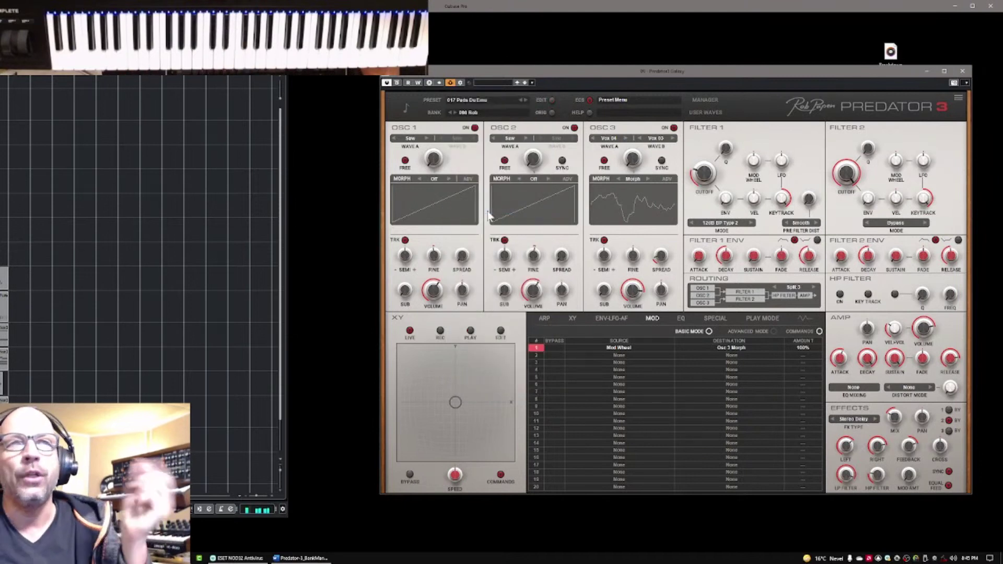
Audition OSC 3 without OSC 1 and OSC 2, compare with the two saw oscillators alone, and switch all three back on.
click(474, 128)
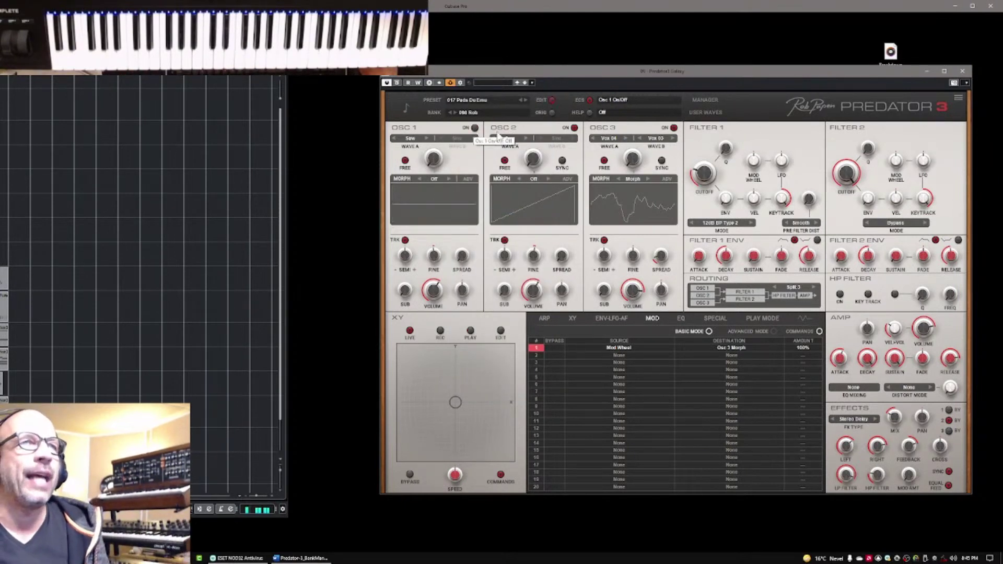
click(574, 129)
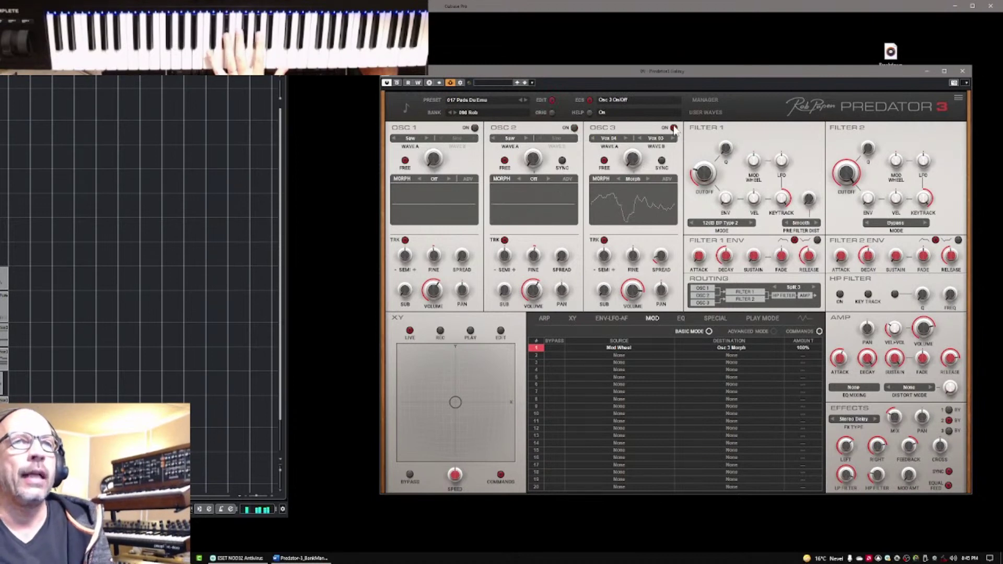
click(474, 128)
click(574, 128)
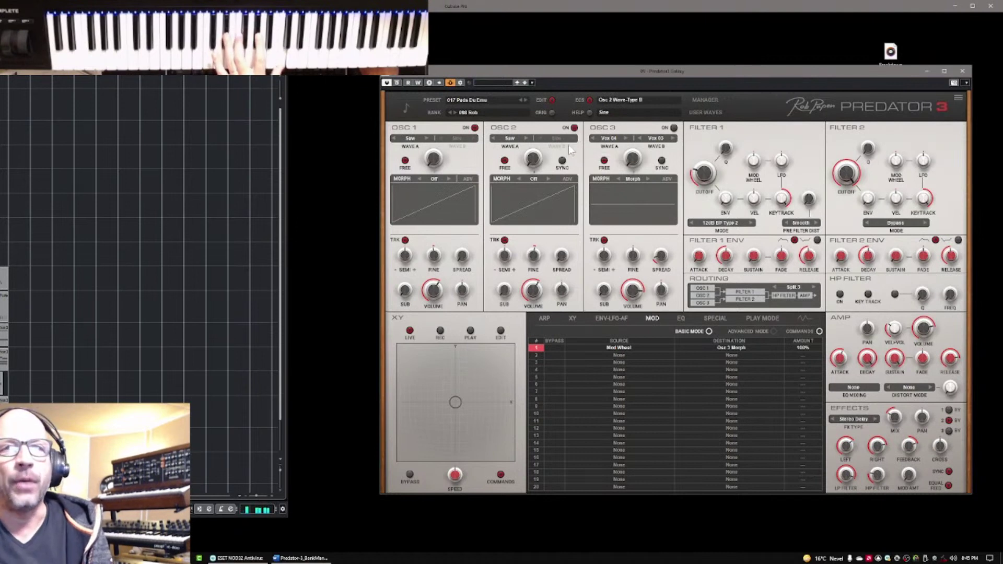
click(674, 129)
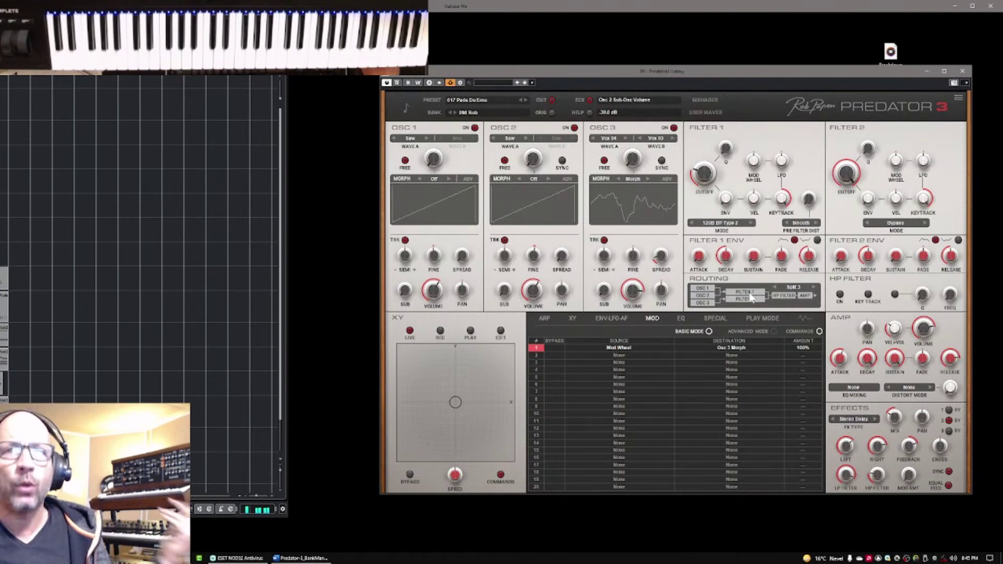
Save the morphing version as a separate preset named Pads Da Vowel.
click(477, 99)
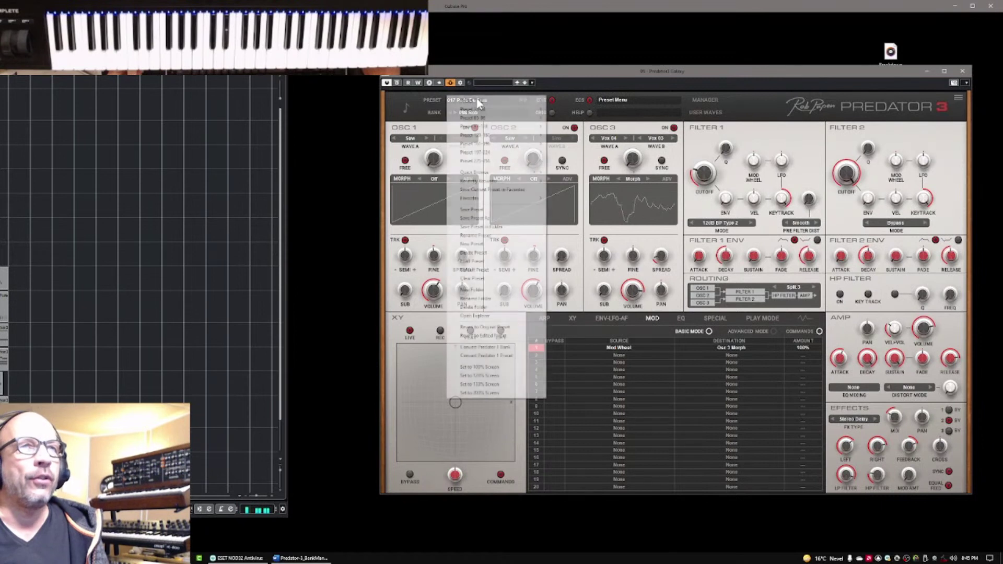
click(487, 218)
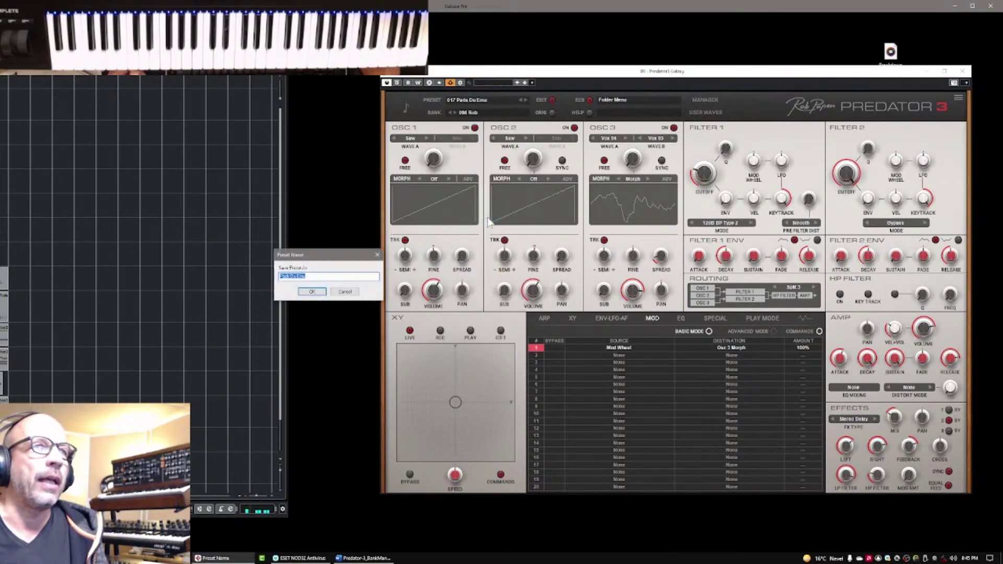
drag(334, 257, 634, 247)
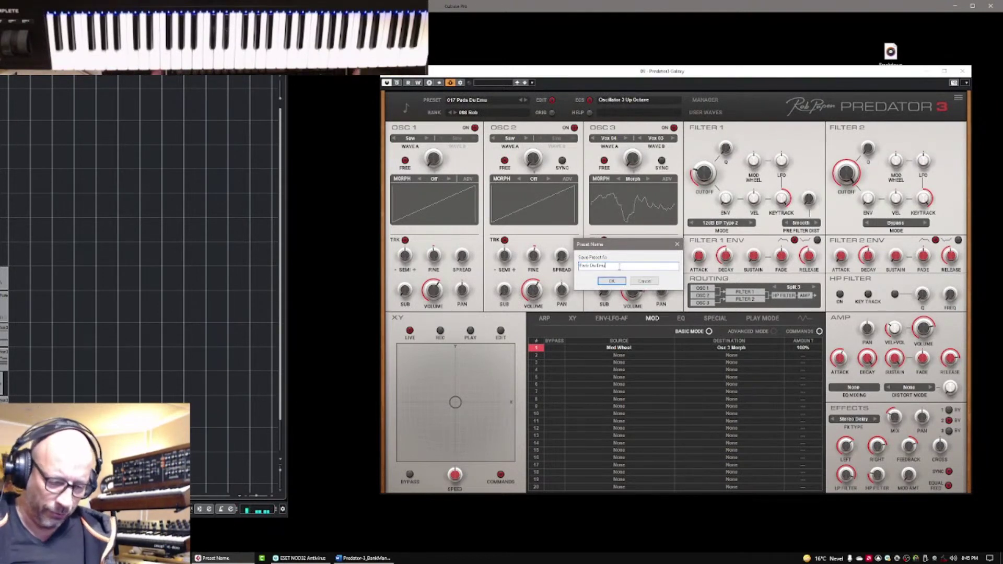
key(BackSpace)
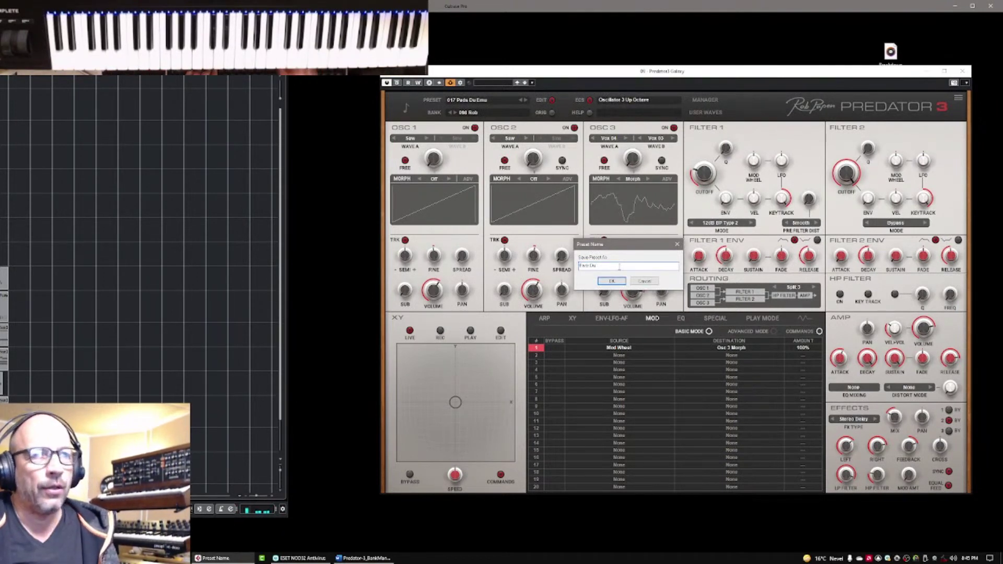
text(Vowel)
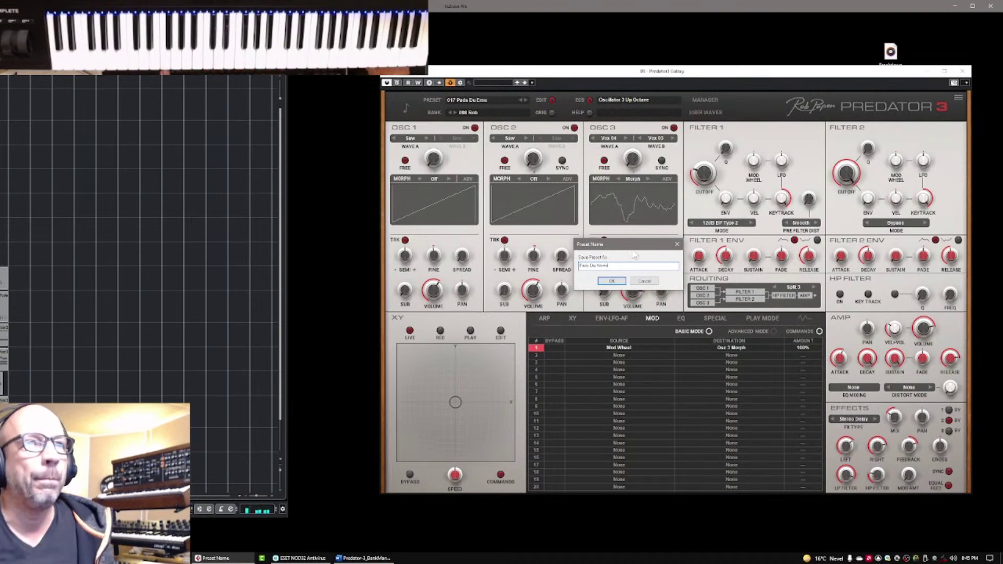
click(611, 282)
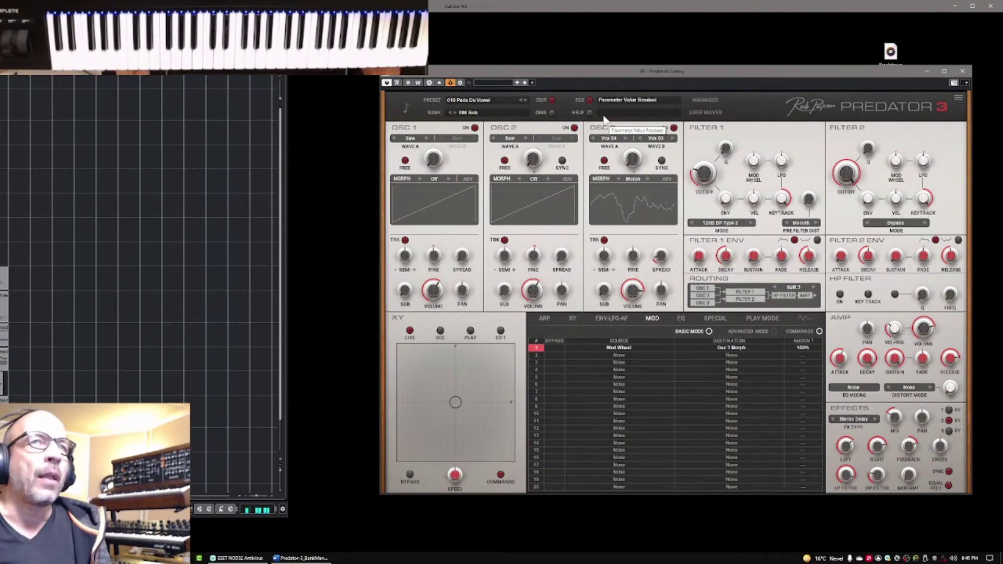
Switch off OSC 1 and OSC 2 and set both wave A and wave B of OSC 3 to Saw.
click(474, 128)
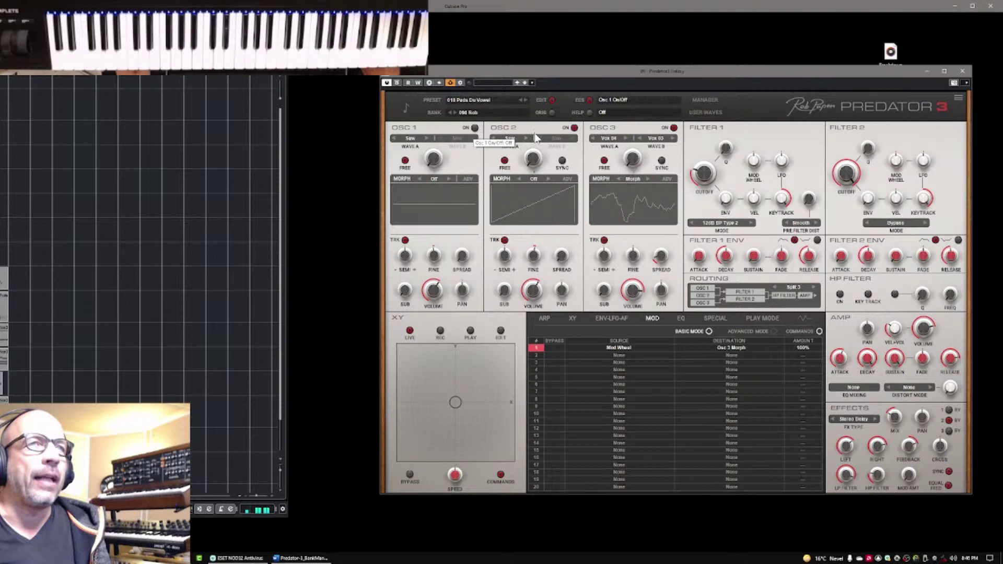
click(575, 128)
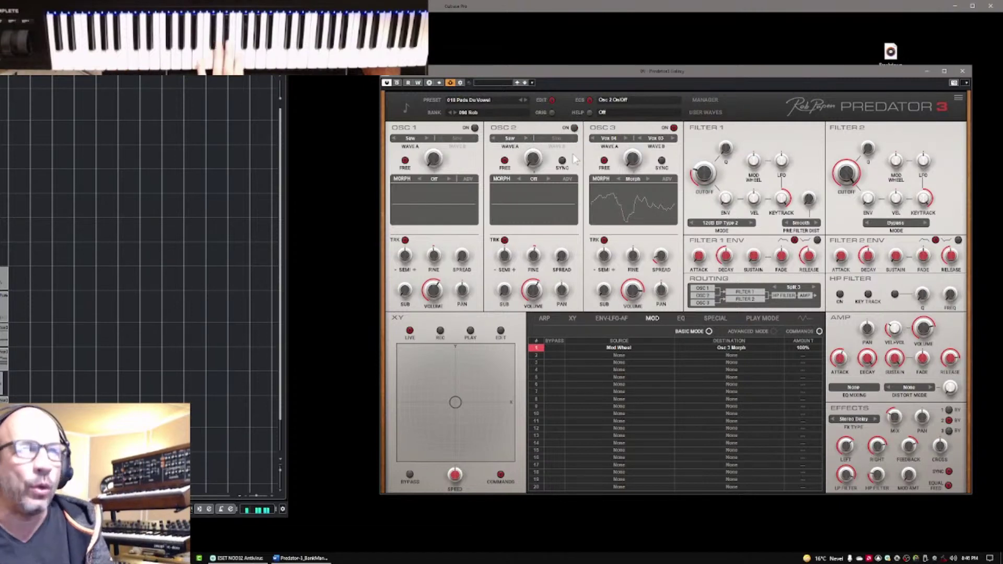
click(657, 140)
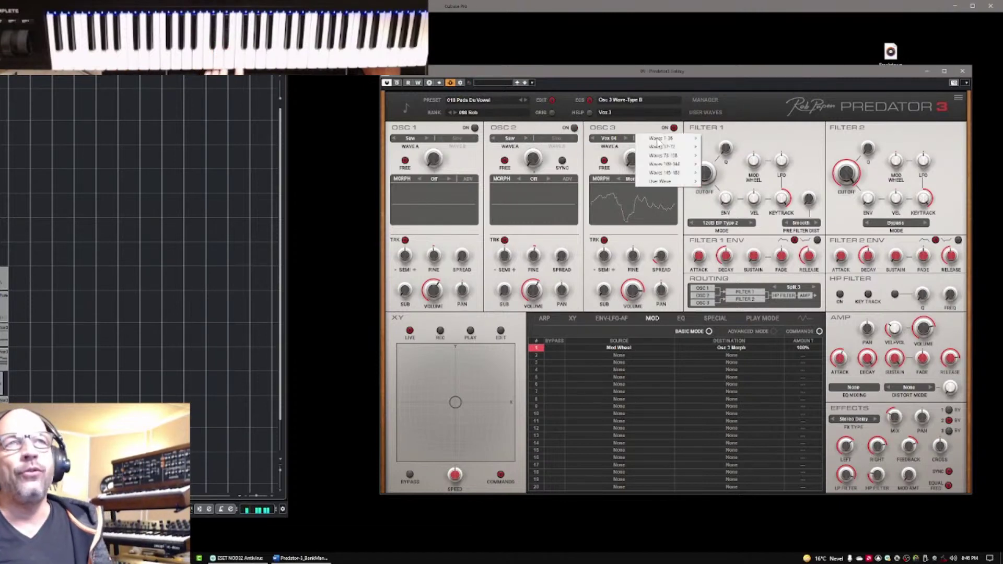
mouse_move(674, 139)
click(724, 148)
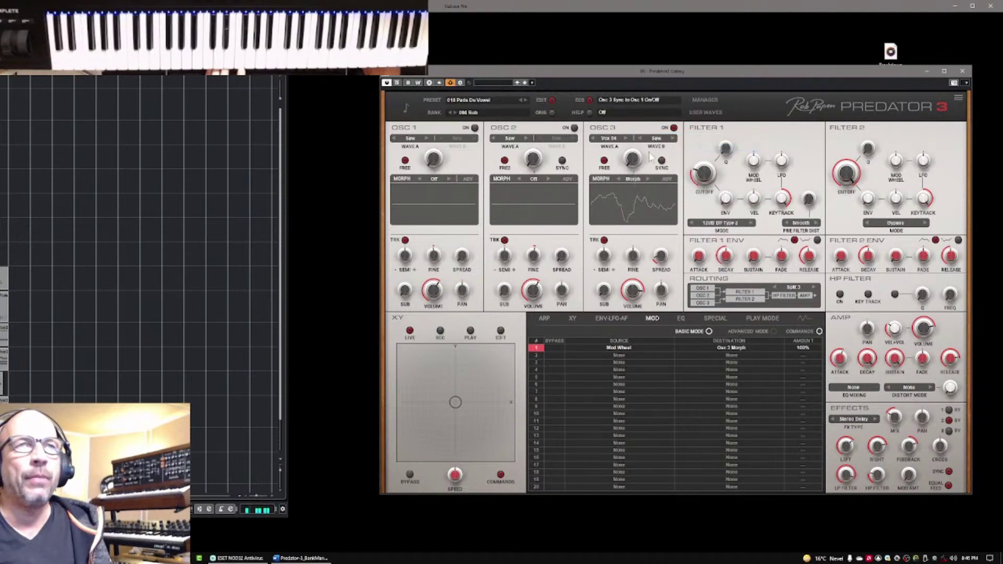
click(609, 139)
mouse_move(617, 139)
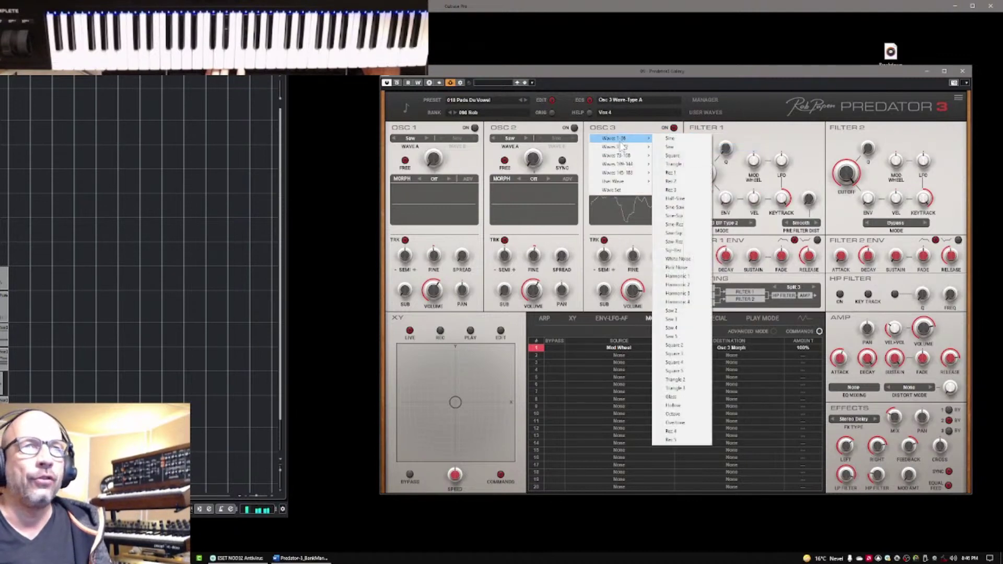
click(667, 147)
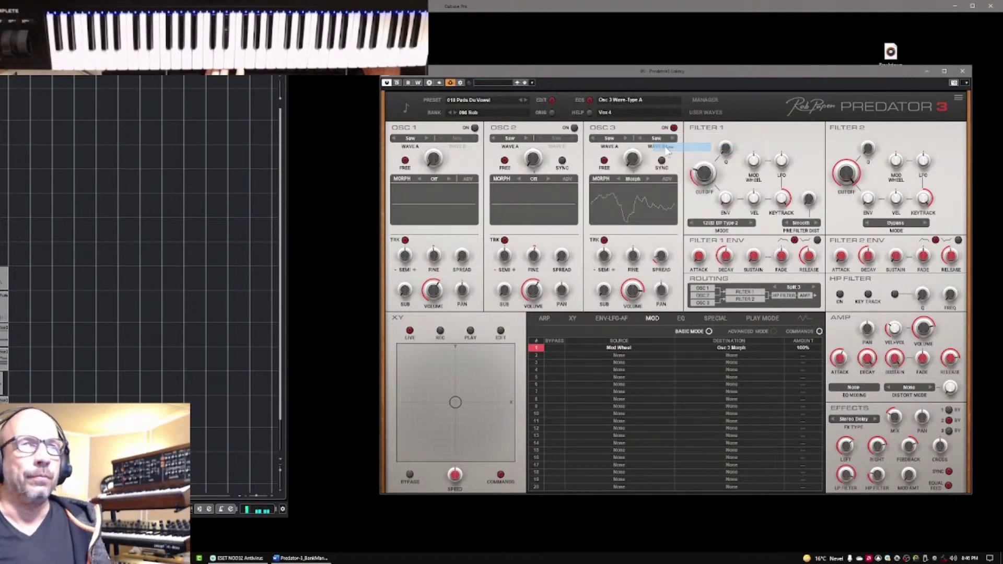
Turn off OSC 3's morph mode and raise its spread to 42%.
click(633, 179)
click(639, 183)
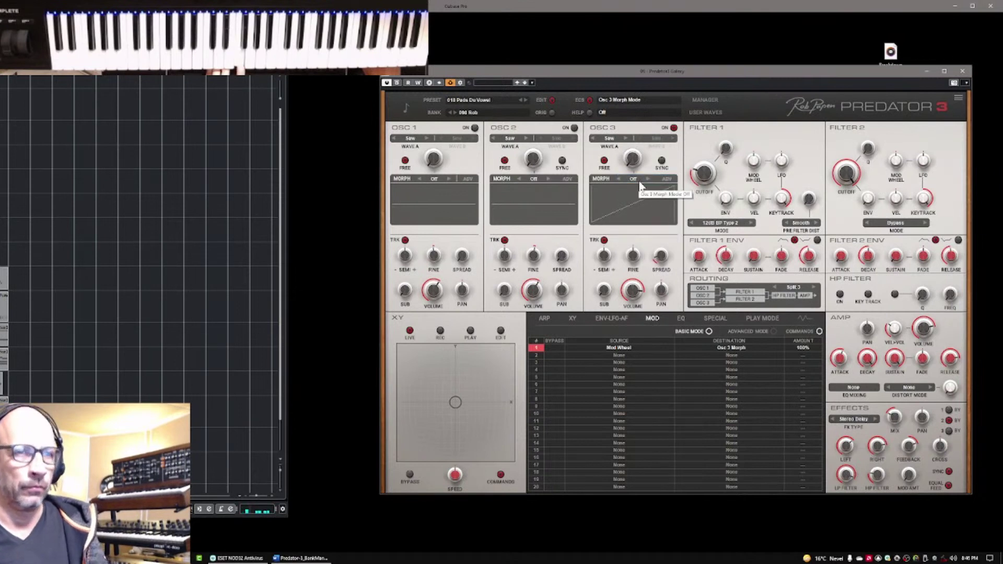
drag(661, 256, 663, 234)
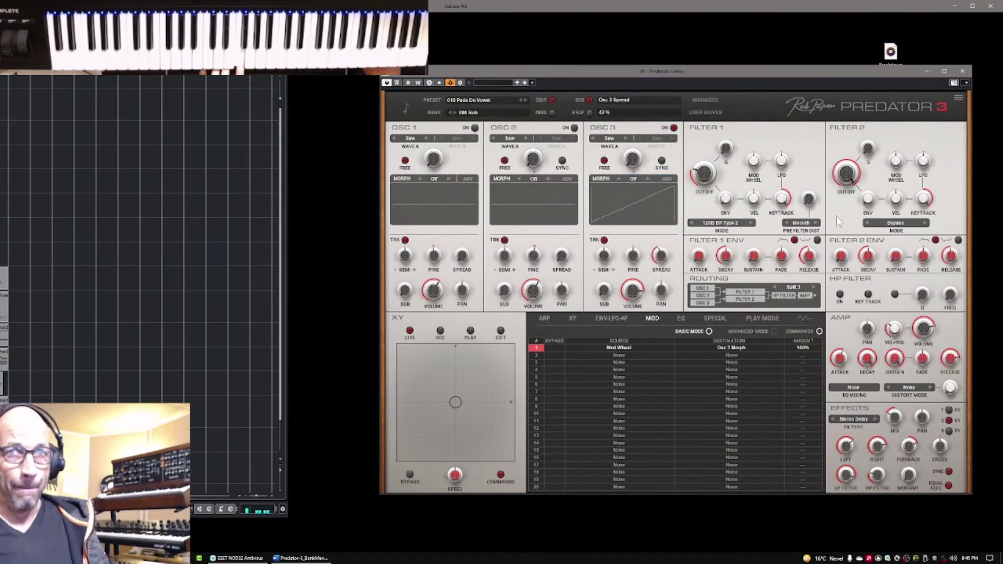
Set Filter 2's mode to Vocal and raise OSC 3's volume.
click(895, 224)
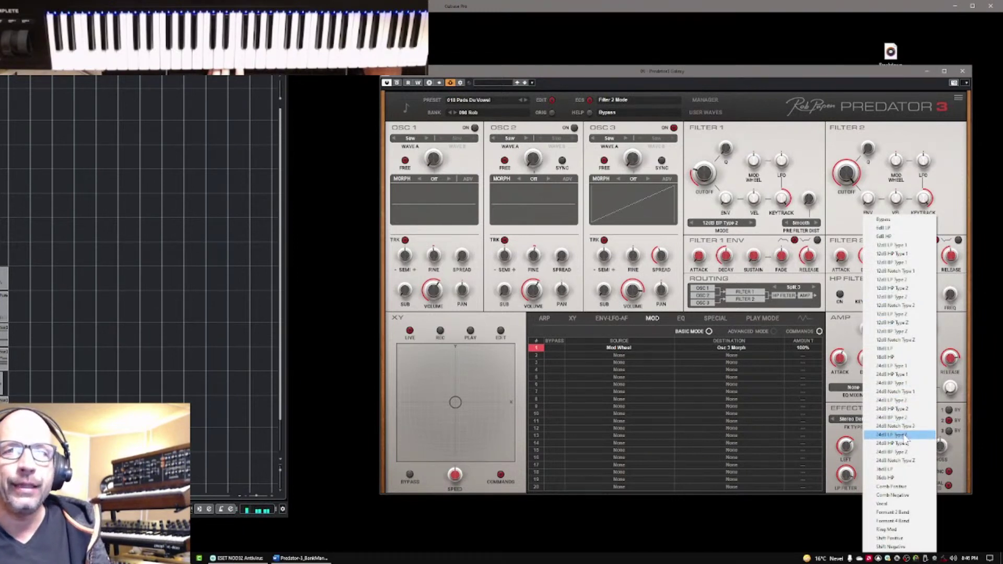
click(888, 504)
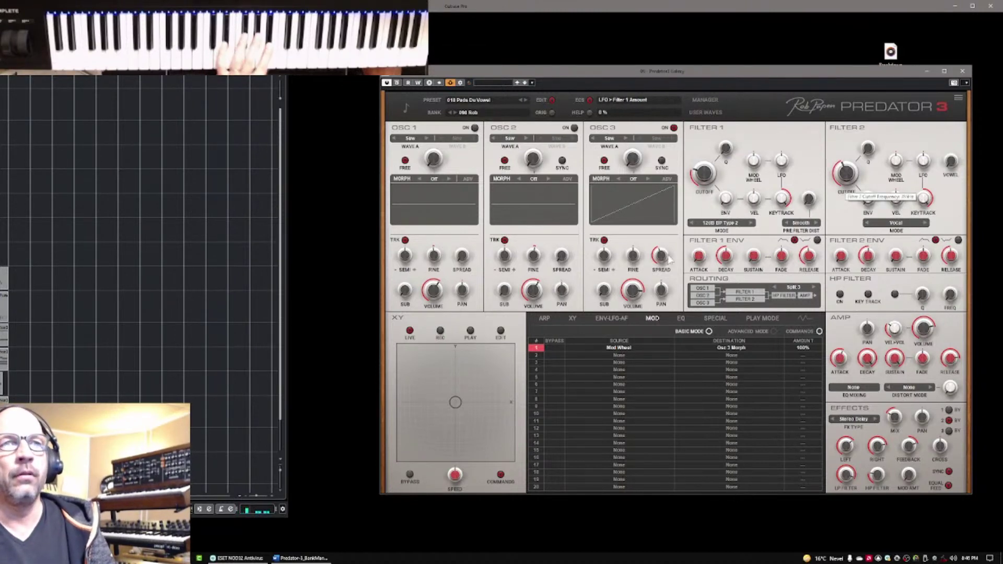
drag(629, 296, 640, 283)
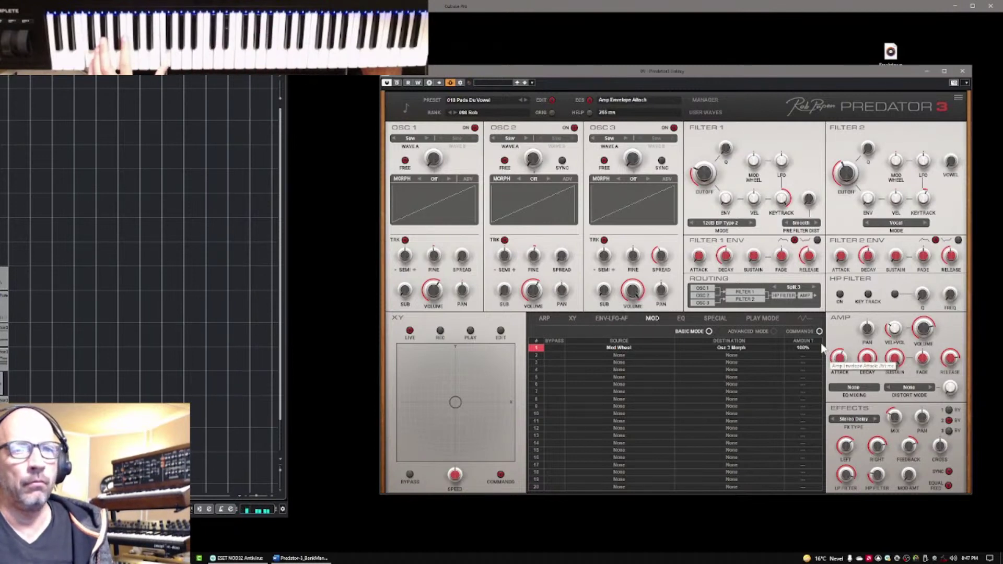
Change the Mod Wheel's destination in the first modulation matrix slot to Filter 2 Vowel.
click(732, 347)
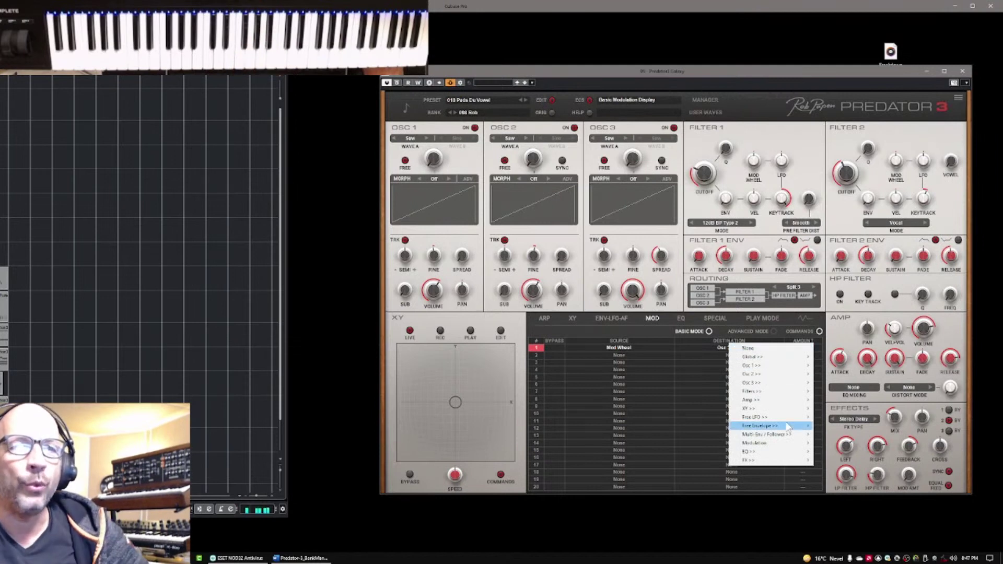
mouse_move(804, 396)
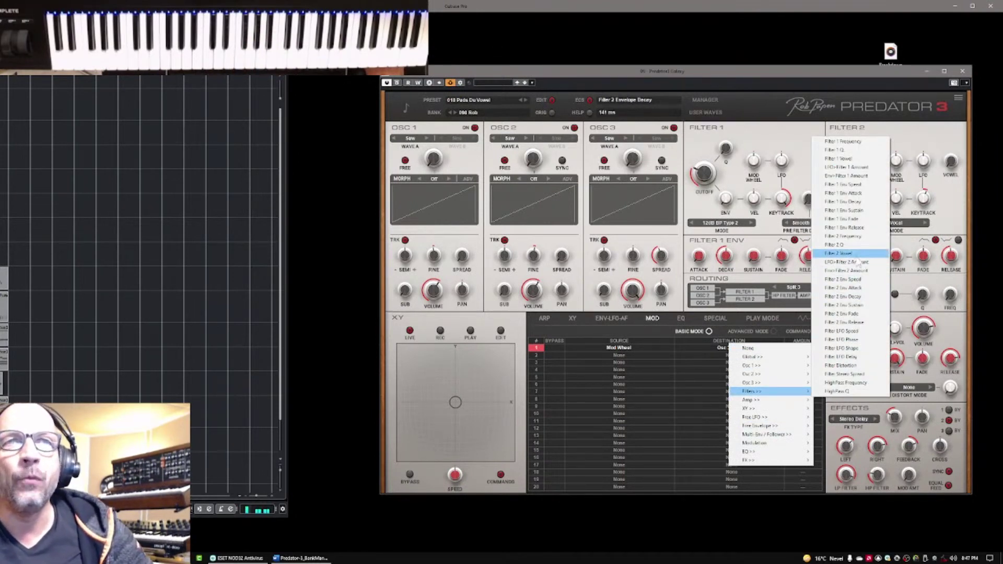
click(858, 253)
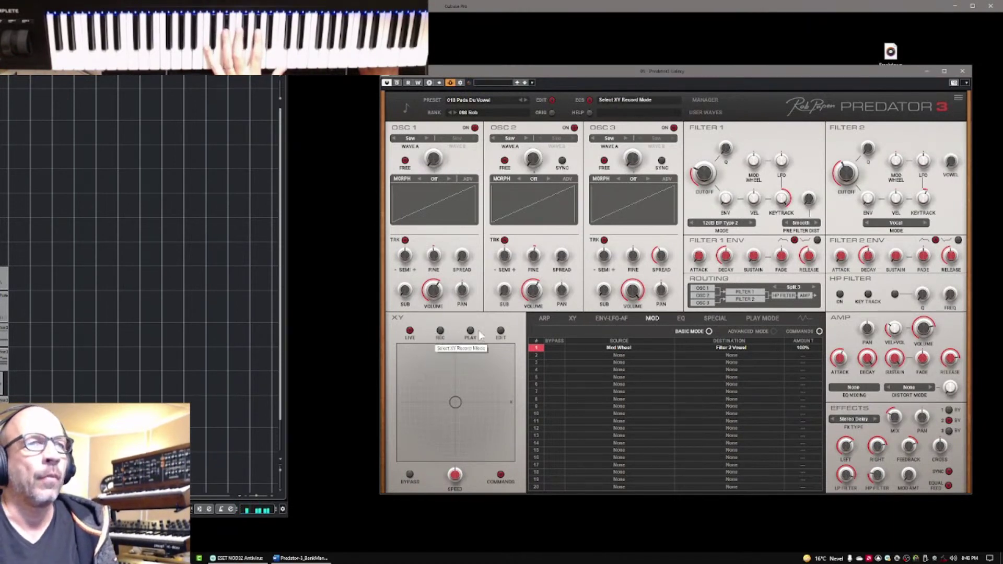
Try Osc 1 Morph as the XY pad's X Mod 1 destination and sweep the pad to audition it.
click(573, 319)
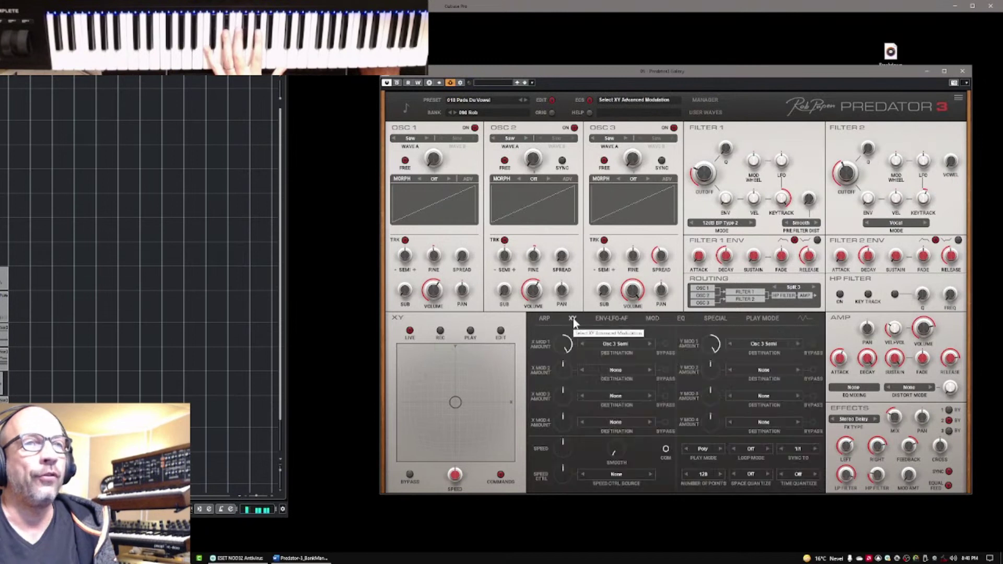
click(615, 342)
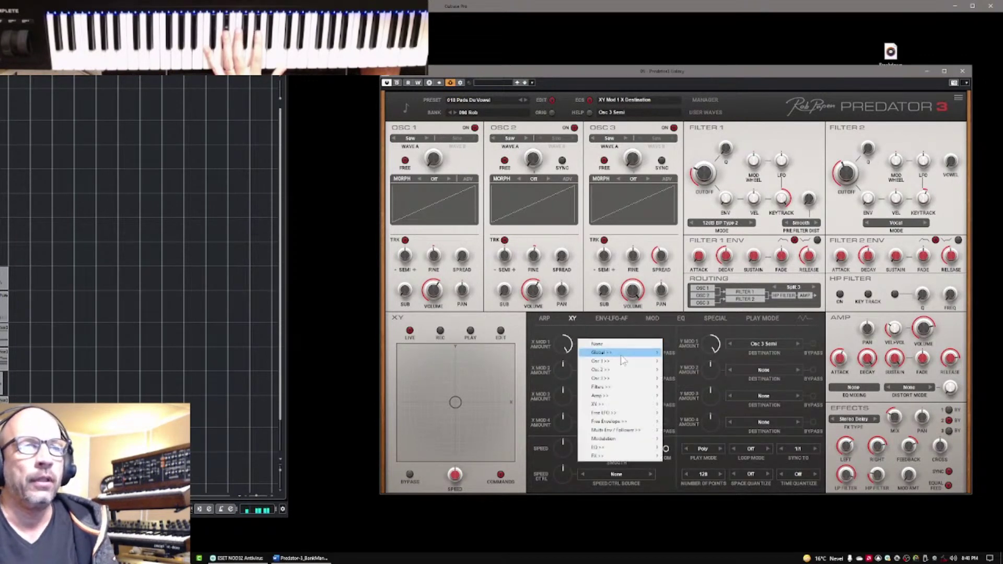
mouse_move(621, 357)
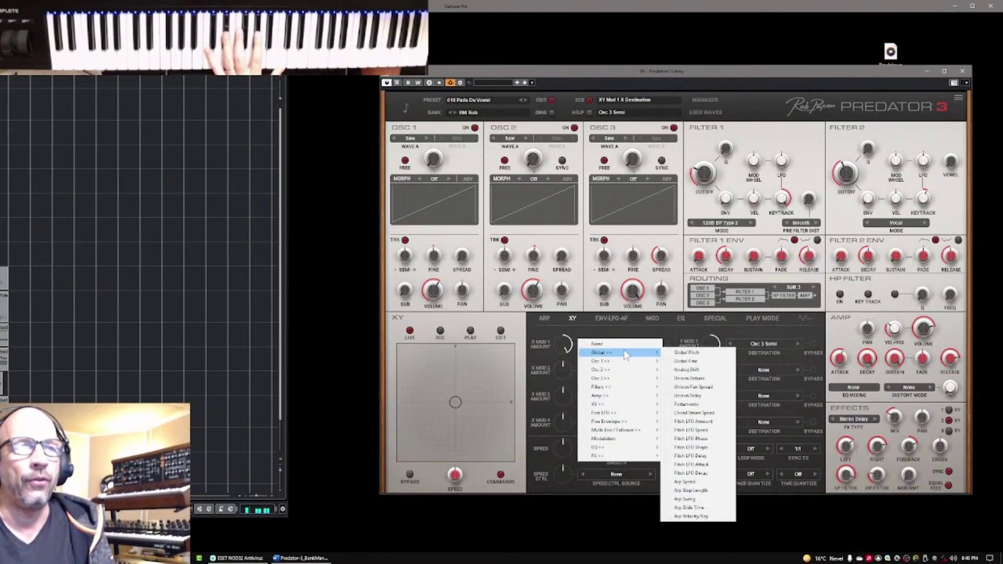
click(582, 336)
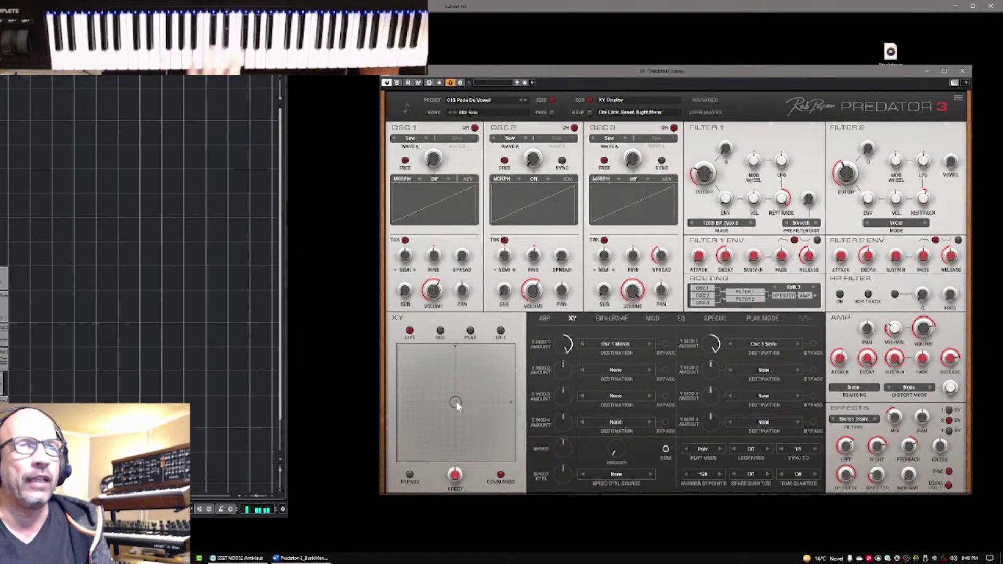
drag(458, 403, 441, 406)
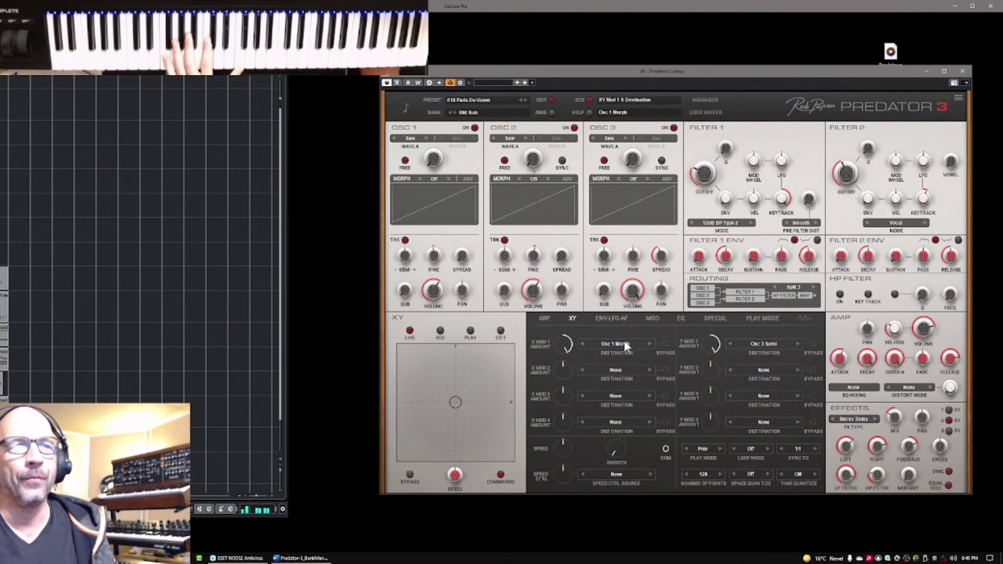
Assign Filter 1 Vowel as the XY pad's Y Mod 1 destination.
click(757, 346)
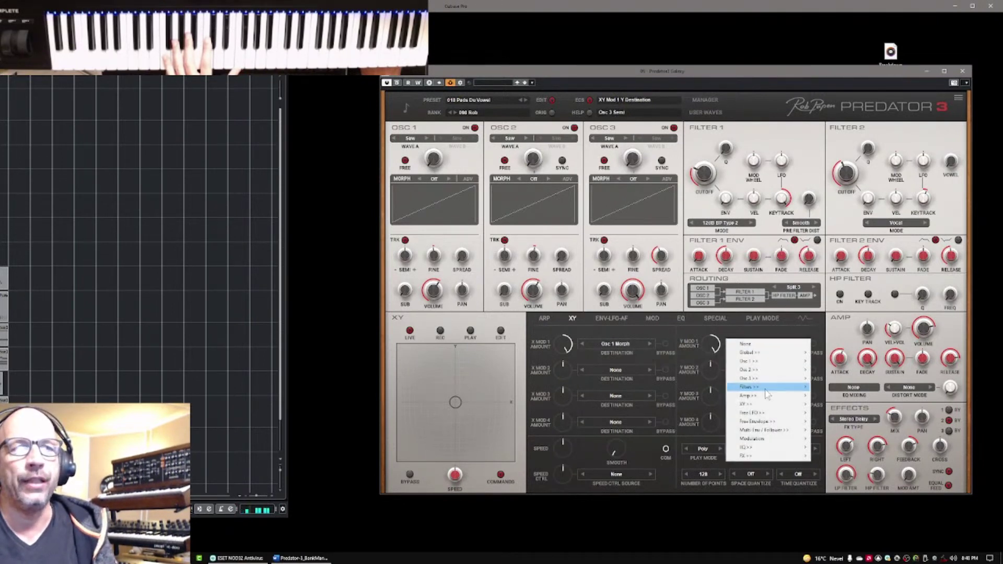
mouse_move(779, 388)
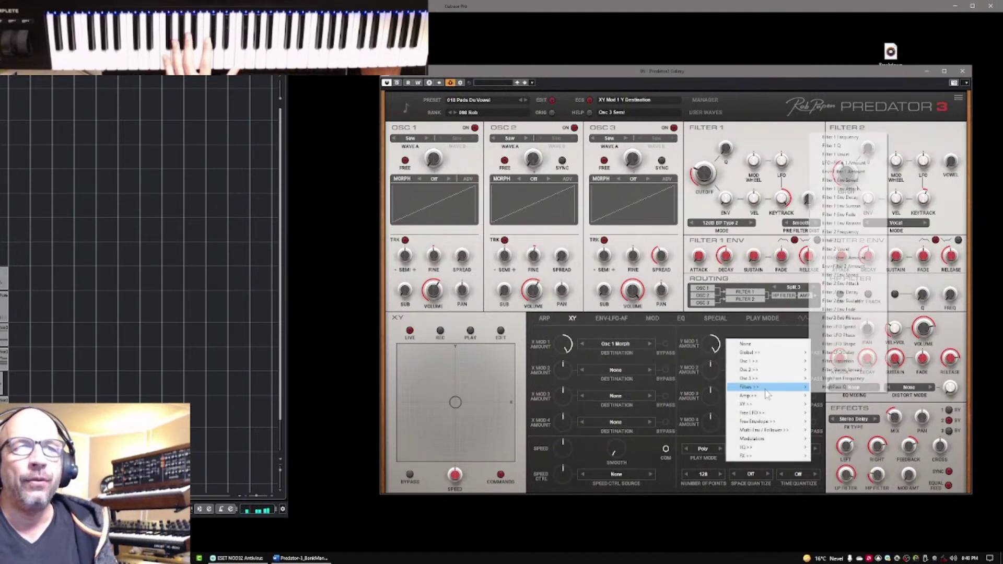
click(860, 155)
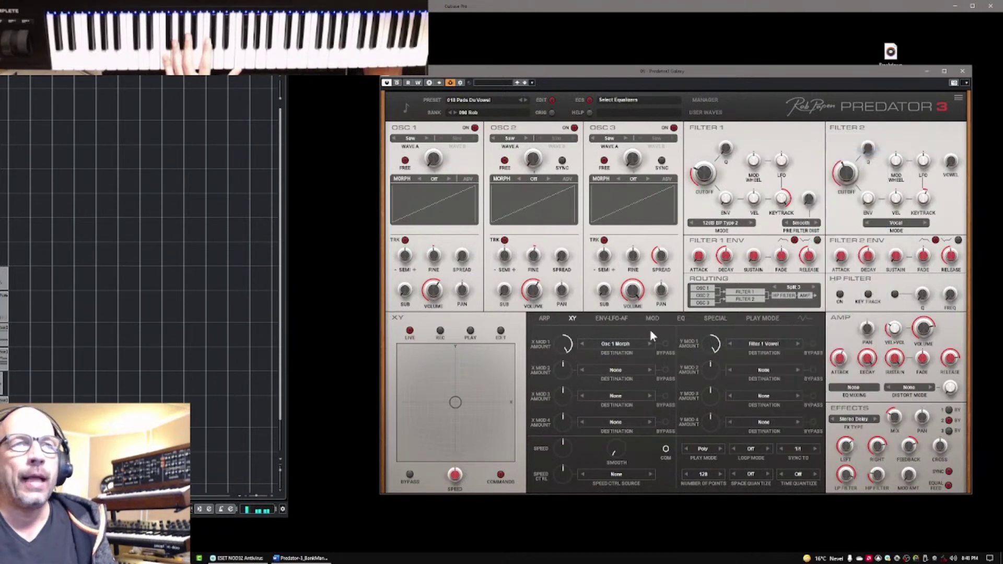
Assign Filter 2 Frequency as the X Mod 1 destination, lower the X and Y Mod 1 amounts, and sweep the XY pad.
click(607, 347)
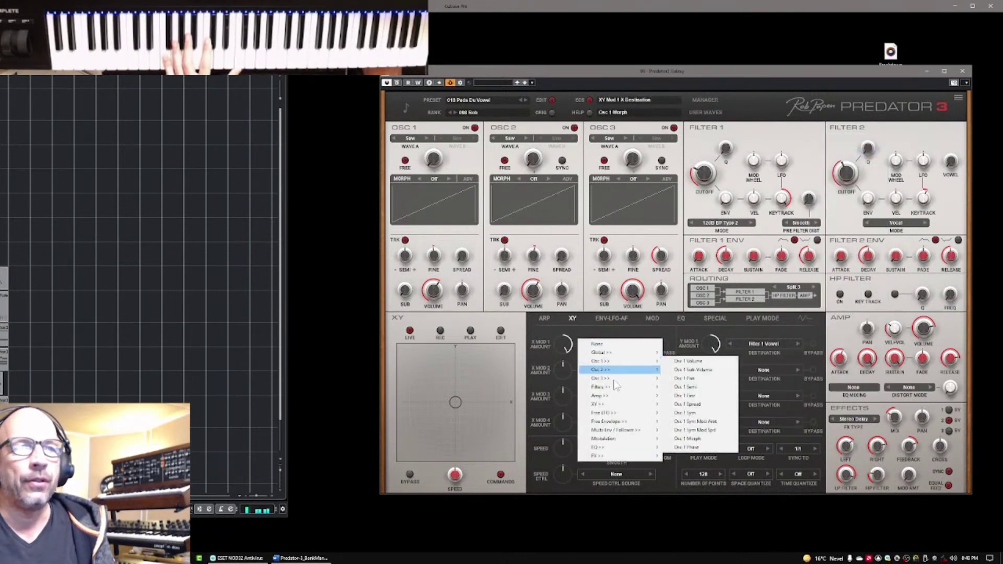
mouse_move(623, 393)
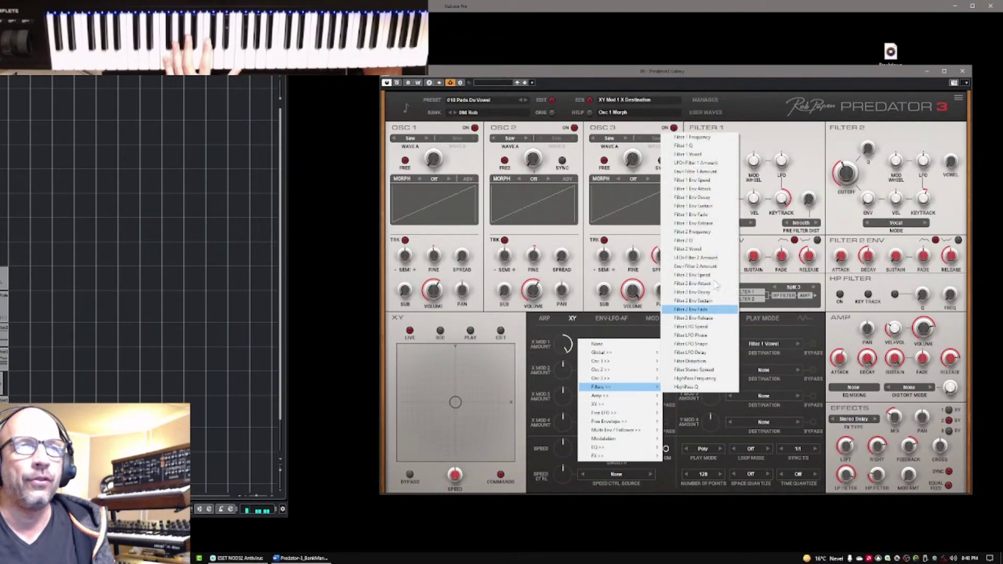
click(701, 231)
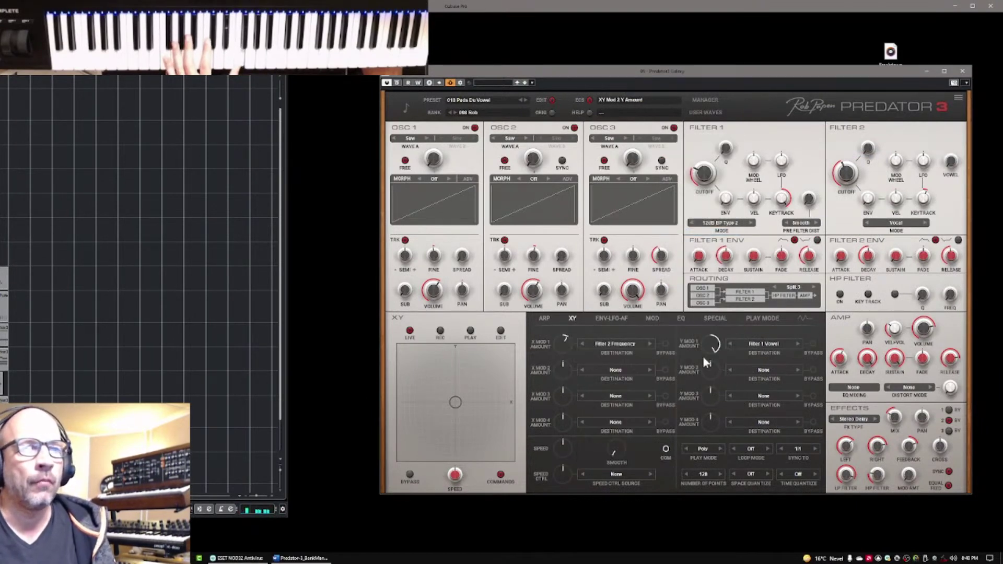
drag(448, 404, 458, 377)
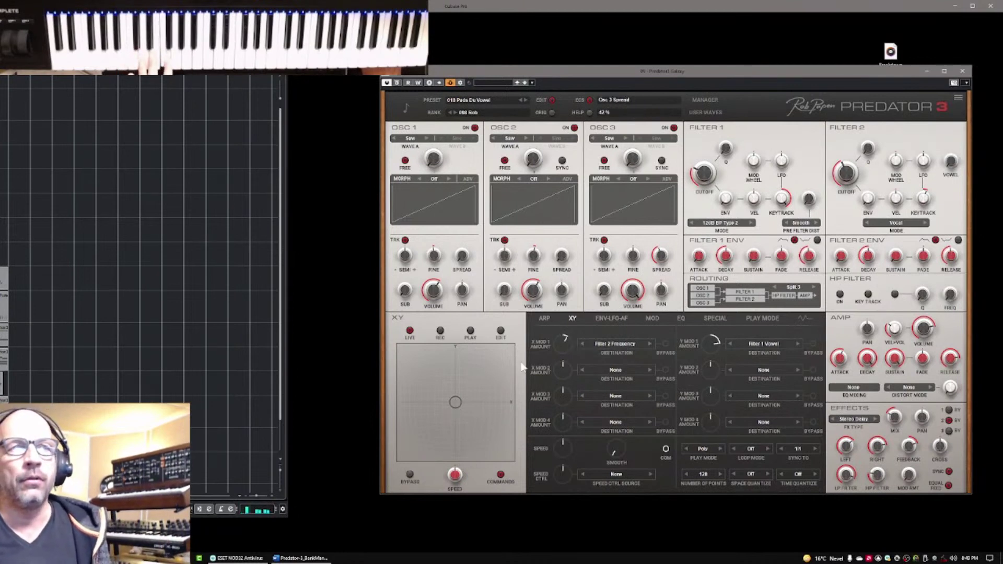
Save the vocal-filter version over the current Pads Da Vowel preset.
click(546, 320)
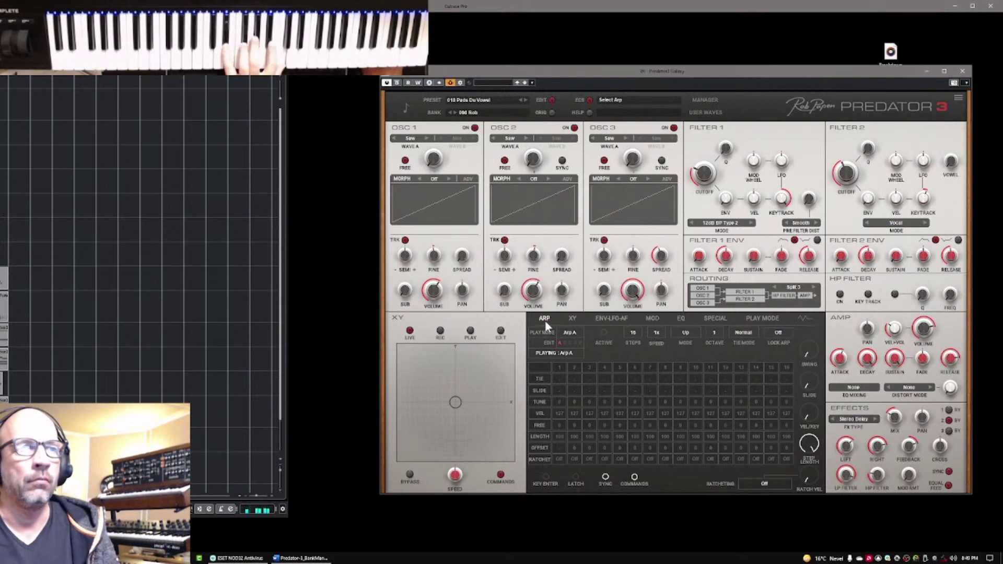
click(481, 100)
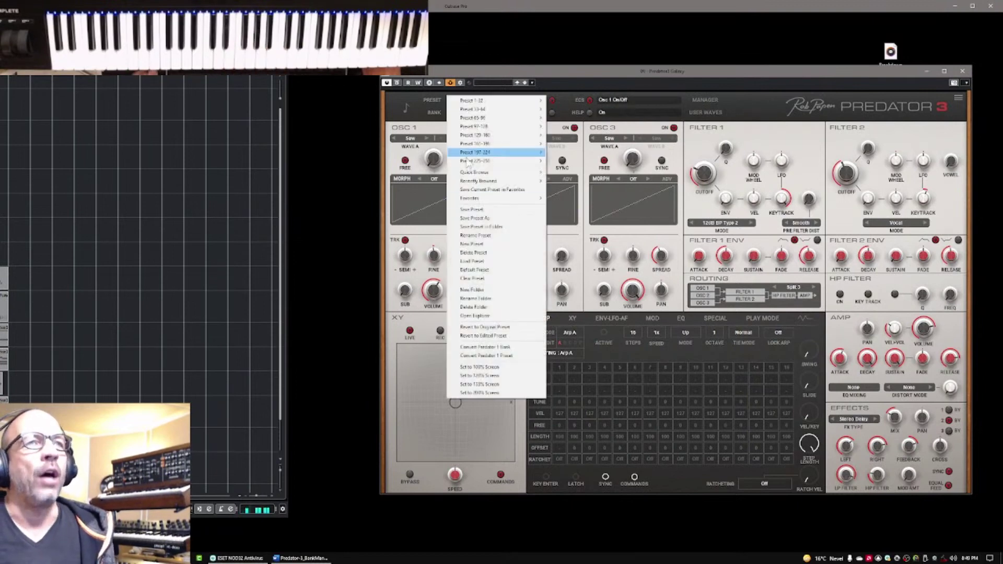
click(474, 211)
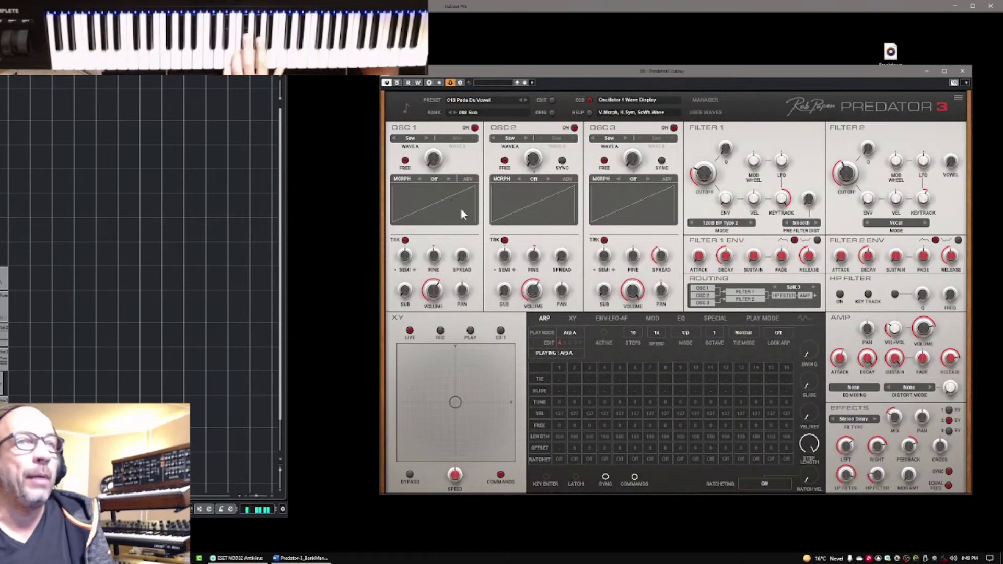
click(615, 272)
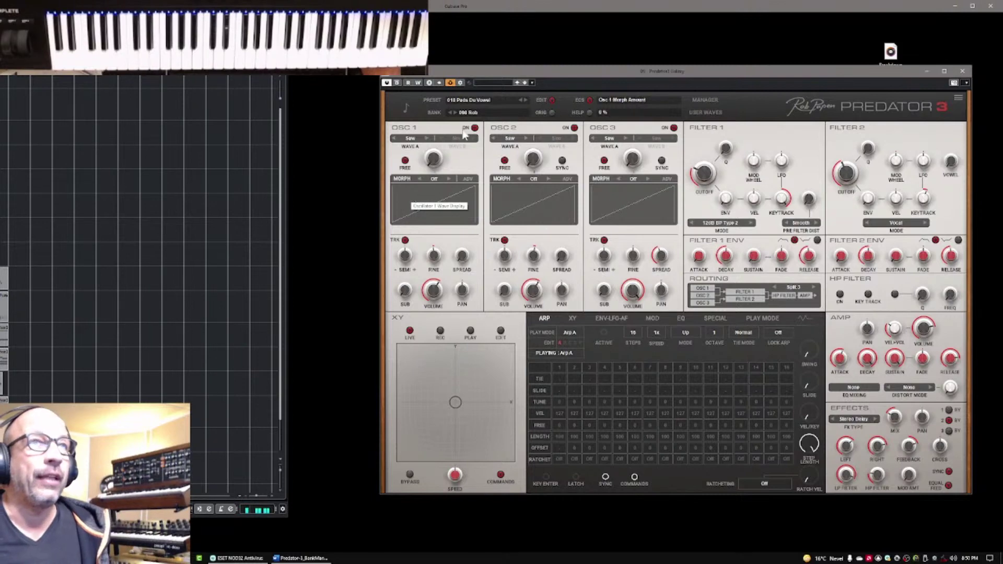
Load preset 017 Pads Da Emo from the preset manager and return to the synth view.
click(703, 103)
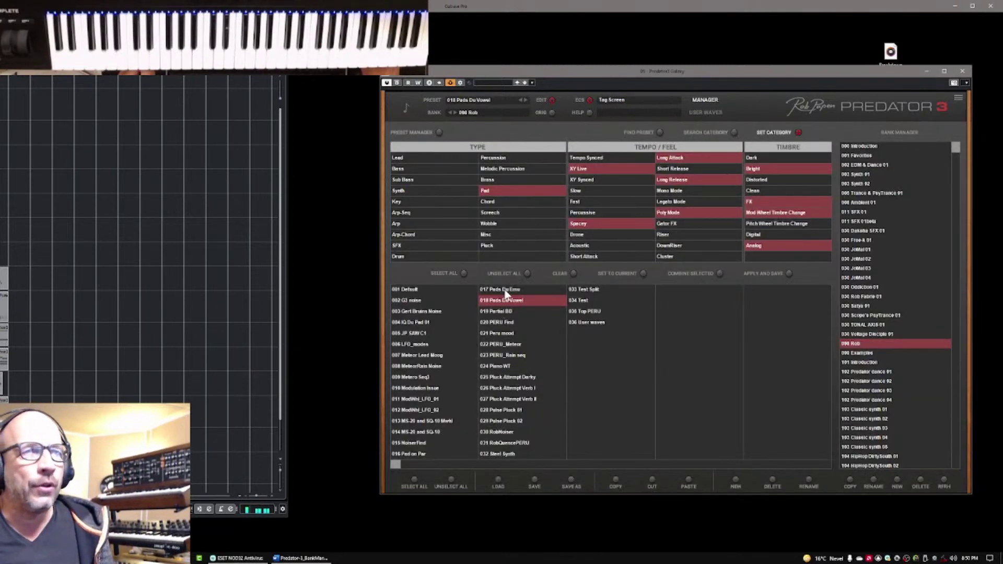
click(507, 291)
click(706, 100)
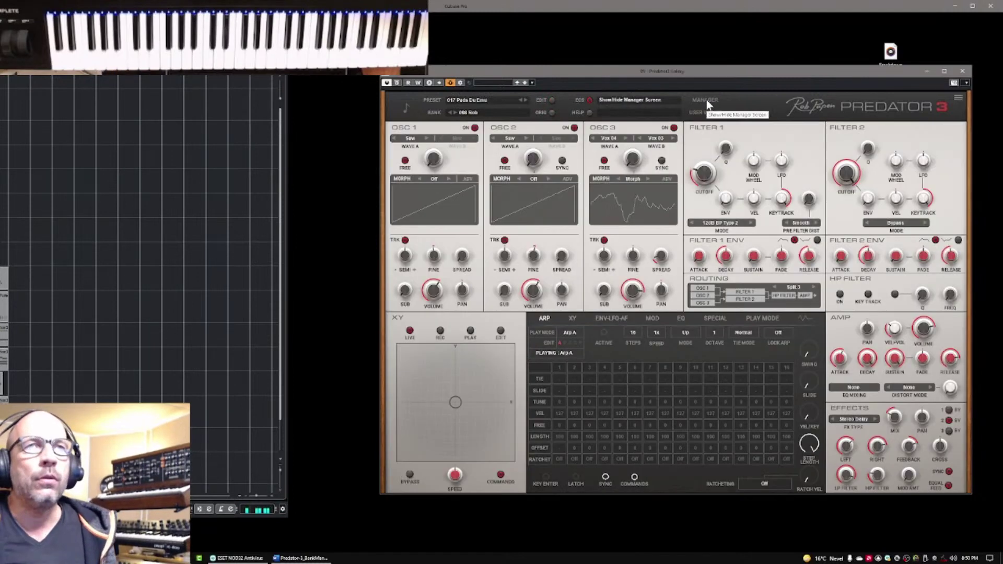
Assign Osc 3 Morph as the XY pad's X Mod 1 destination.
click(571, 320)
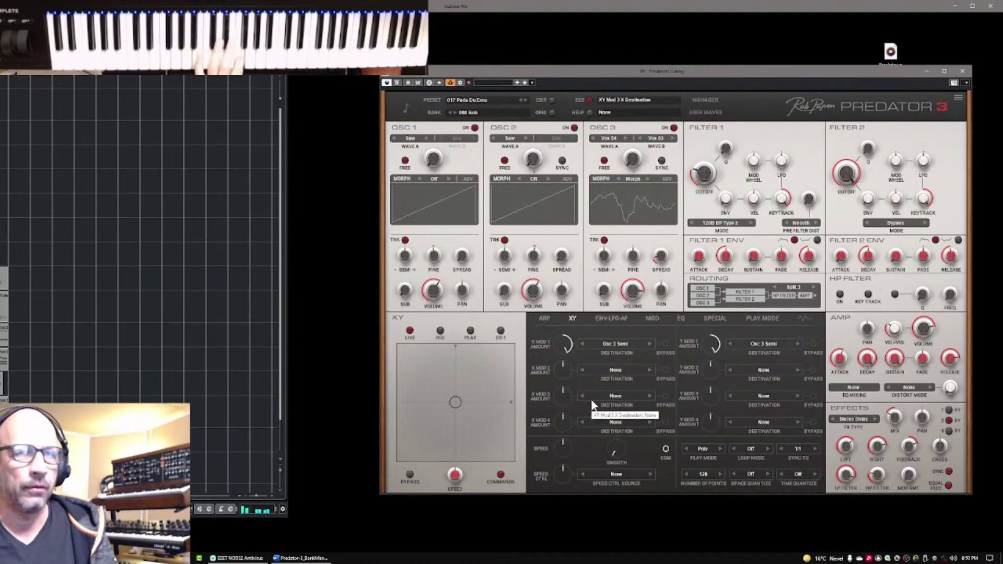
click(612, 344)
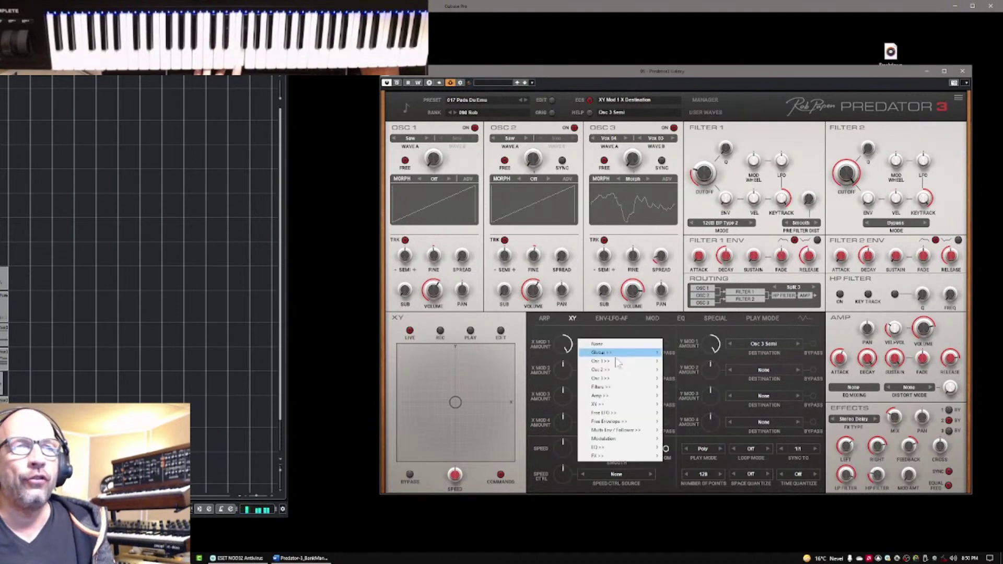
mouse_move(620, 380)
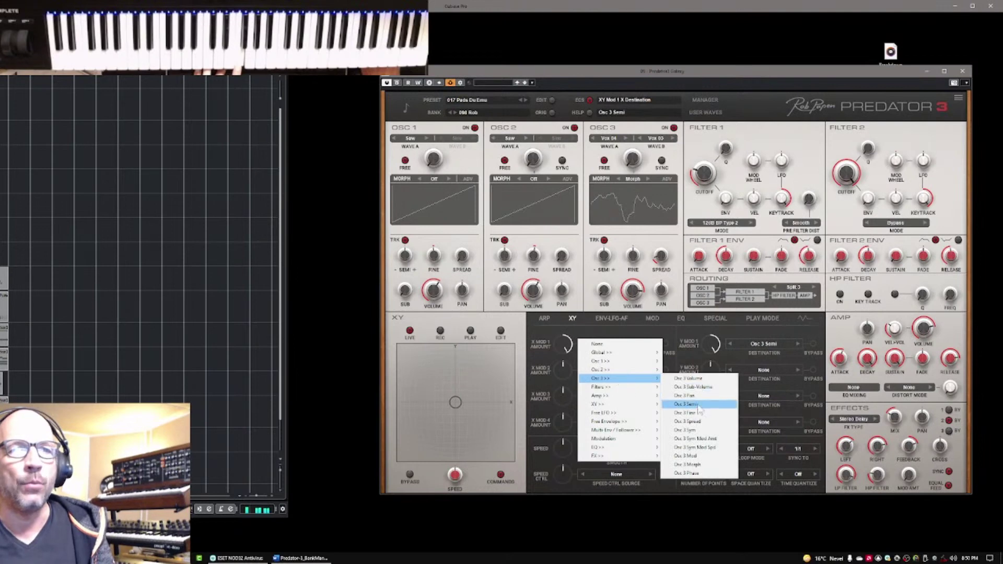
click(689, 464)
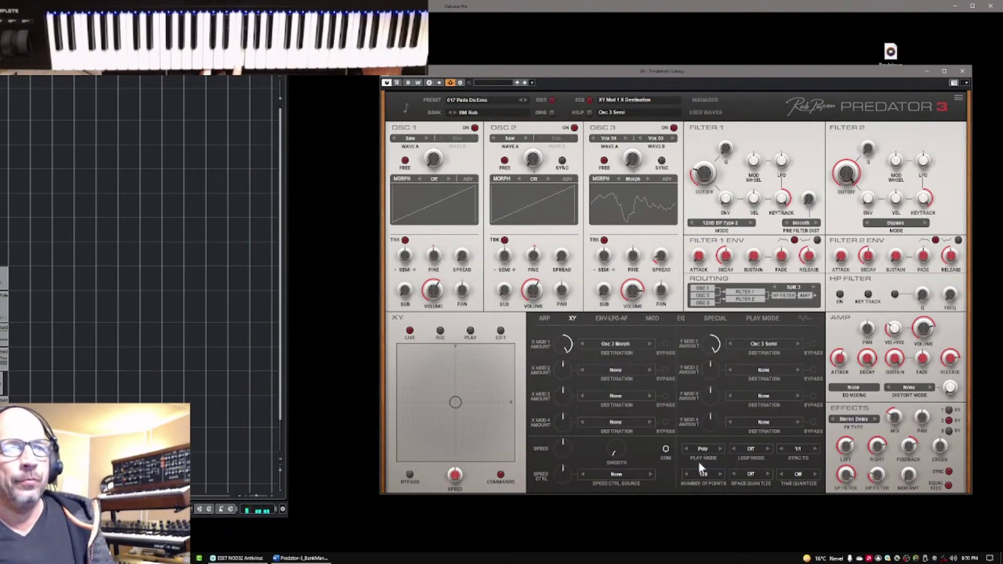
Assign Filter 1 Frequency as the XY pad's Y Mod 1 destination.
click(761, 346)
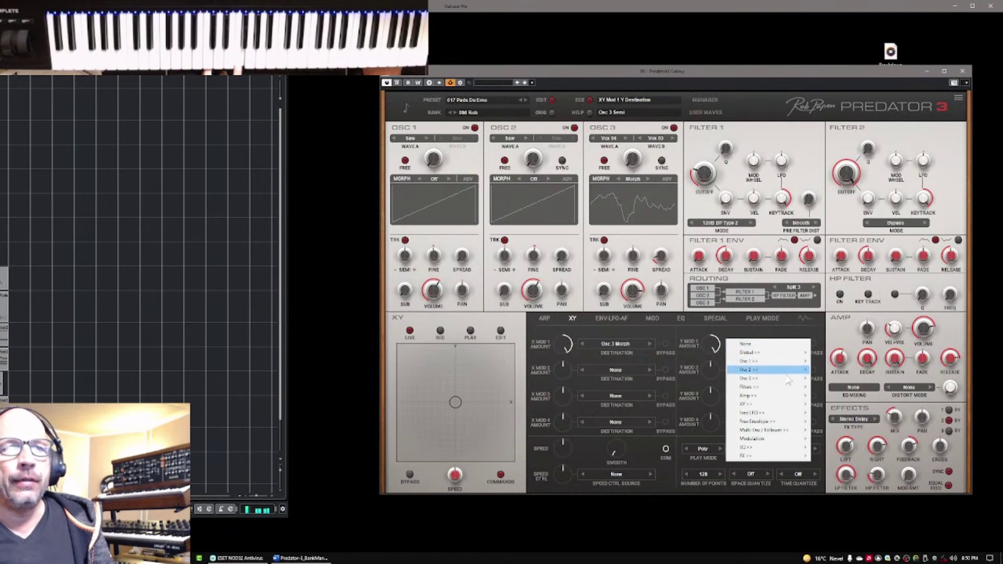
mouse_move(790, 392)
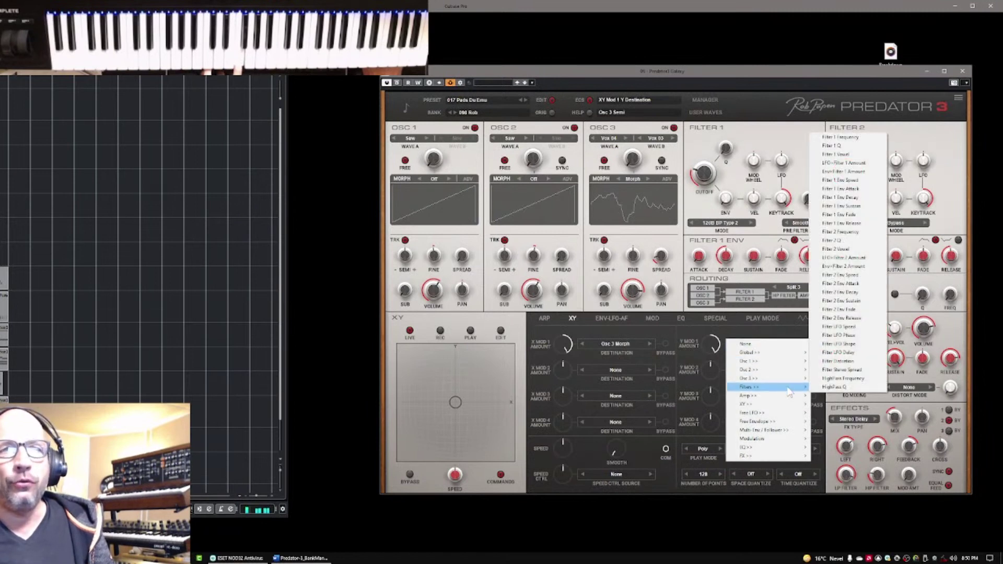
click(845, 137)
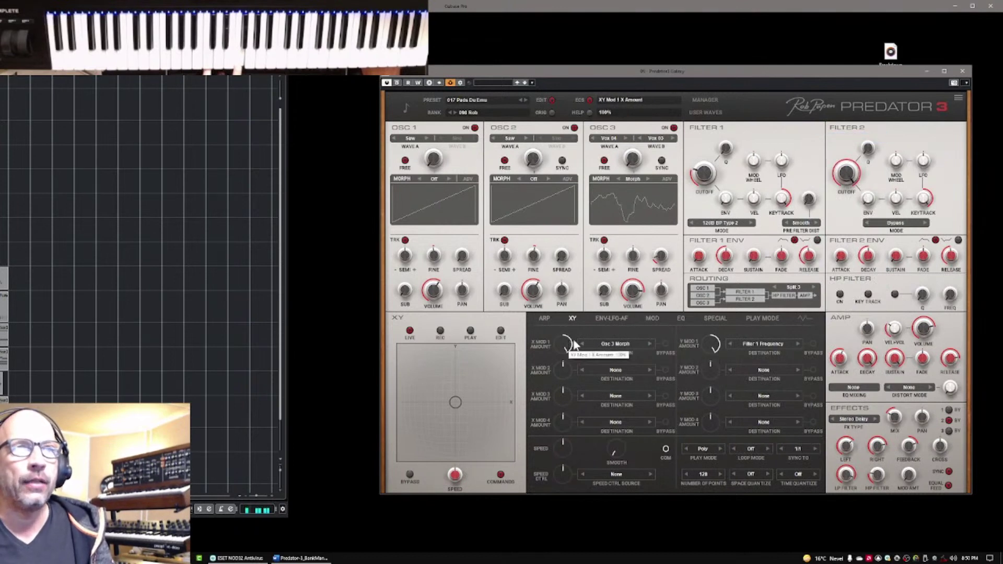
Lower the Y Mod 1 amount and sweep the XY pad to test the morph and filter movement.
drag(703, 341, 716, 358)
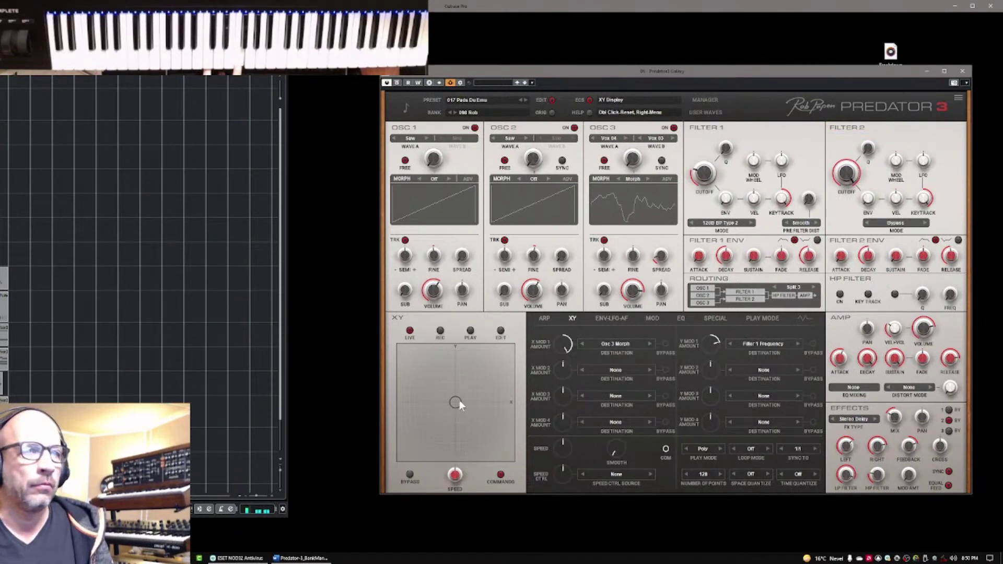
drag(459, 404, 424, 363)
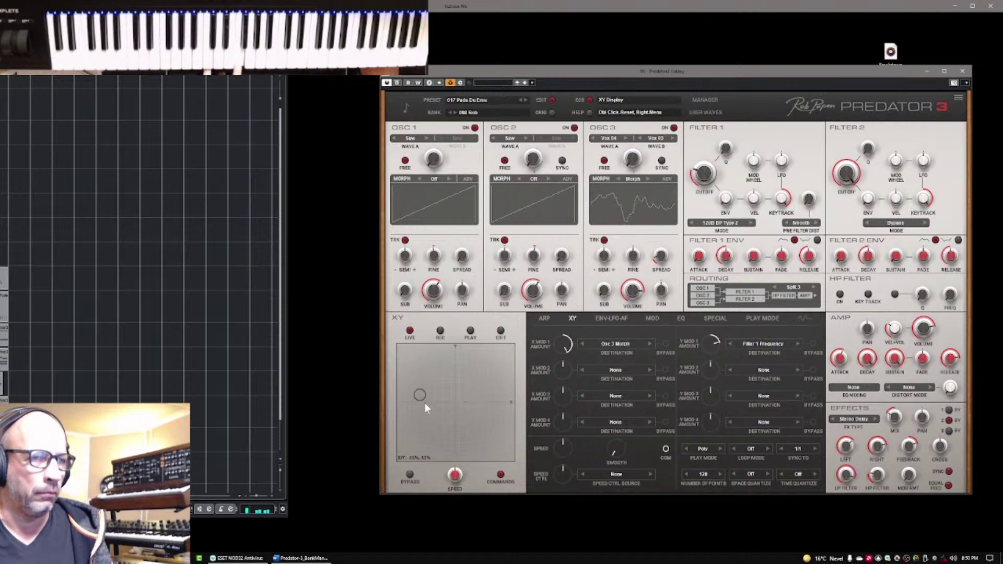
drag(439, 411, 453, 402)
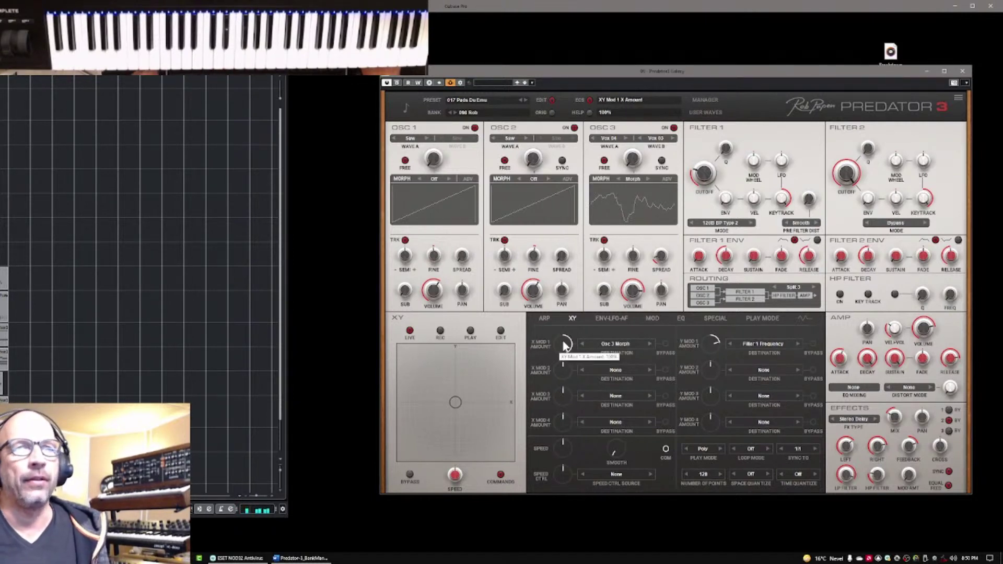
Return to the arpeggiator page and save the edited Pads Da Emo preset.
click(544, 320)
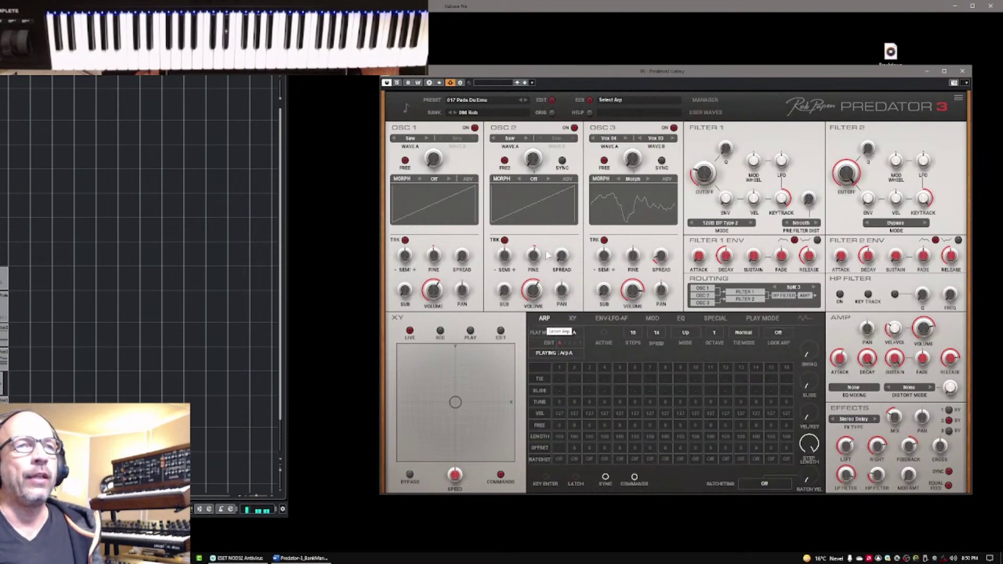
click(467, 99)
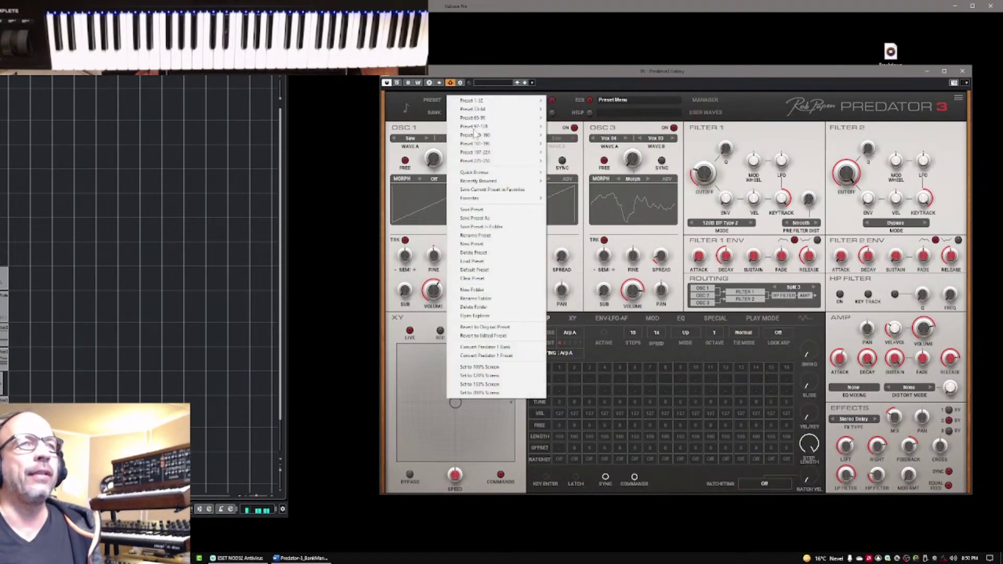
click(480, 209)
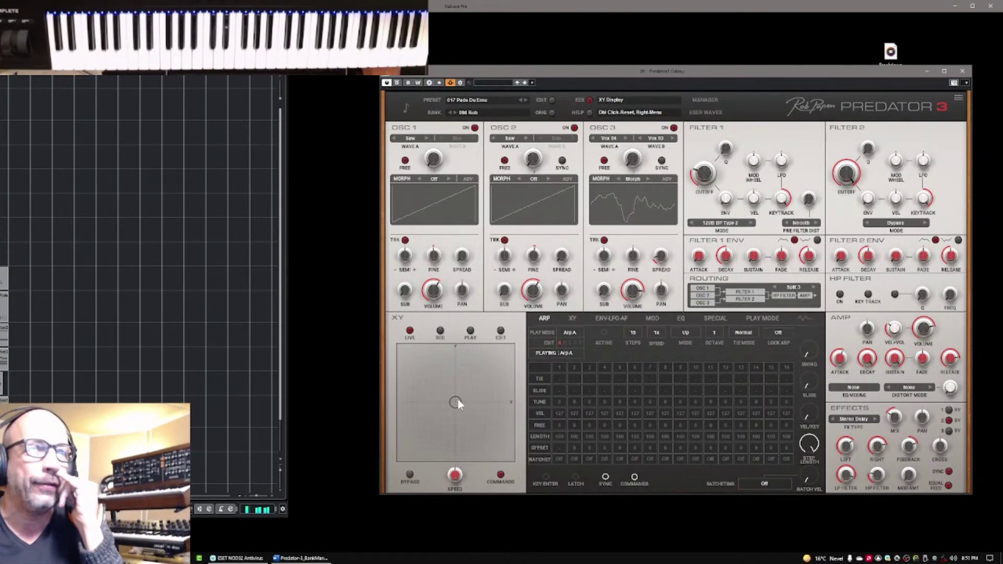
Check the XY, modulation matrix and play mode settings, return to the arpeggiator page, and save Pads Da Emo again.
click(573, 318)
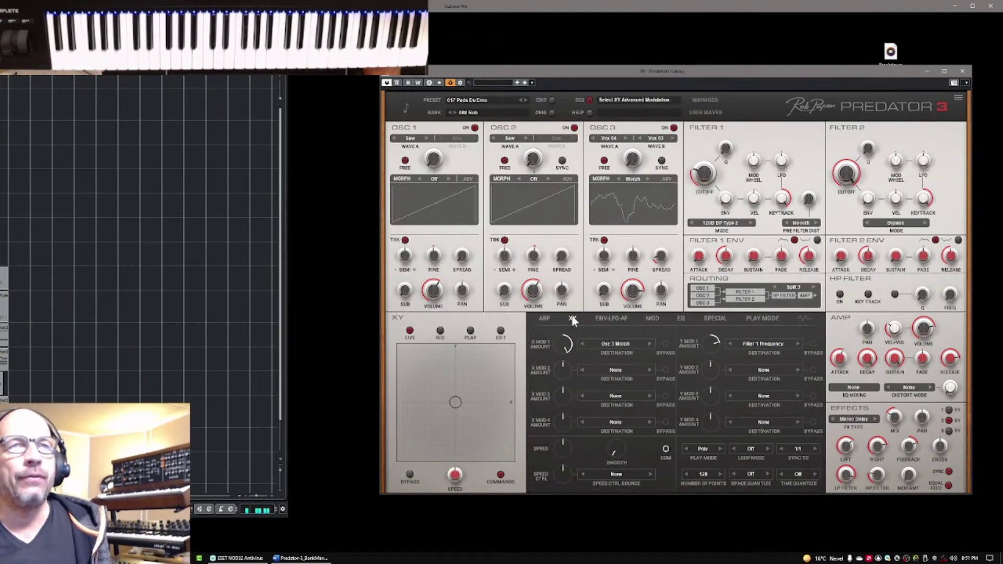
click(610, 320)
click(651, 319)
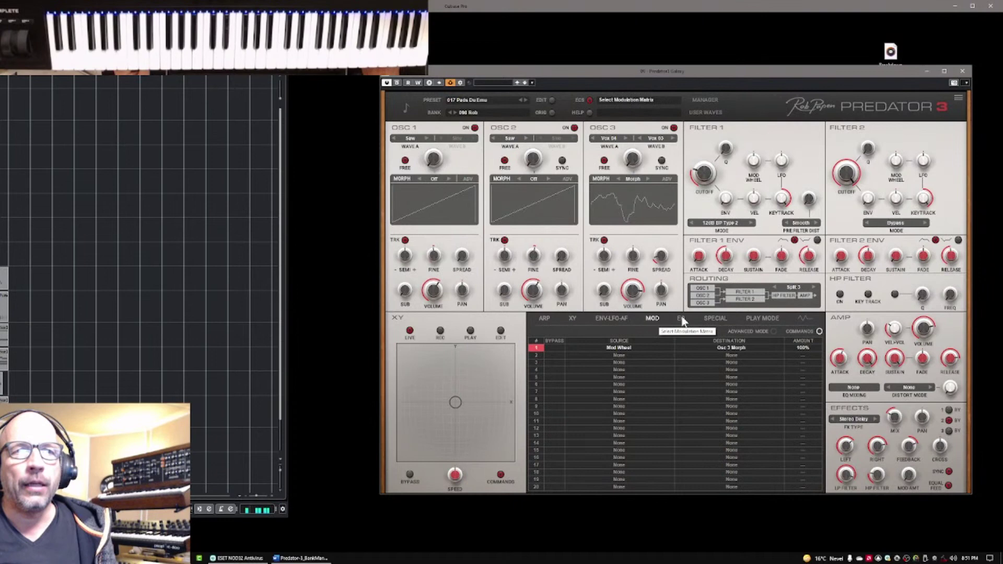
click(715, 319)
click(761, 319)
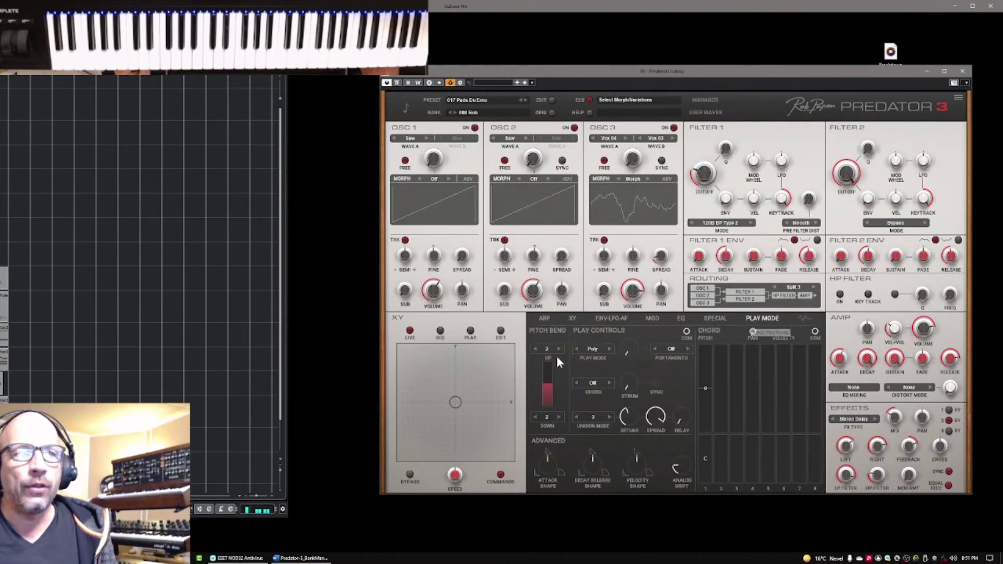
click(544, 320)
click(488, 119)
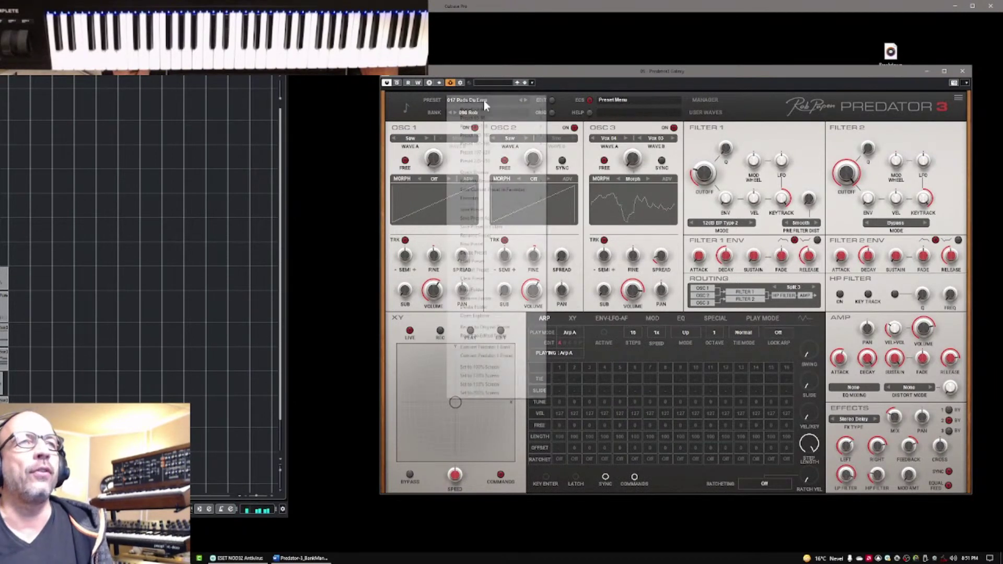
click(483, 212)
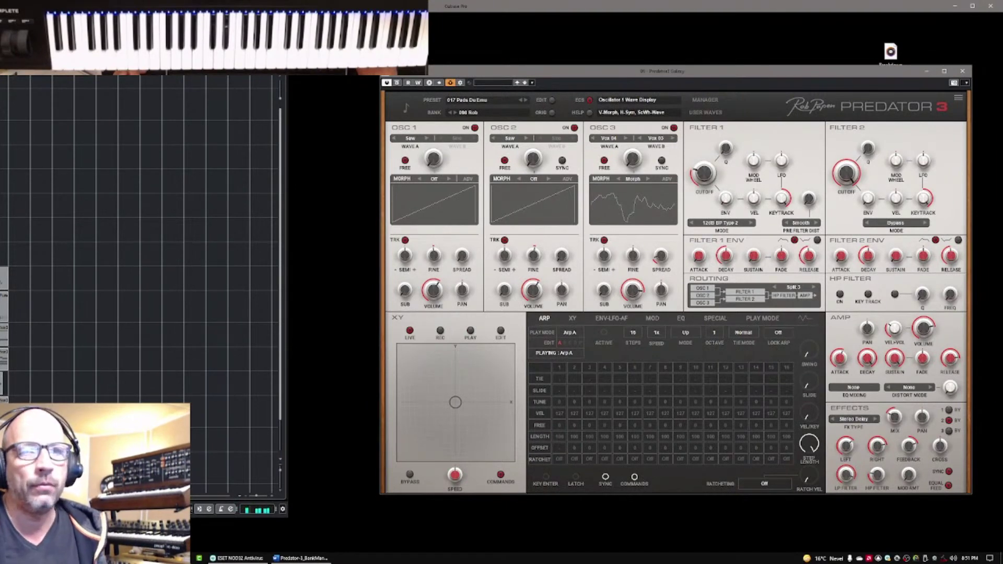
Load preset 018 Pads Da Vowel and examine its unison settings and first effect slot.
key(super)
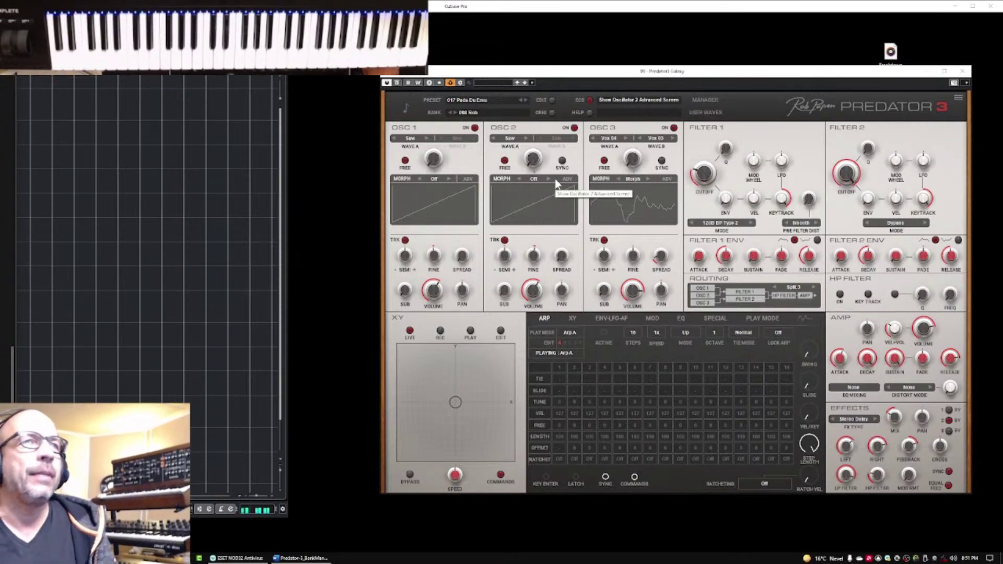
click(525, 99)
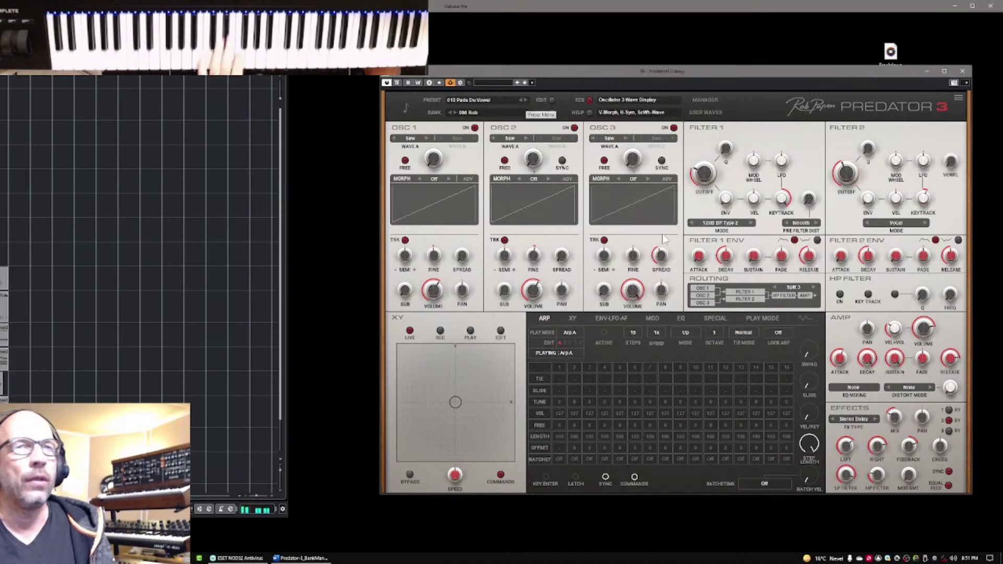
click(754, 319)
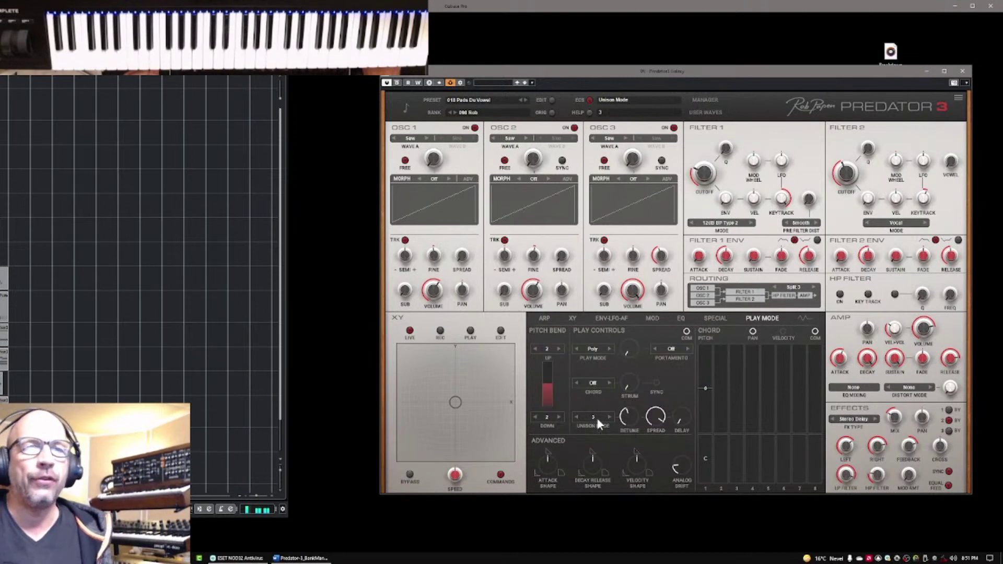
click(950, 410)
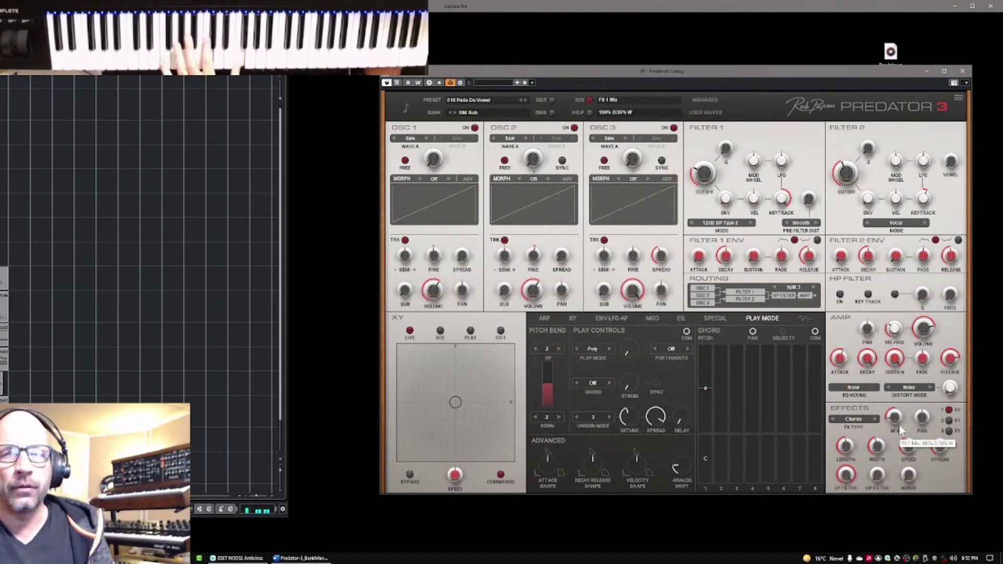
Switch oscillators 1 and 2 off and back on to compare the sound of the pad.
click(474, 128)
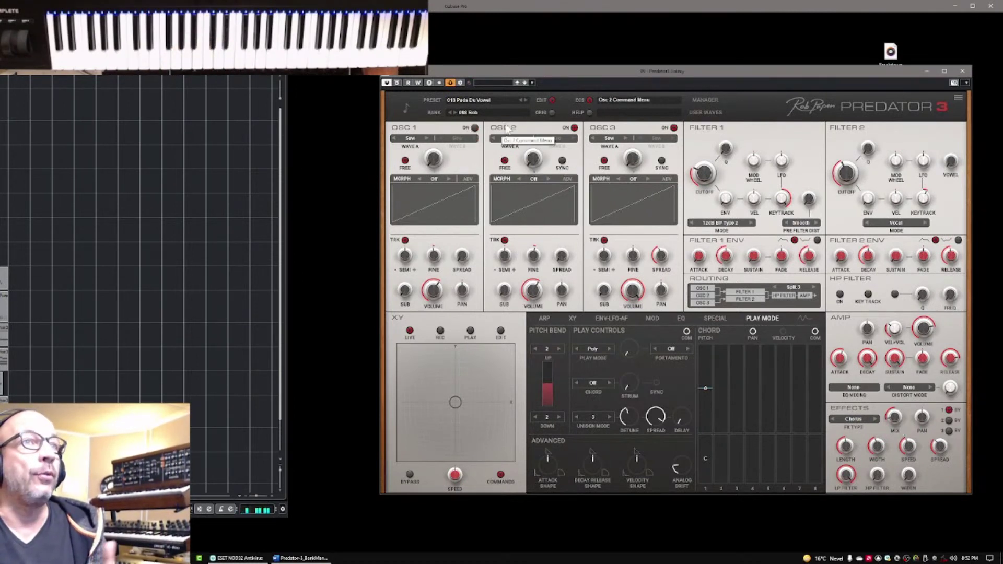
click(575, 128)
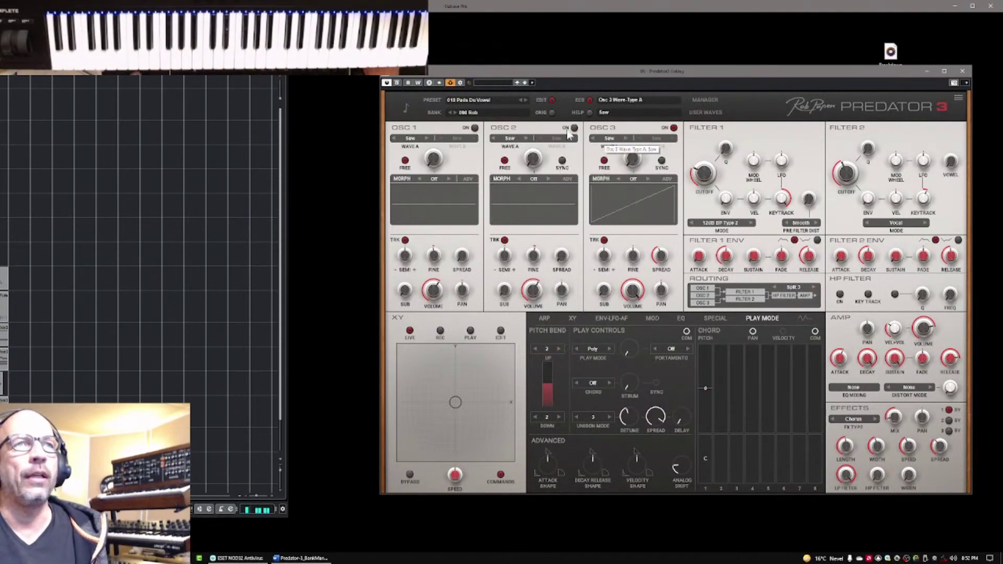
click(475, 128)
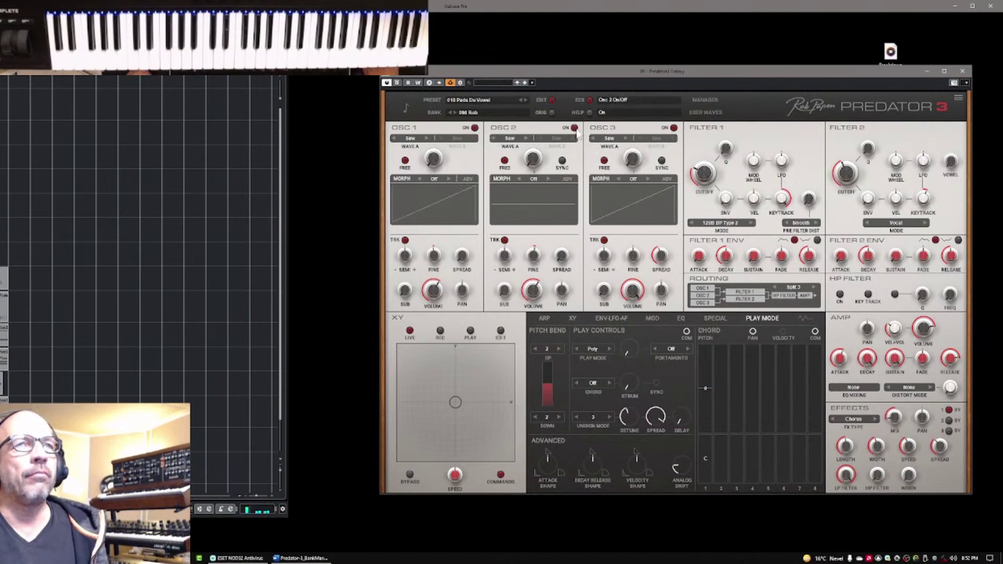
click(575, 128)
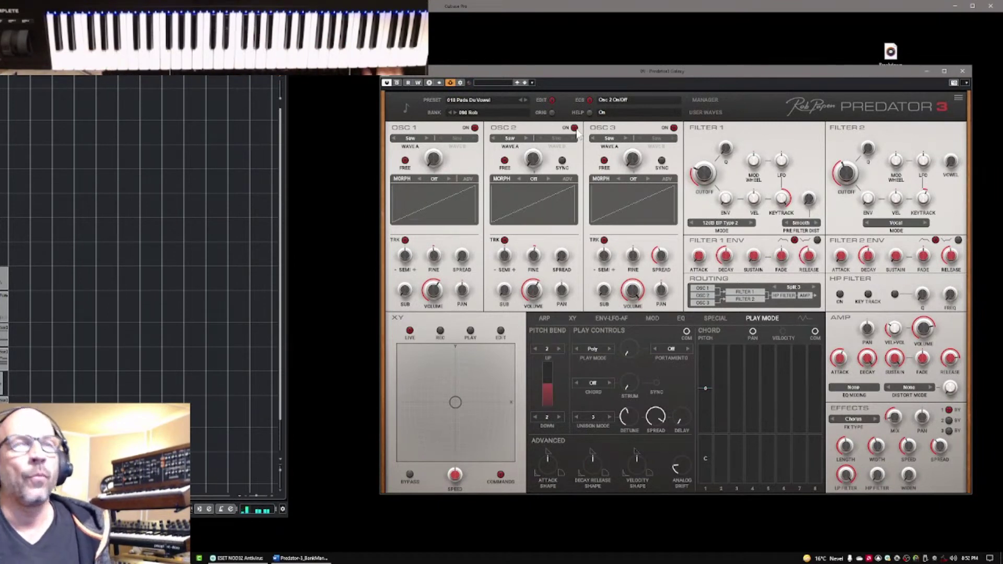
Load bank 130 TheCyberDemon in the bank manager and show its preset list.
click(873, 107)
click(812, 101)
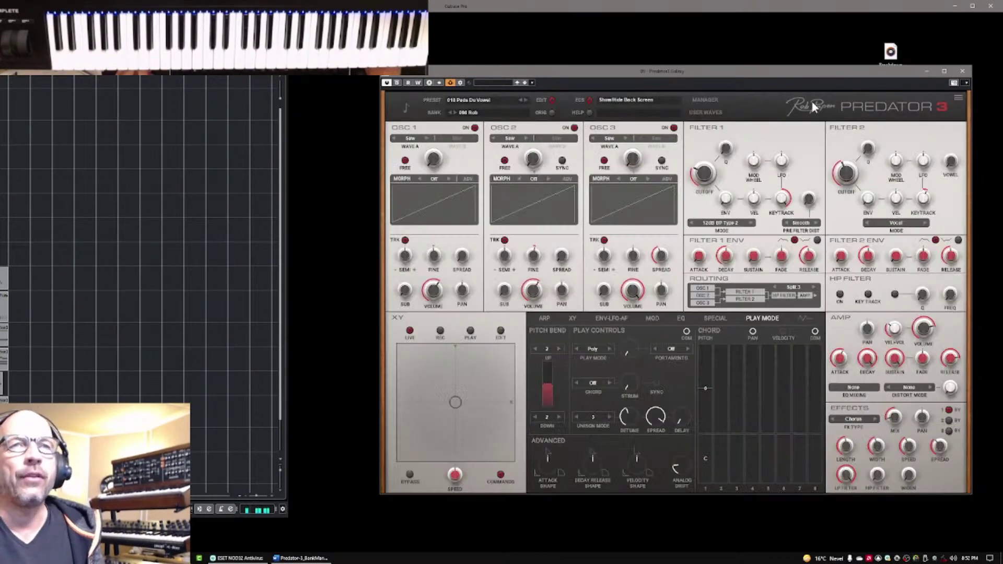
click(713, 102)
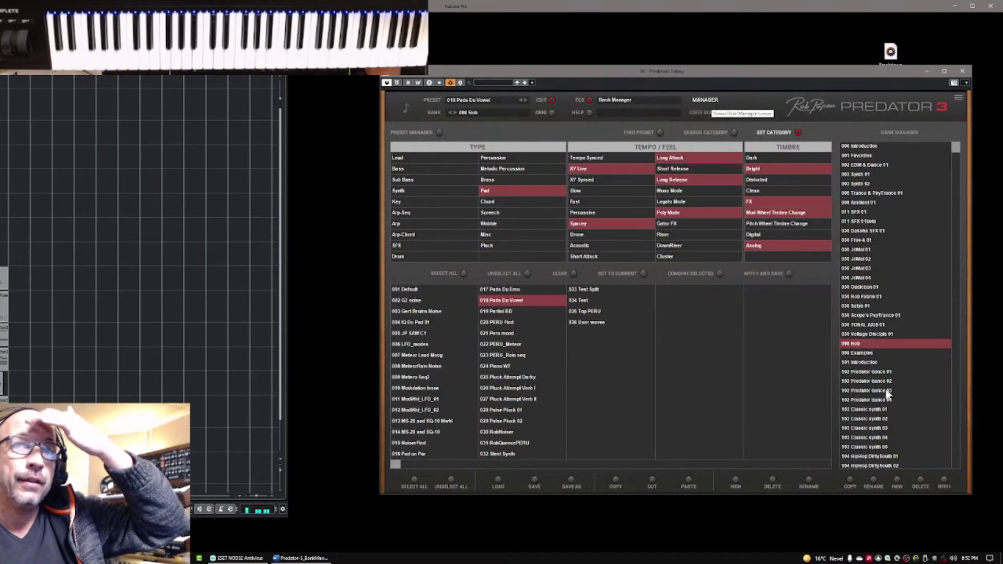
drag(958, 147, 964, 472)
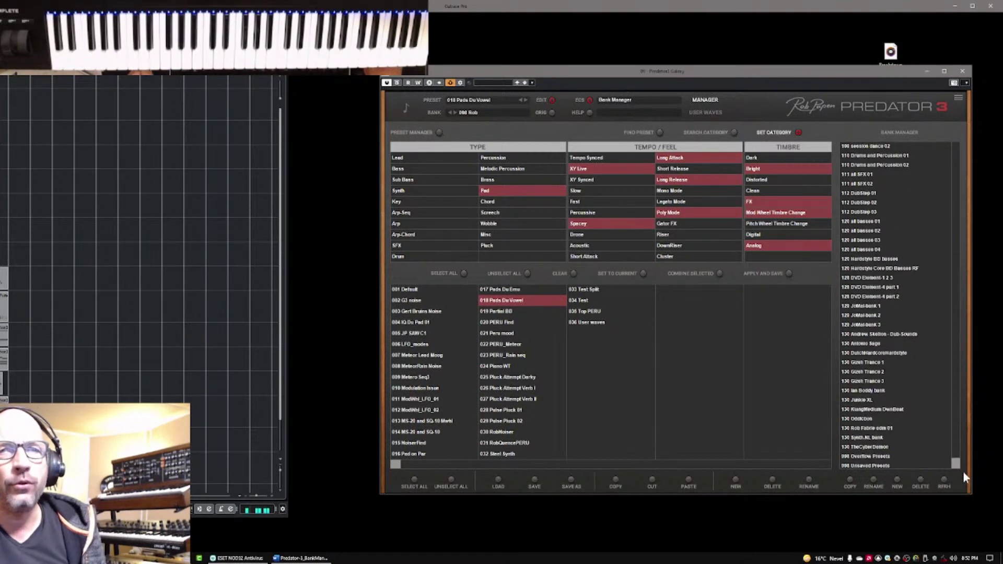
click(862, 448)
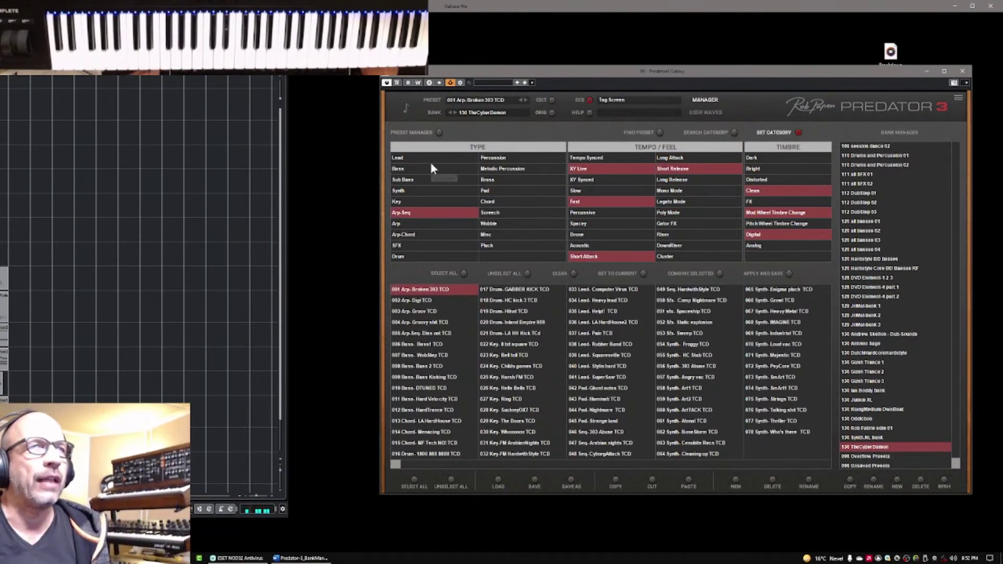
click(439, 133)
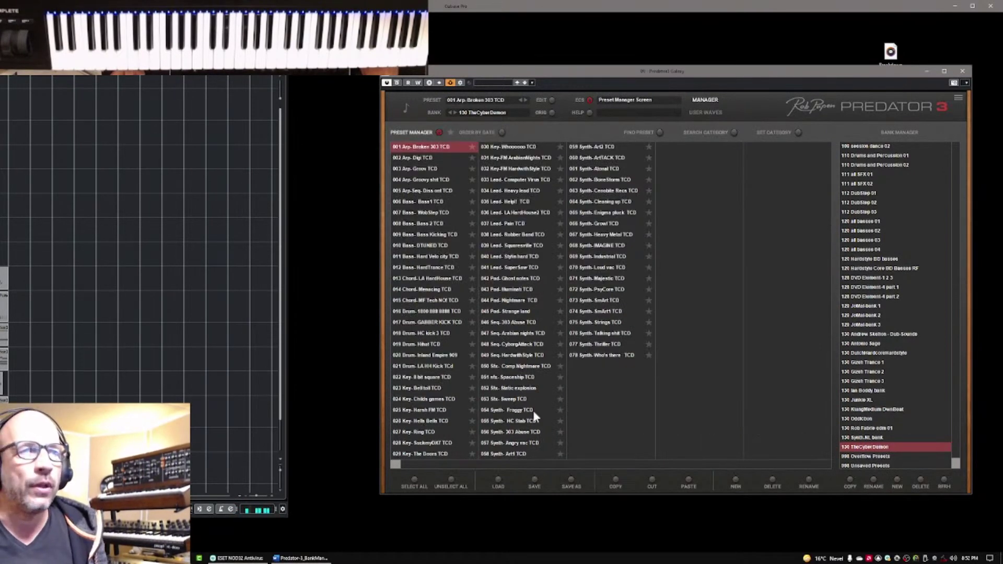
Audition the Synth presets 303 Abuse, Atonal, ArtTACK and BoneStorm from the TheCyberDemon bank.
click(513, 432)
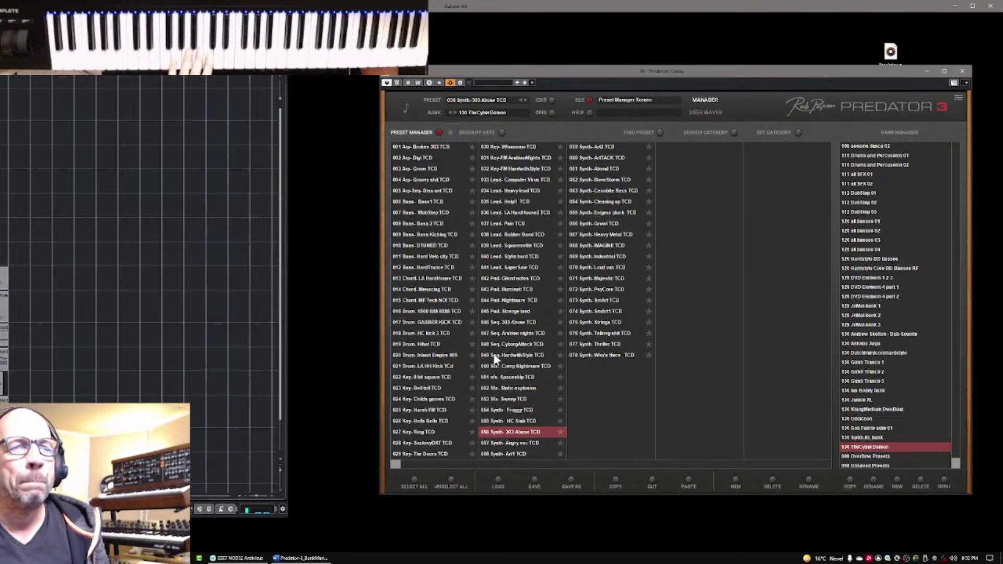
click(585, 170)
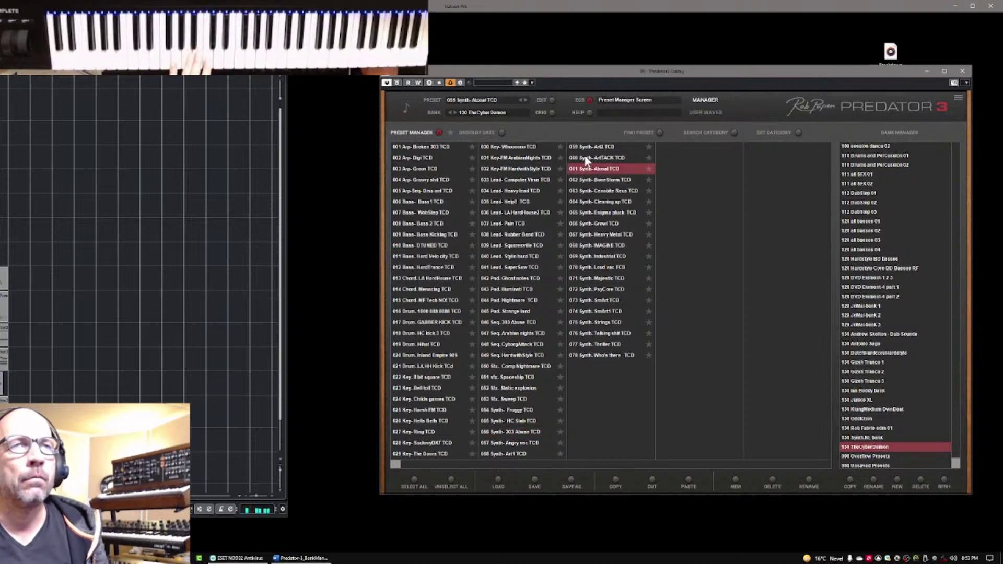
click(585, 159)
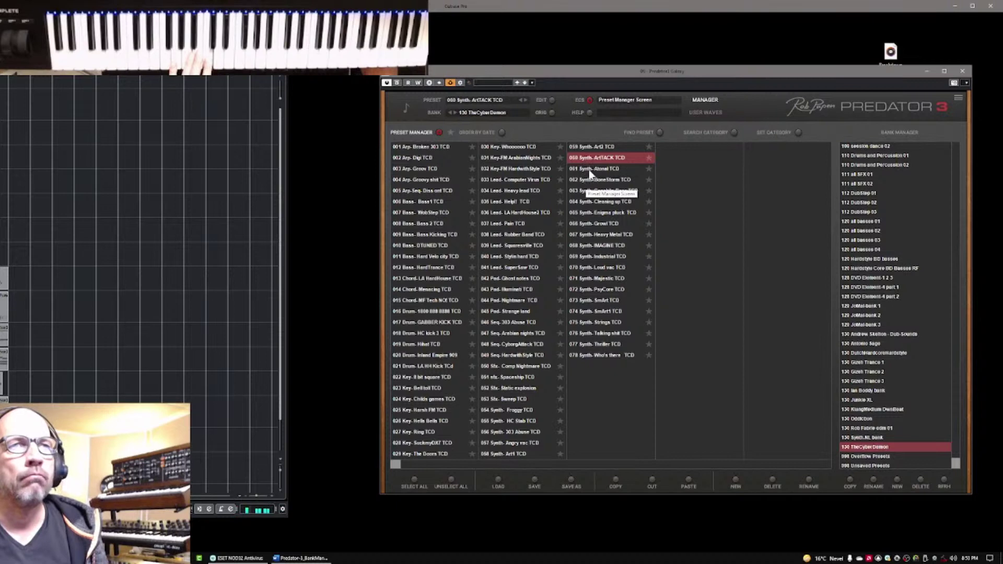
click(599, 182)
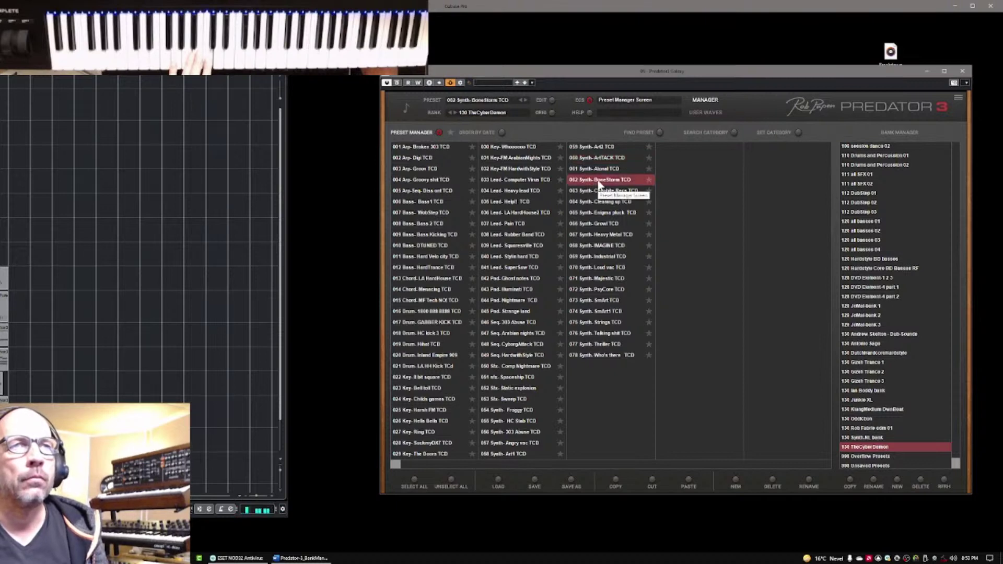
Audition presets 063 and 064 Synth Cleaning up, and load preset 058 Synth Art1 from the TheCyberDemon bank.
click(601, 191)
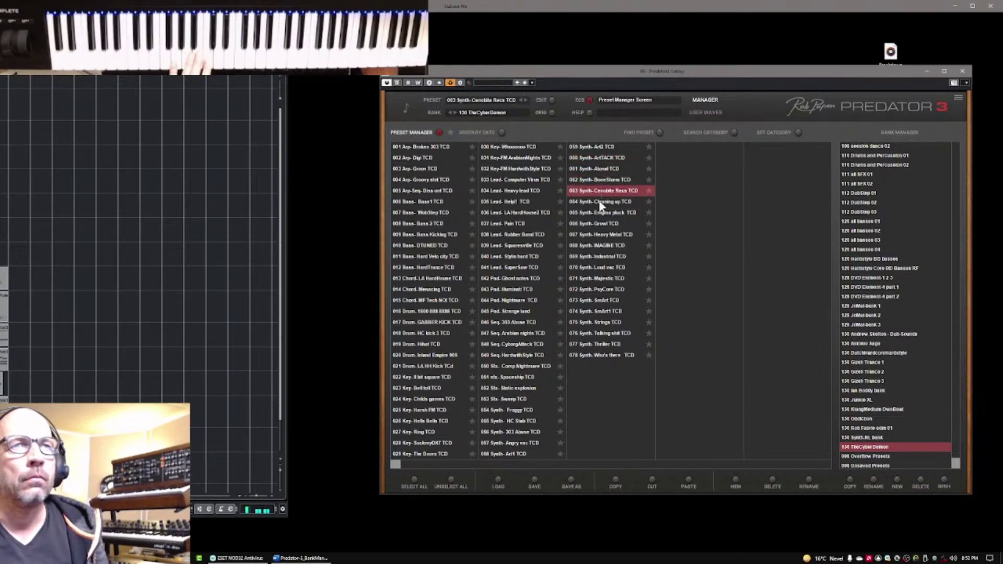
click(601, 203)
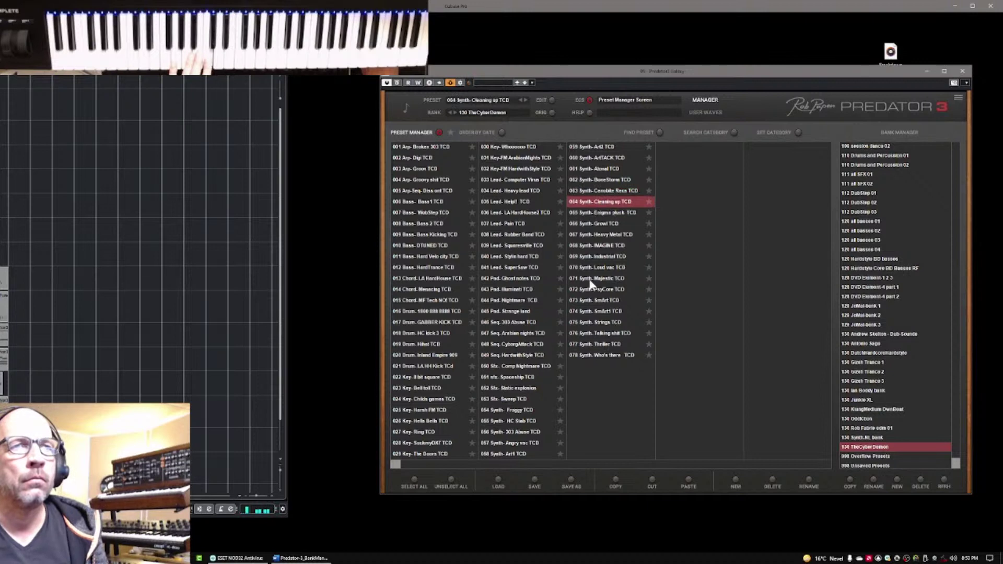
click(502, 454)
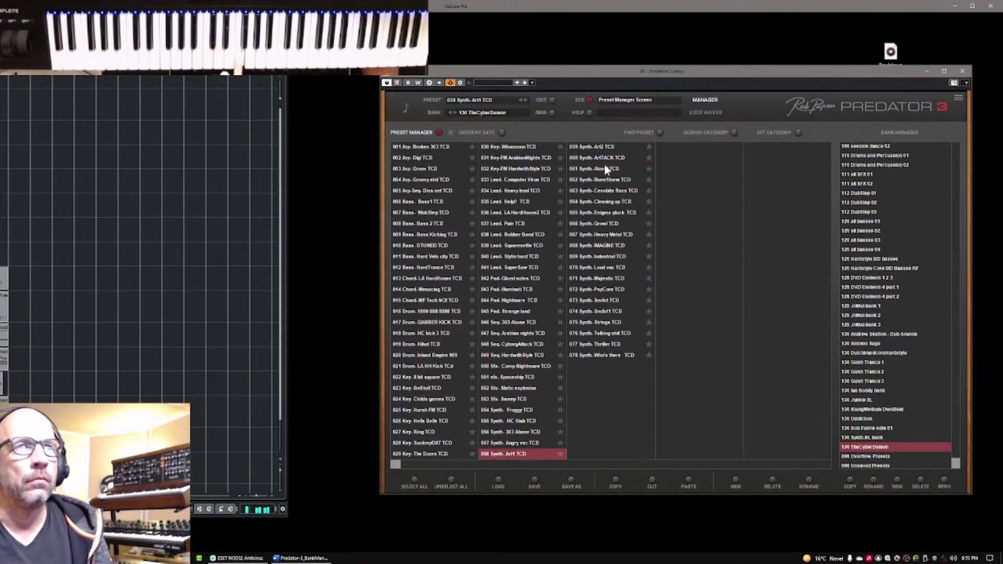
Show the XY modulation settings of the Art1 preset and try its sound by moving the XY pad point off centre.
click(705, 100)
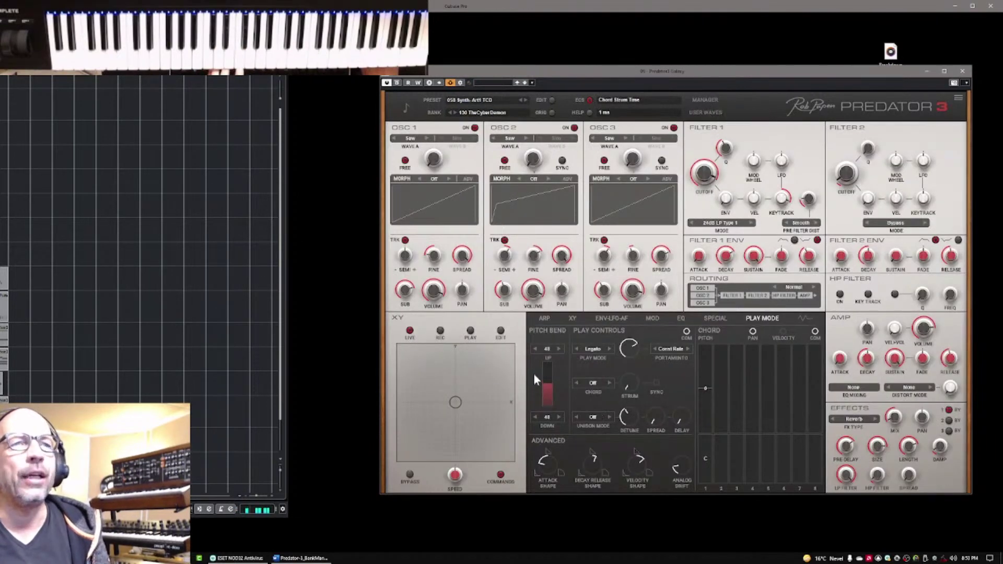
click(571, 321)
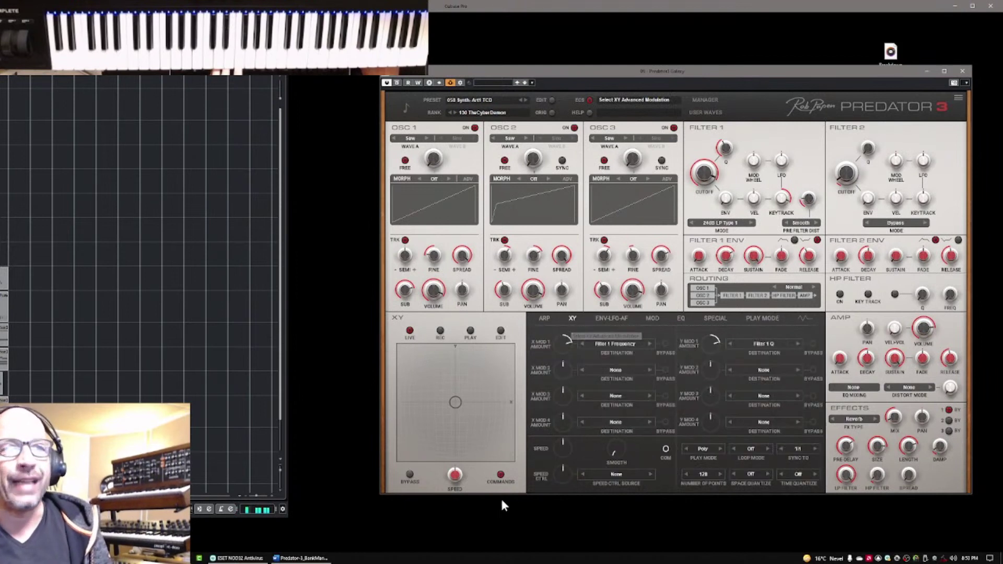
drag(453, 404, 444, 423)
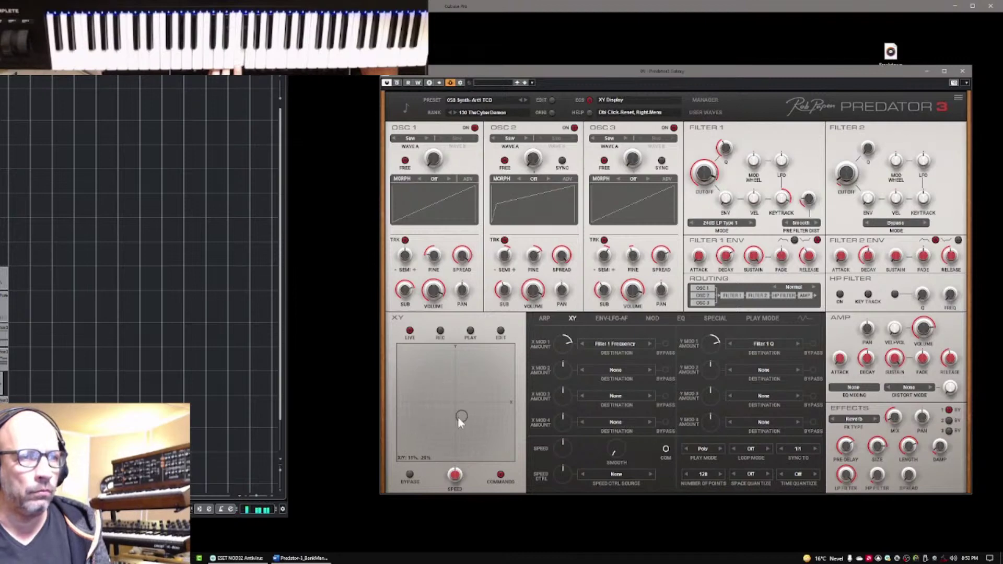
Audition the TheCyberDemon presets 057 back to 051, from Synth Angry vac through HC Stab and Froggy to Spaceship.
click(705, 99)
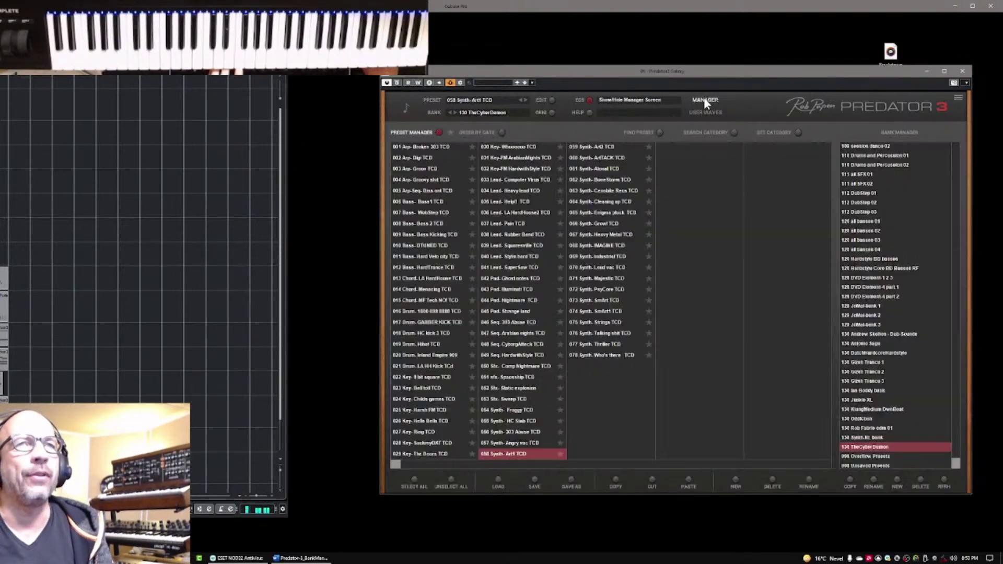
click(506, 444)
click(512, 434)
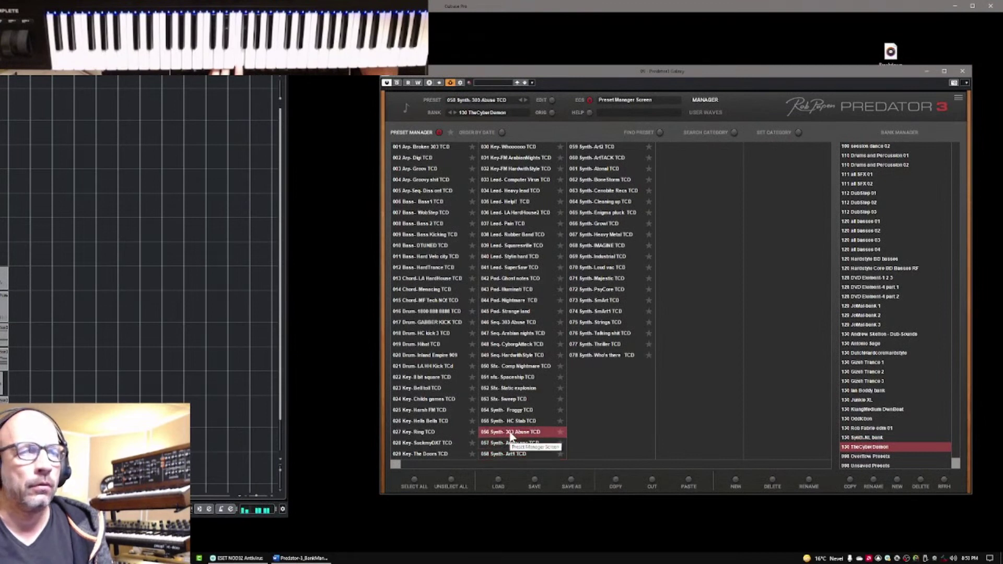
click(511, 423)
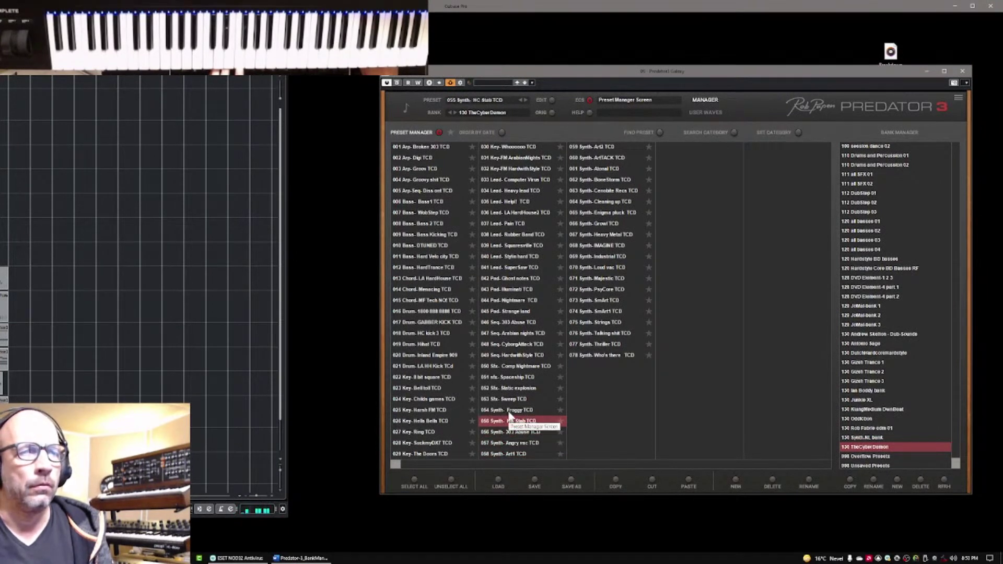
click(507, 410)
click(506, 401)
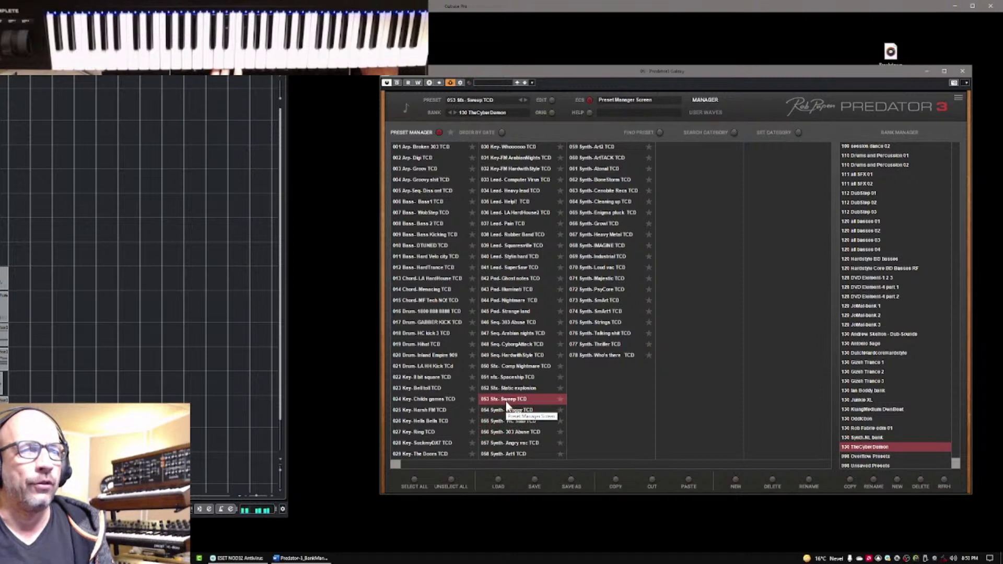
click(510, 389)
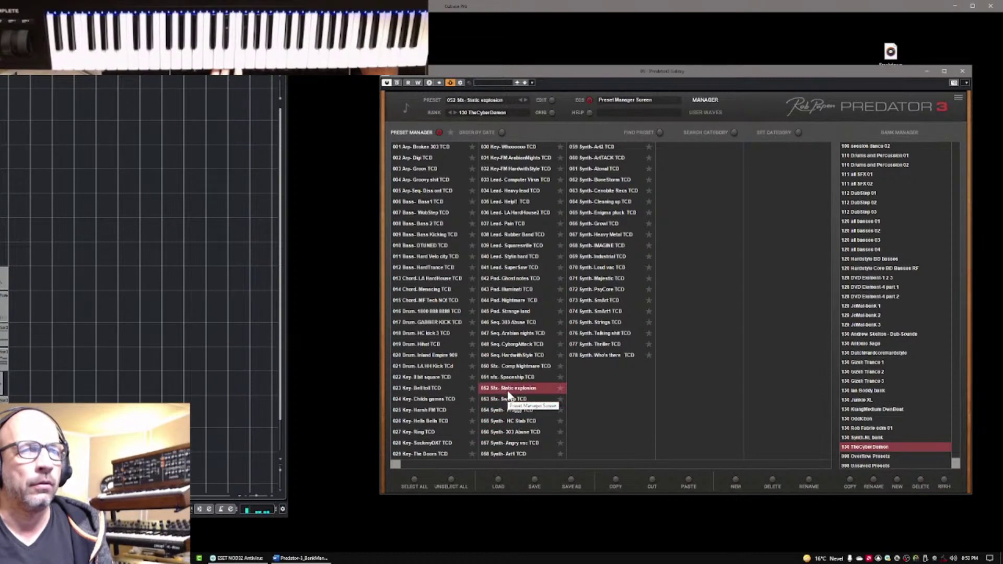
click(512, 378)
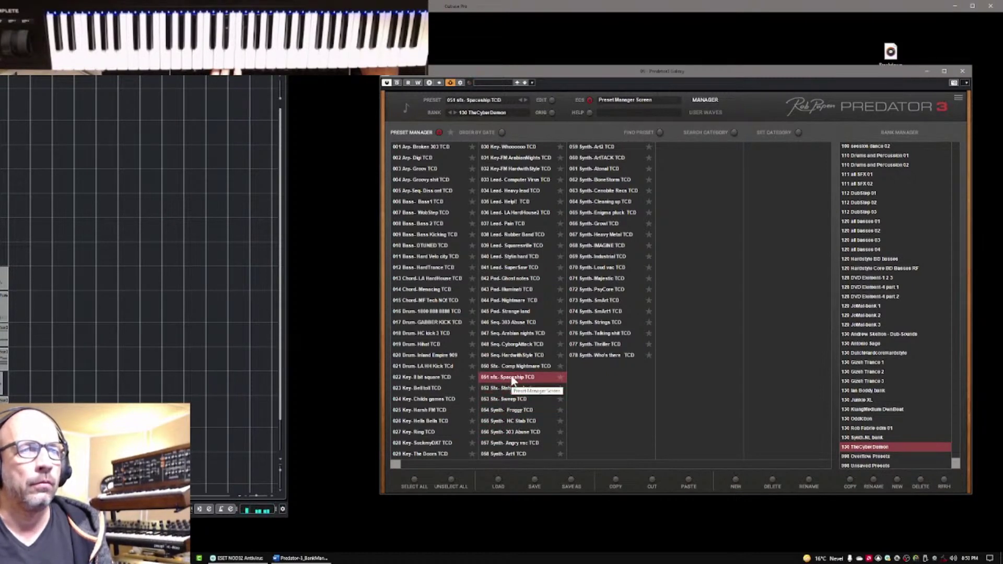
Audition the Synth presets 059 to 064 of the TheCyberDemon bank, from Art2 to Cleaning up.
click(605, 147)
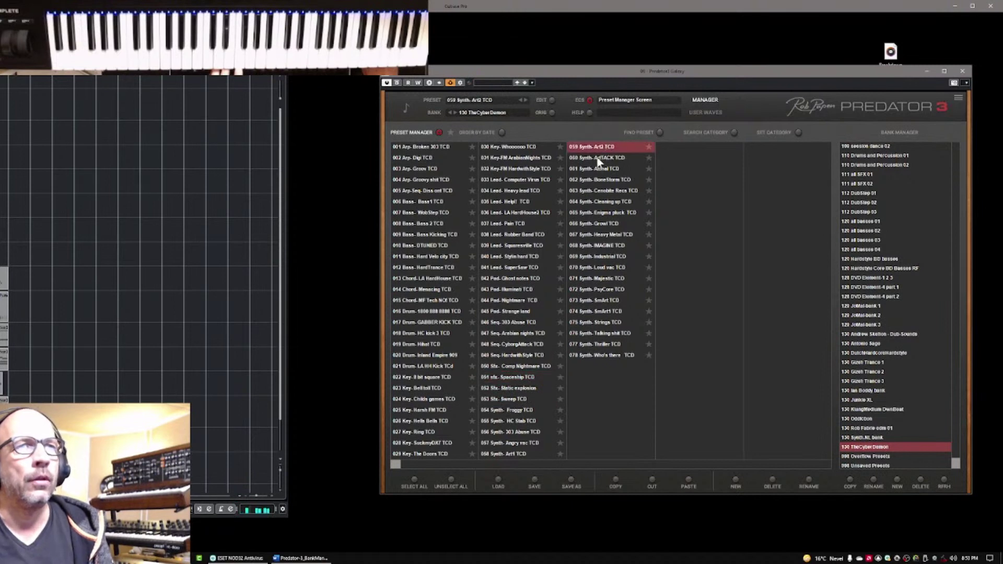
click(598, 157)
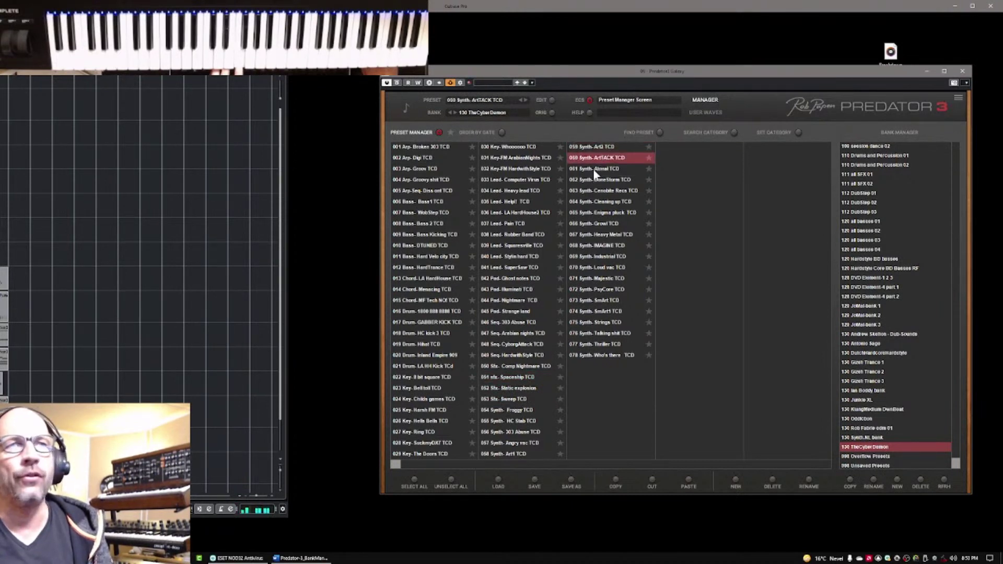
click(594, 170)
click(595, 179)
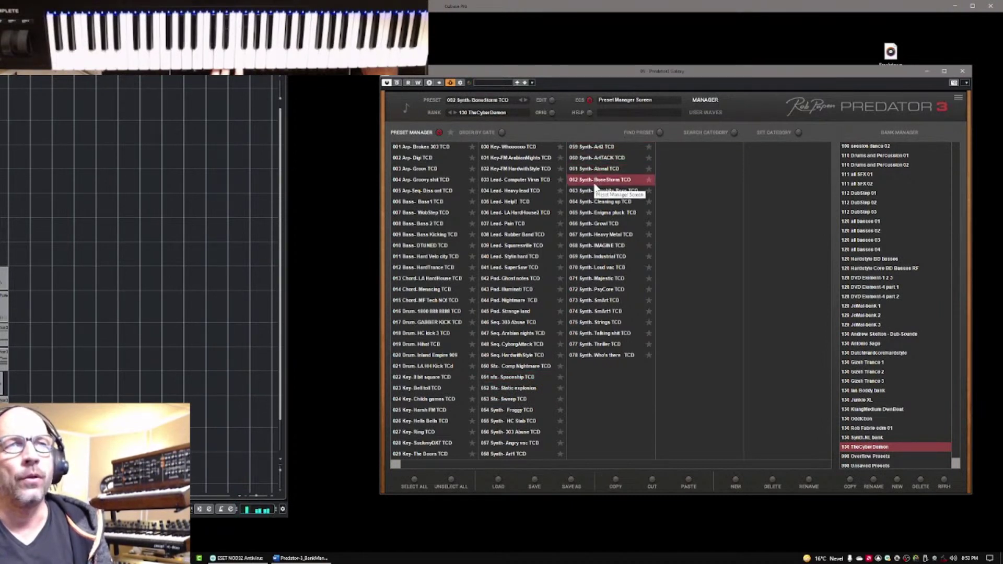
click(595, 191)
click(596, 202)
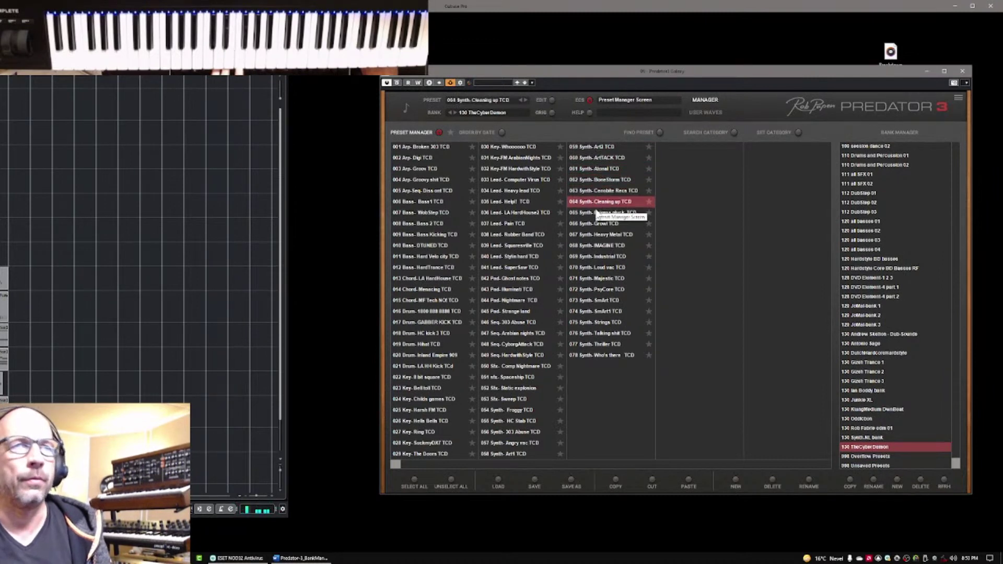
Audition the Synth presets 065 to 072 of the TheCyberDemon bank, from Enigma pluck to PsyCore.
click(597, 215)
click(596, 224)
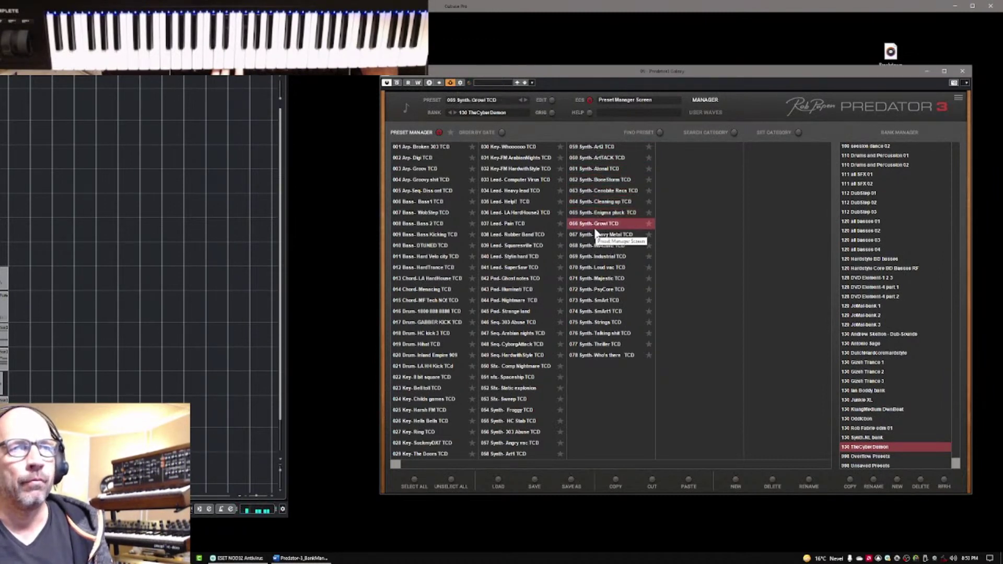
click(593, 235)
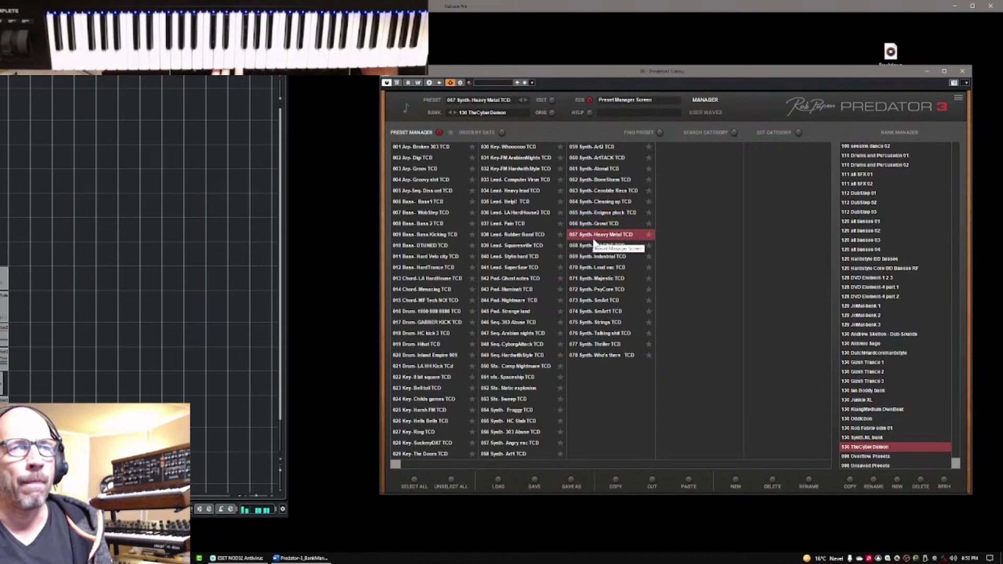
click(595, 246)
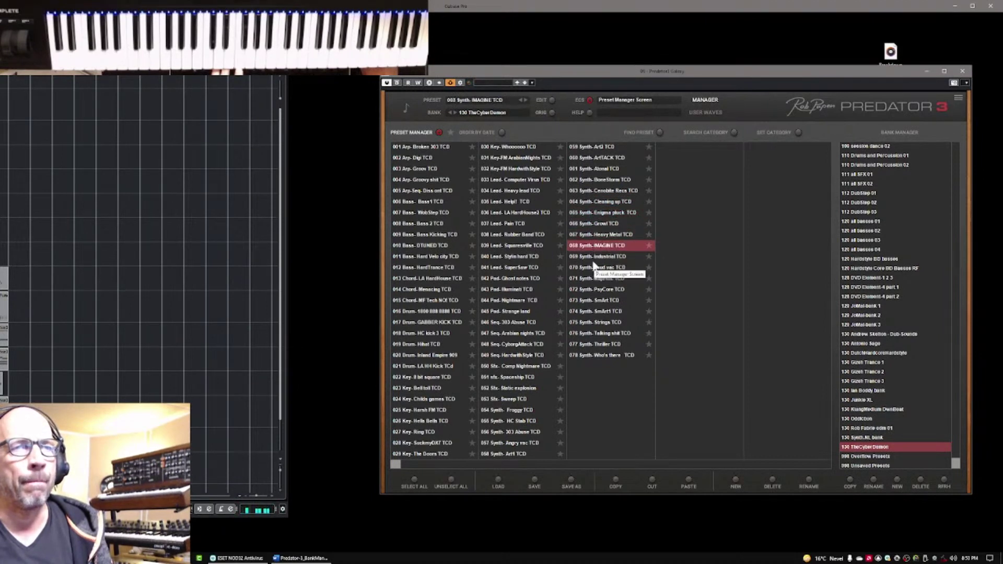
click(594, 257)
click(594, 268)
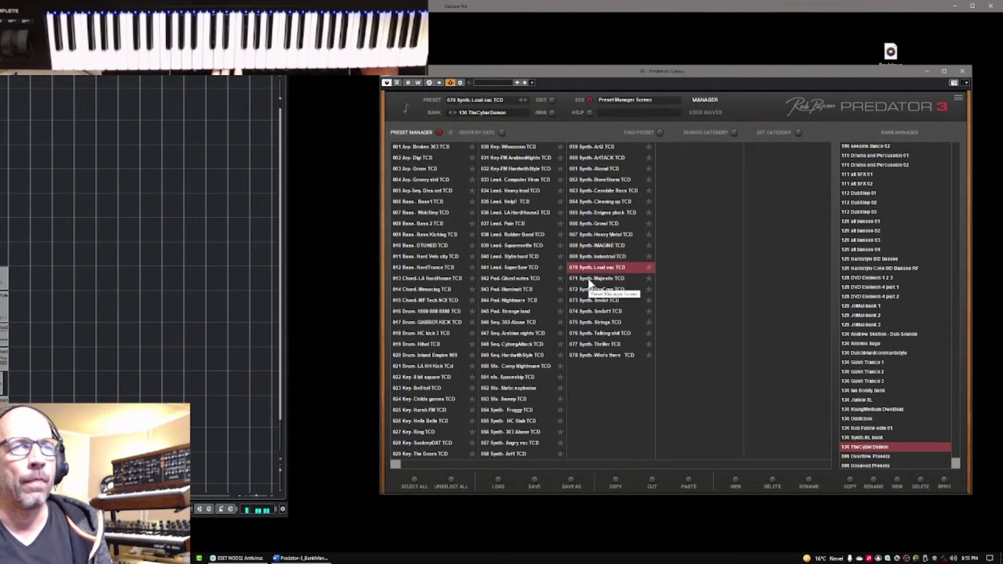
click(590, 279)
click(591, 290)
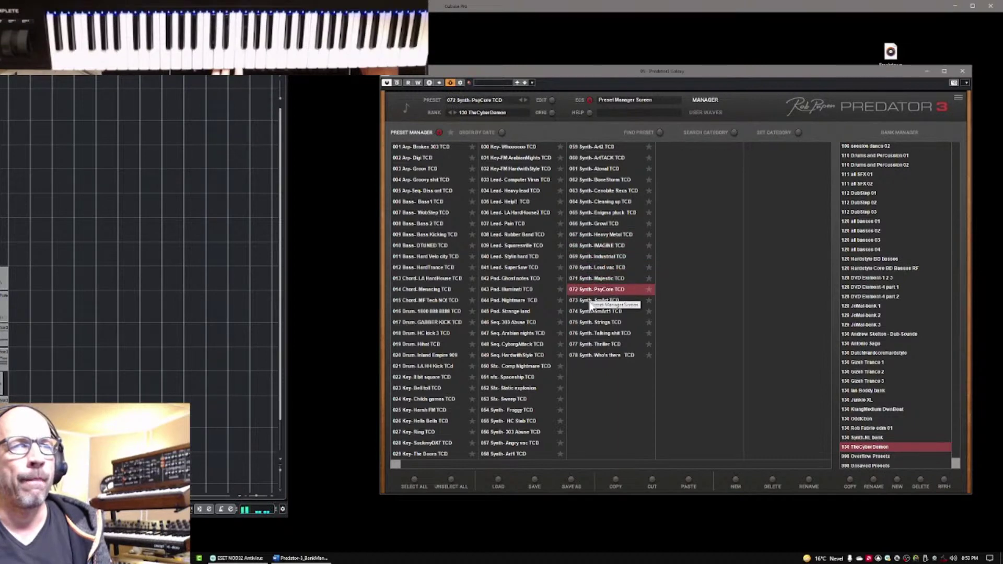
Load bank 000 Introduction, order its presets by date and load the preset Synth HC Stab TCD.
drag(955, 463, 964, 147)
click(857, 147)
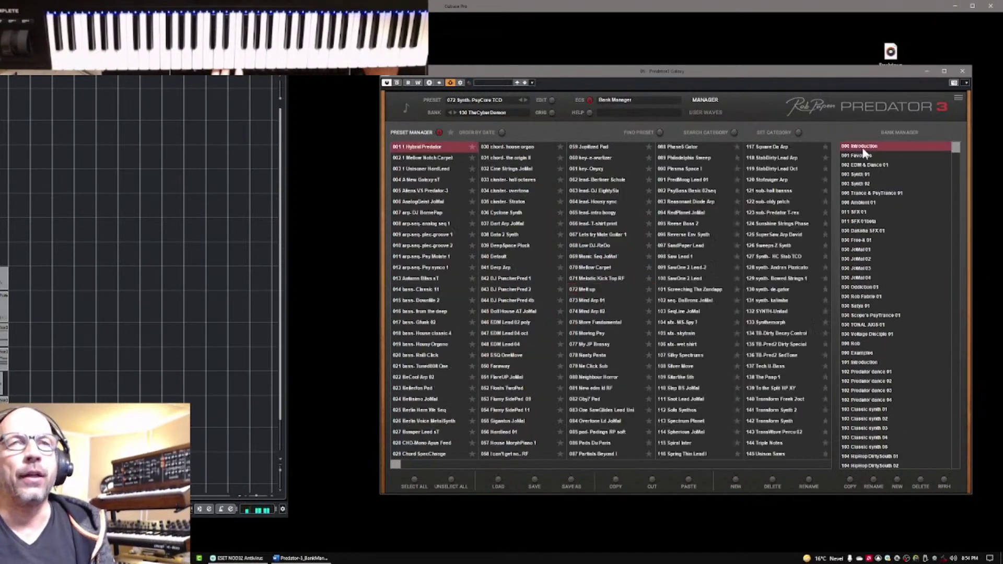
click(501, 132)
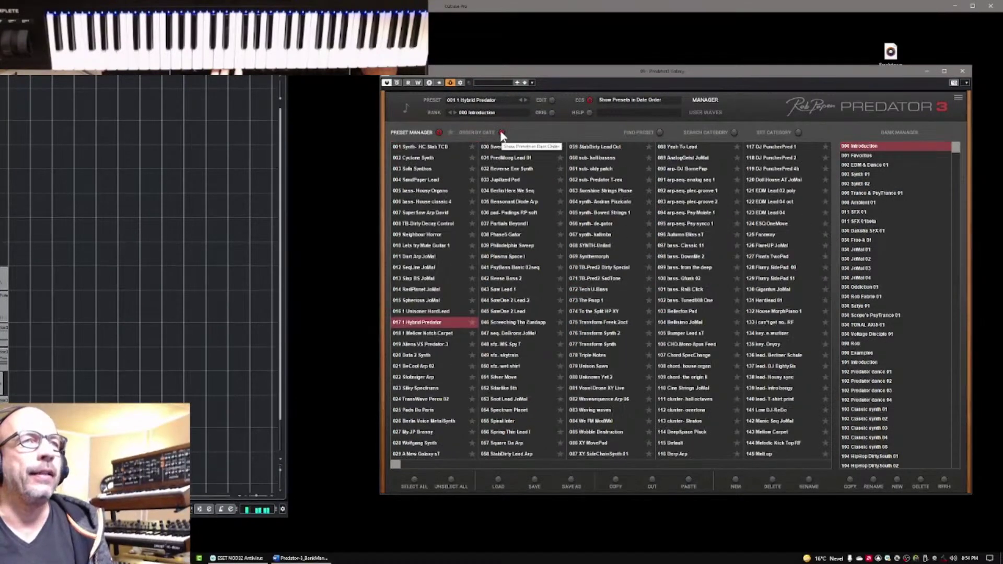
click(425, 147)
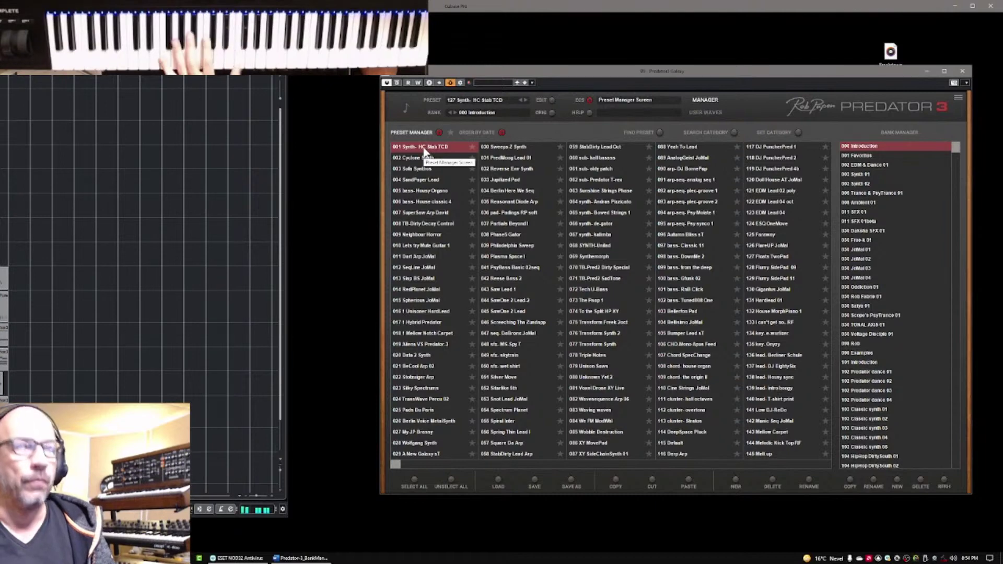
Try the HC Stab preset's XY pad by moving its point around, and reset the point to the centre.
click(712, 98)
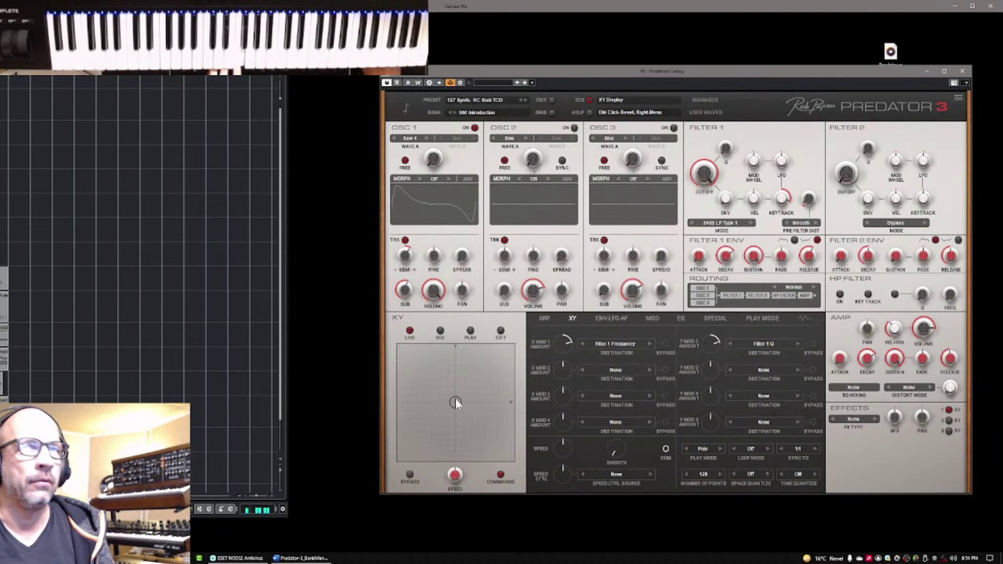
drag(455, 401, 463, 374)
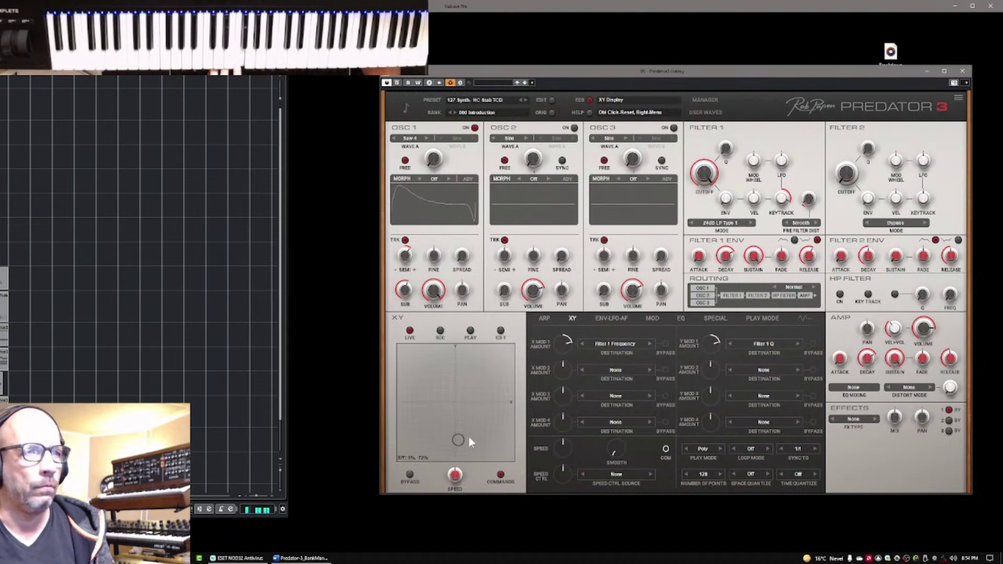
double_click(453, 403)
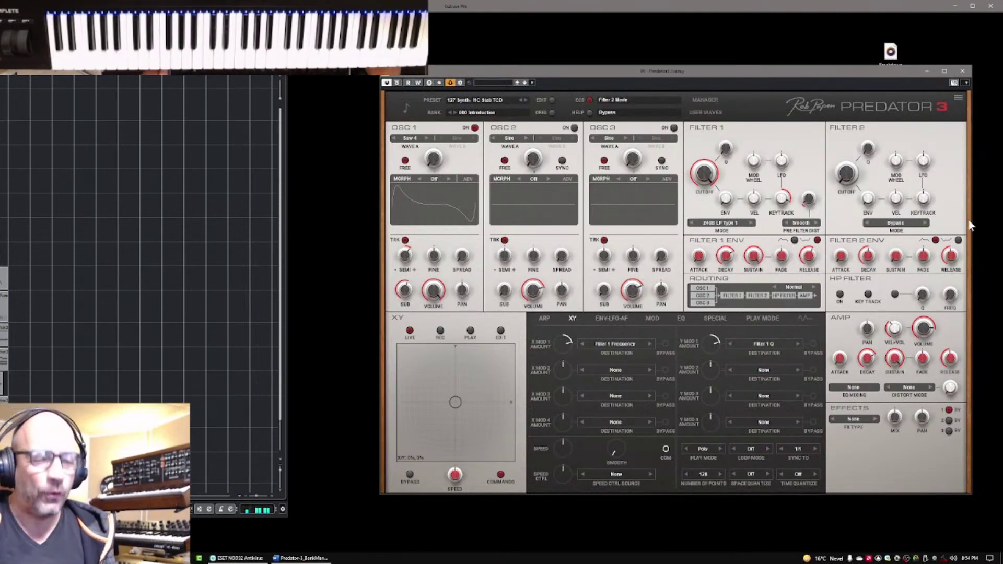
Load bank 130 TheCyberDemon again and select its preset 060 Synth ArtTACK.
click(701, 102)
drag(955, 149, 970, 459)
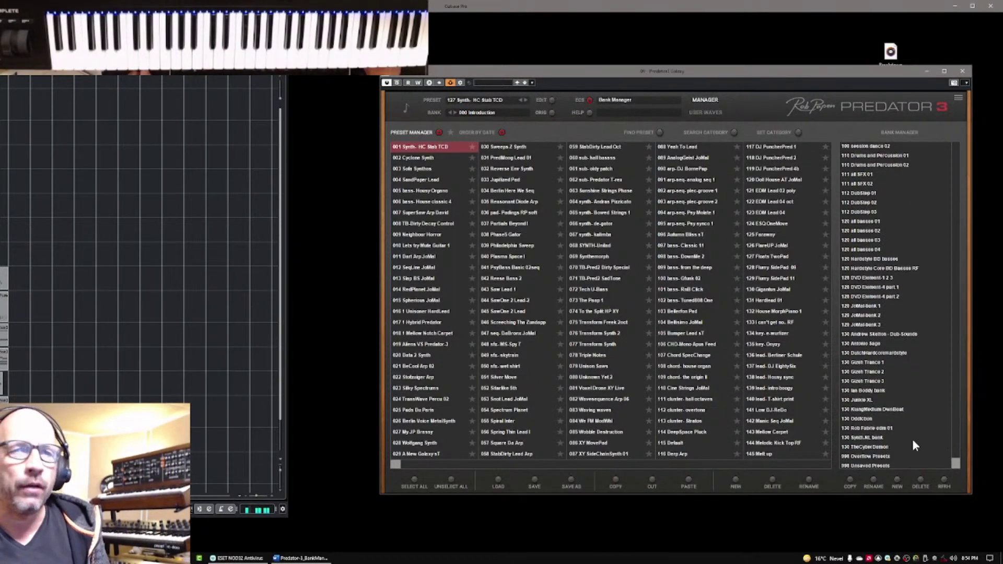
click(865, 448)
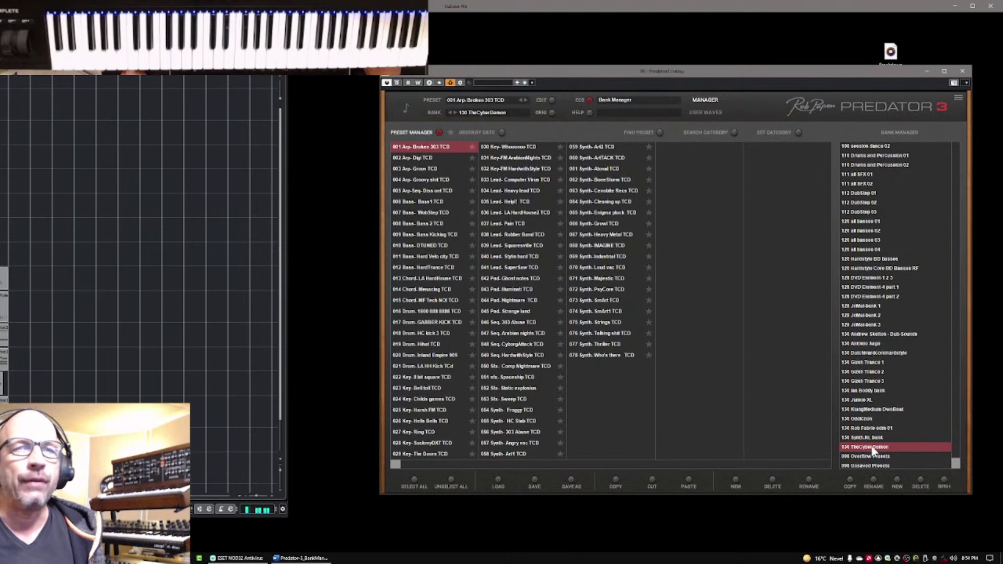
click(603, 159)
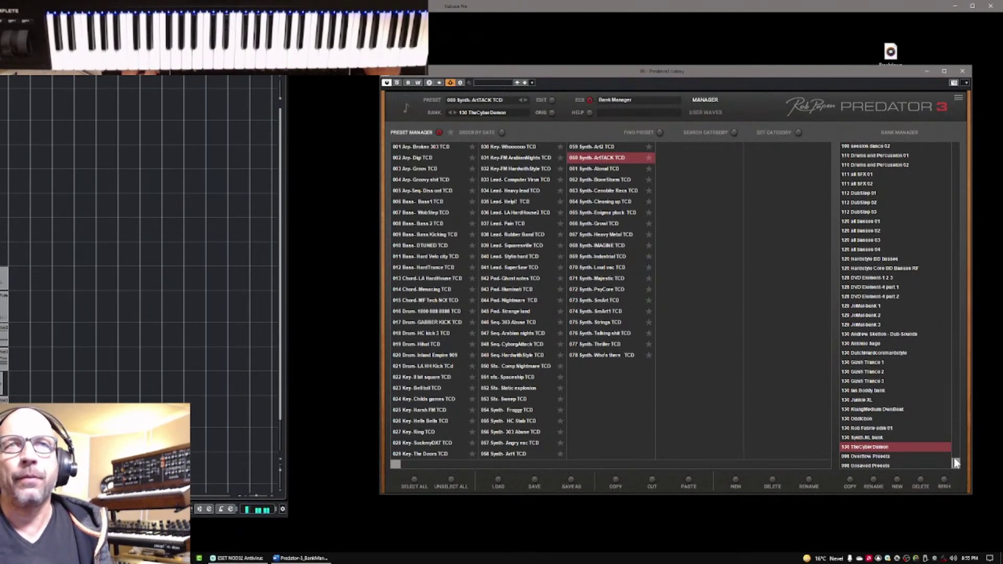
Look through the bank list up to its first banks and return to the ArtTACK preset's synth panel.
drag(955, 462, 936, 236)
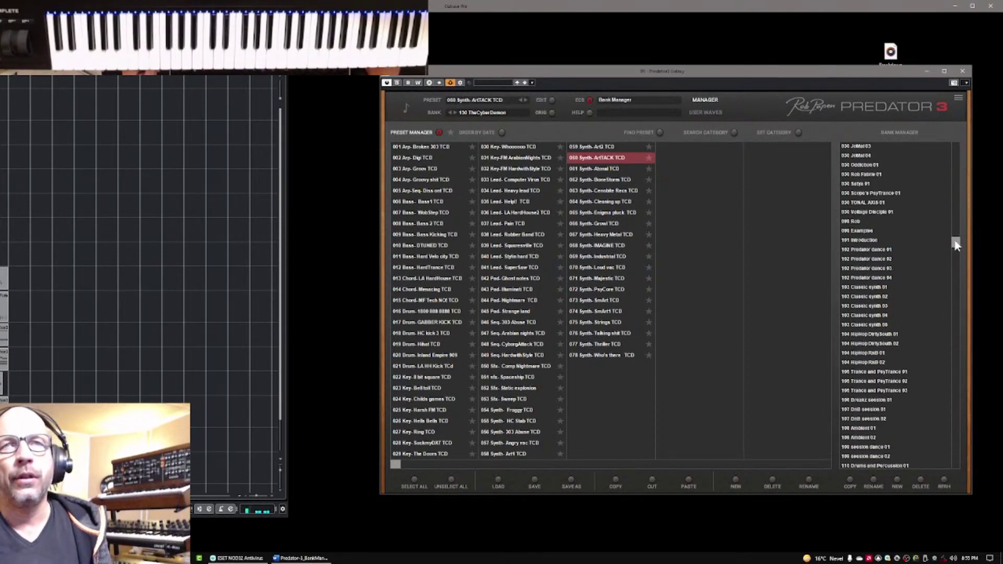
drag(955, 244, 964, 144)
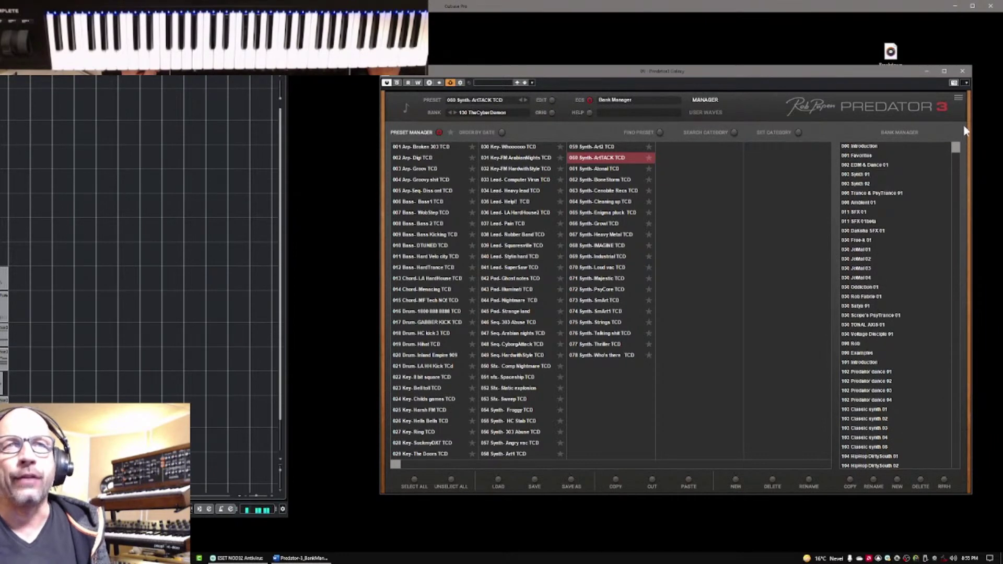
click(707, 102)
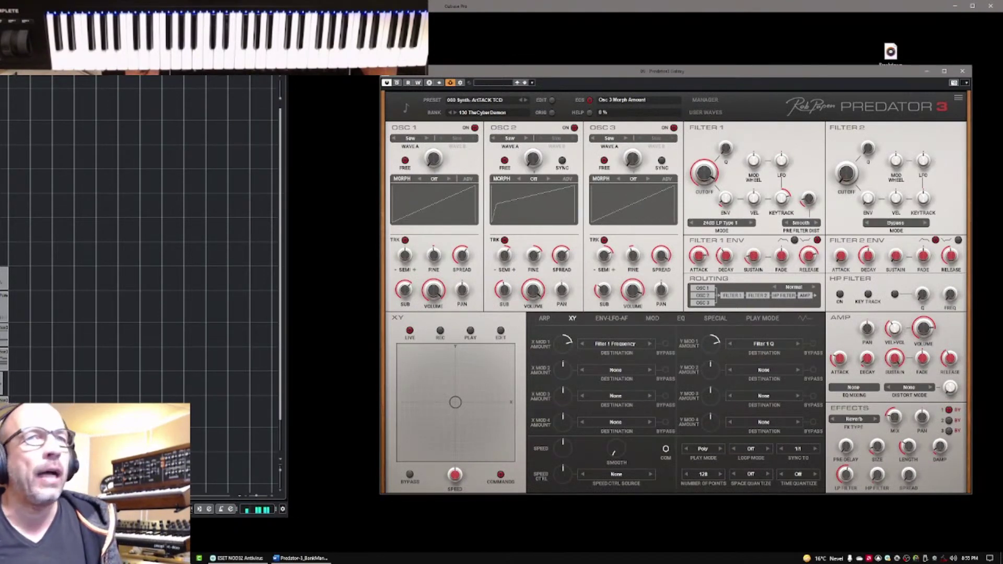
click(707, 101)
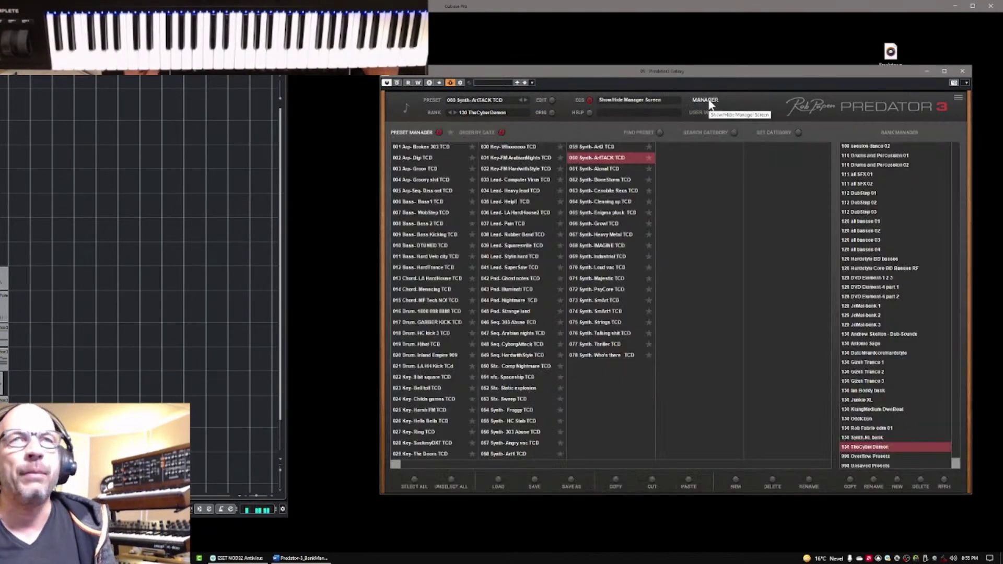
click(709, 102)
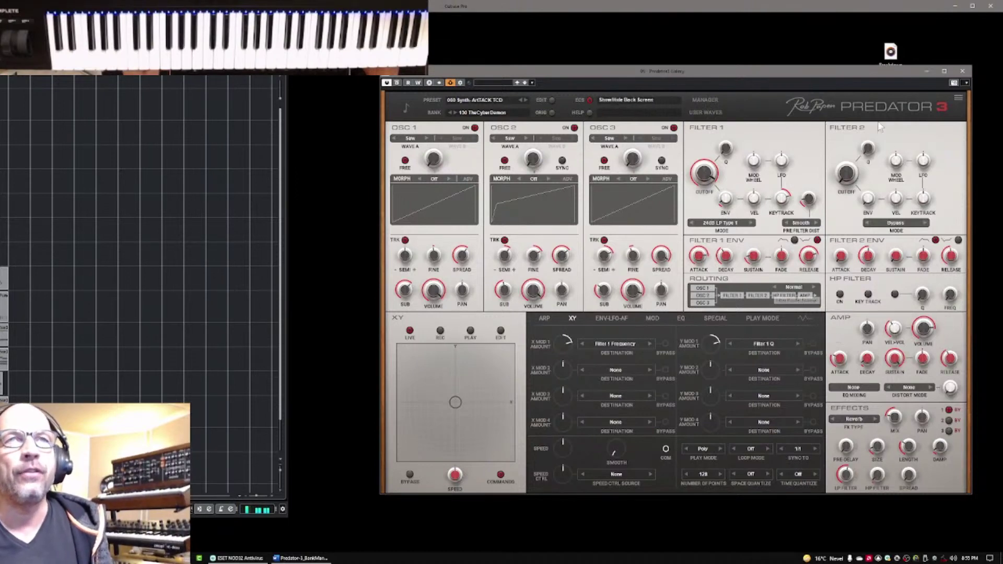
Load the Rob bank from the upper part of the bank list and order its presets by date.
click(701, 99)
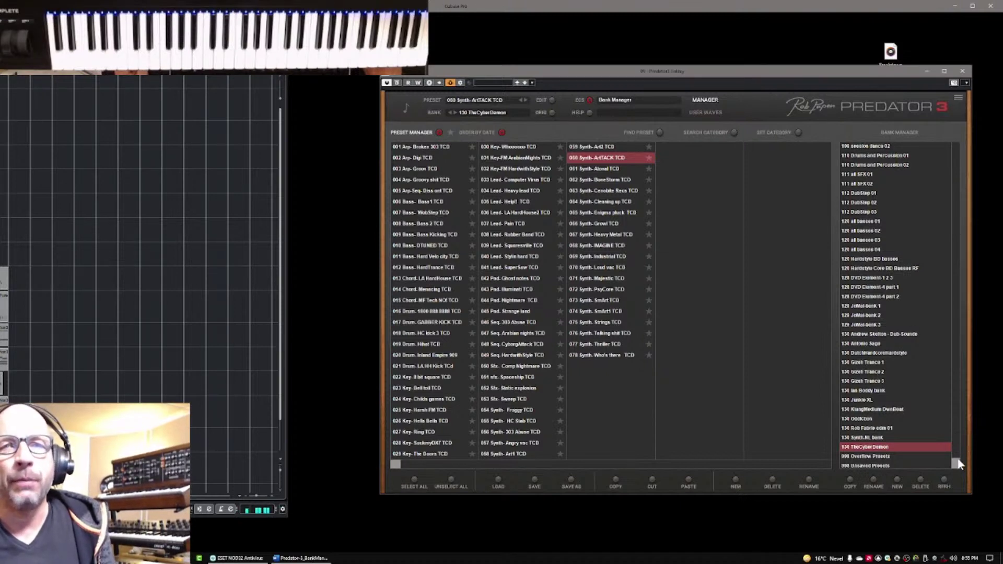
drag(956, 463, 954, 140)
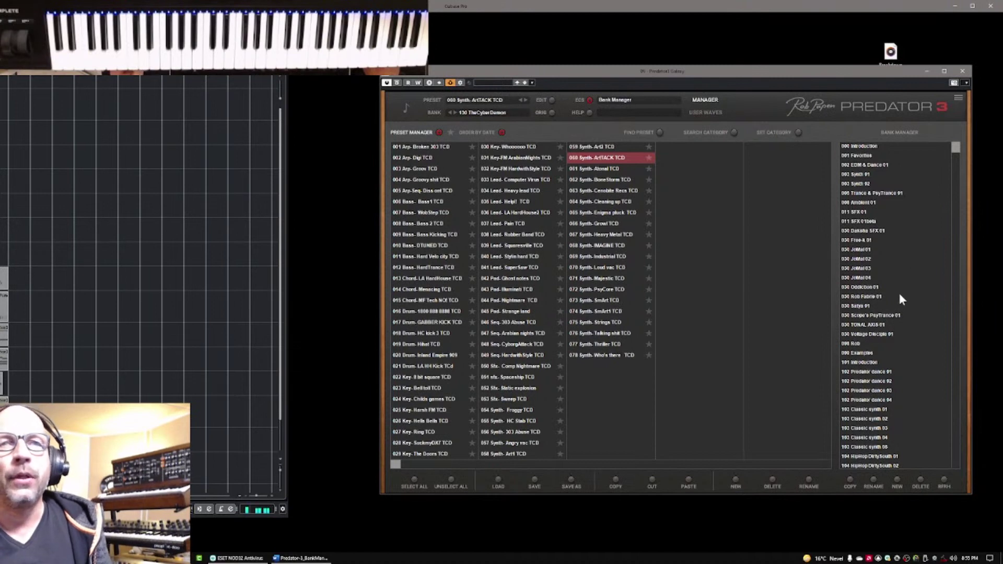
click(857, 344)
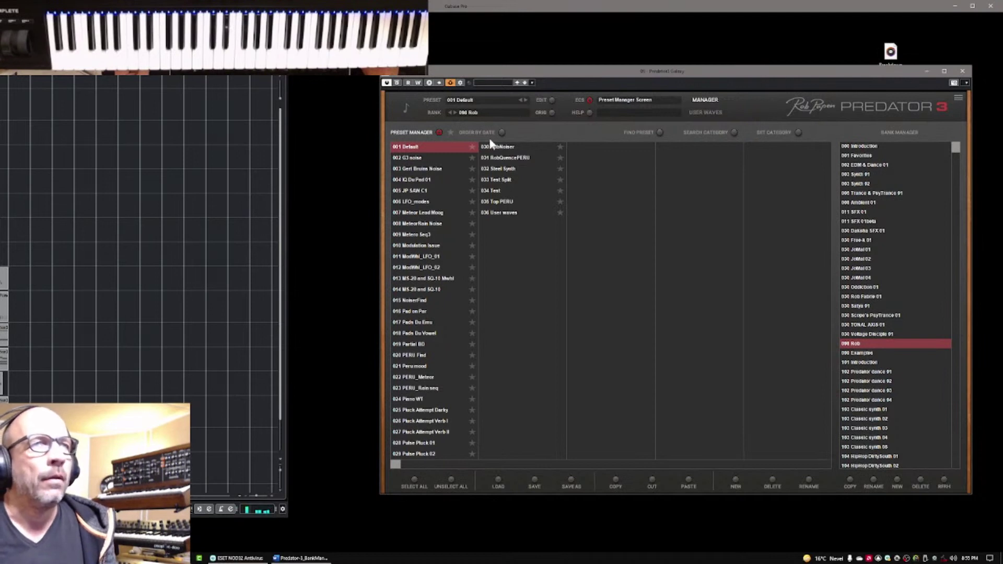
click(502, 132)
Audition the first three presets in the date-ordered list, ending with IQ Da Pad 01.
click(423, 148)
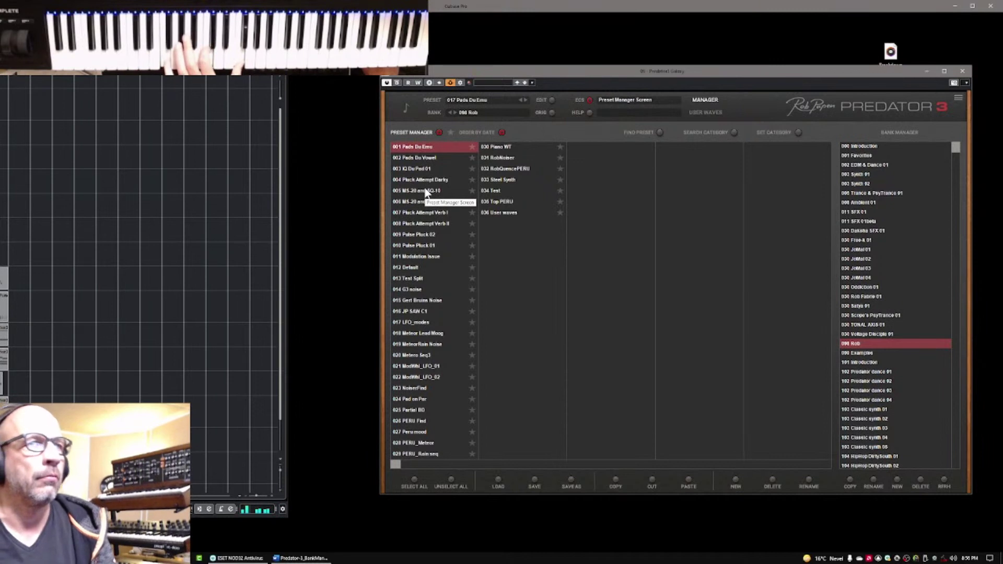
click(406, 156)
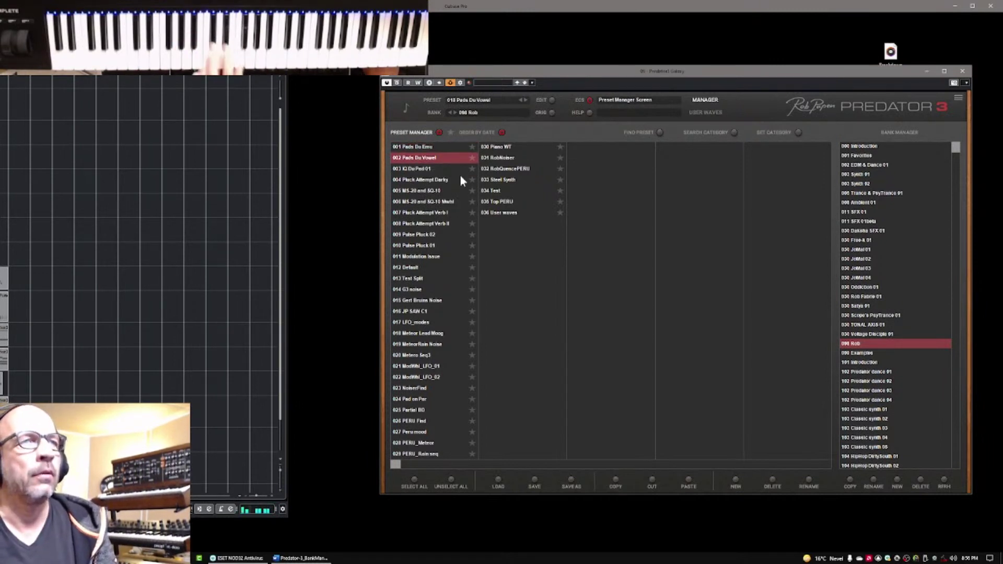
click(419, 170)
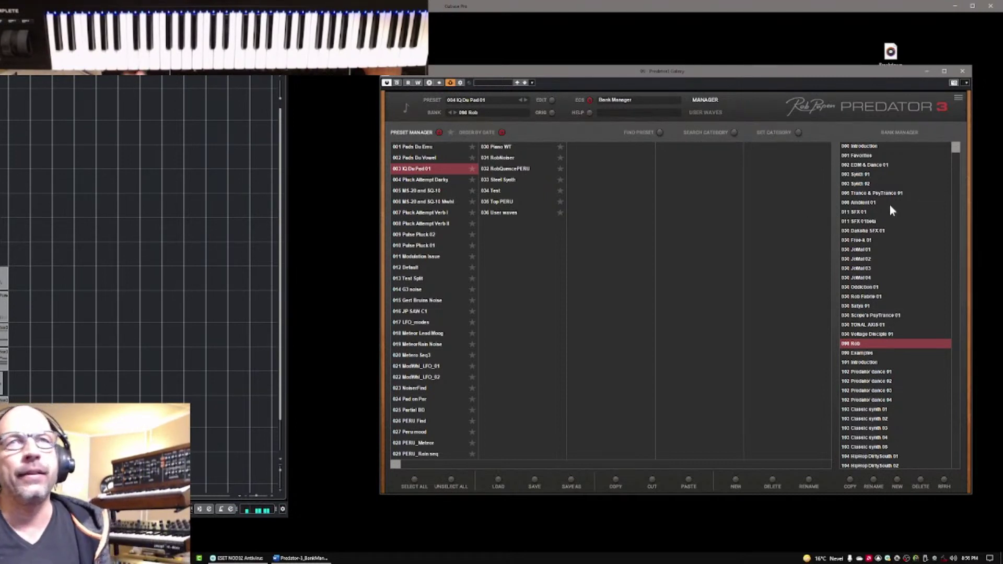
Load bank SFX 01 followed by bank Ambient 01, and return to the synth panel with preset 001 Mellow Notch Carpet.
click(858, 212)
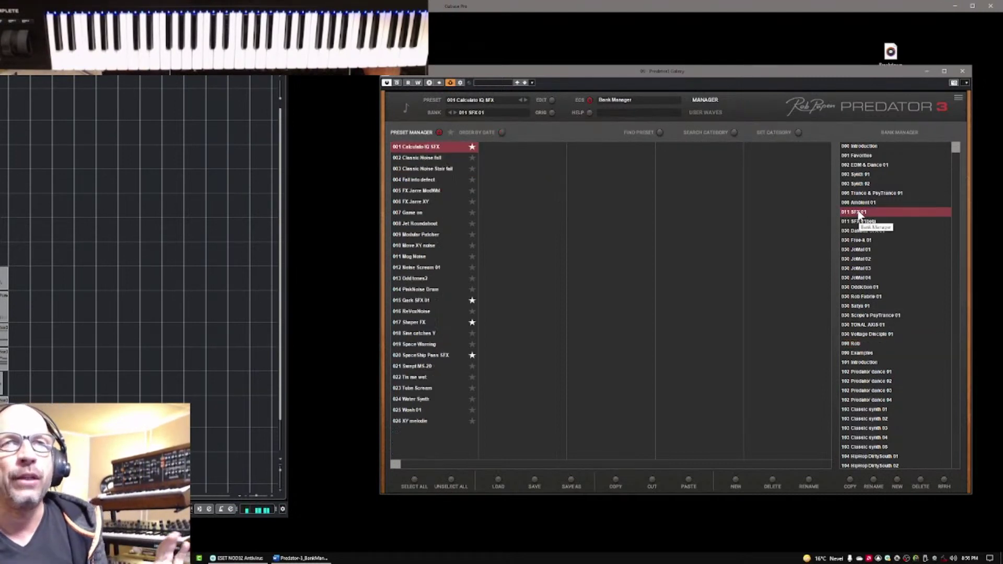
click(858, 204)
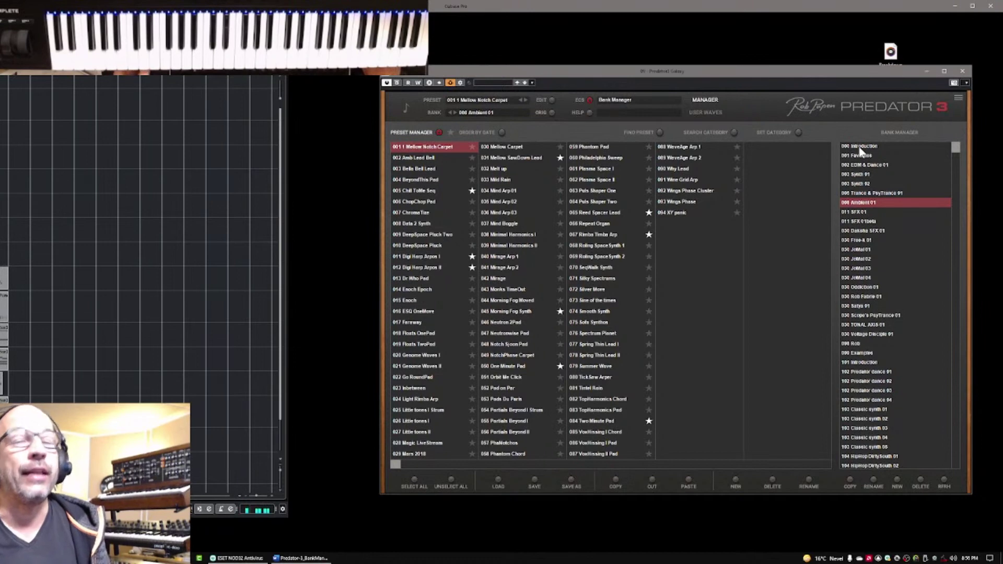
click(709, 101)
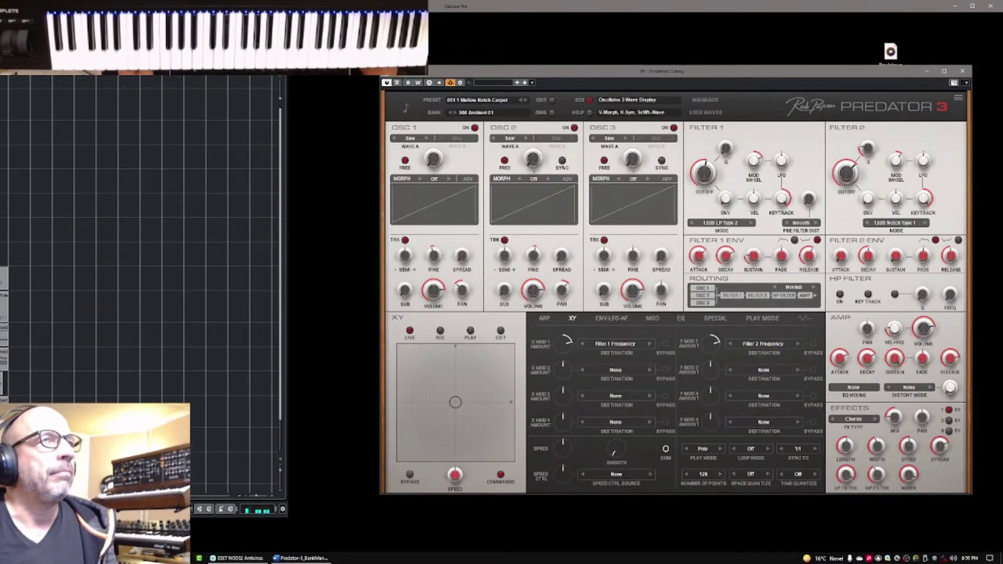
Clear the project window and the Predator window off the desktop and open the Breakdown Engage audio file in Groove Music.
key(ctrl+w)
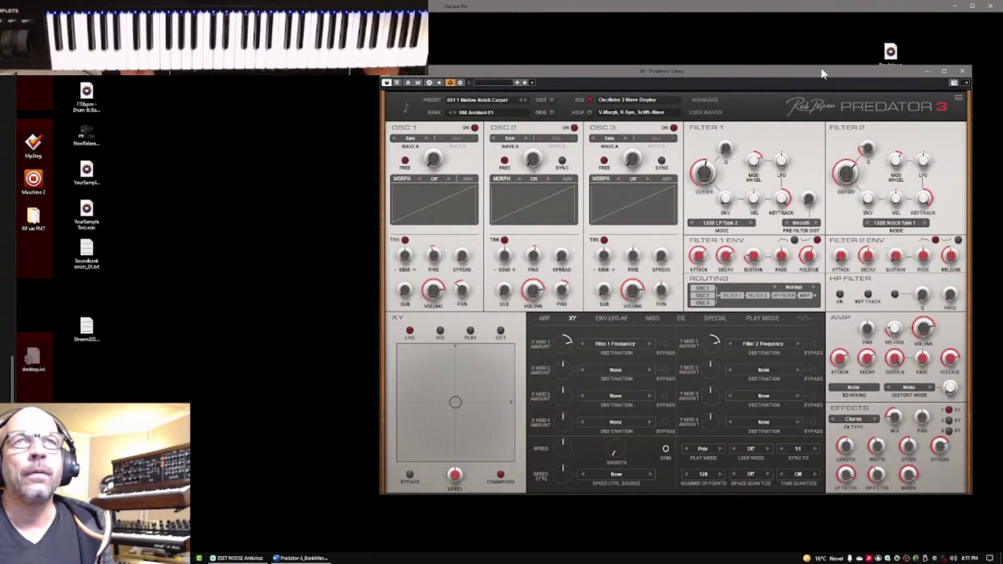
mouse_move(827, 73)
mouse_down()
mouse_move(828, 100)
mouse_move(830, 88)
mouse_up()
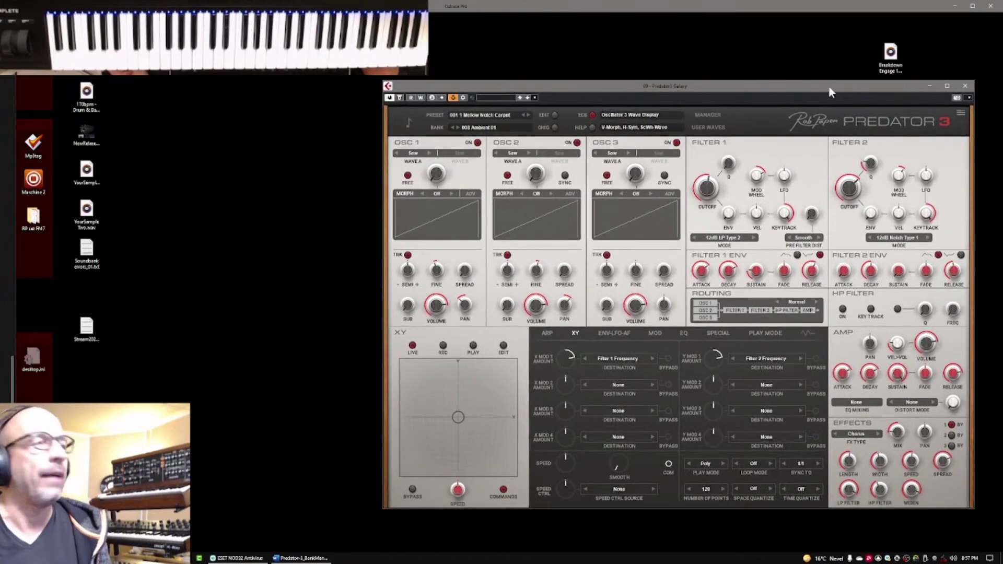
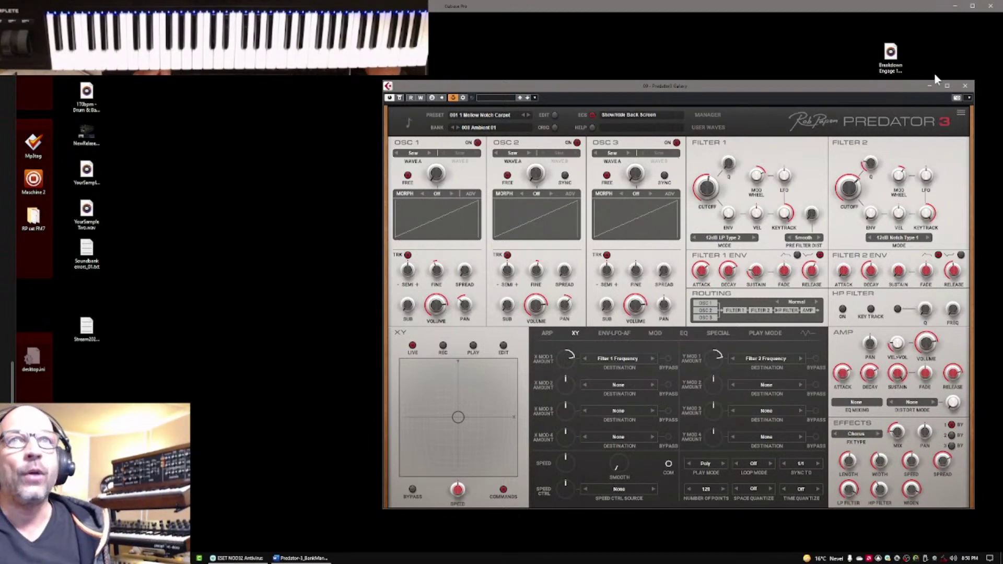
click(928, 85)
click(891, 56)
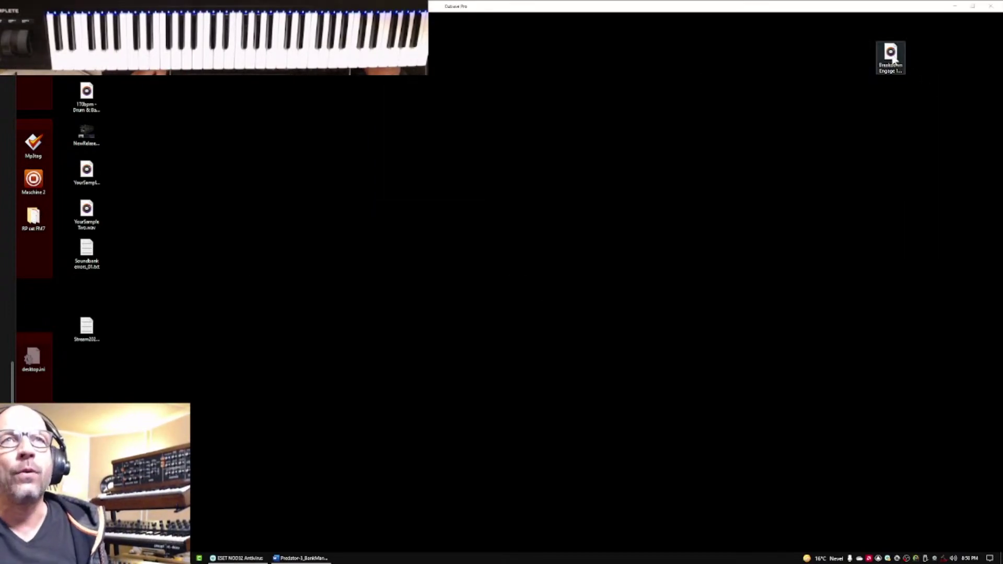
double_click(892, 57)
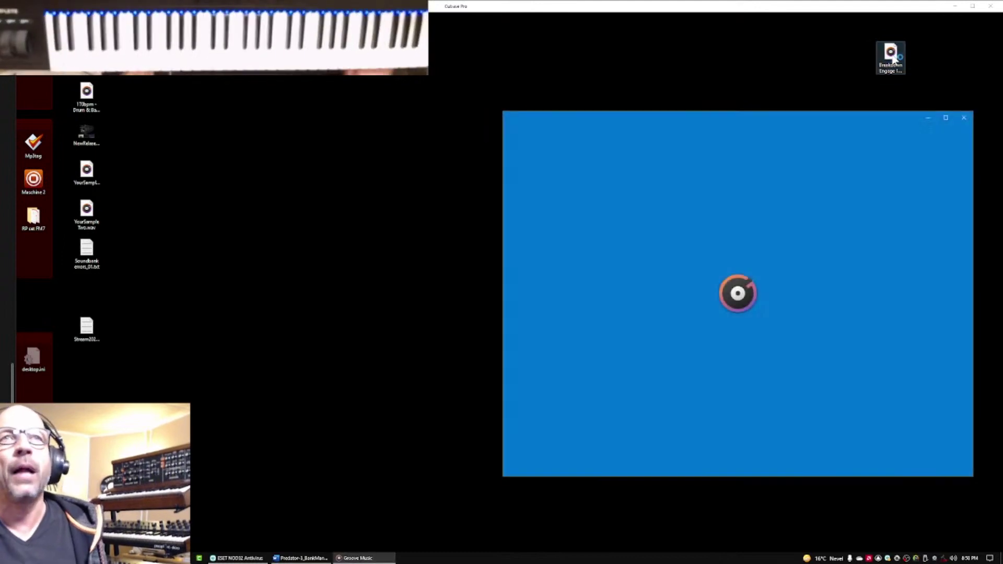